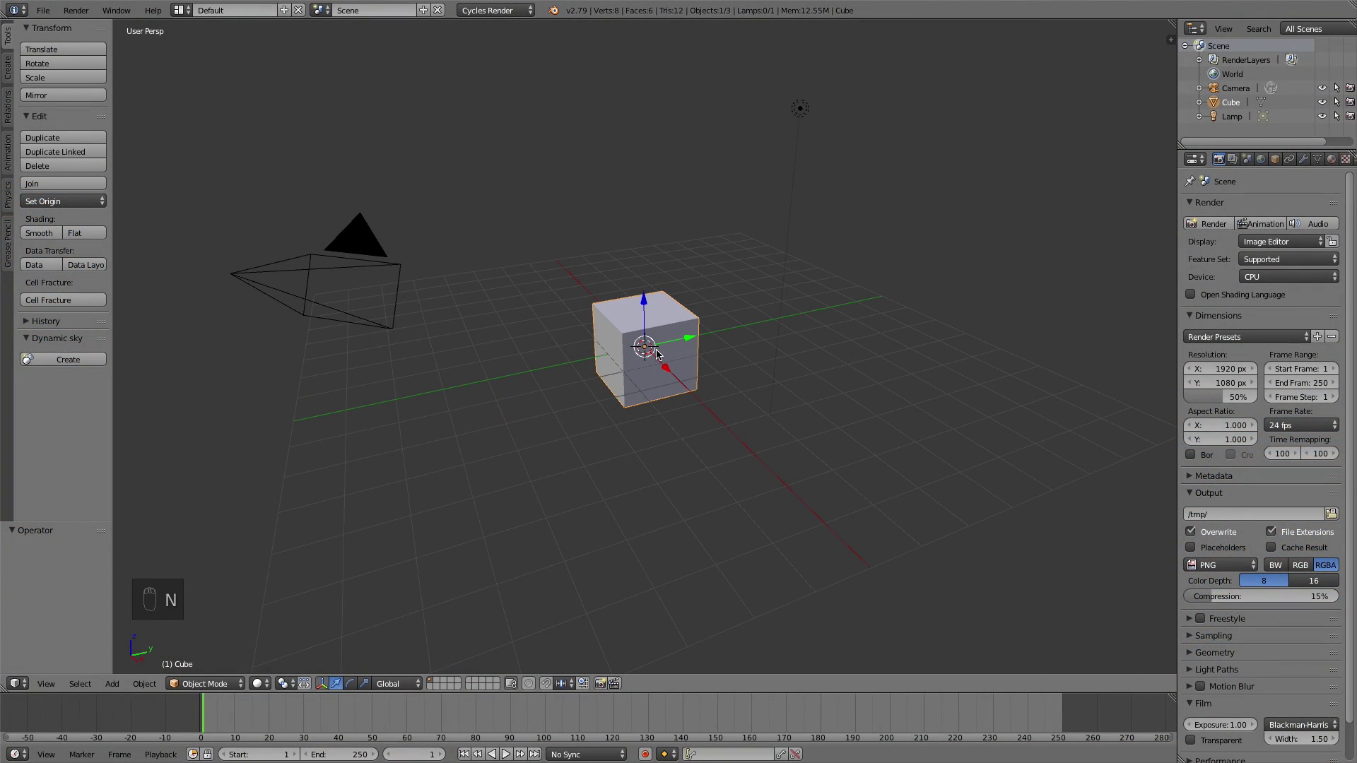
Delete the default cube and the lamp from the scene
key(x)
click(634, 318)
right_click(801, 108)
key(x)
click(780, 111)
Clear the camera's rotation and location, and rotate it 90° about the X axis
right_click(355, 235)
key(alt+r)
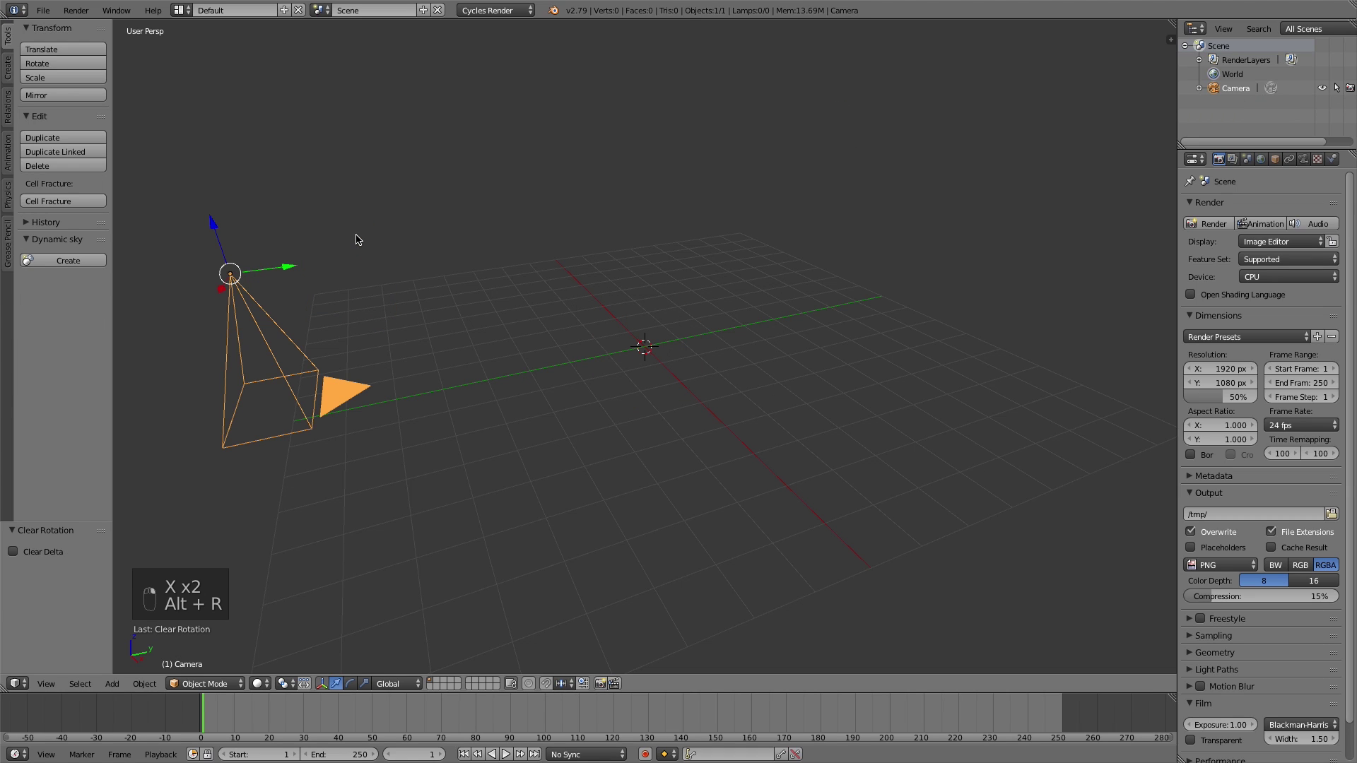
key(alt+g)
key(r)
key(x)
key(9)
key(0)
key(Return)
Move the camera back along the Y axis by about 7.9 units and look through it
key(g)
key(y)
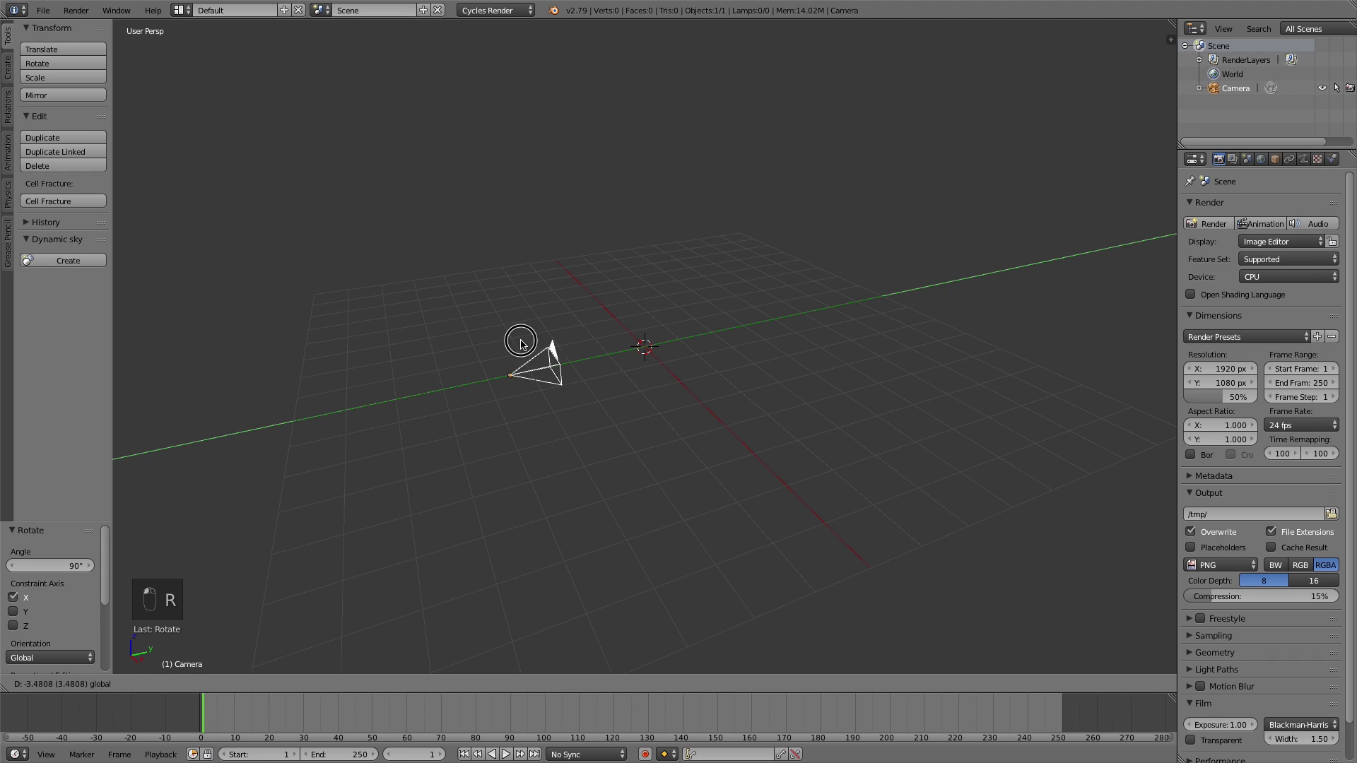
click(336, 390)
key(0)
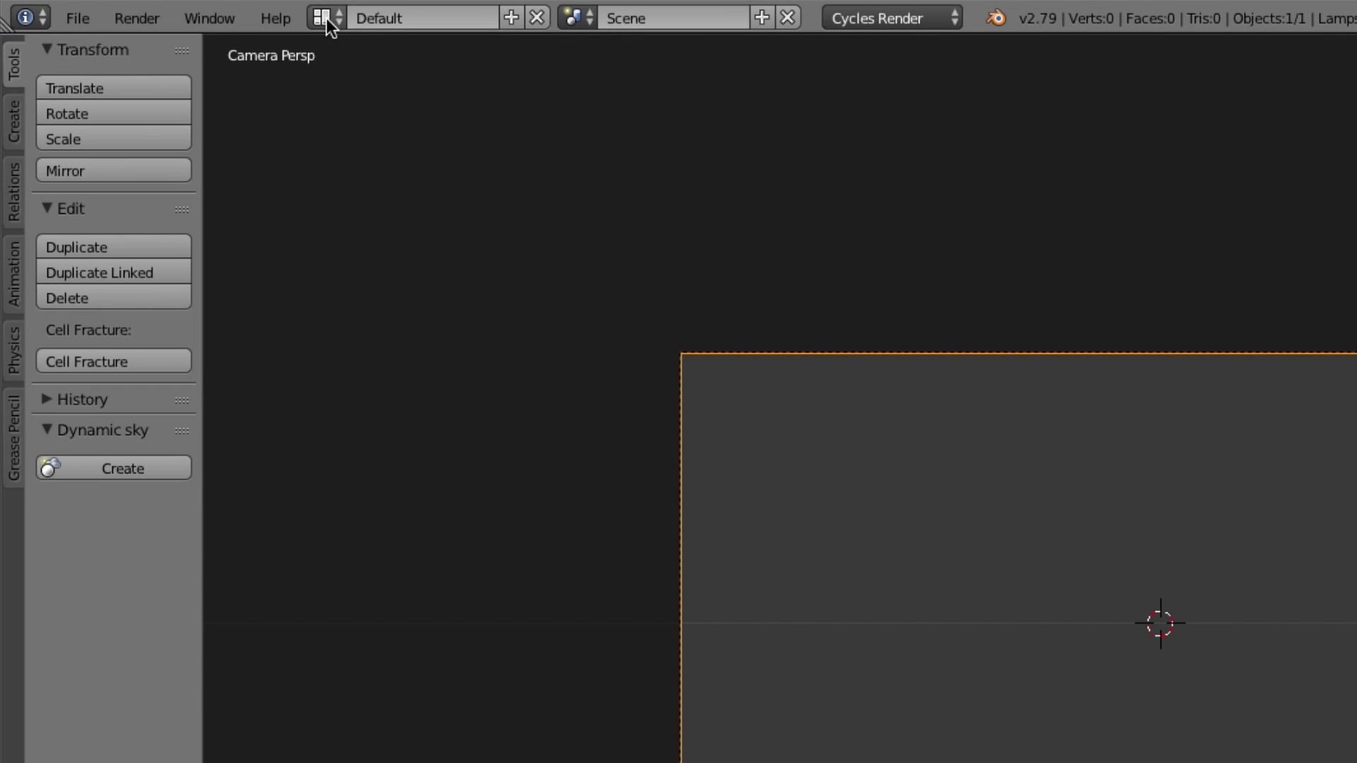
Switch to the Motion Tracking layout and open City_Footage.MOV from the Planet Composit folder
click(181, 10)
click(398, 177)
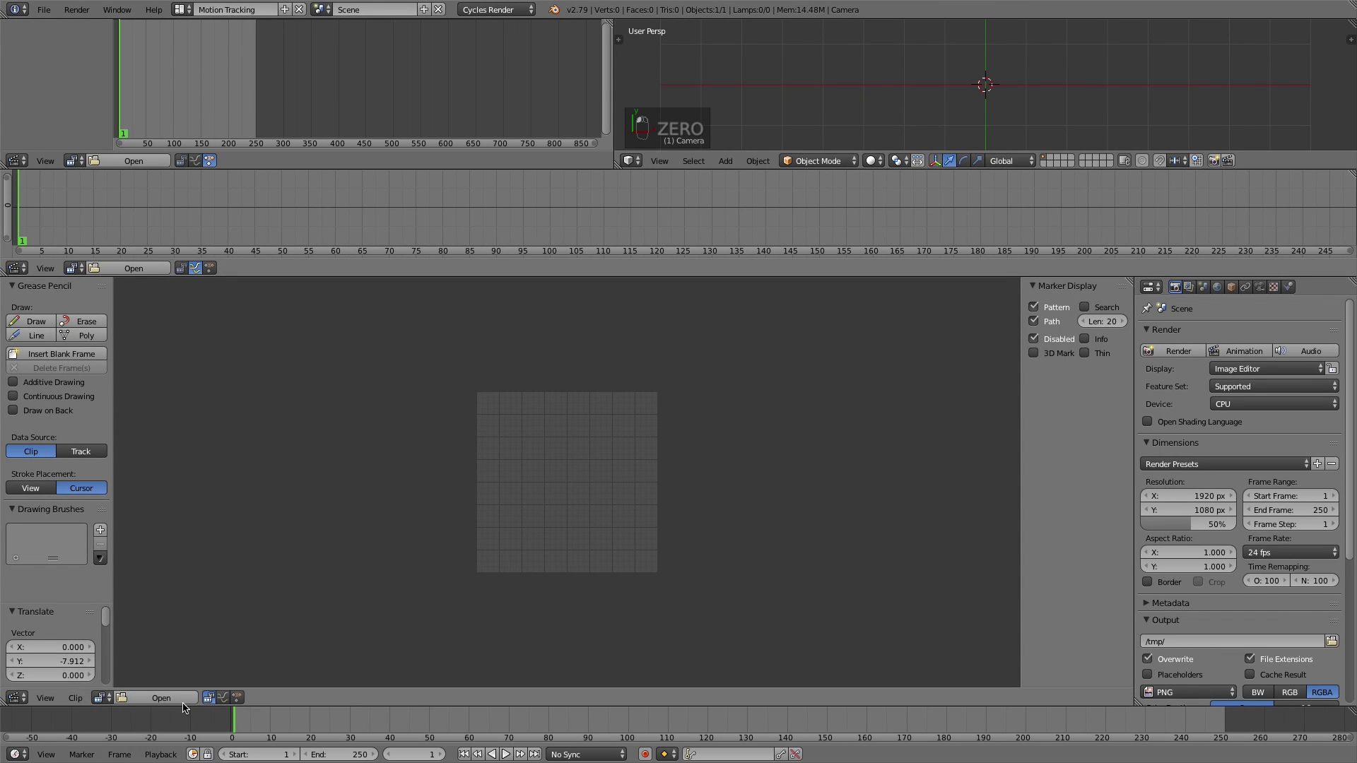
click(182, 699)
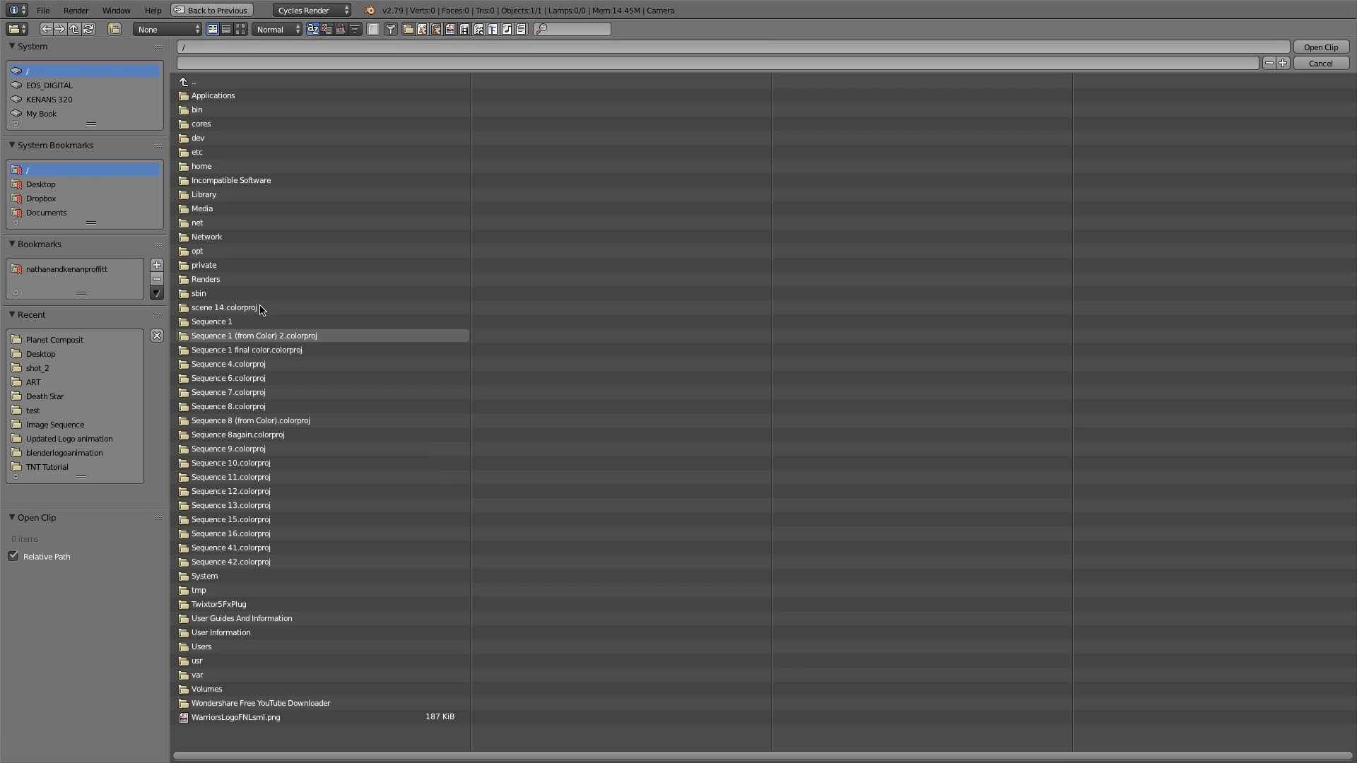
click(226, 223)
click(233, 95)
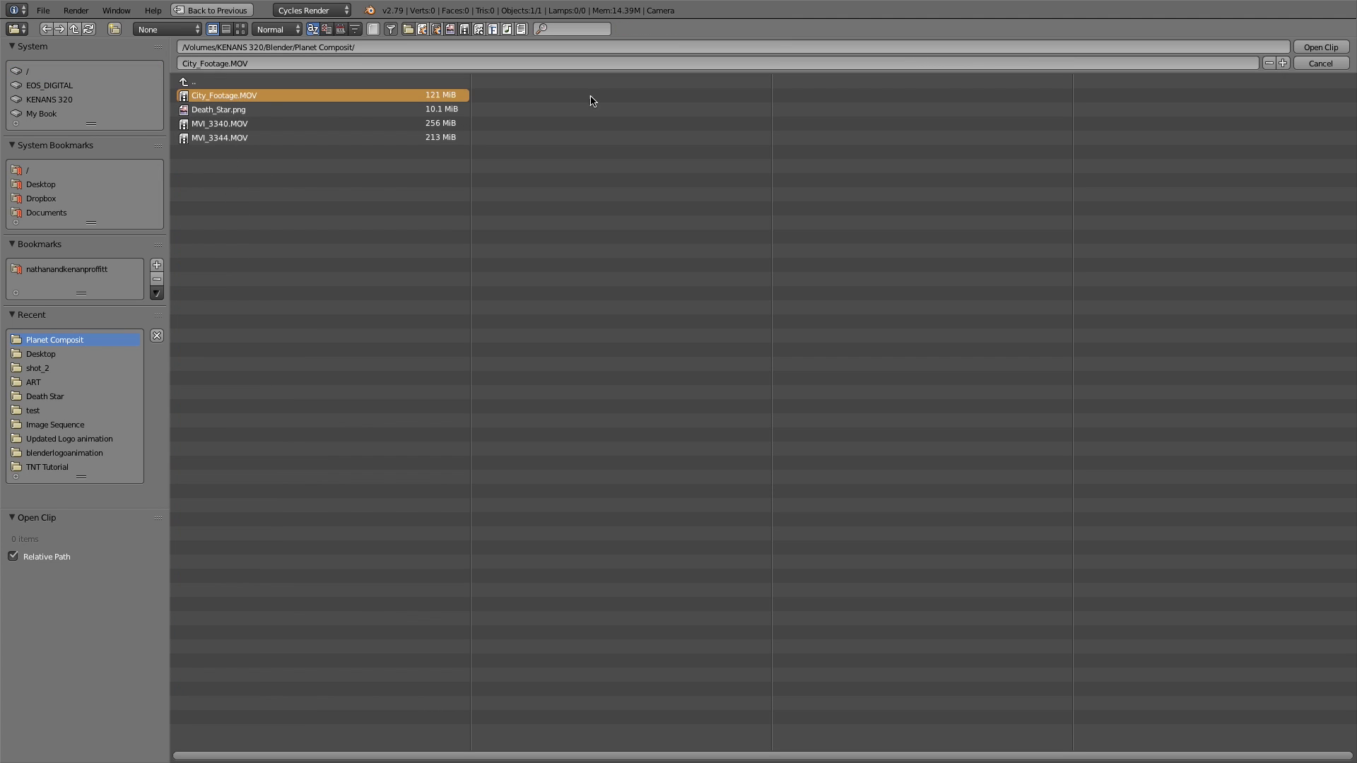
click(1306, 50)
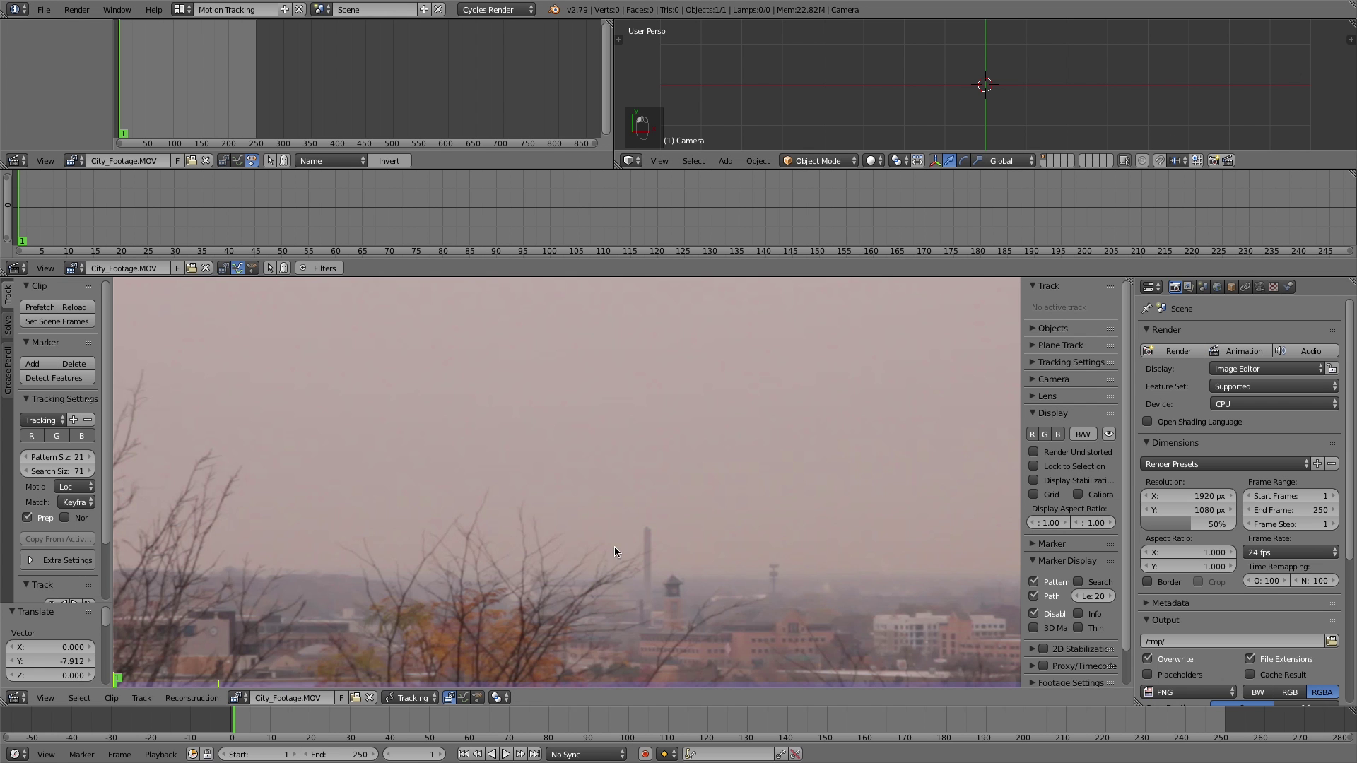
Preview the footage and set its frame offset to 100
key(alt+a)
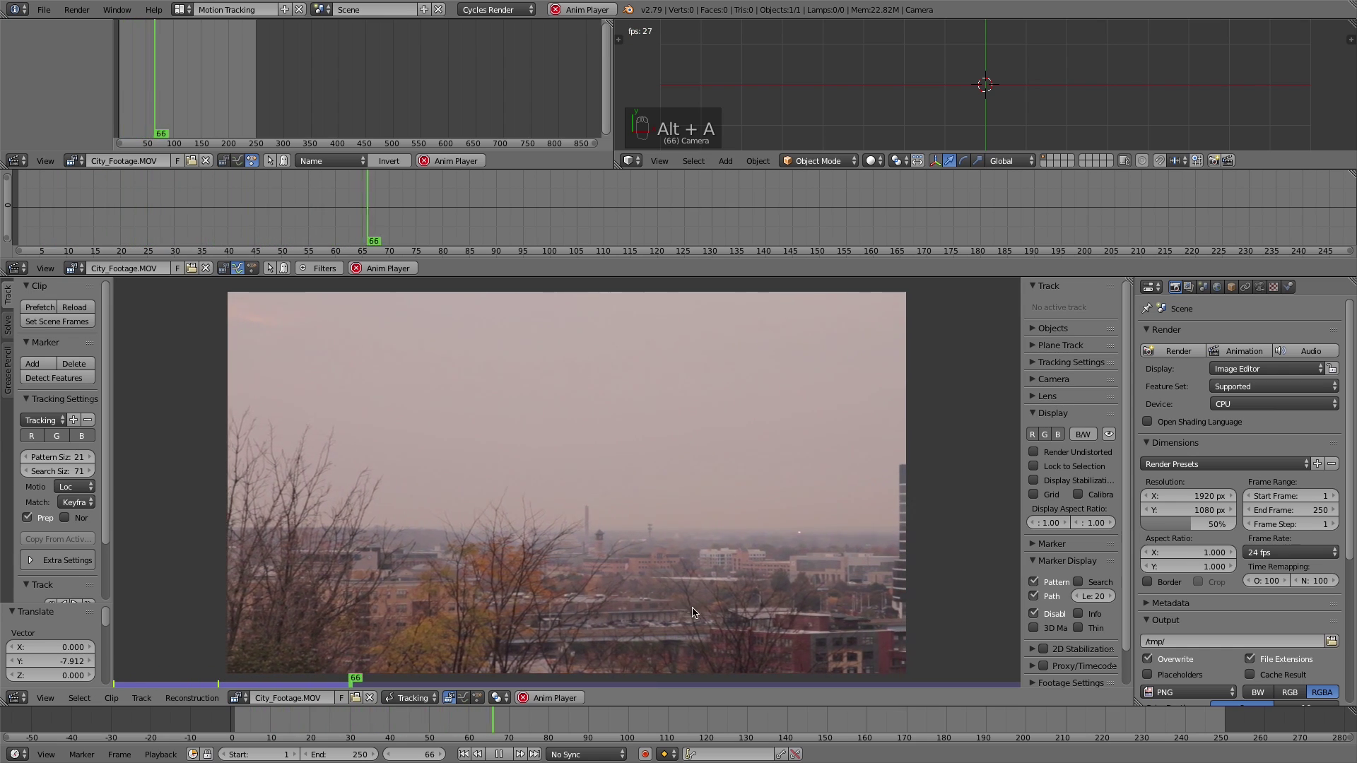
key(alt+a)
scroll(1068, 605, down, 2)
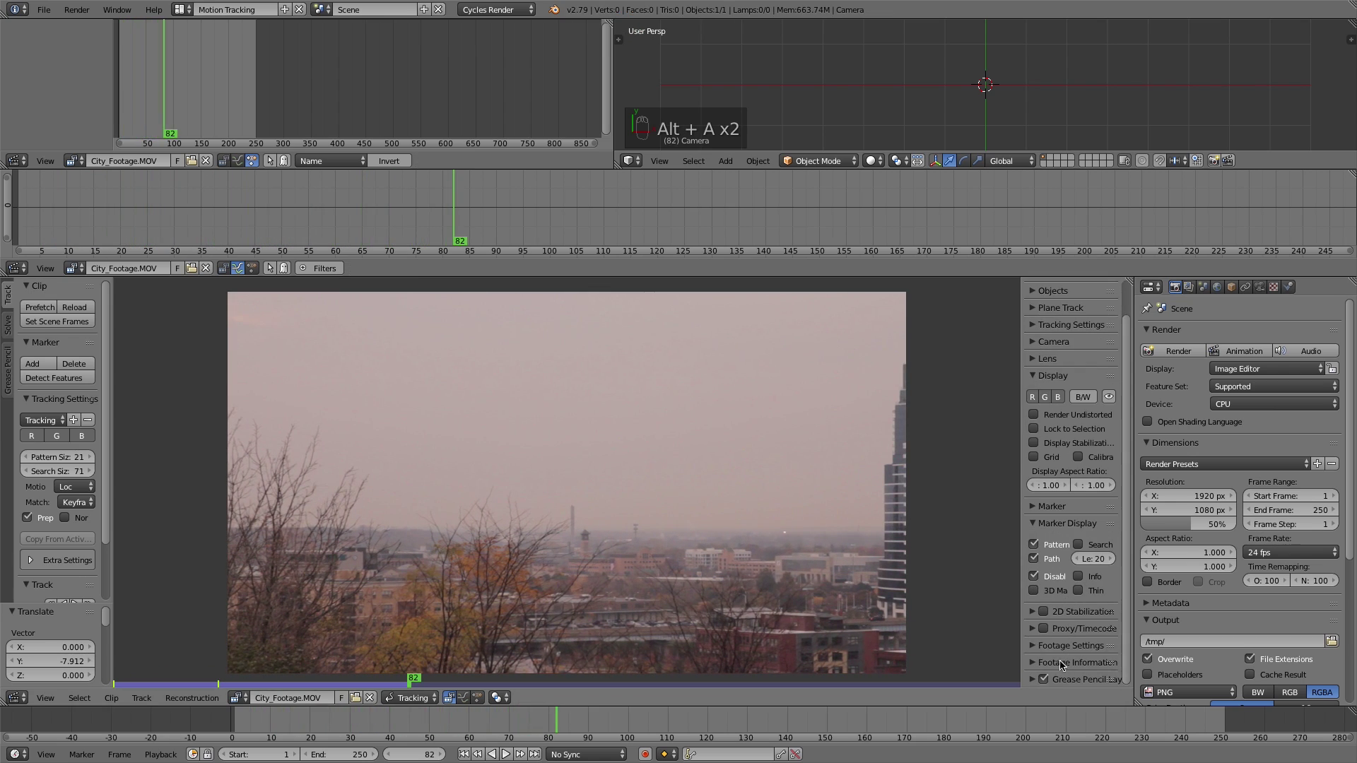
click(1035, 646)
scroll(1042, 645, down, 5)
click(1059, 641)
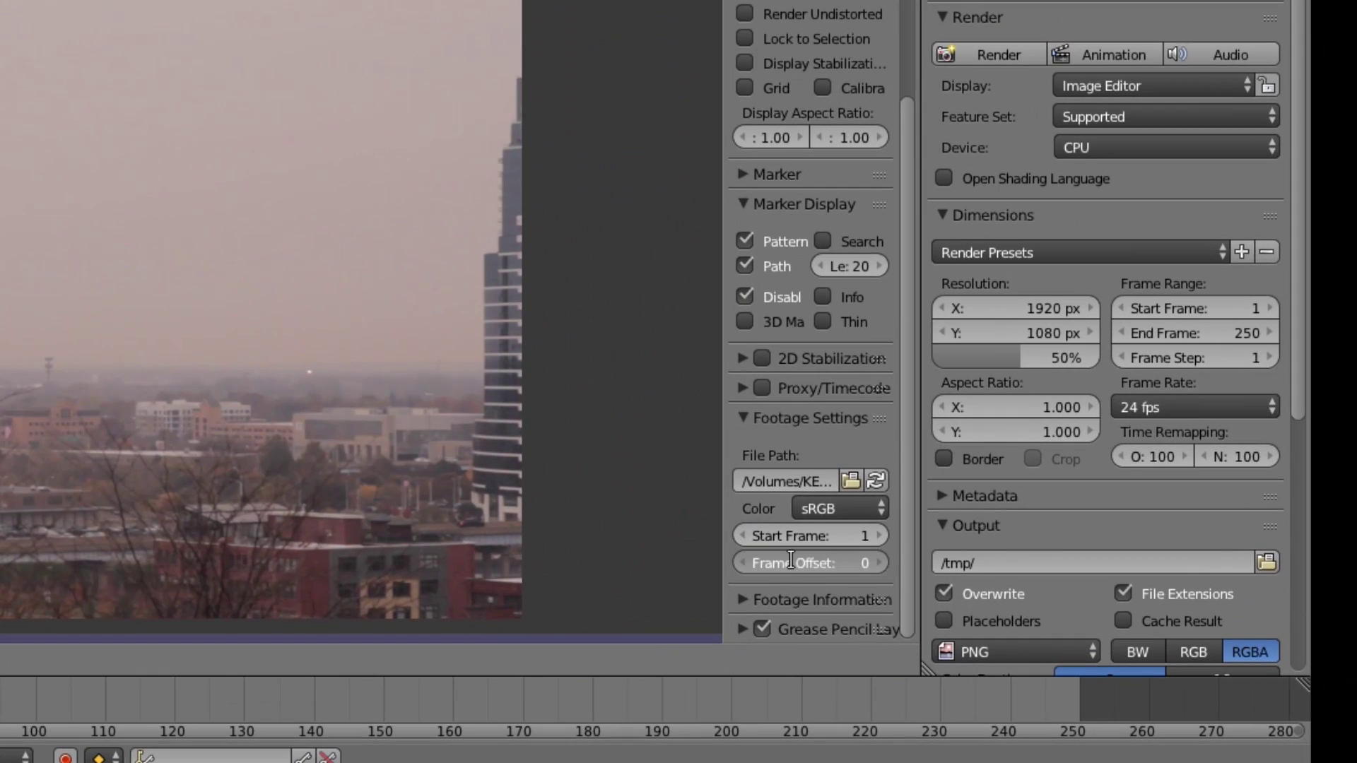
text(100)
key(Return)
Play the offset footage and set the scene's end frame to 200
key(alt+a)
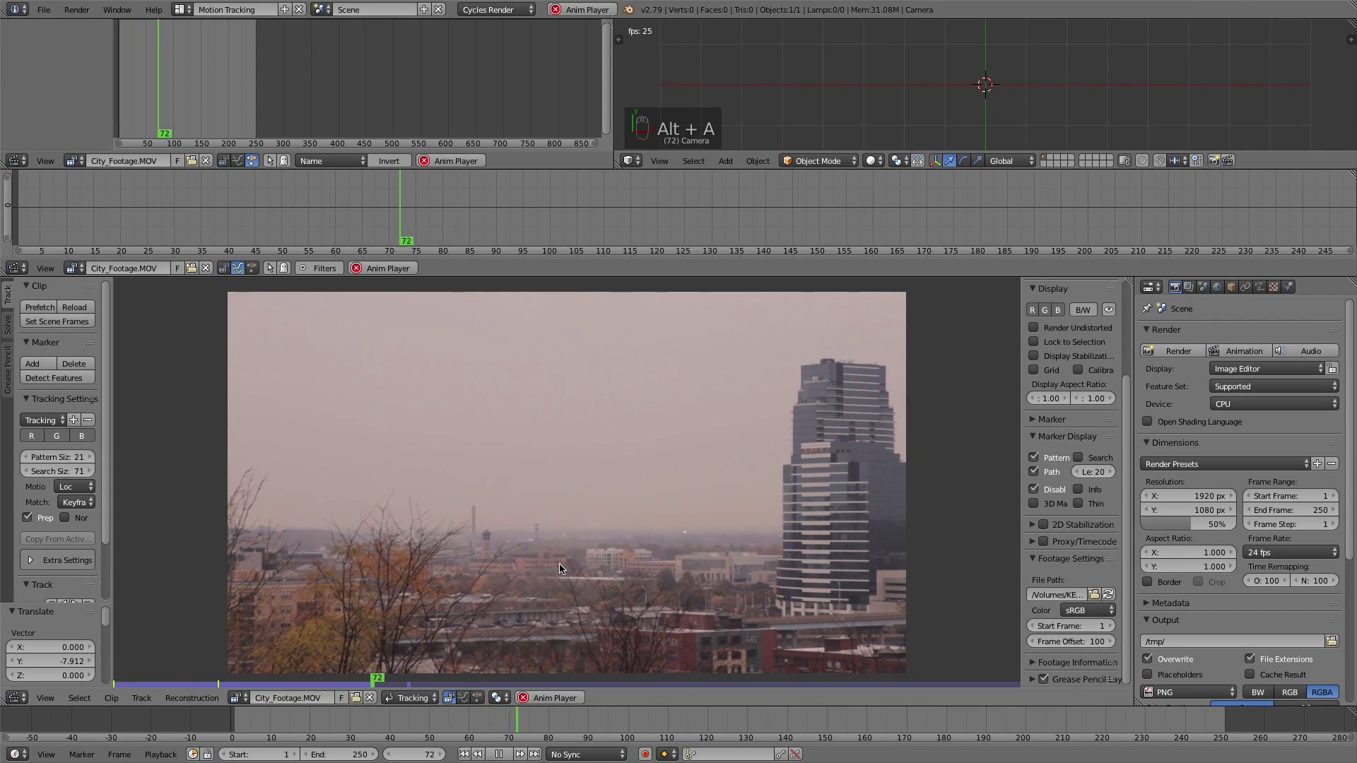
key(alt+a)
click(341, 755)
text(200)
key(Return)
Place a tracking marker on the small bright light near the horizon
scroll(774, 540, up, 4)
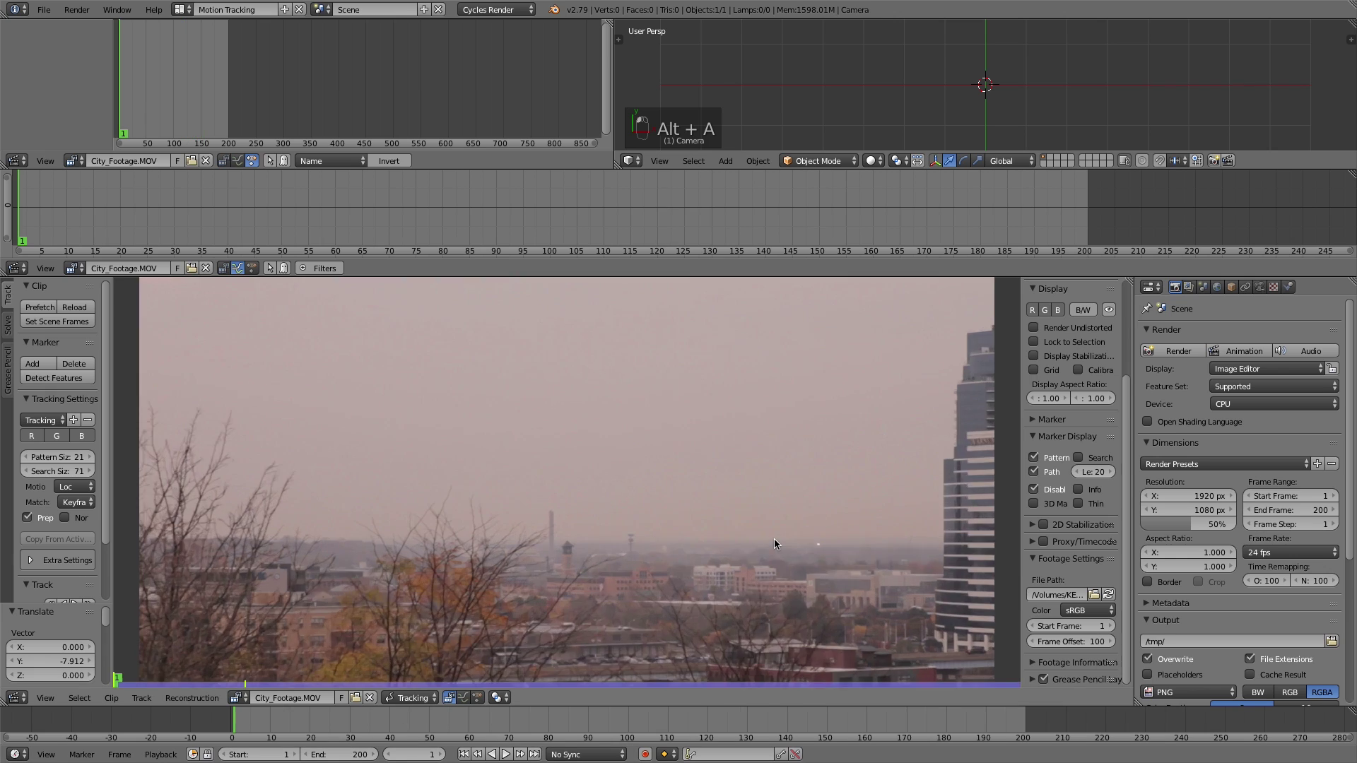
middle_drag(834, 554, 384, 487)
scroll(636, 559, up, 2)
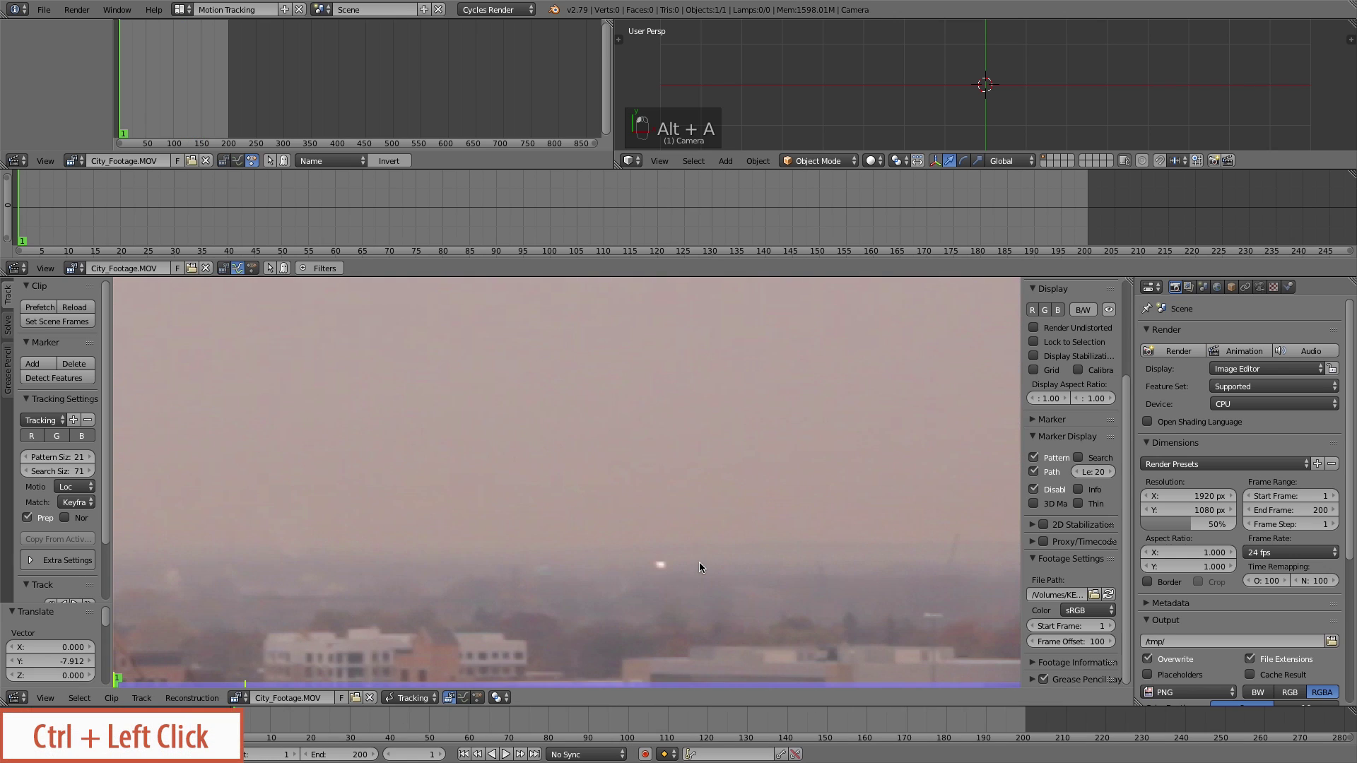
ctrl+click(659, 564)
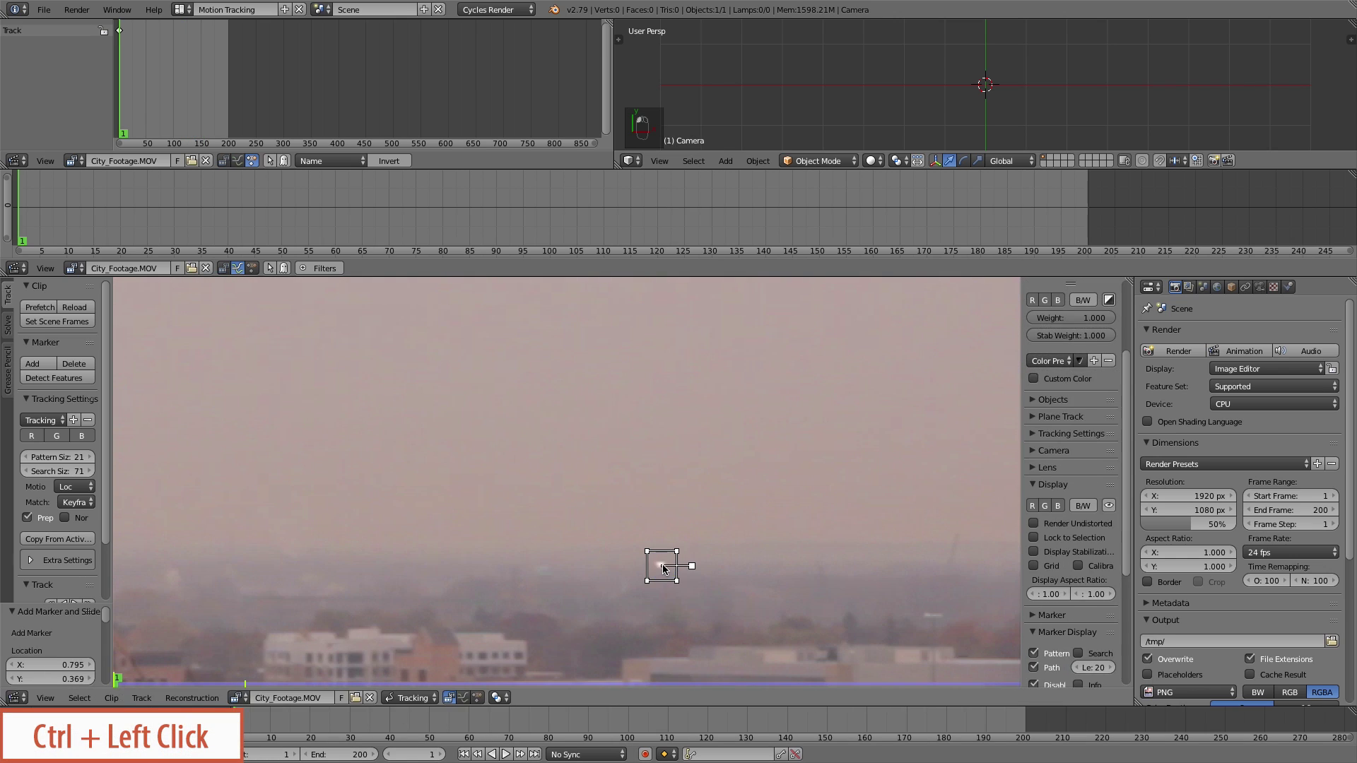
Track the marker forward through the clip to frame 200
scroll(706, 595, down, 4)
middle_drag(786, 564, 780, 553)
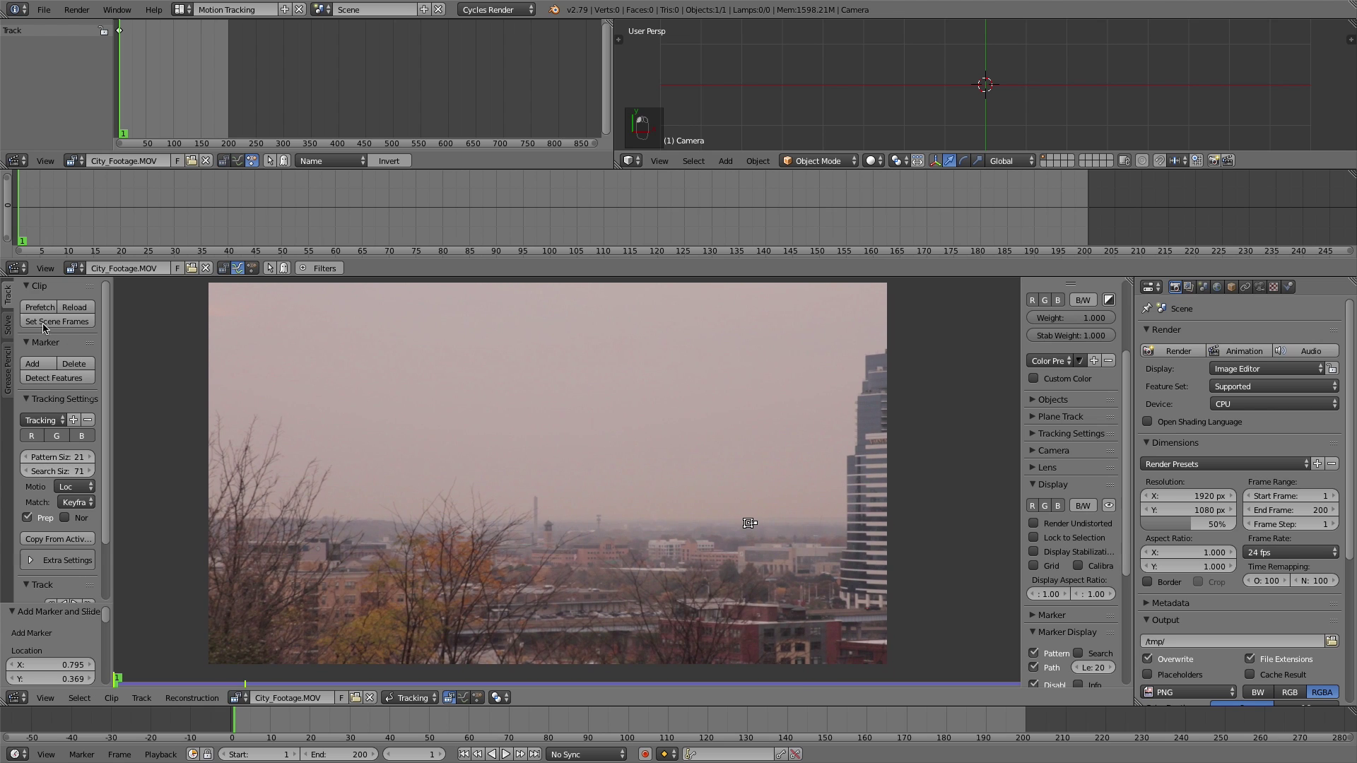
scroll(83, 434, down, 3)
click(75, 538)
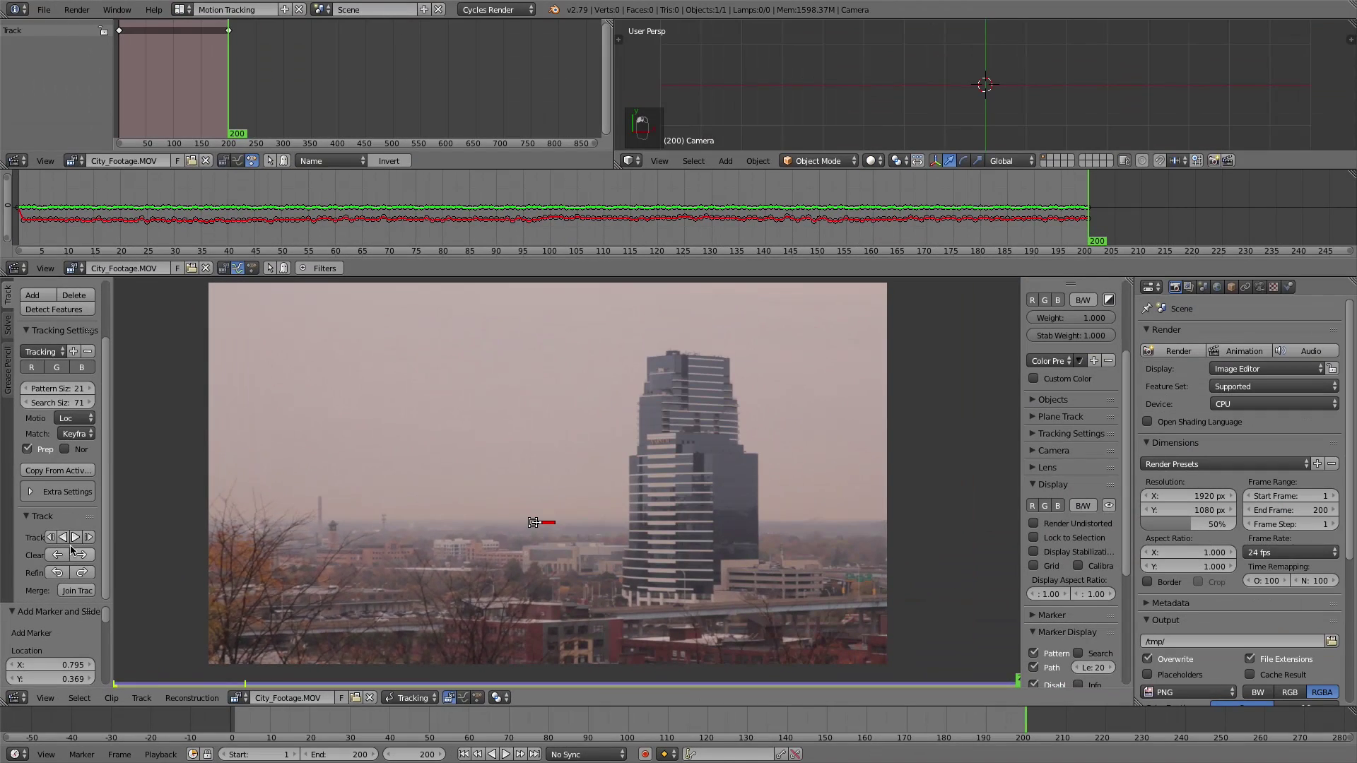
Return to frame 1 and link an empty to the tracked marker using the solve geometry tools
click(141, 327)
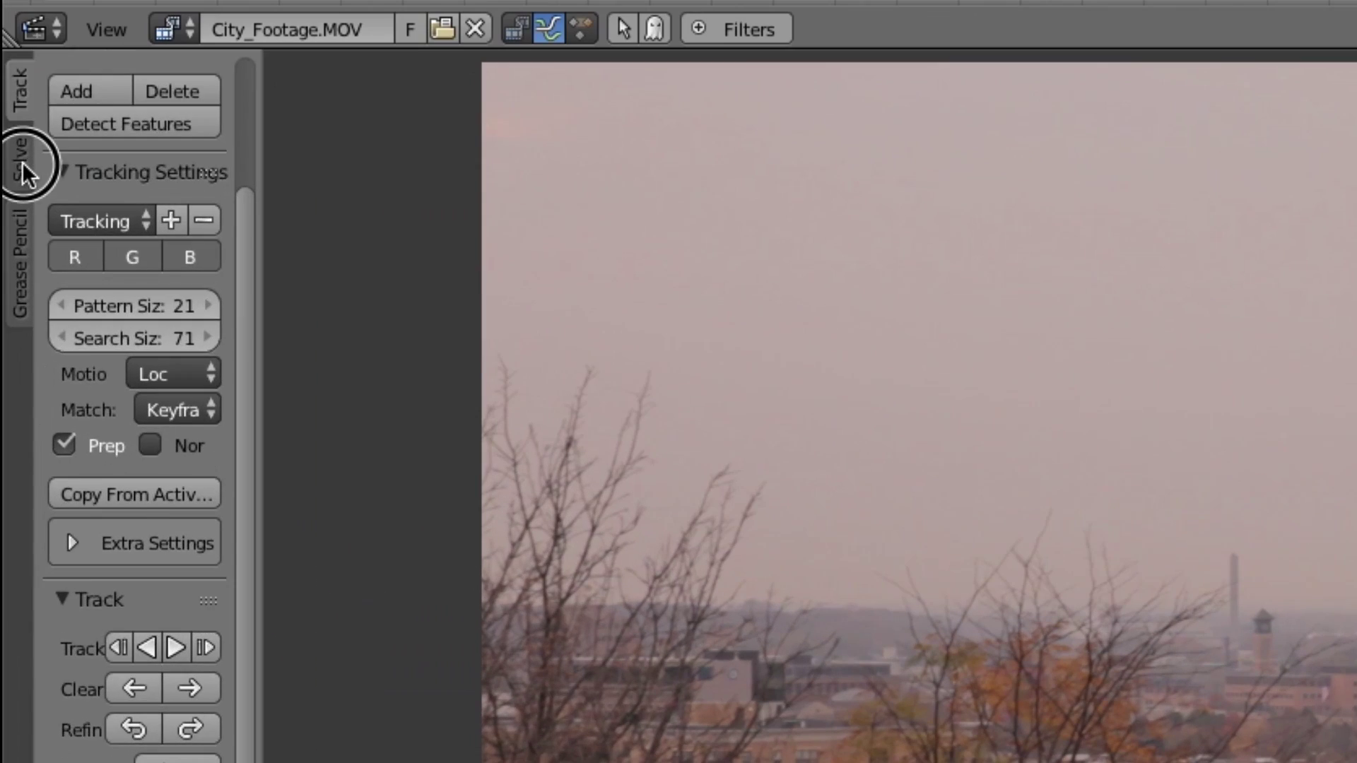
click(8, 326)
scroll(53, 490, down, 1)
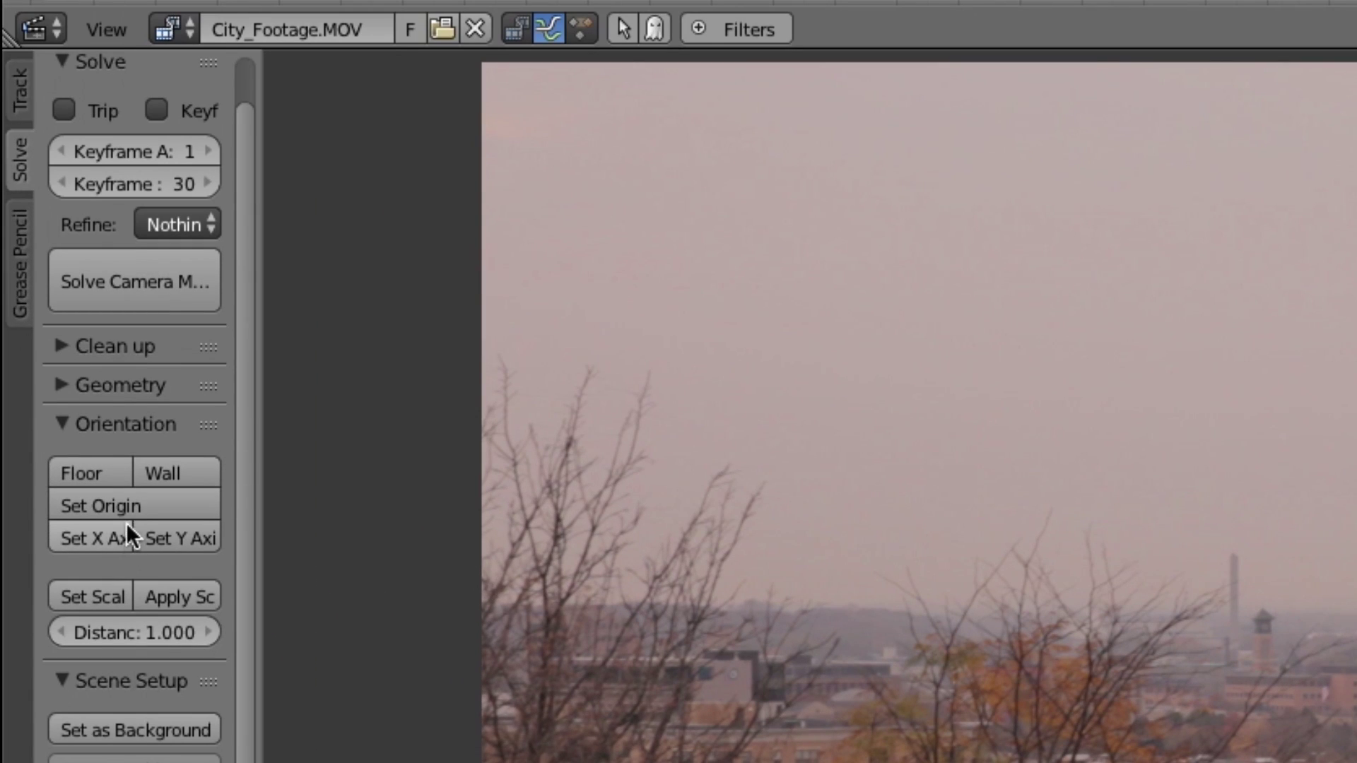
click(69, 384)
click(115, 473)
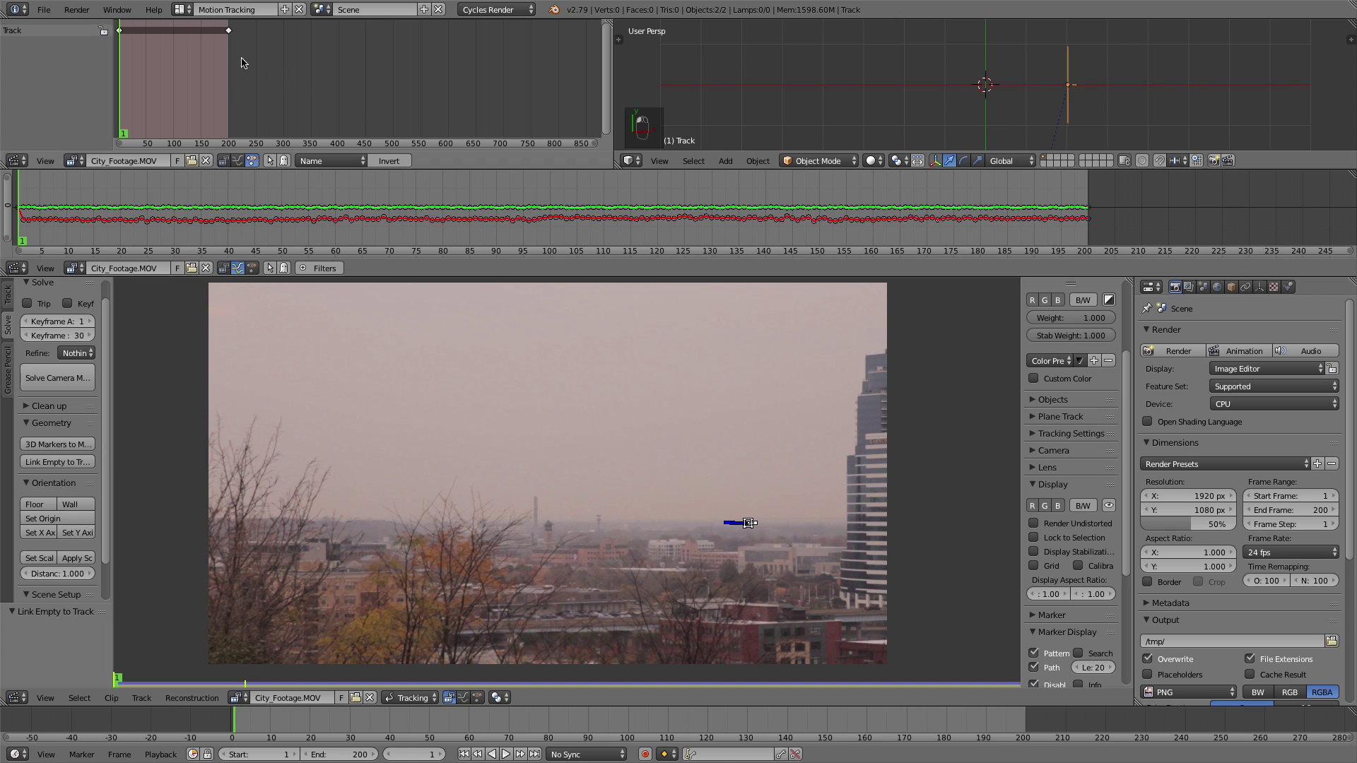
Return to the Default layout, select only the Track empty in top view and show its transform properties
click(183, 9)
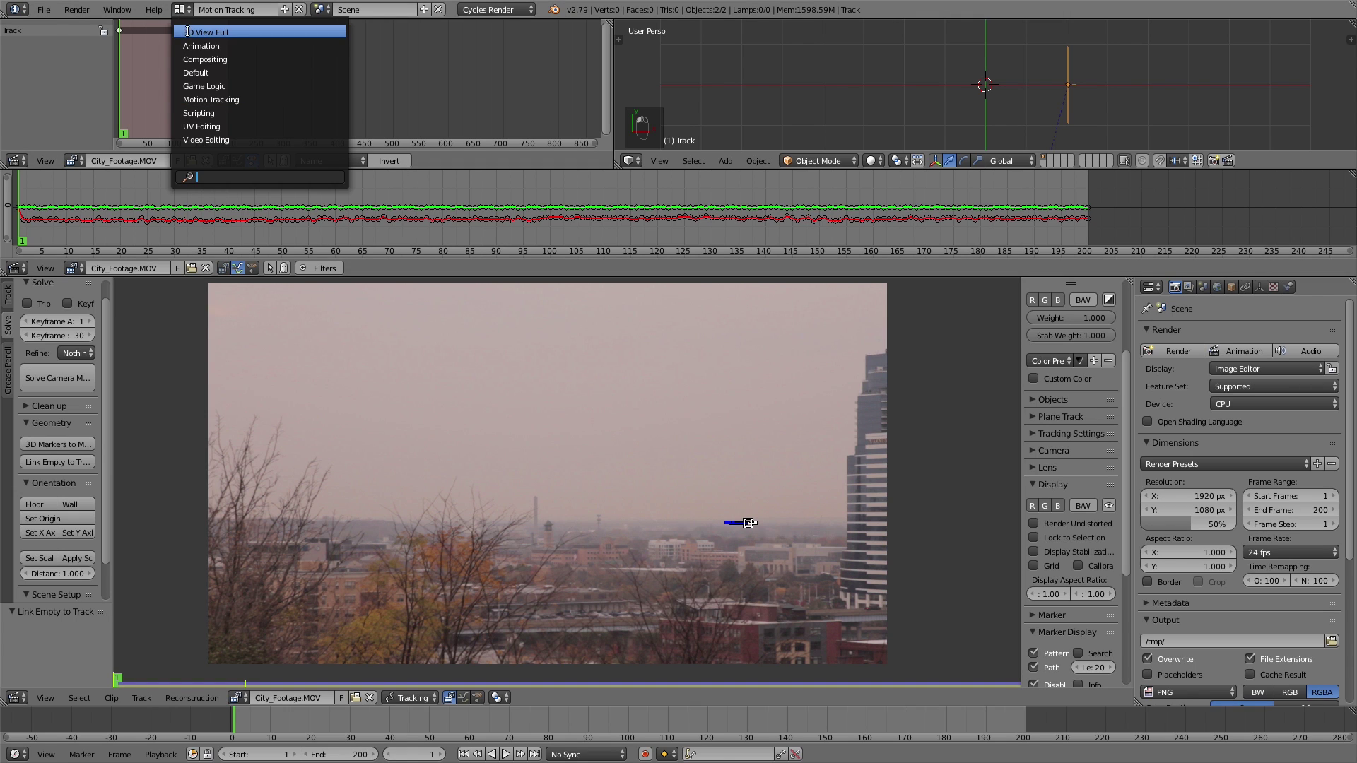
click(210, 77)
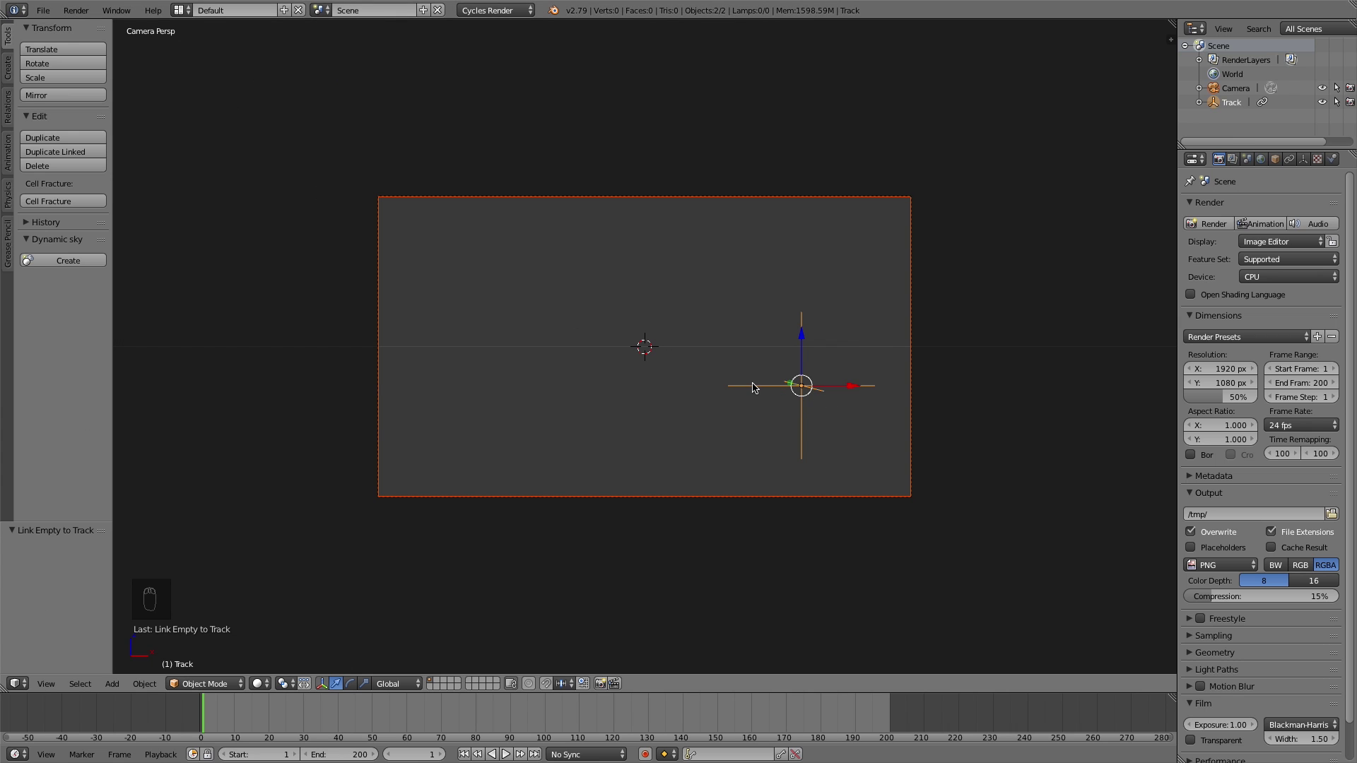
key(7)
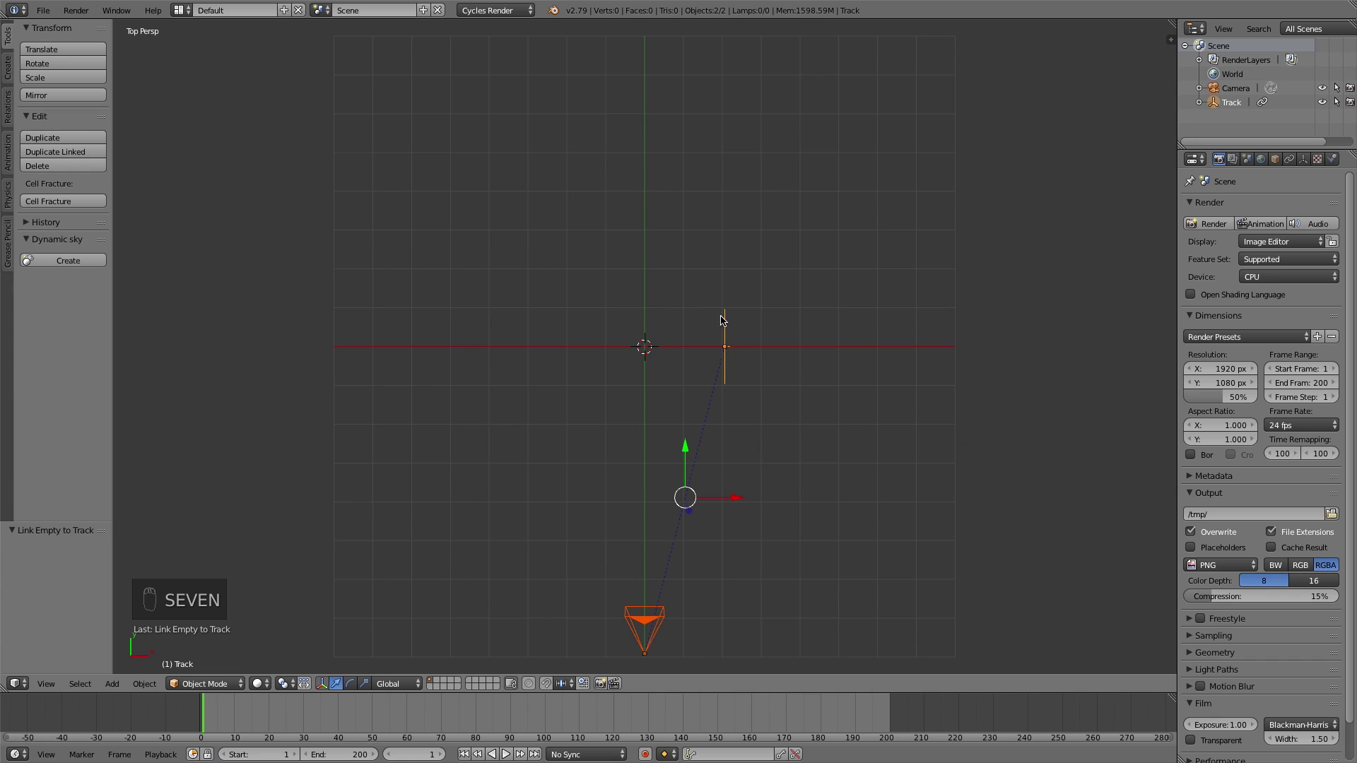
right_click(723, 320)
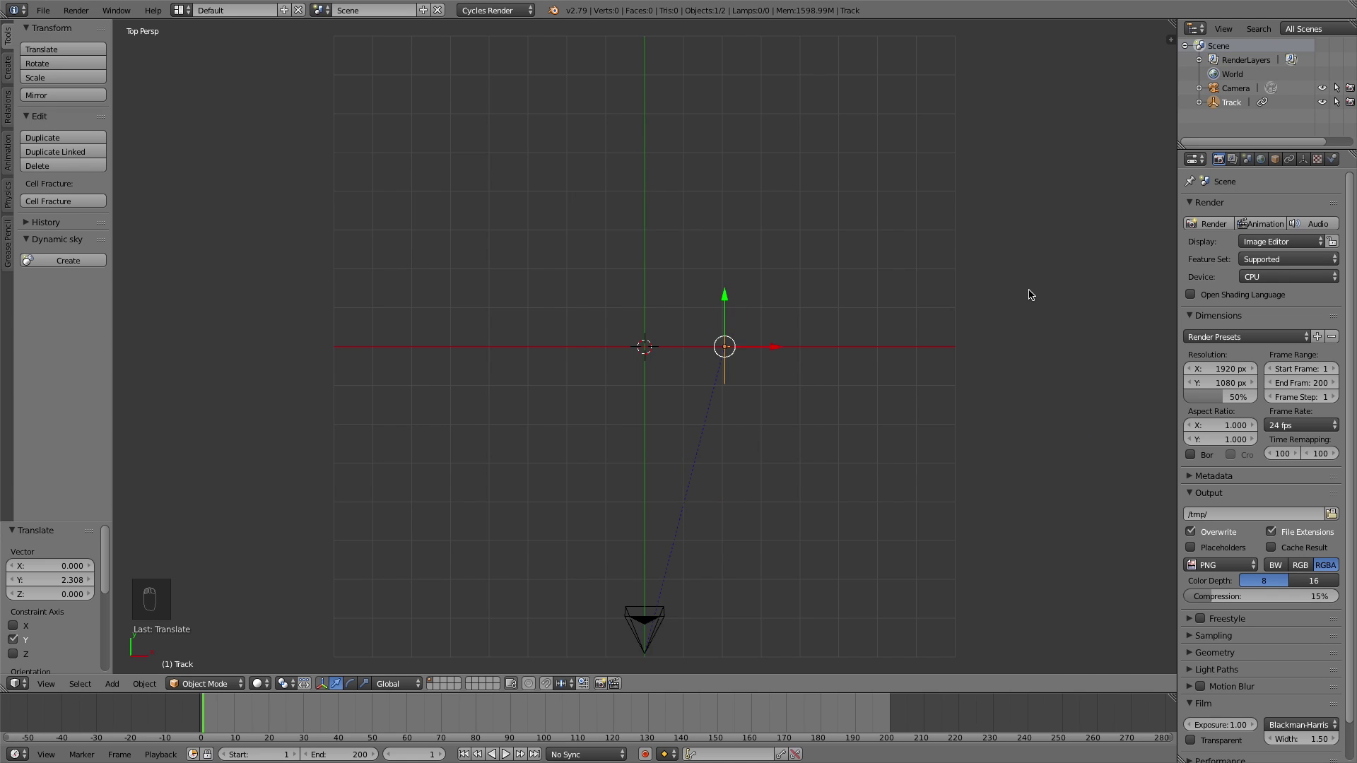
key(n)
scroll(1094, 230, up, 8)
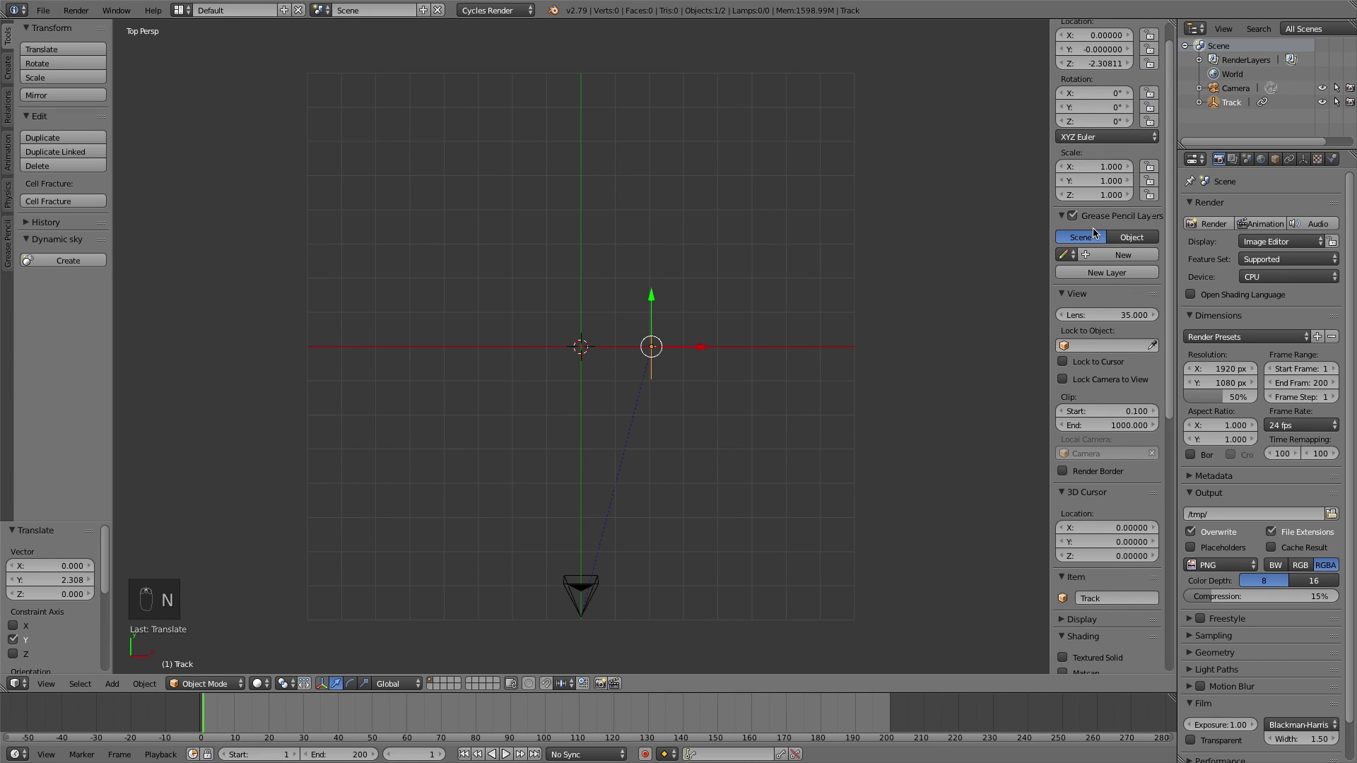
scroll(1093, 228, up, 2)
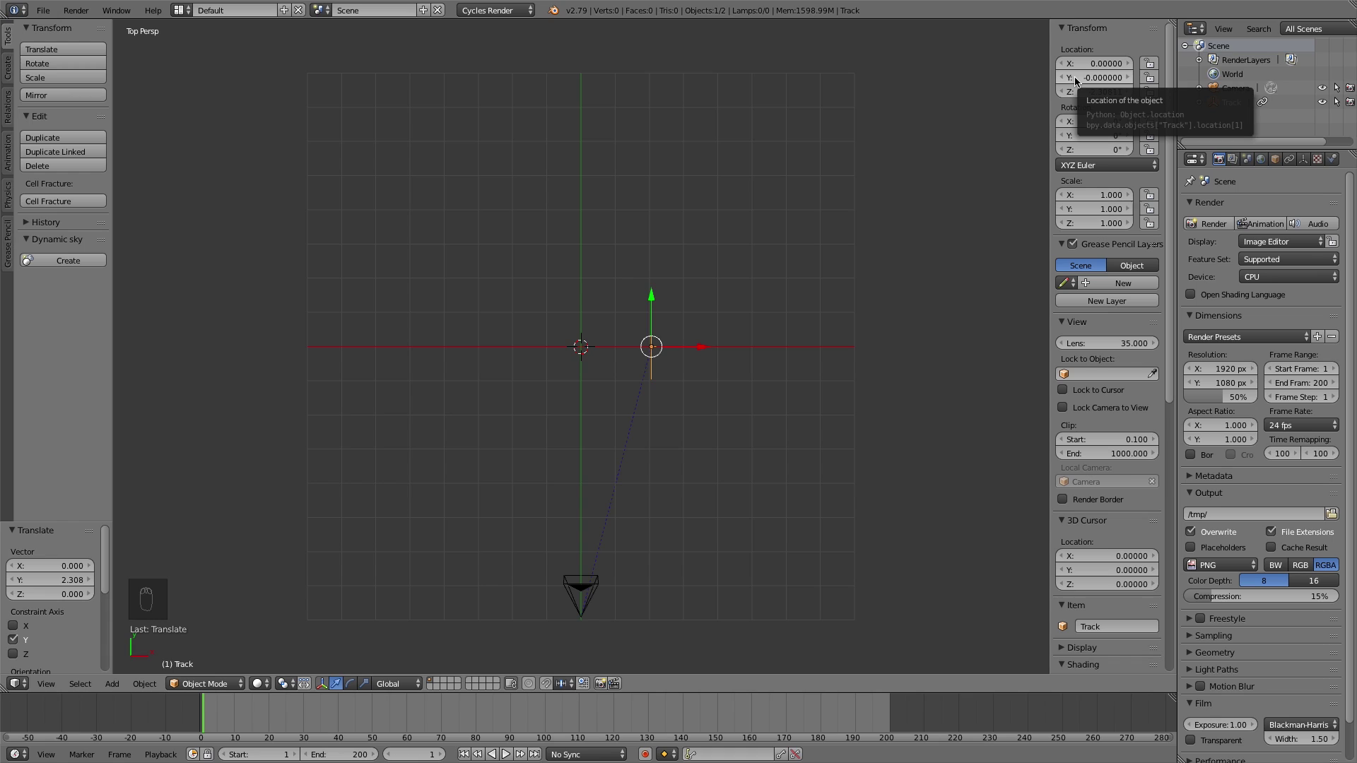
Set the Track empty's Y location to 10
click(1100, 78)
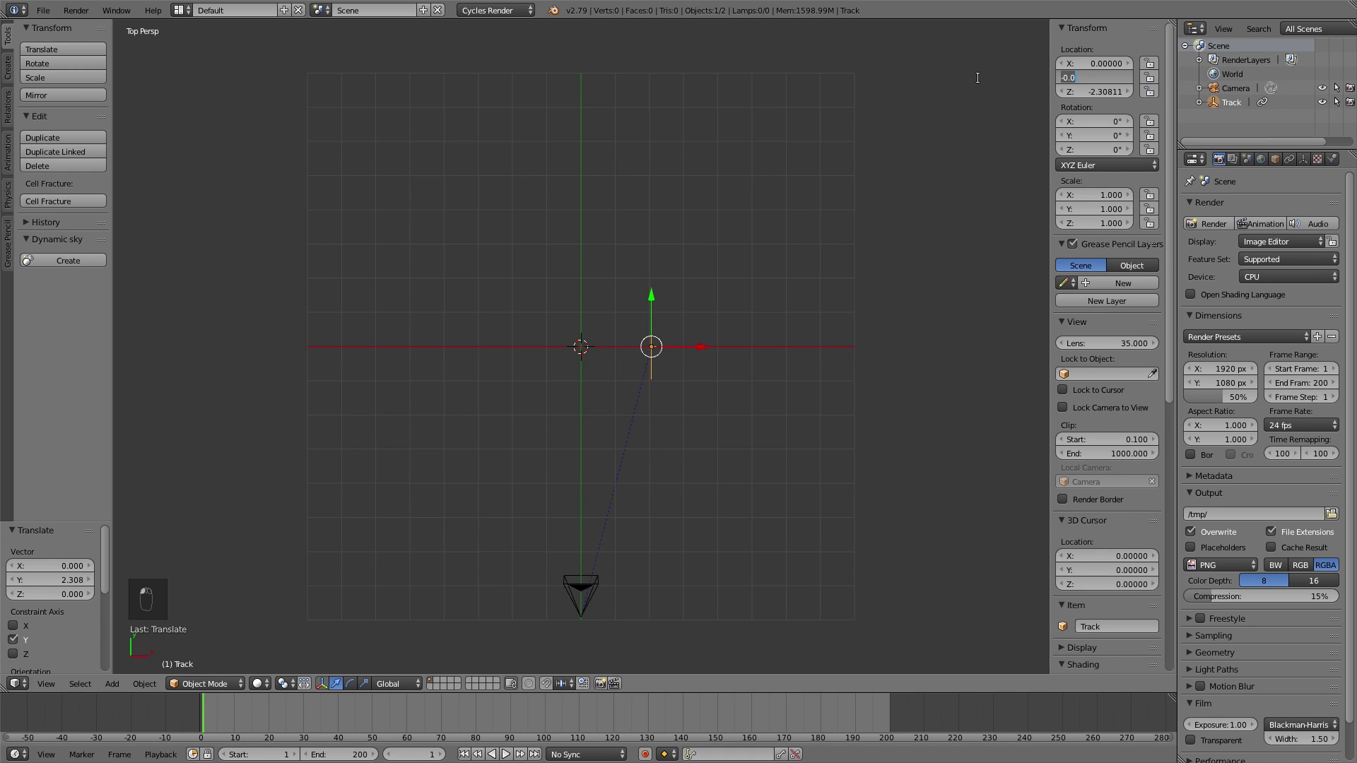
key(Return)
scroll(884, 245, down, 2)
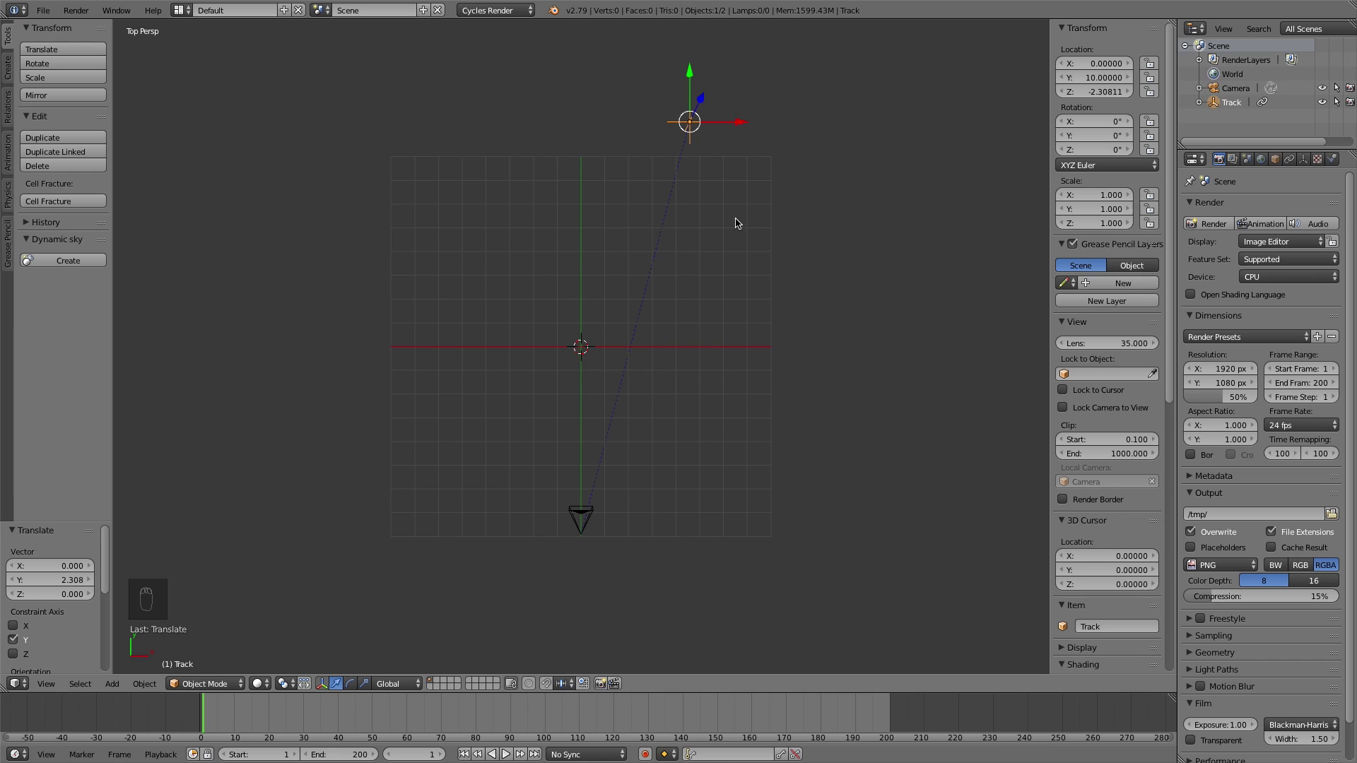
Look through the camera and set the Track empty's Y location to 2000
key(KP_0)
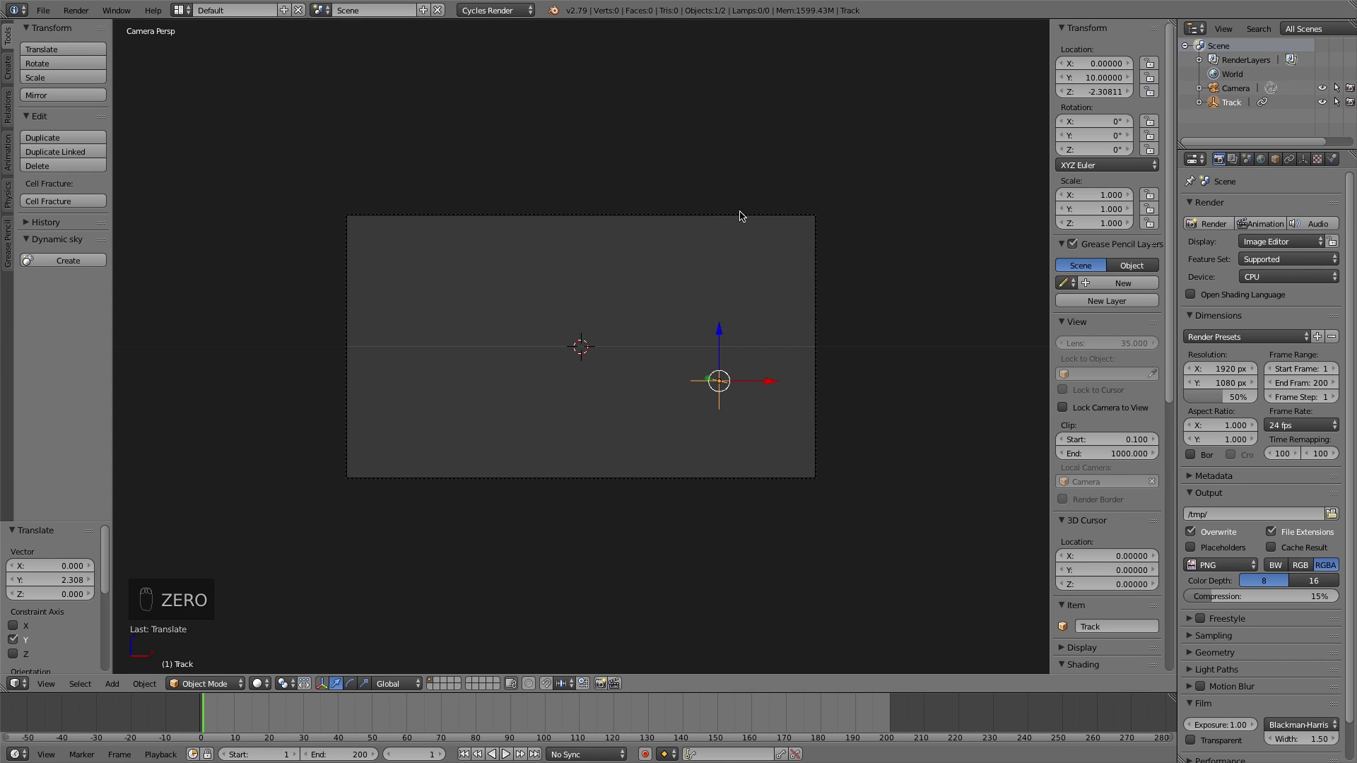
click(1102, 77)
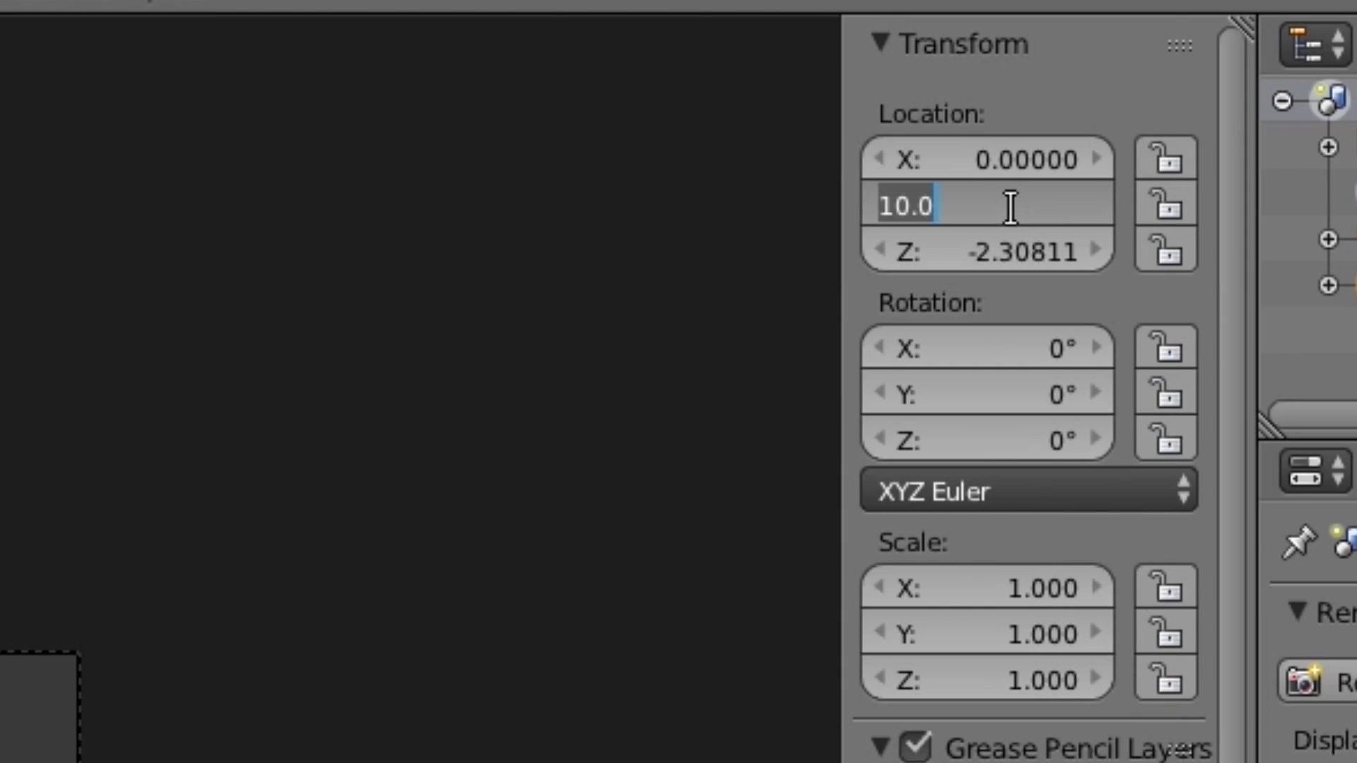
text(2000)
key(Return)
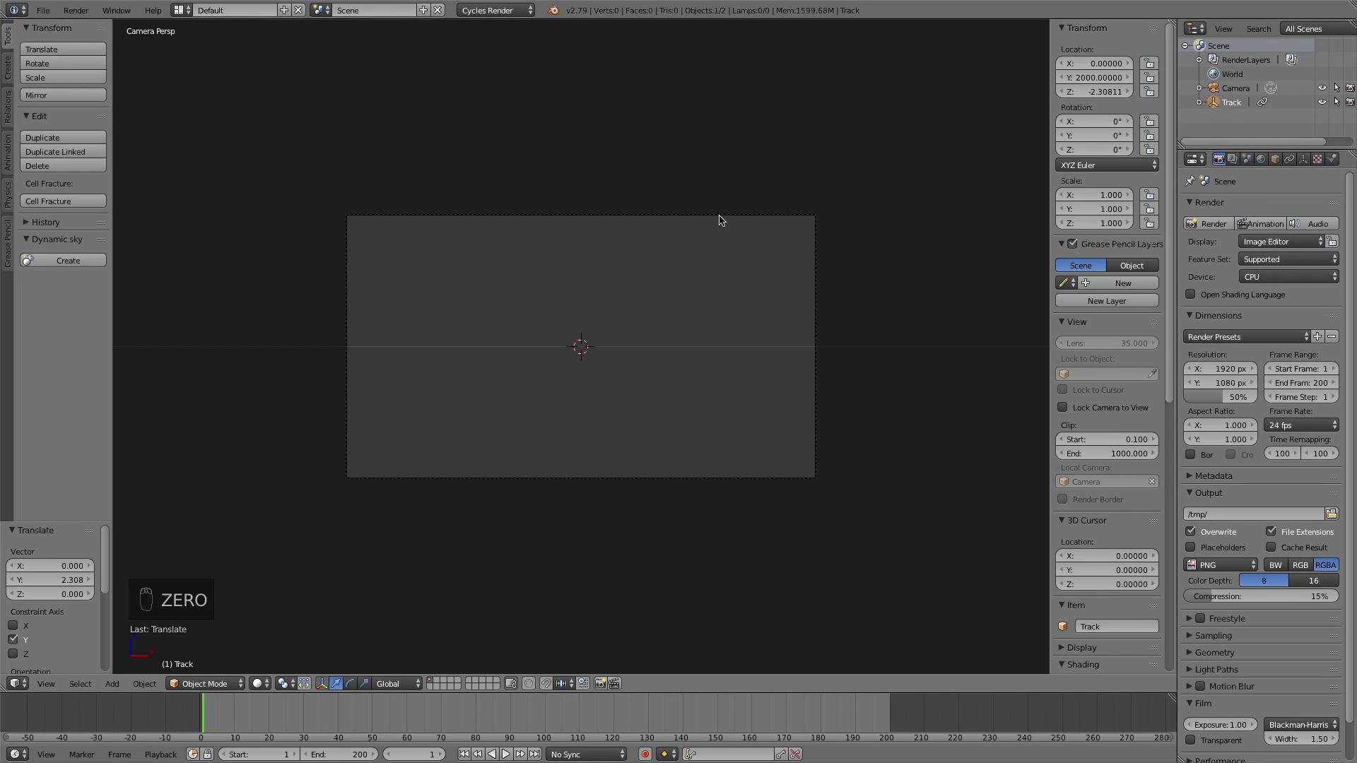
Select the camera and set its lens clipping end distance to 2020
right_click(719, 217)
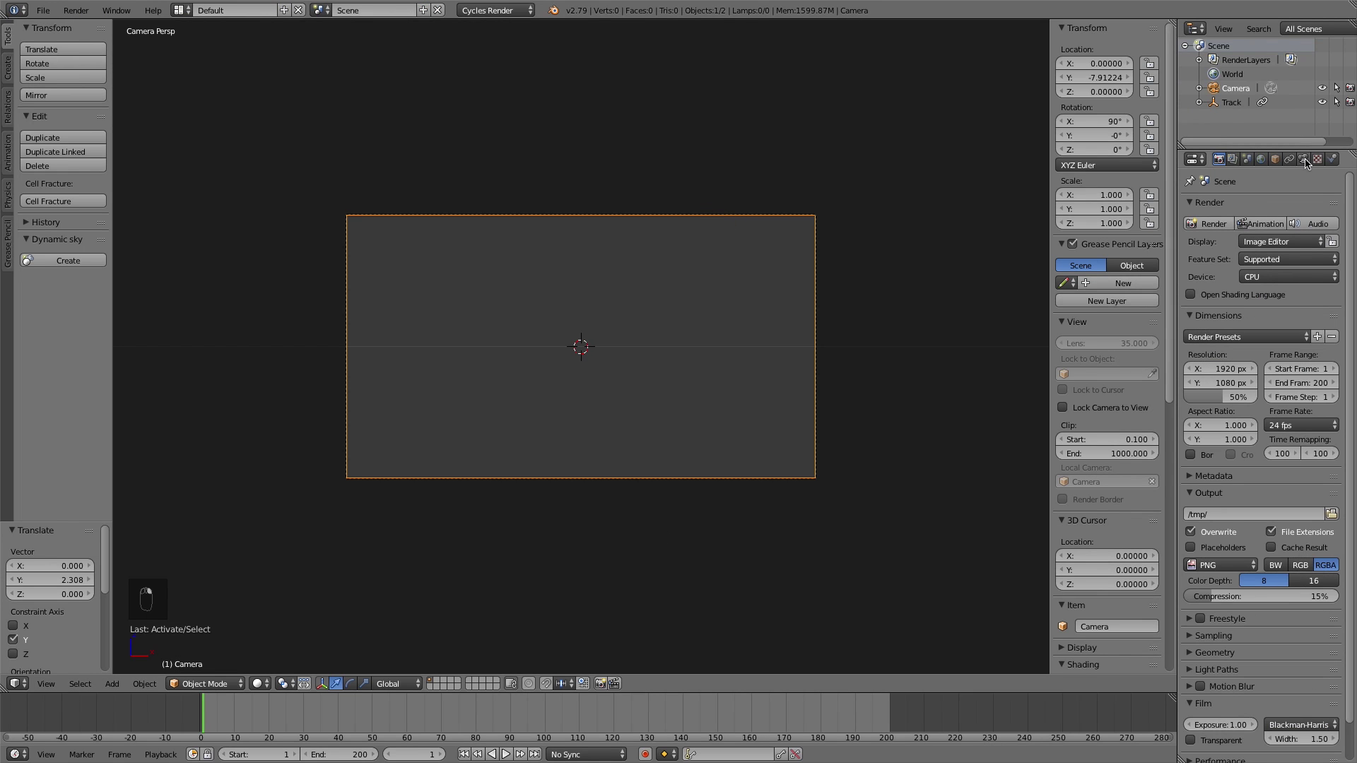
click(1304, 159)
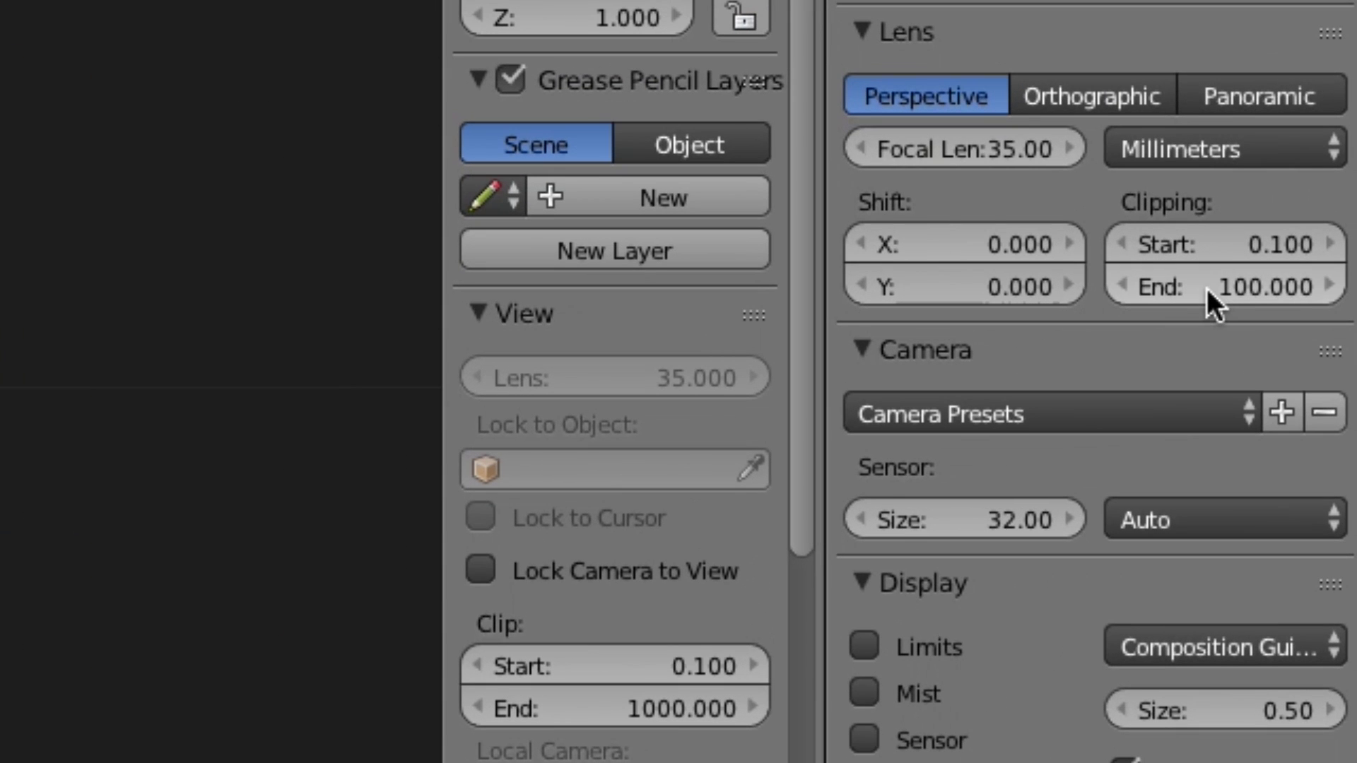
click(1303, 313)
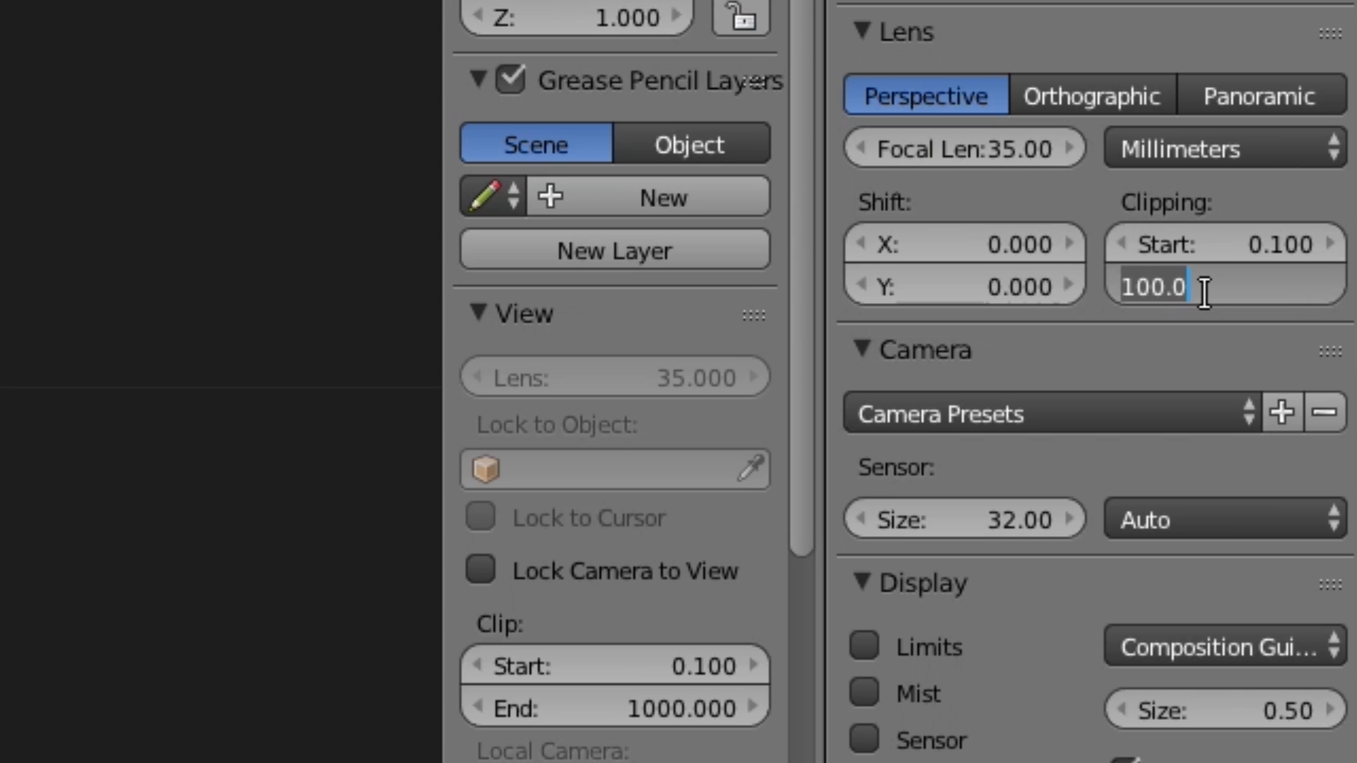
text(2020)
key(Return)
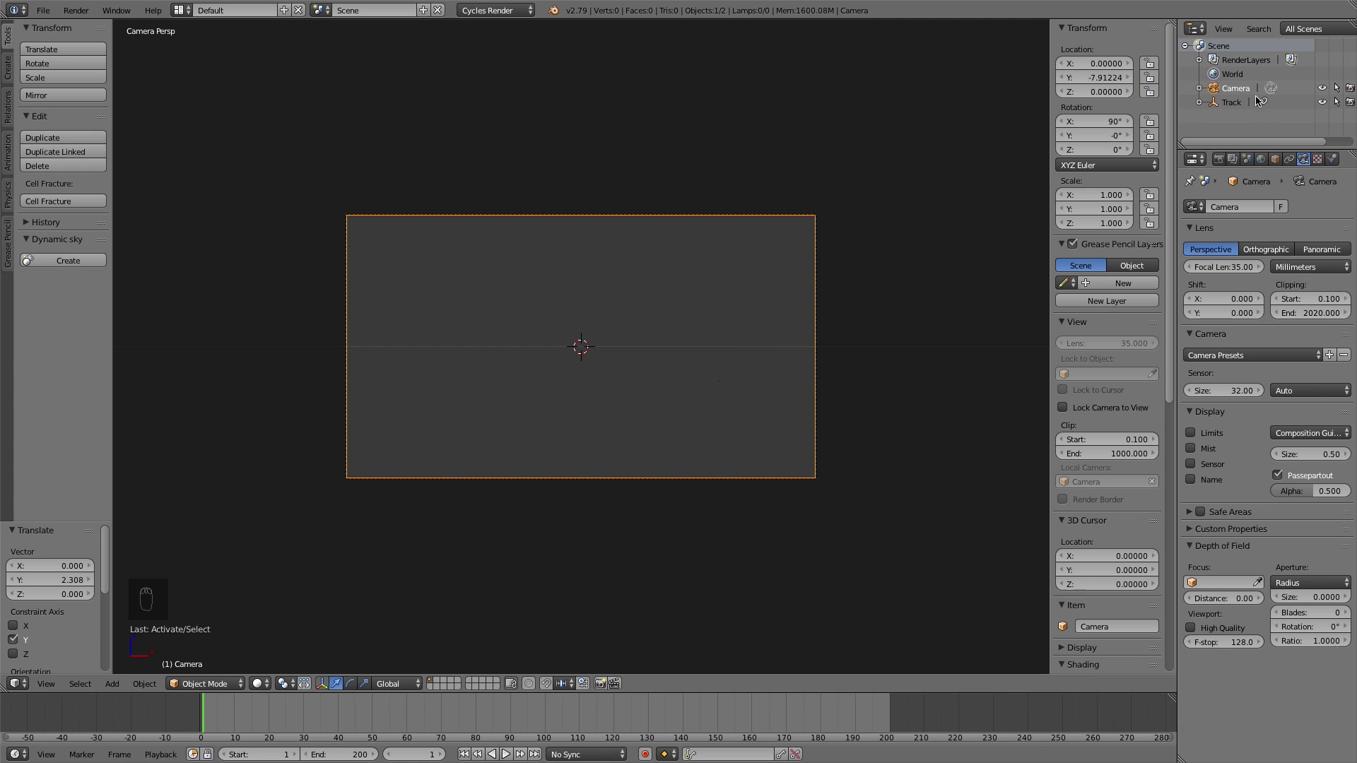
Select the Track empty in the camera view and scale it up to about 49.8
right_click(718, 381)
key(s)
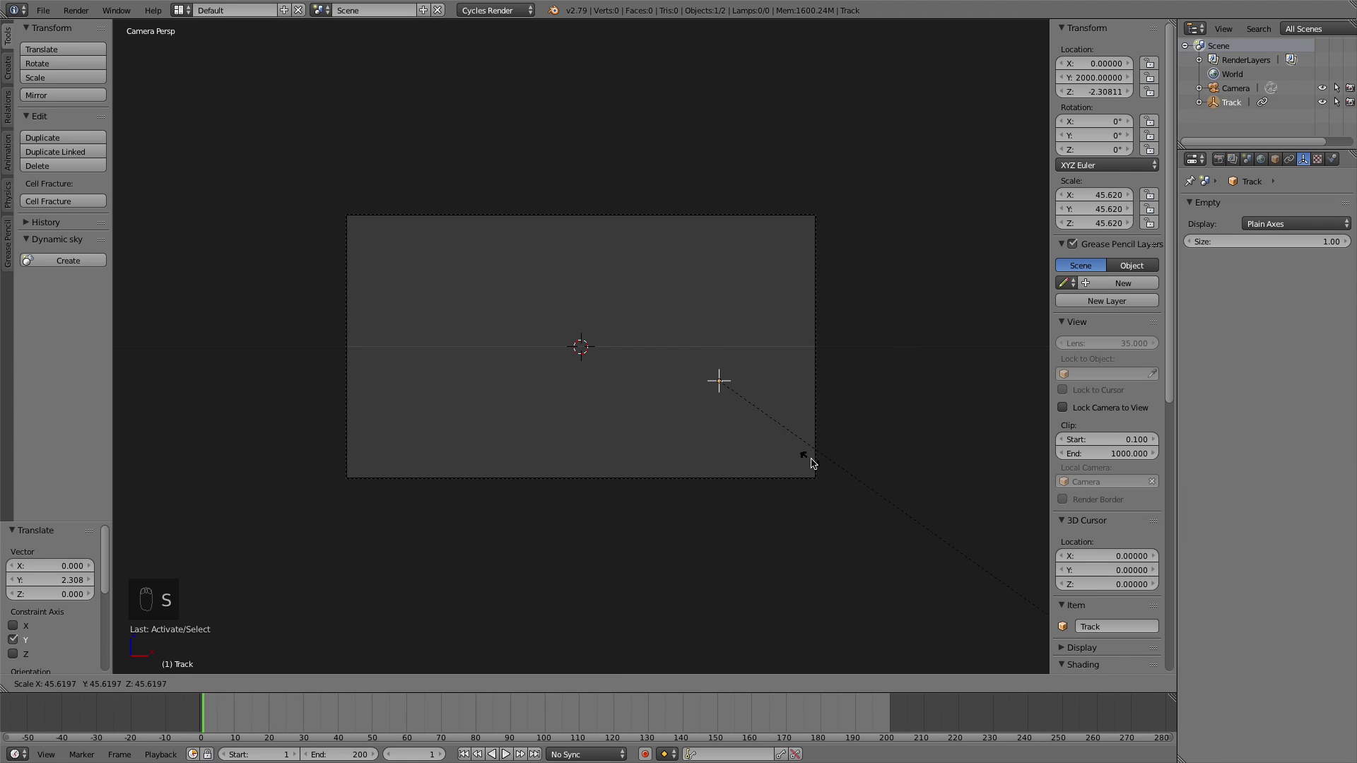
click(908, 524)
Add the City_Footage movie clip as a background image in the 3D viewport
scroll(1115, 532, down, 10)
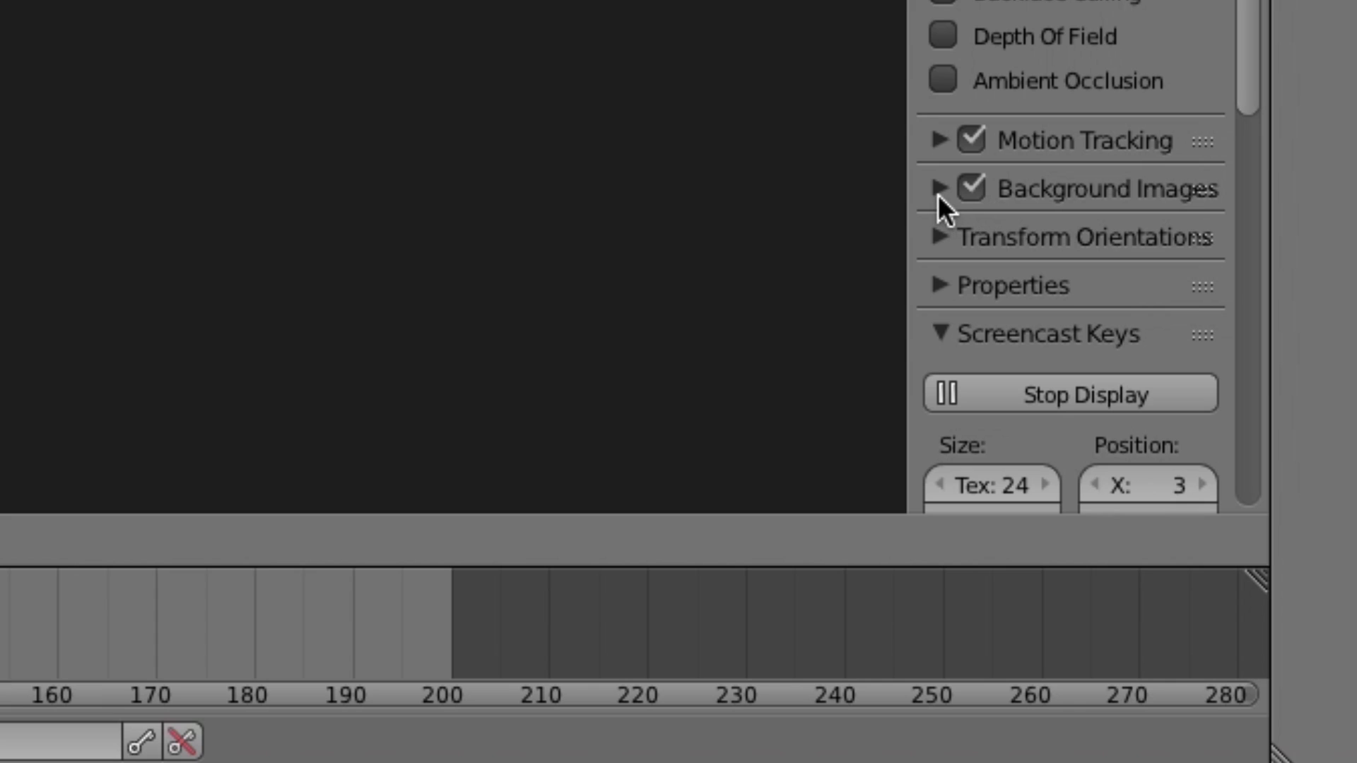
click(939, 191)
scroll(940, 204, down, 5)
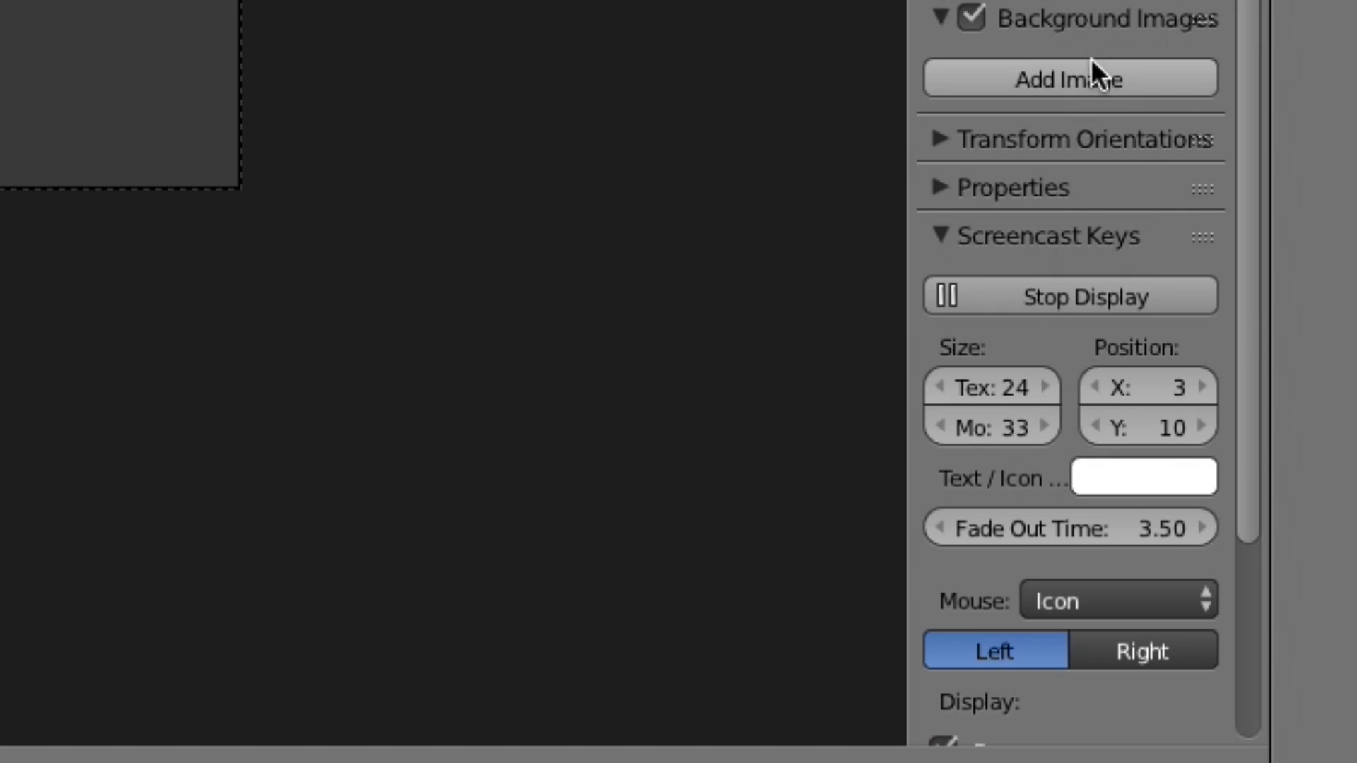
click(1094, 67)
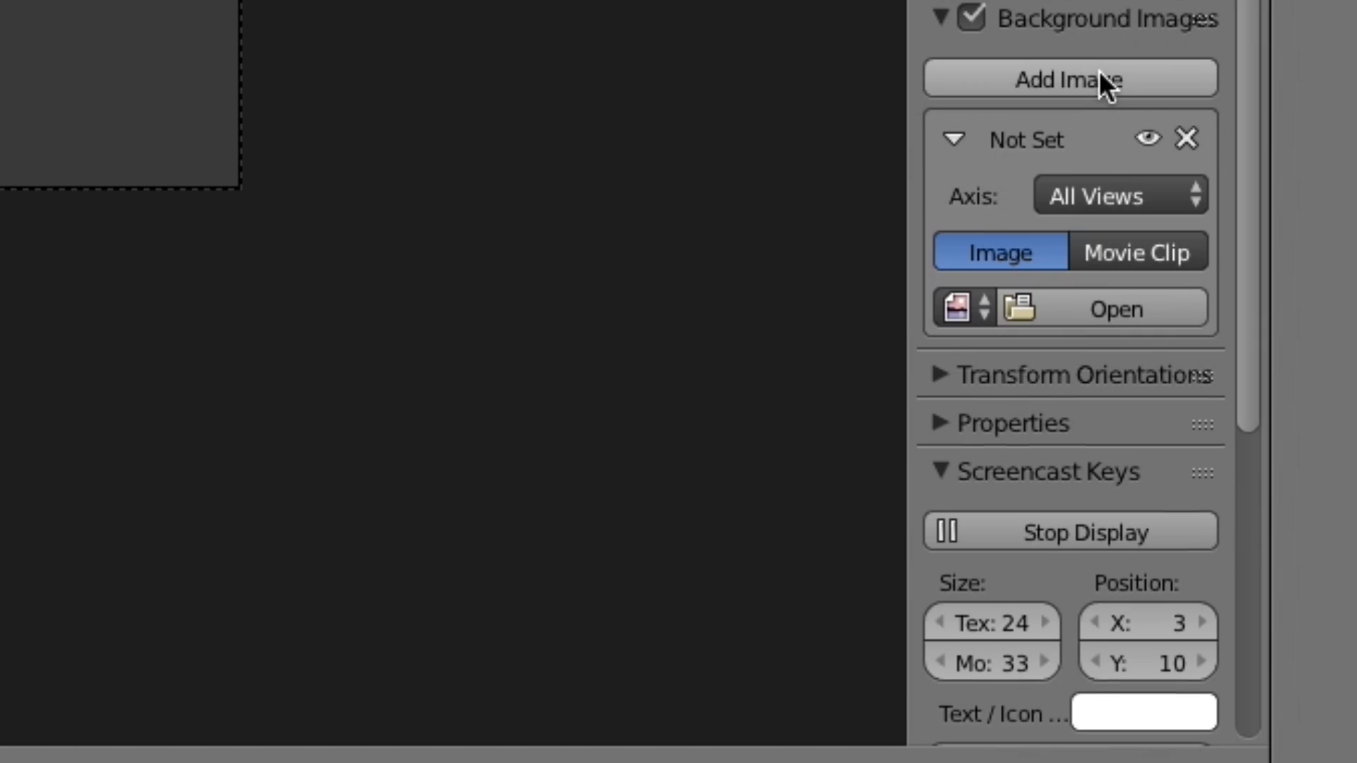
click(1115, 263)
click(952, 310)
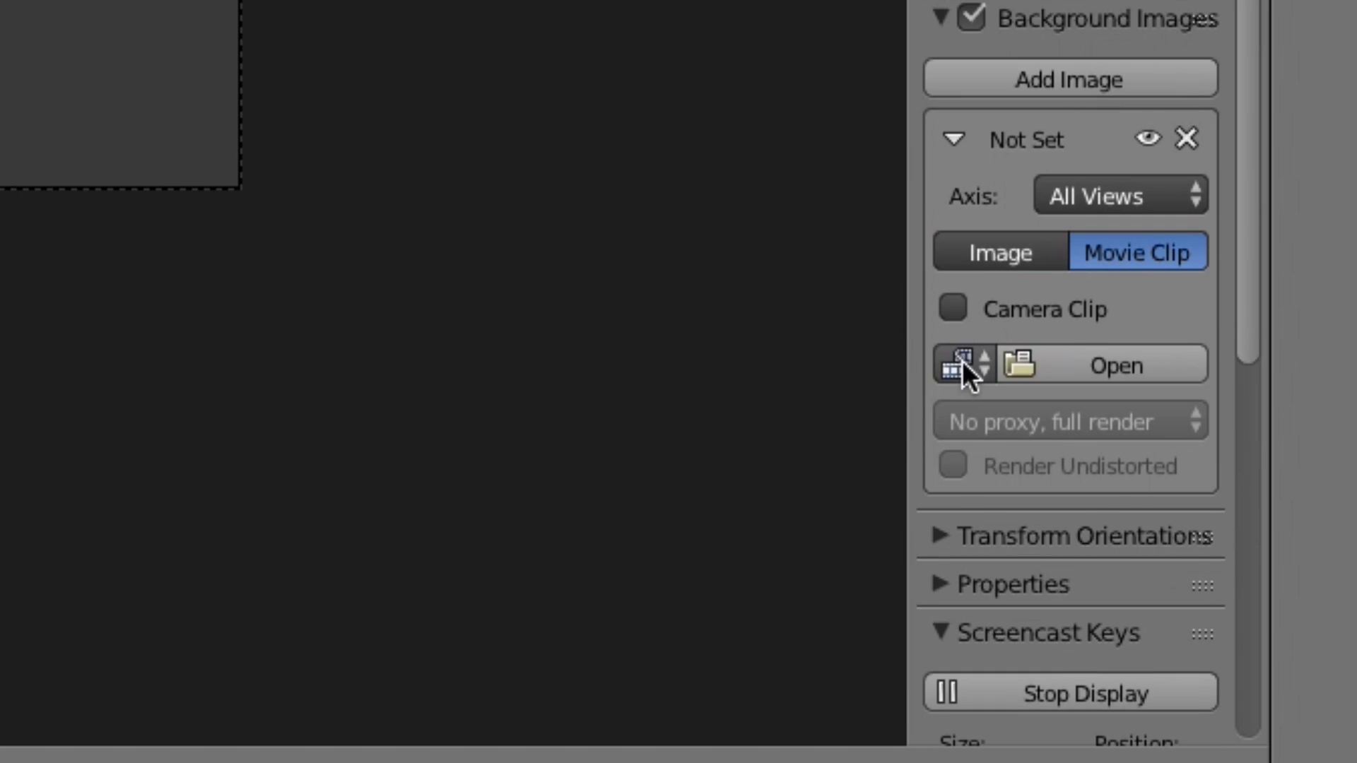
click(962, 366)
click(994, 424)
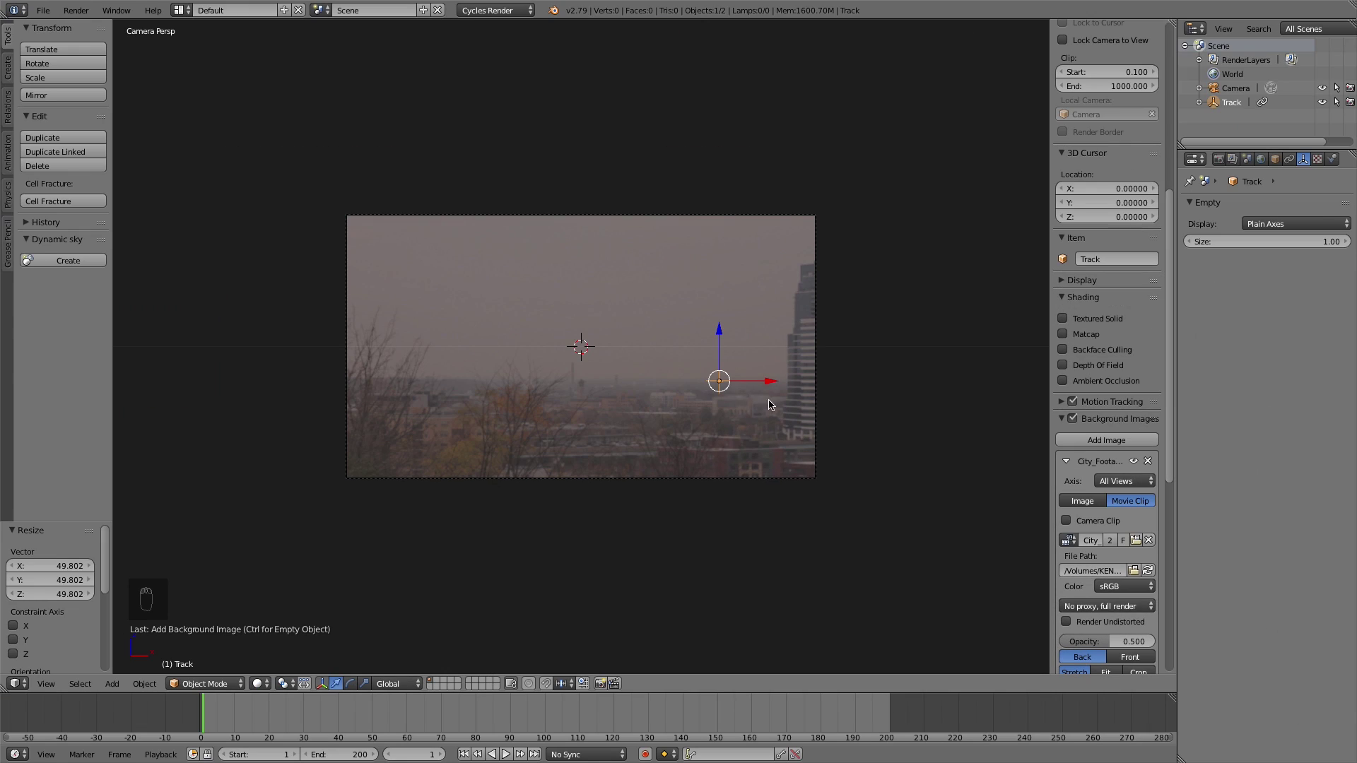
Enlarge the Track empty further to a scale of about 165.24
key(s)
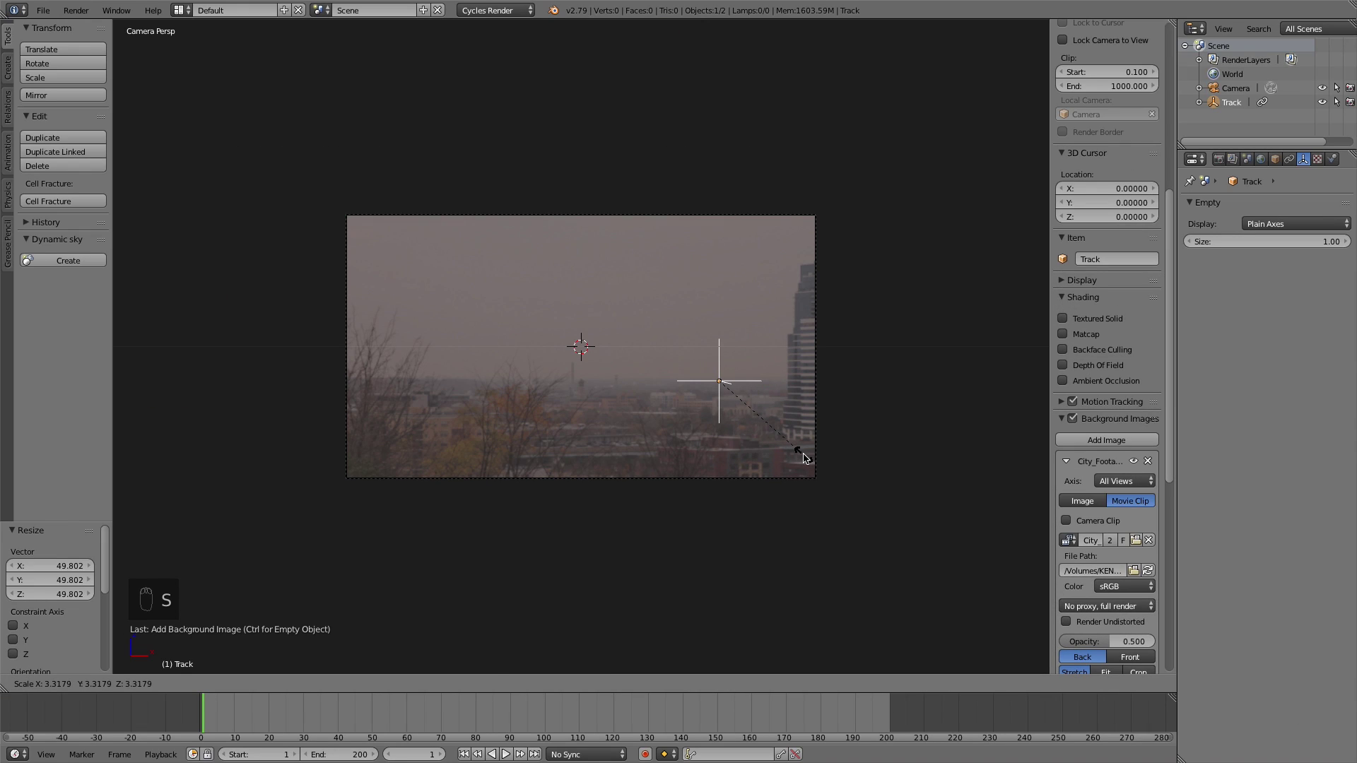
click(804, 458)
scroll(1108, 166, up, 12)
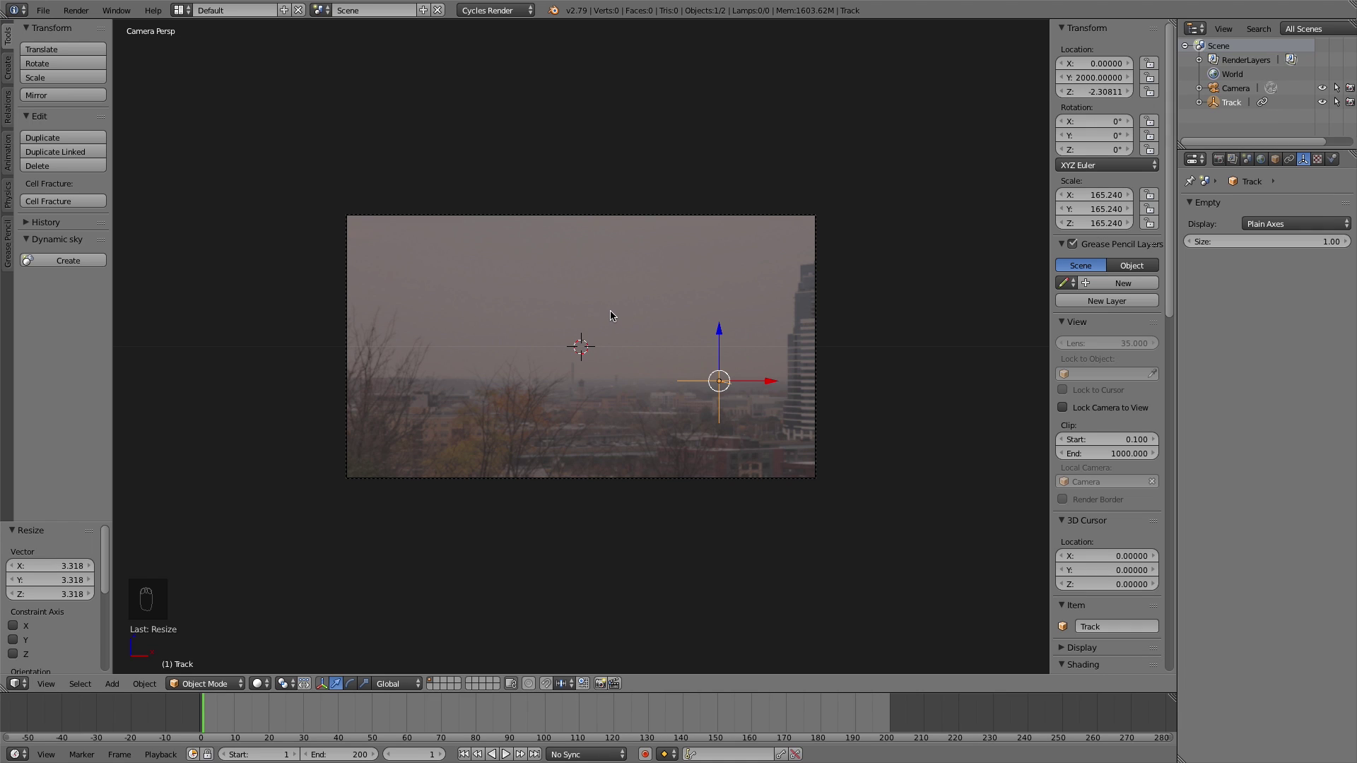
Snap the 3D cursor to the Track empty and import Death_Star.png there as an image plane
key(shift+s)
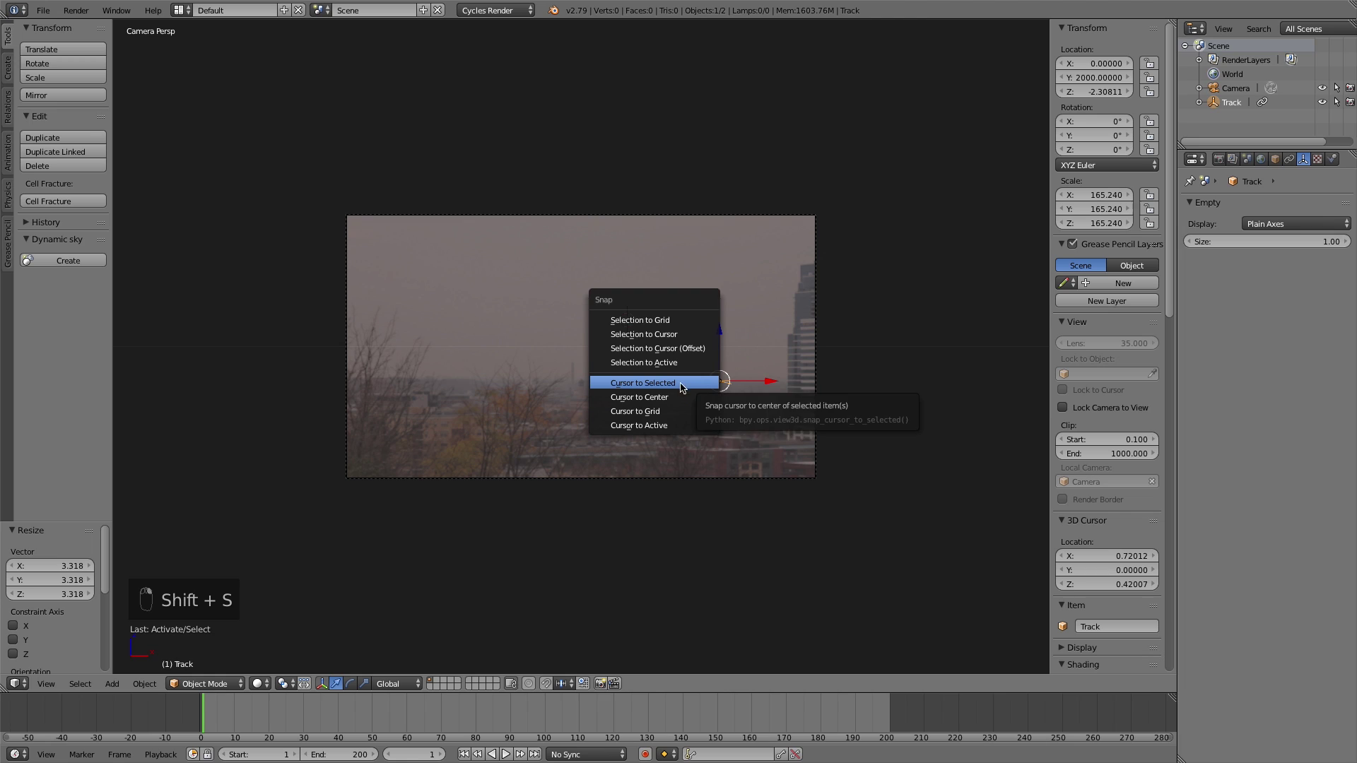
click(657, 388)
key(shift+a)
mouse_move(697, 382)
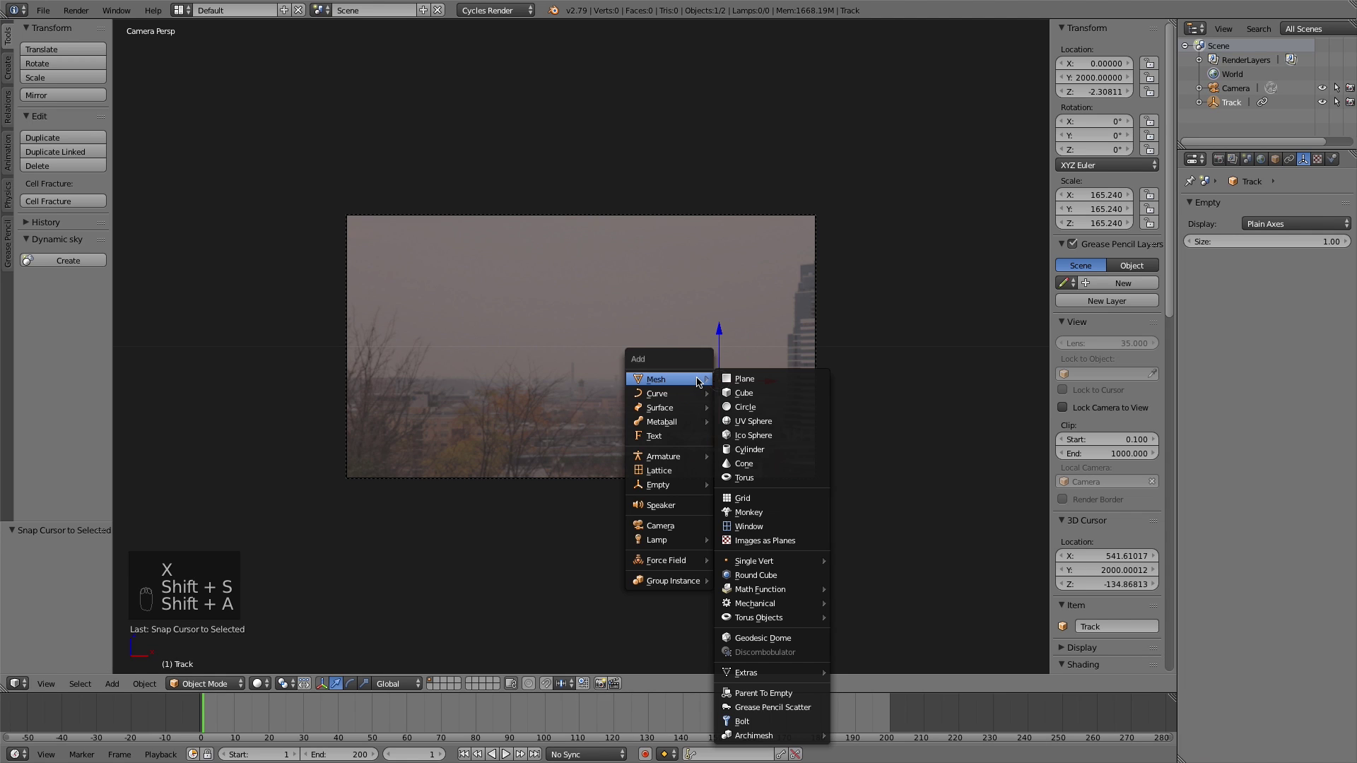
click(772, 542)
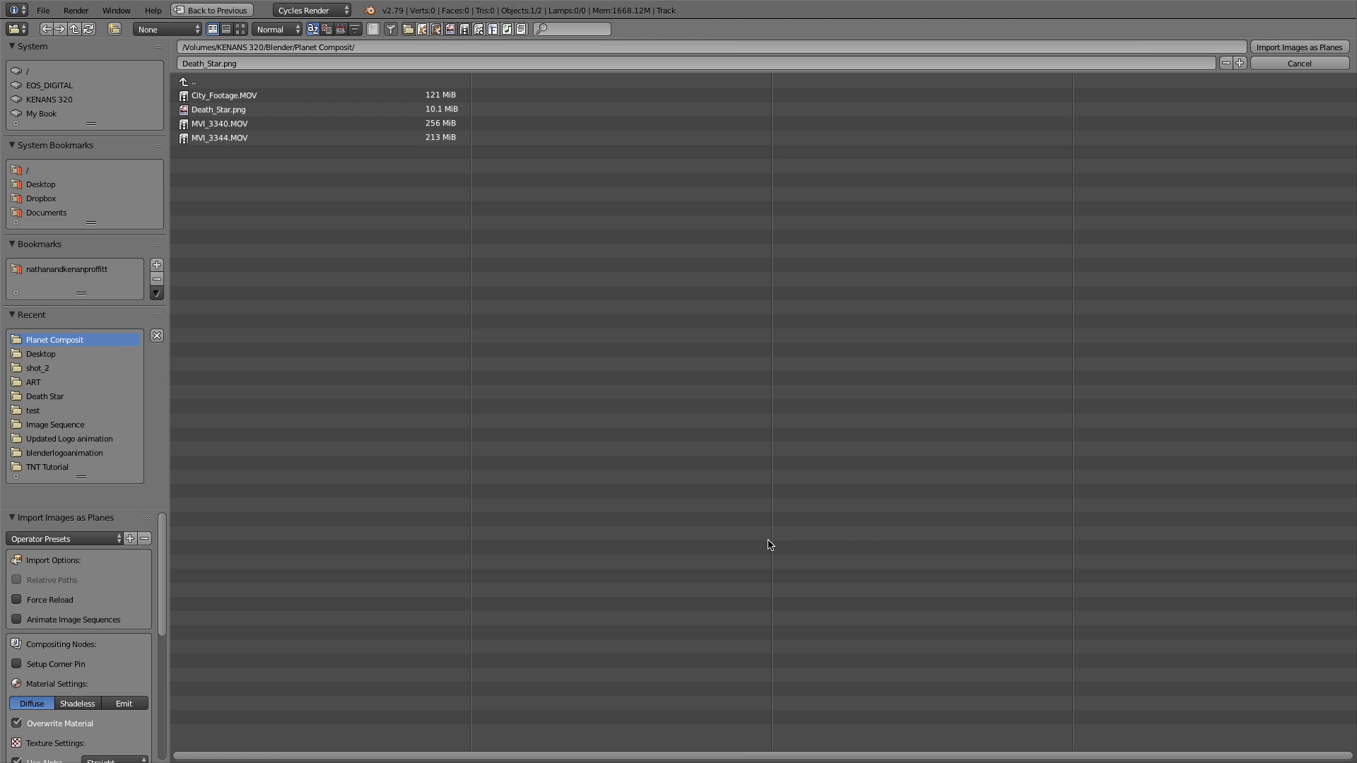
click(218, 109)
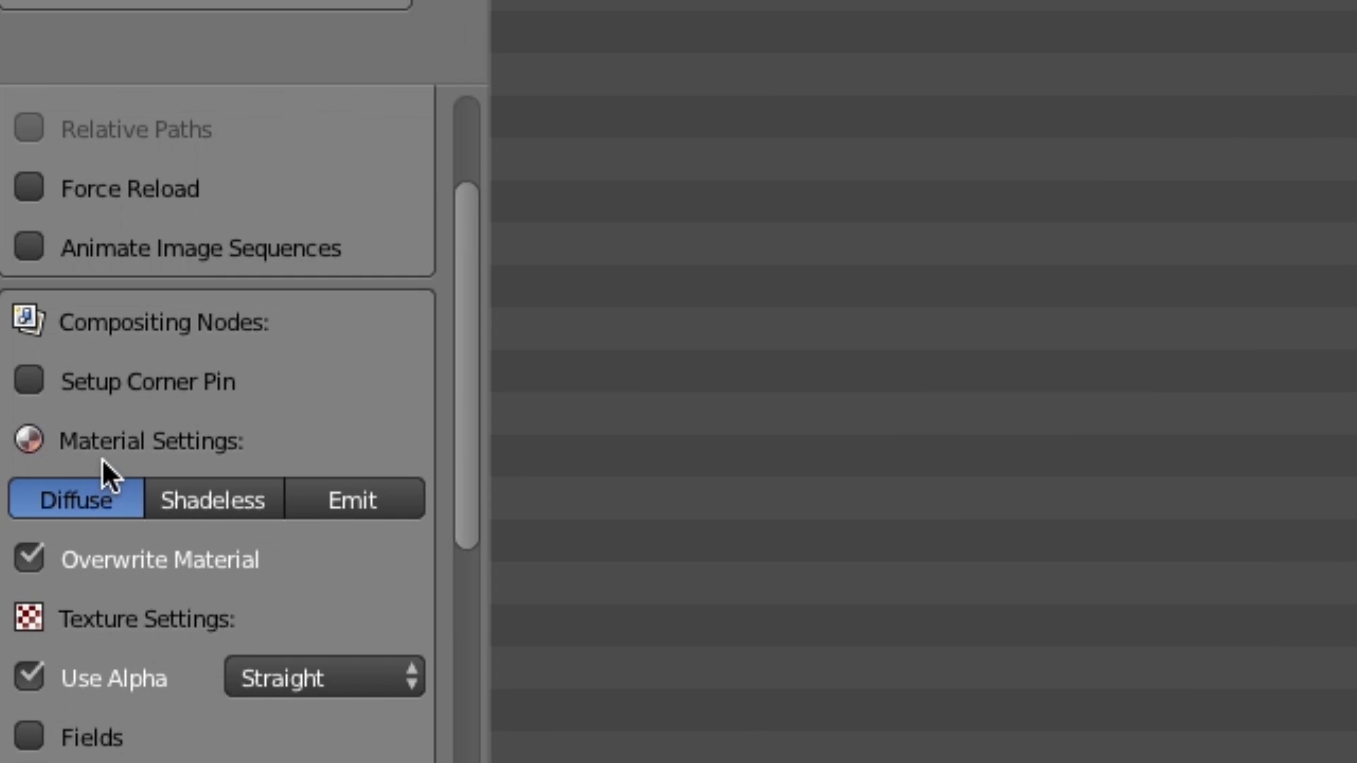
scroll(106, 452, down, 5)
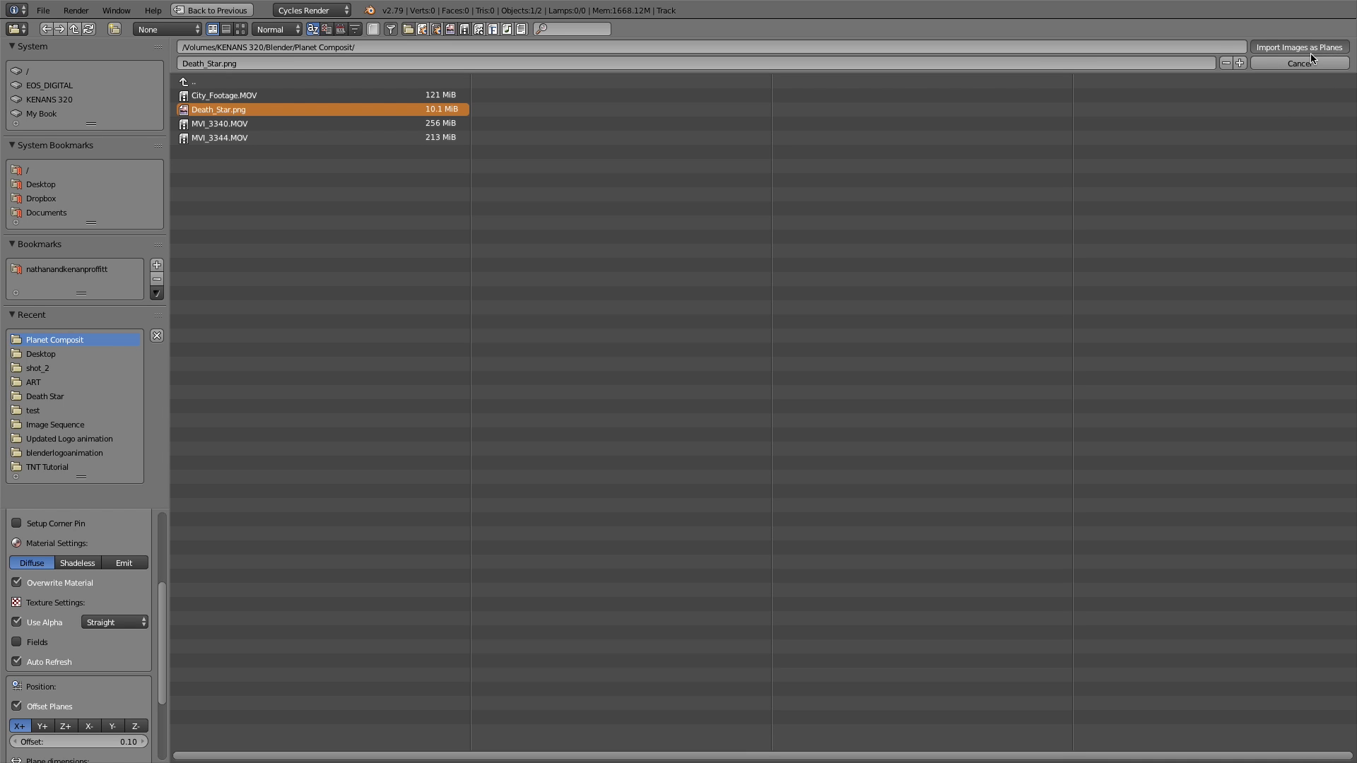
click(1309, 53)
Scale up the imported Death_Star plane until it spans about a third of the camera frame's width
key(s)
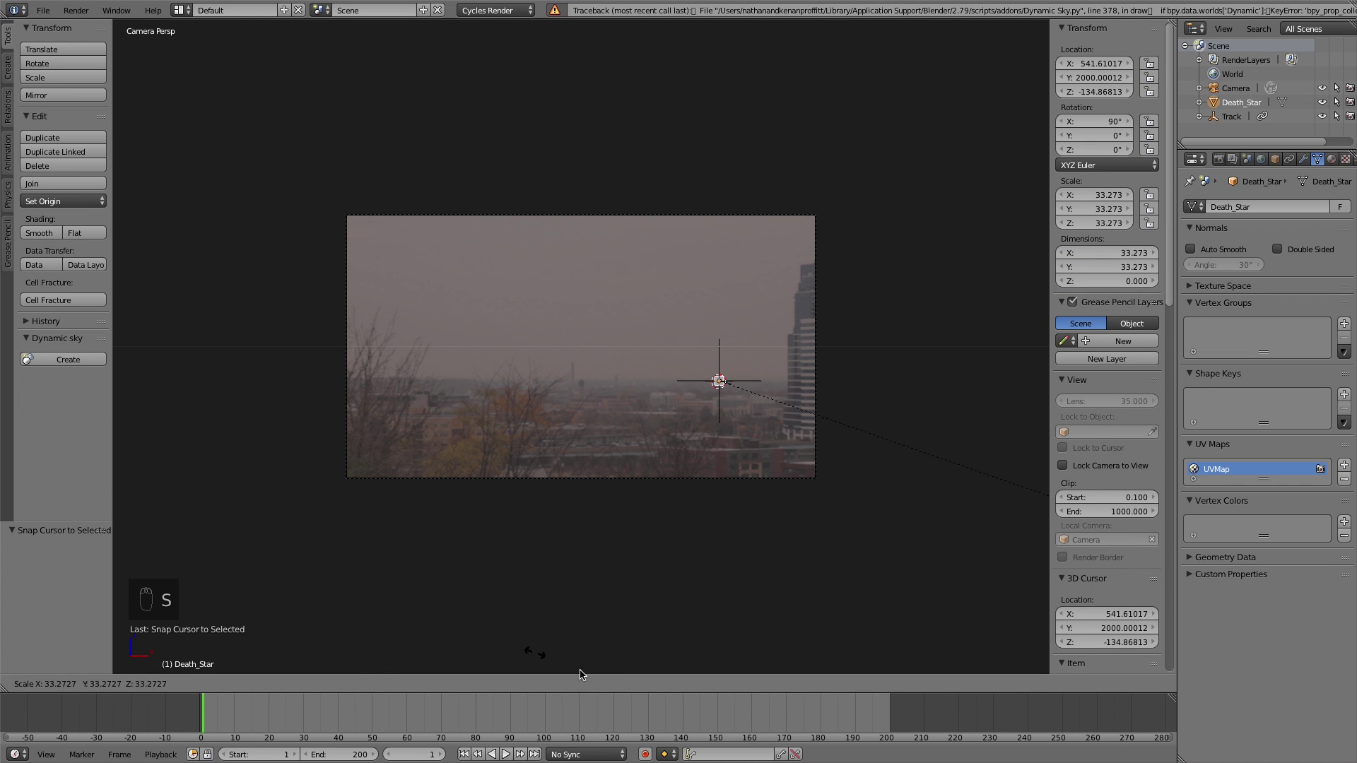
click(192, 361)
key(s)
click(460, 571)
key(s)
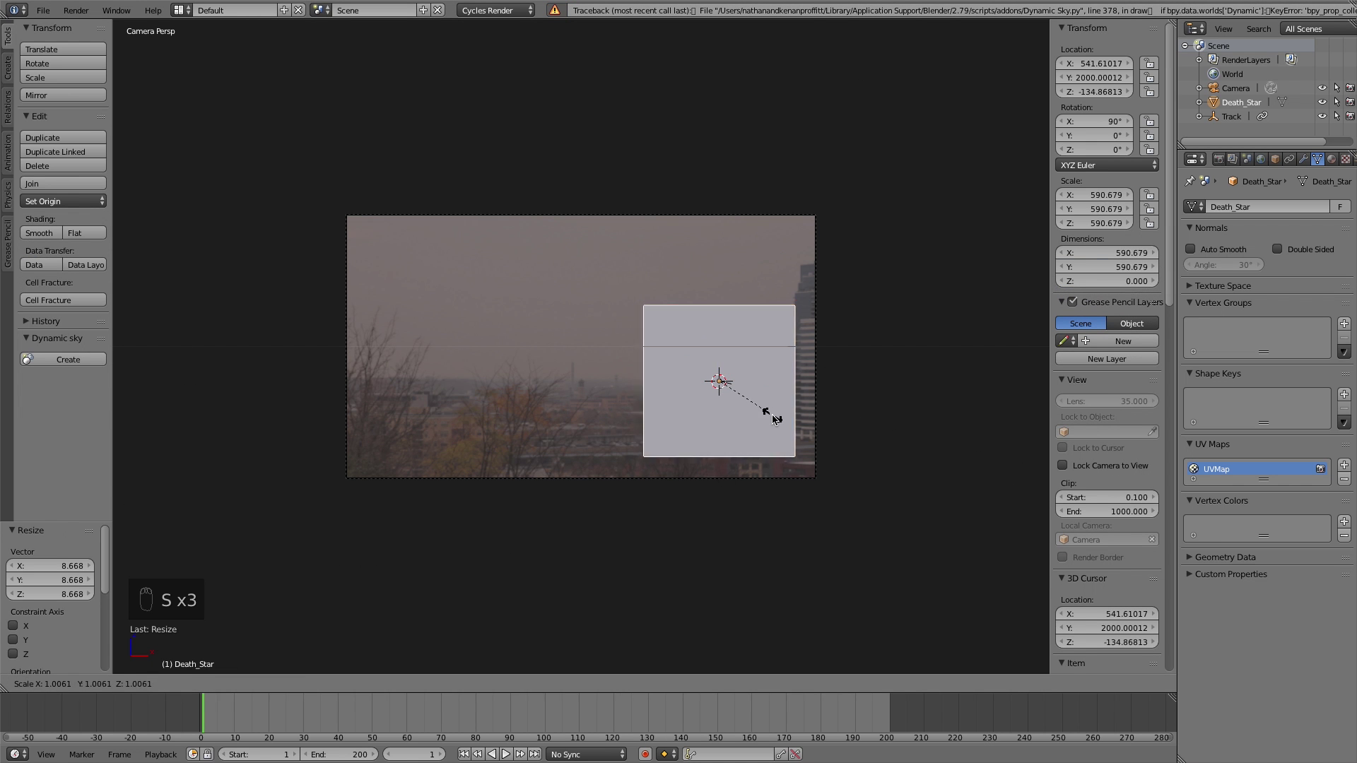
click(783, 424)
Switch the viewport shading to display the Death Star image and scale its plane to about 1071.6
click(261, 684)
click(301, 605)
key(s)
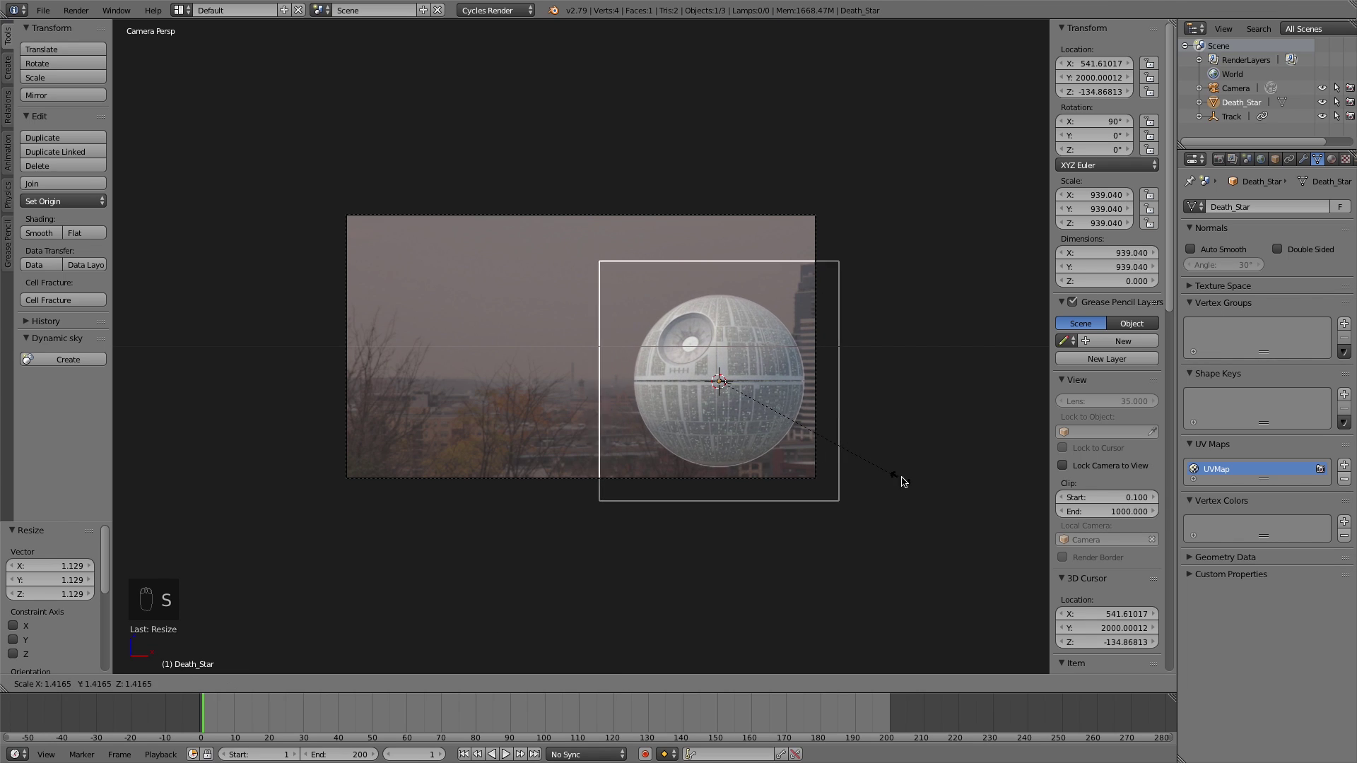
click(830, 377)
scroll(719, 329, up, 4)
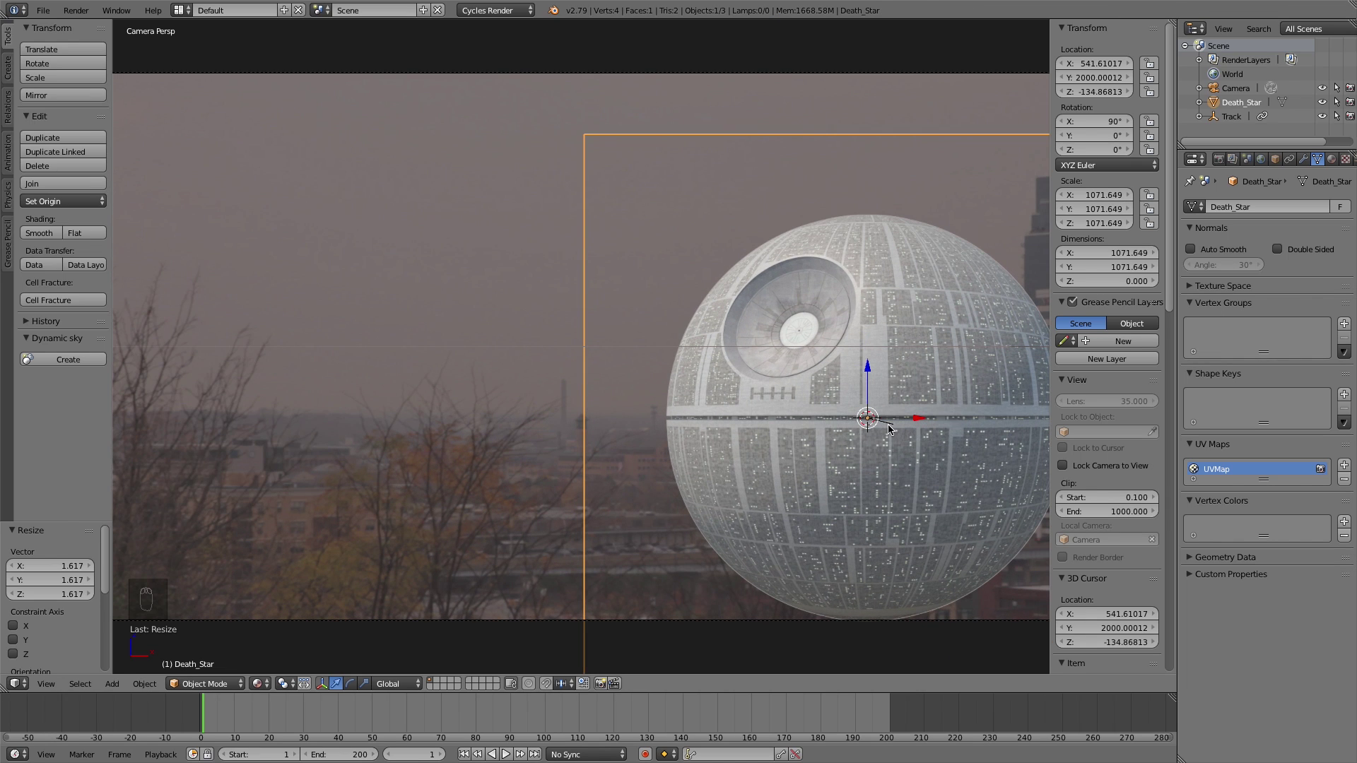
Select the Death_Star plane and then the Track empty, and parent the plane to the empty with the Object option
right_click(889, 426)
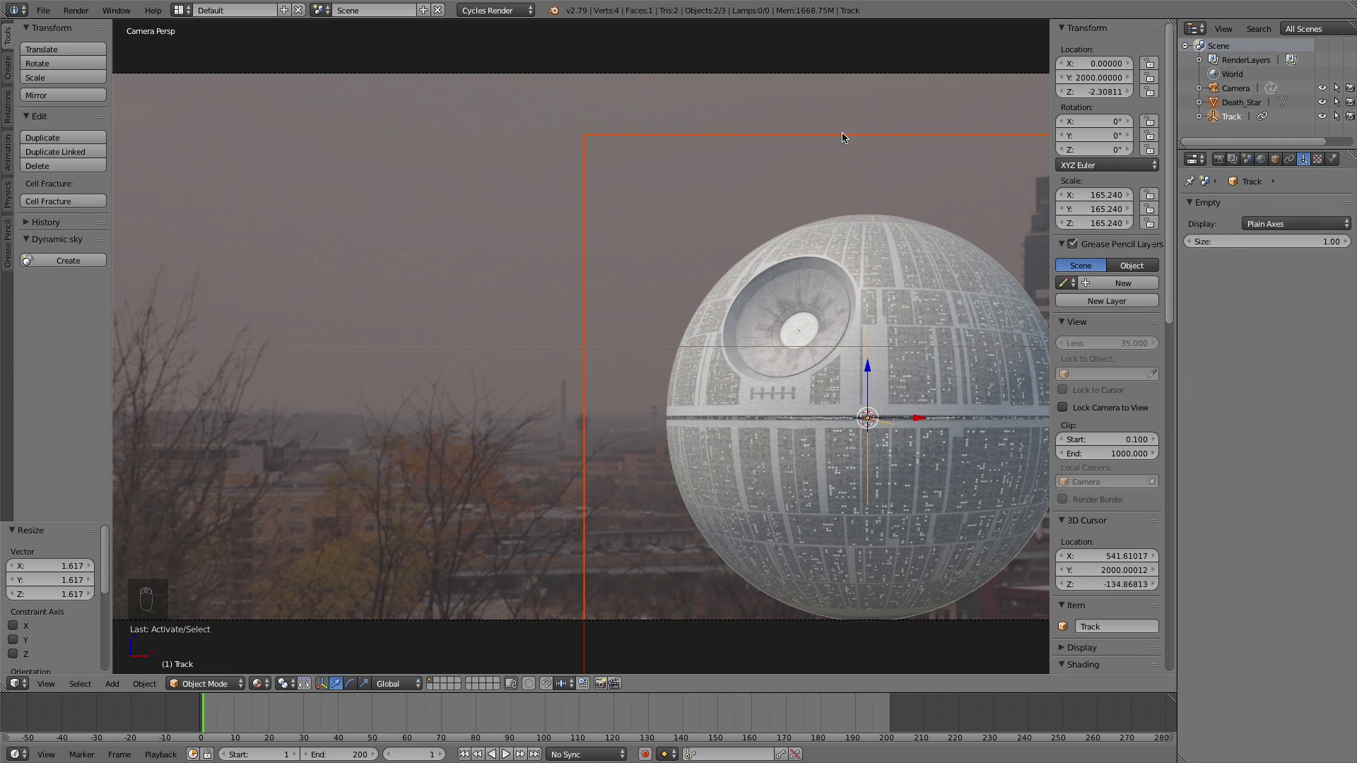
right_click(869, 367)
right_click(886, 425)
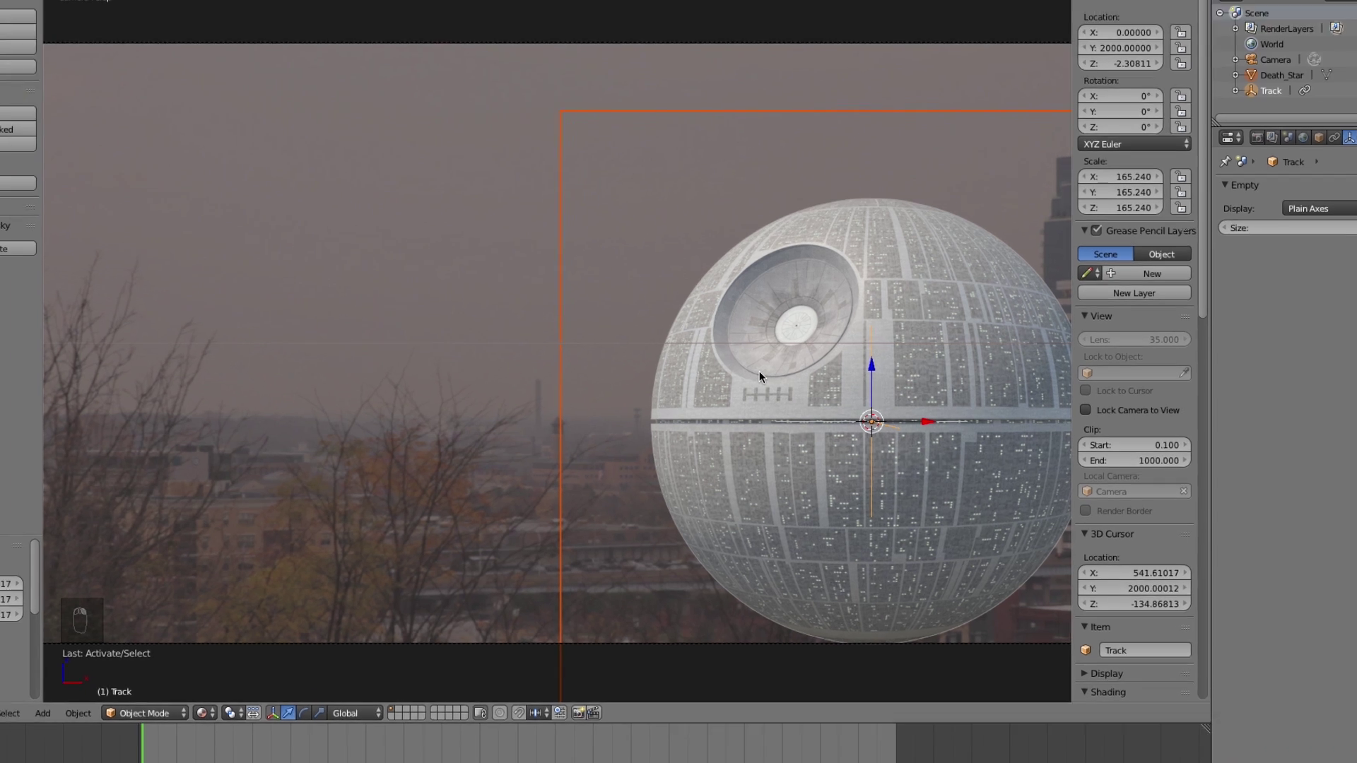
key(ctrl+p)
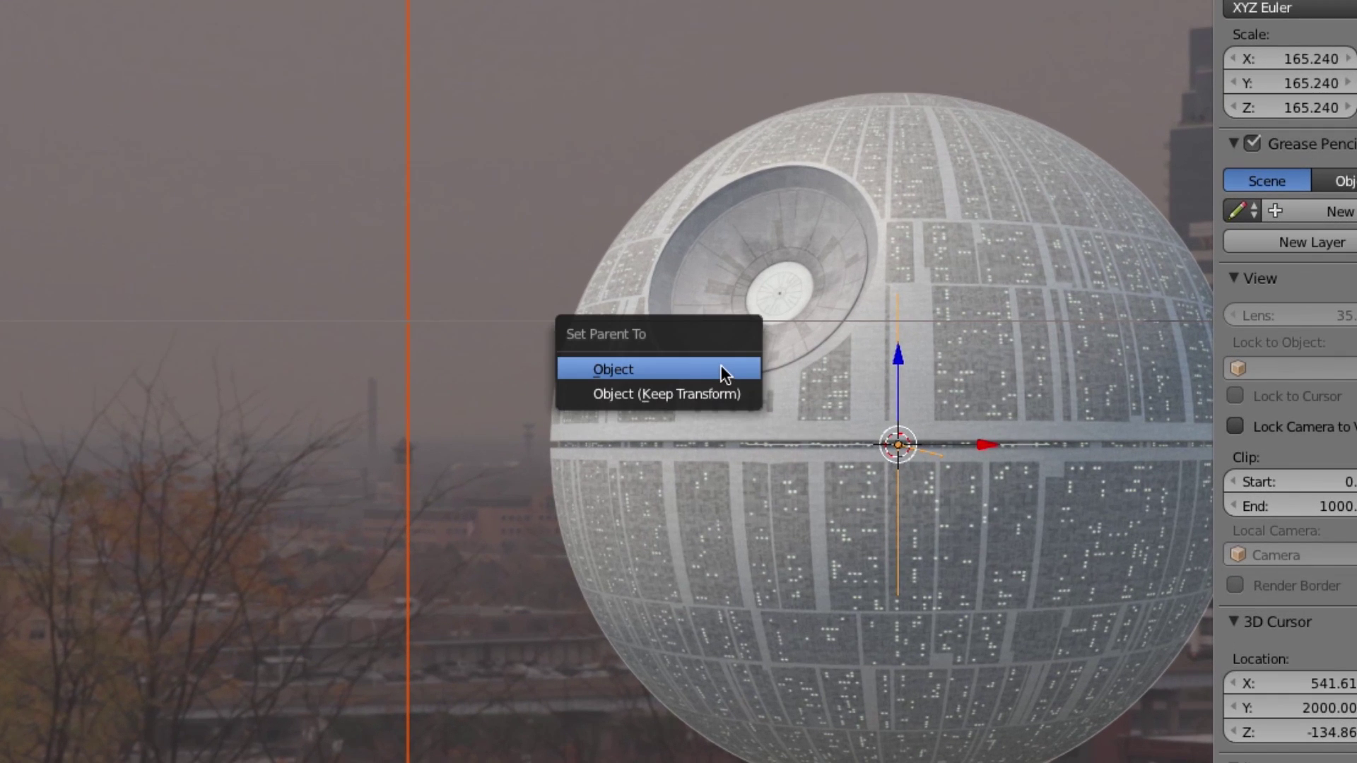
click(614, 369)
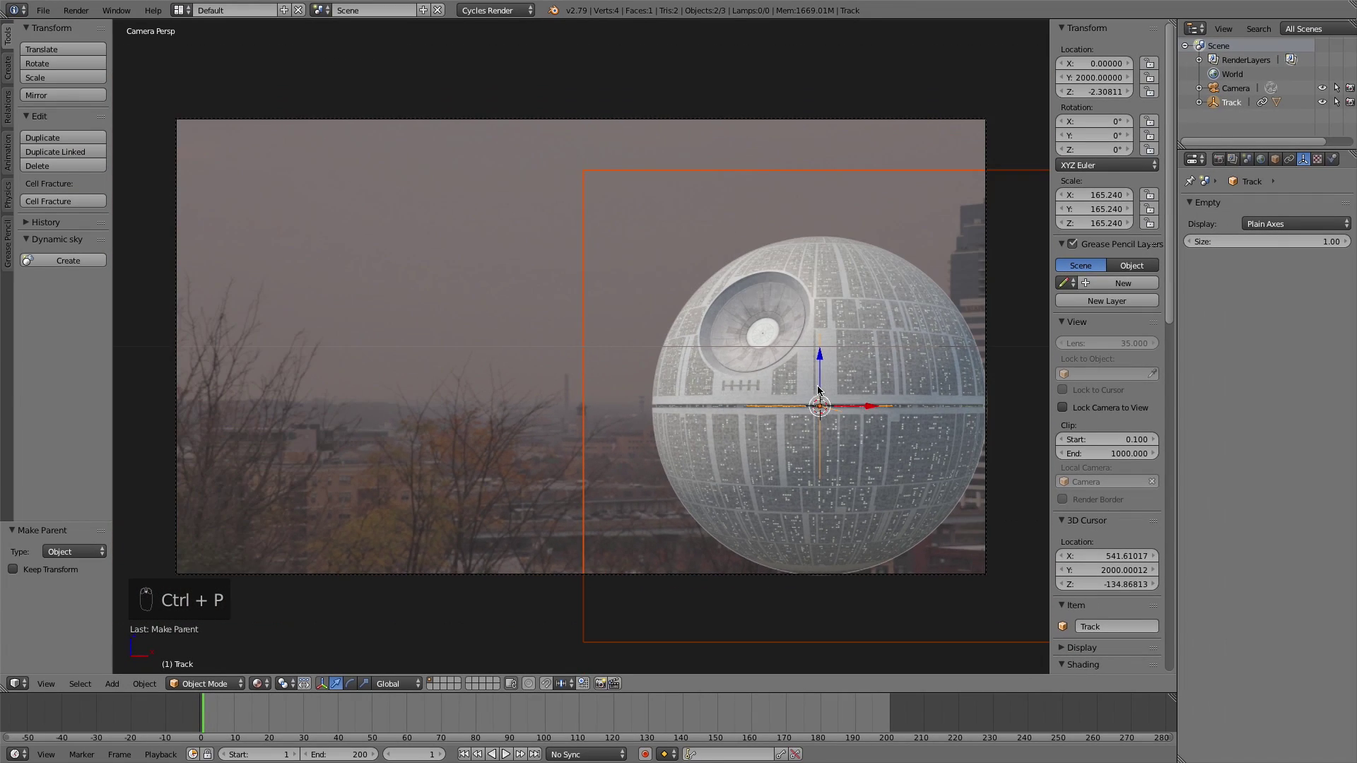
Scrub the timeline to about frame 137 to check how the Death Star follows the footage
scroll(818, 390, down, 4)
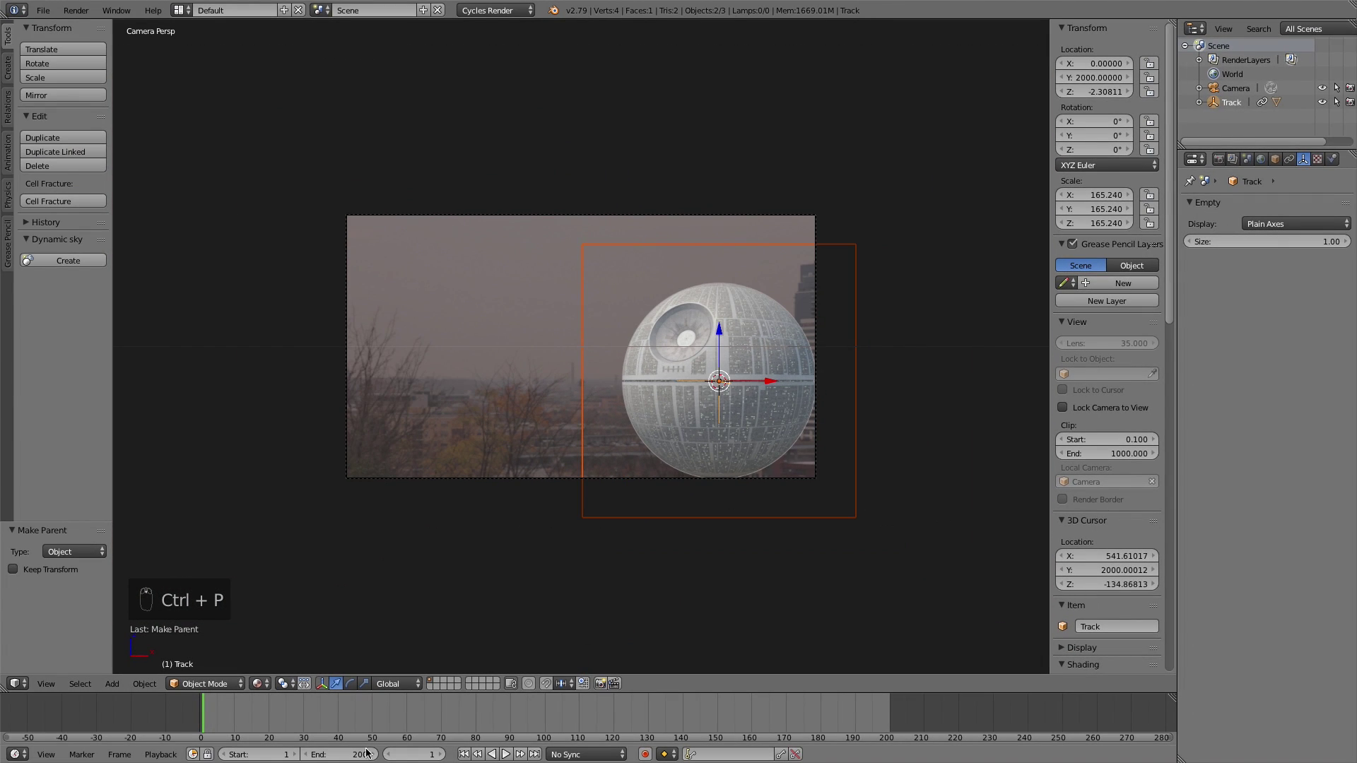
click(782, 715)
mouse_move(680, 717)
mouse_down()
mouse_move(644, 710)
mouse_move(672, 709)
mouse_up()
scroll(672, 383, up, 3)
From the first frame, move the Death_Star plane to about X 522.4 and Z 101.2, and preview the animation
right_click(559, 288)
click(466, 753)
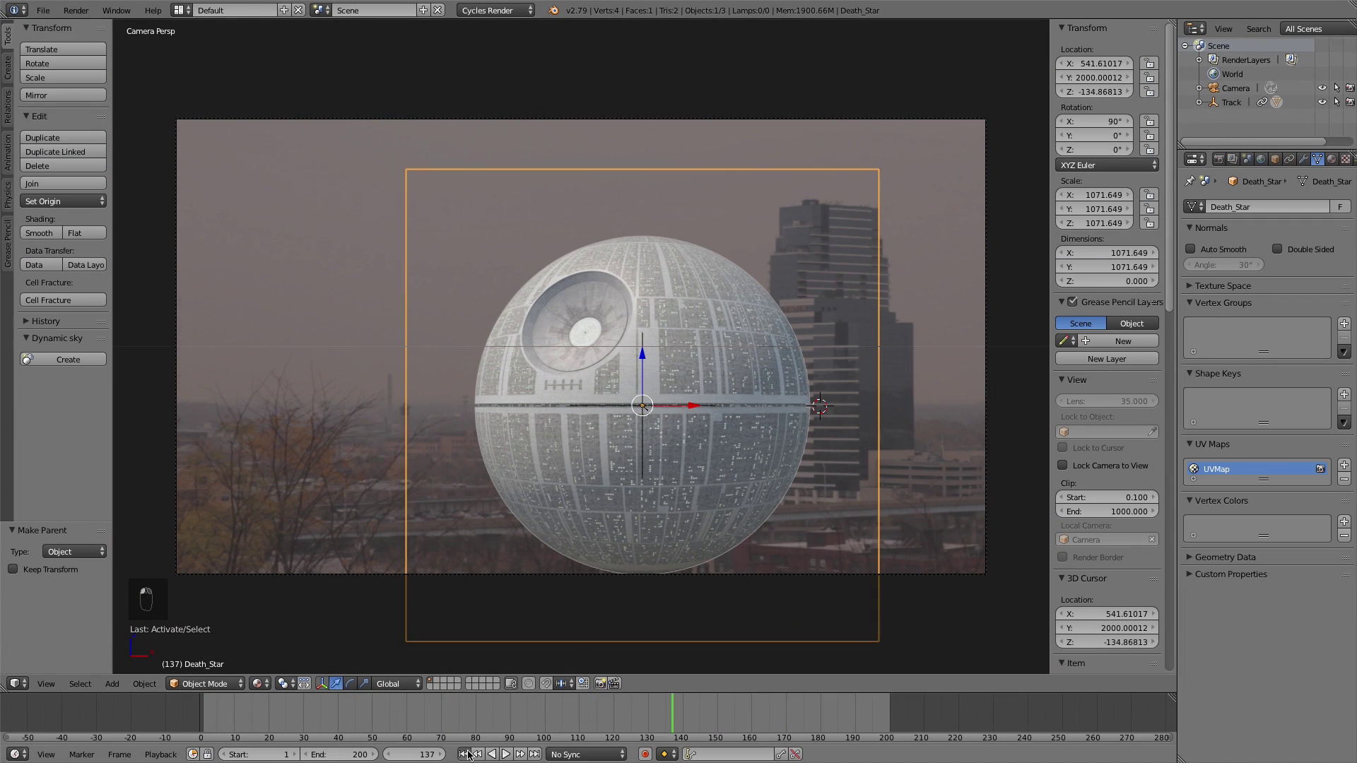
drag(818, 355, 800, 252)
drag(874, 303, 865, 303)
key(x)
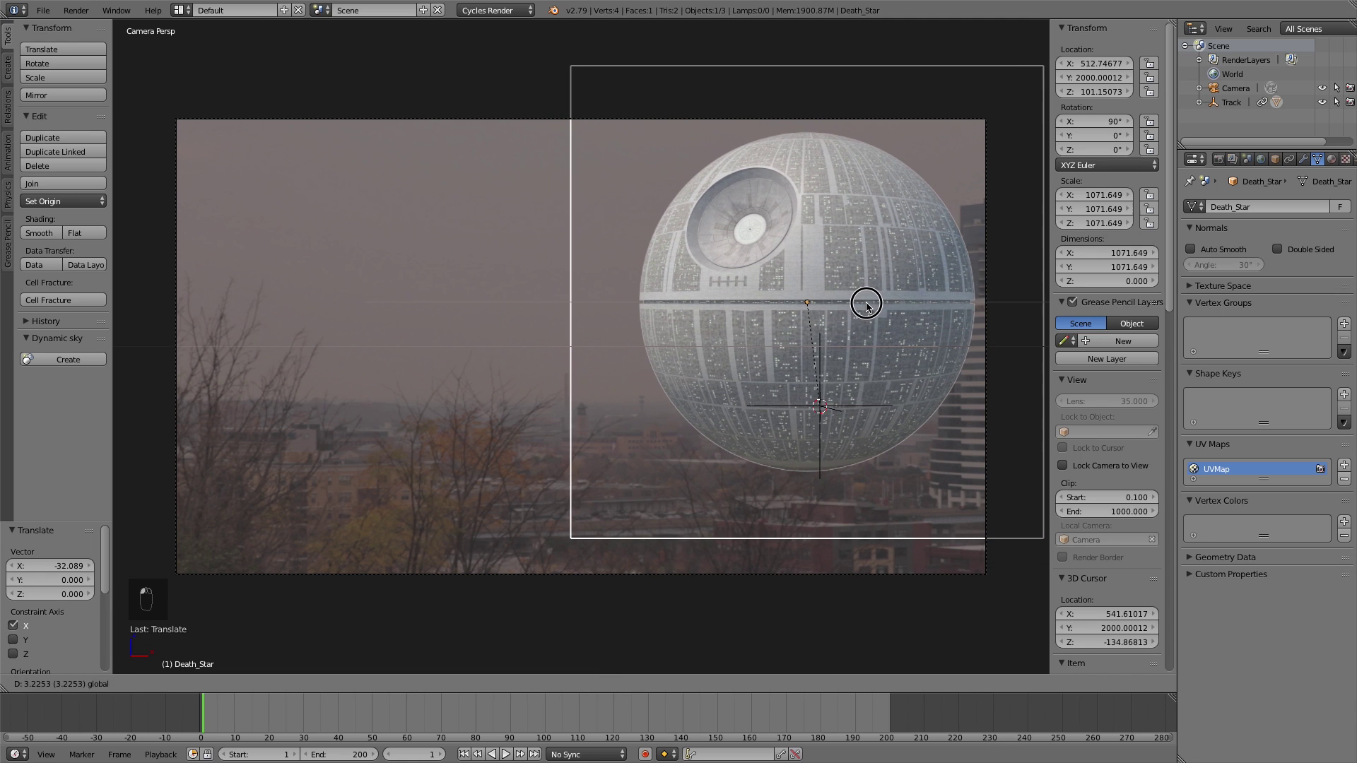
click(863, 303)
key(alt+a)
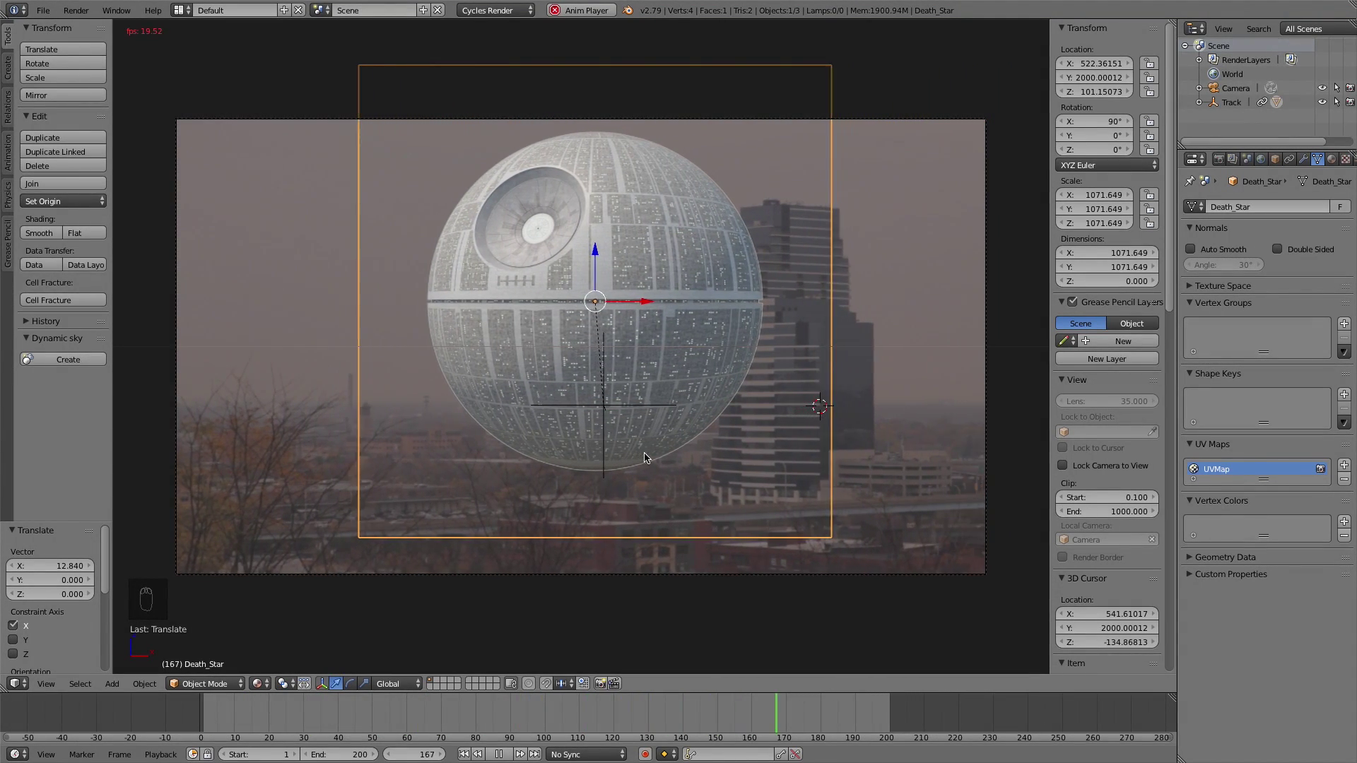
key(Escape)
Scale the Death_Star plane to about 985.8, lower it to about Z 53.1, preview the animation and deselect everything
key(s)
click(769, 259)
key(alt+a)
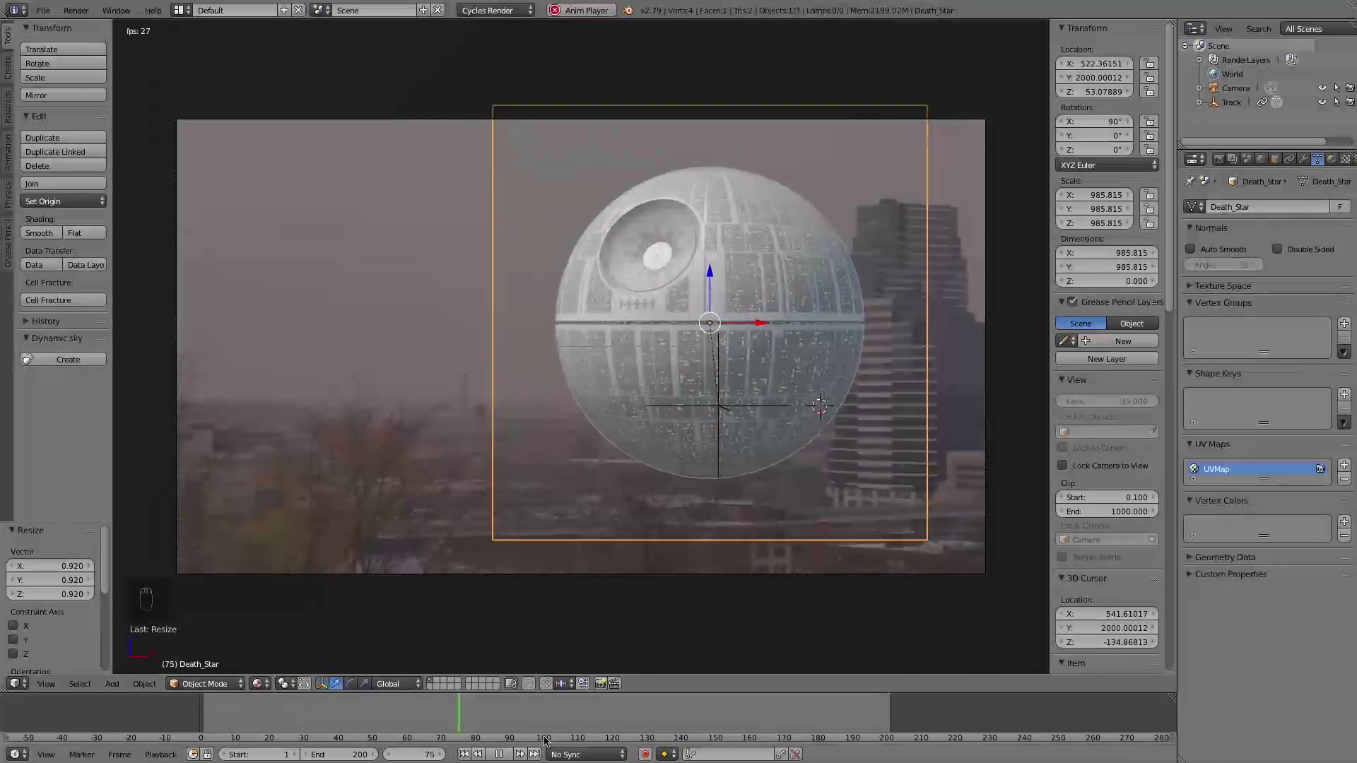
key(Escape)
key(a)
scroll(675, 359, down, 2)
scroll(700, 378, up, 1)
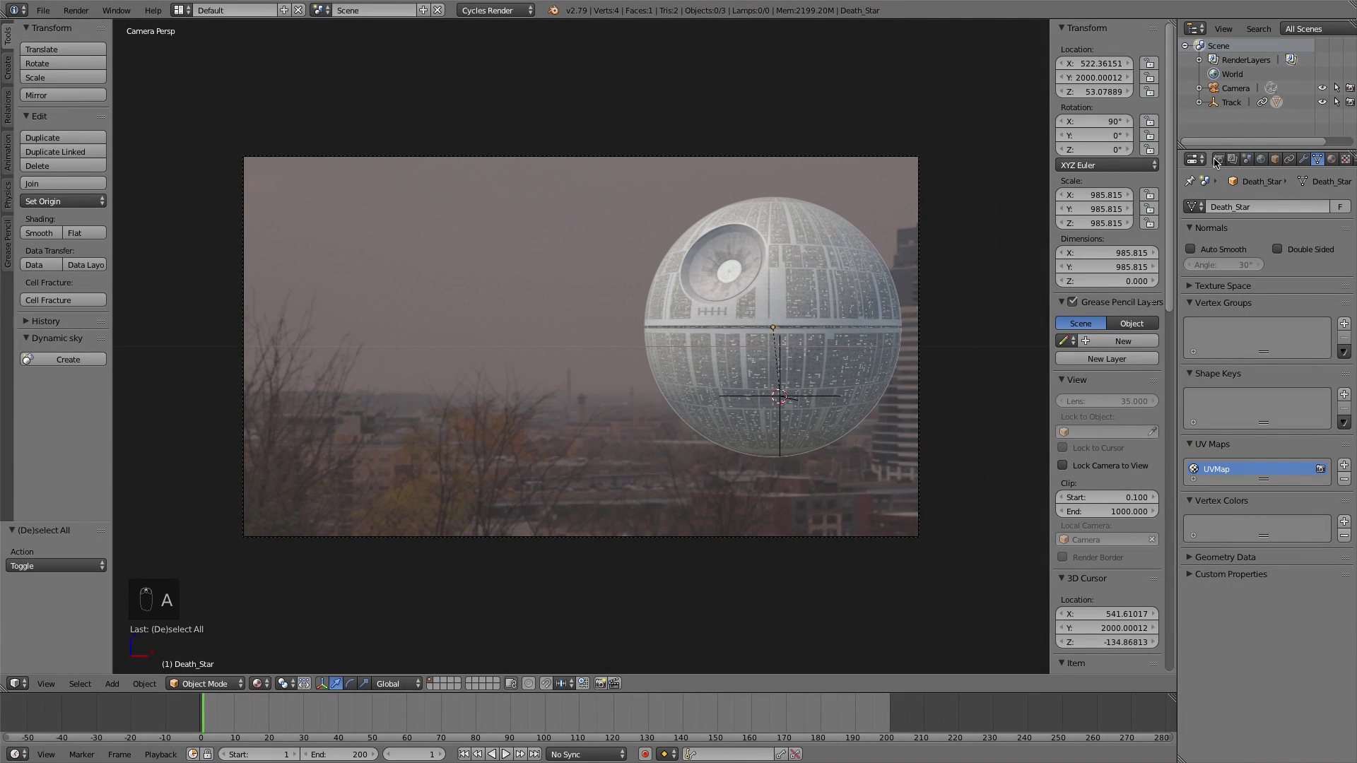
Enable the World's ambient occlusion with a factor of 0.60 and show the viewport in rendered shading
click(1217, 160)
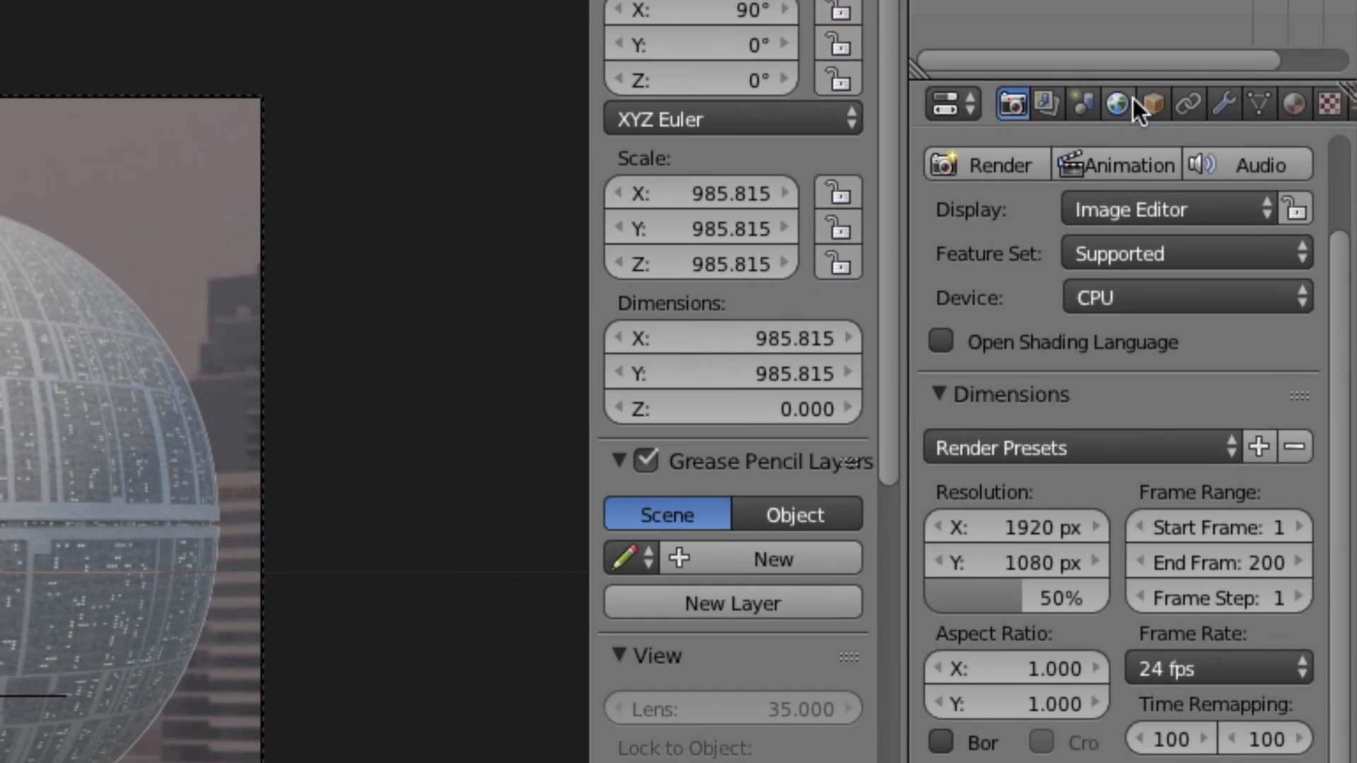
click(1261, 159)
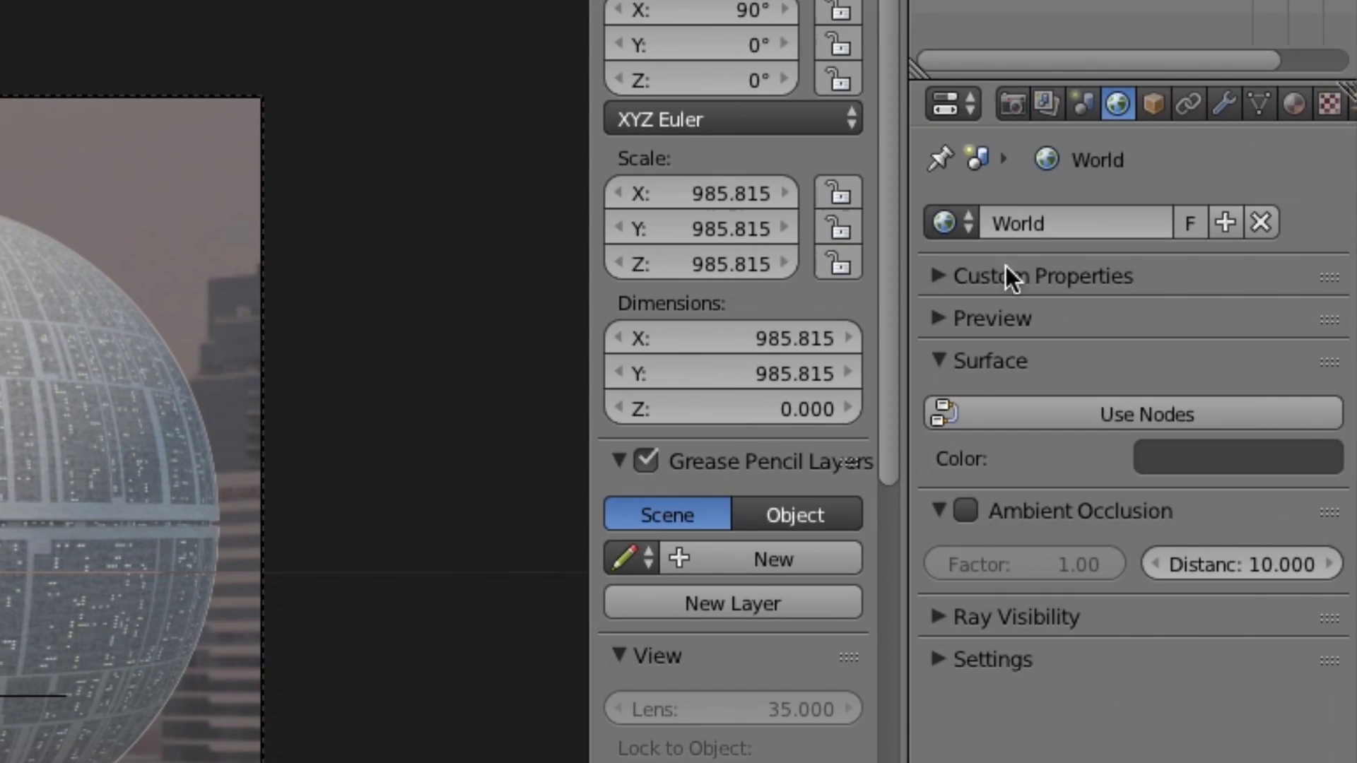
click(986, 508)
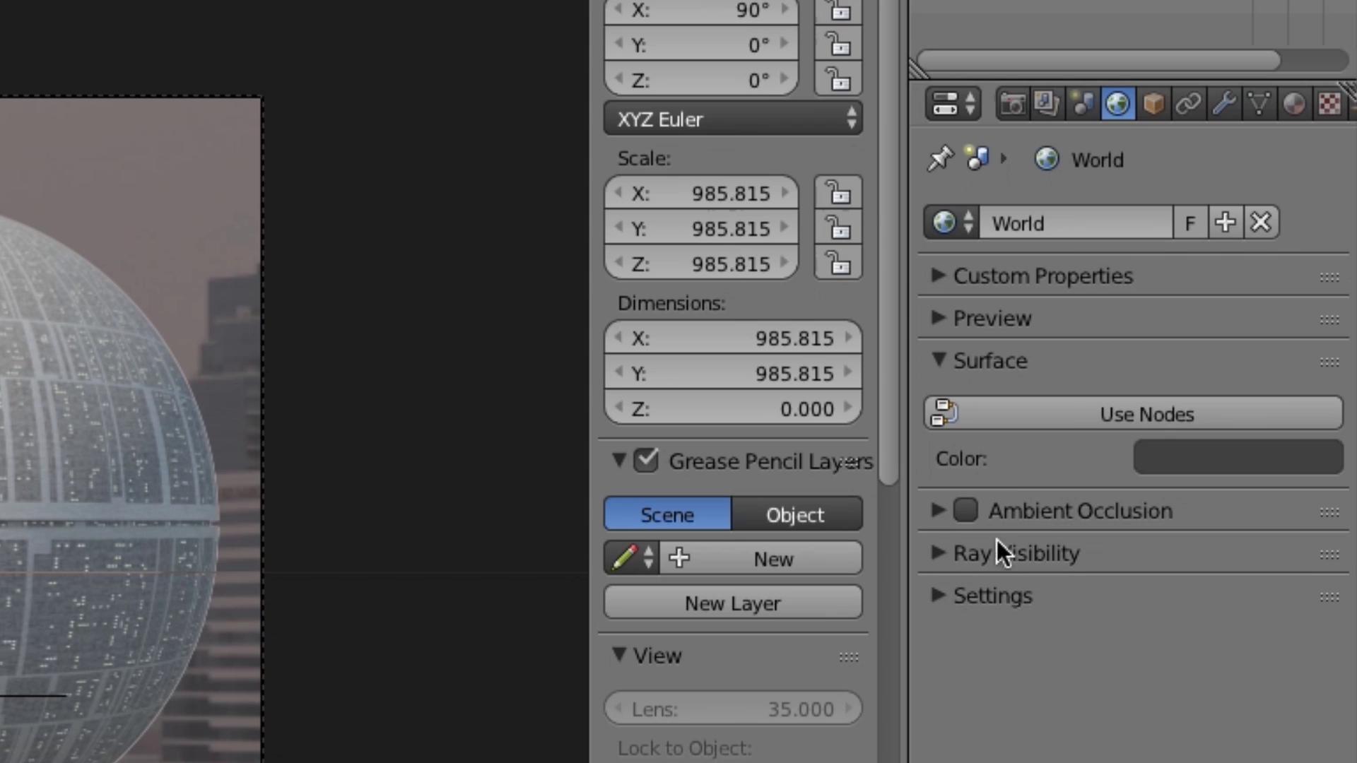
click(942, 512)
drag(991, 563, 908, 562)
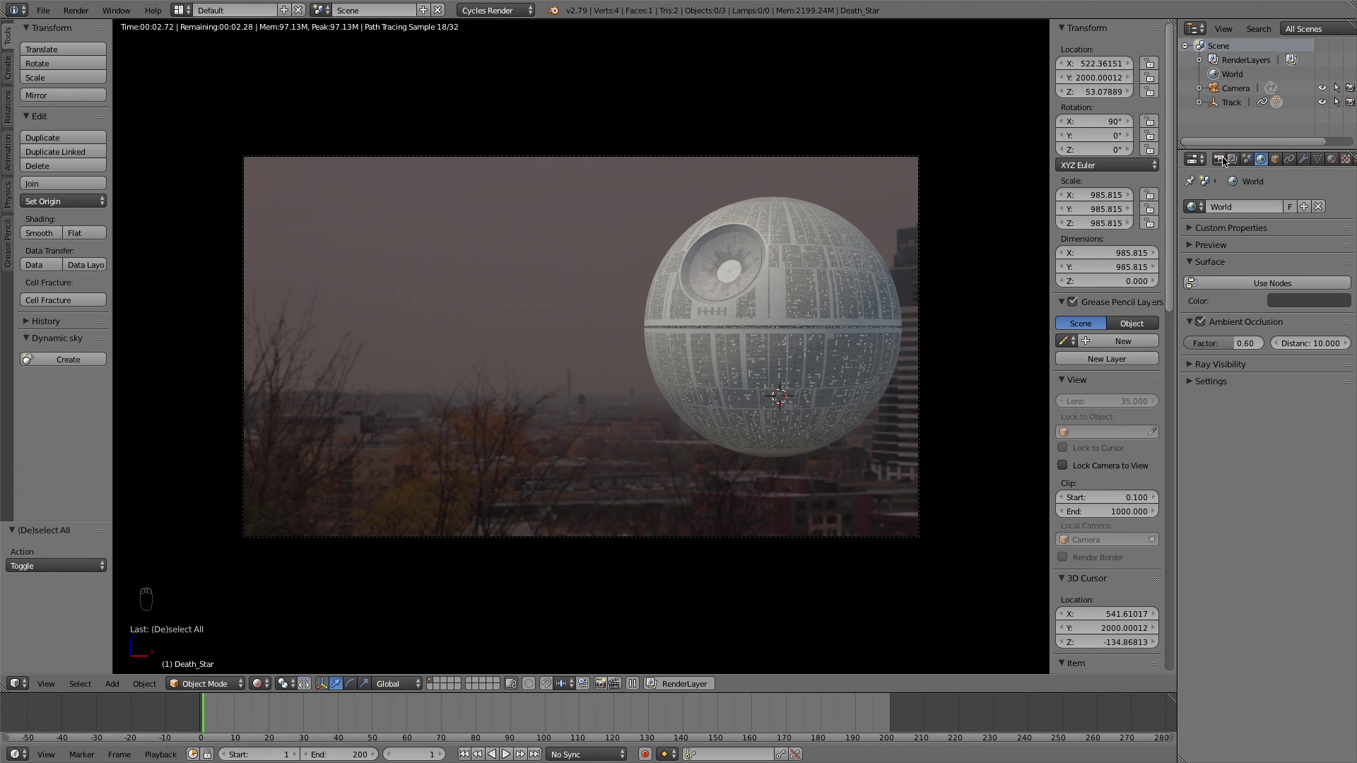
Set both the render and preview samples to 1 and render a still image
click(1220, 160)
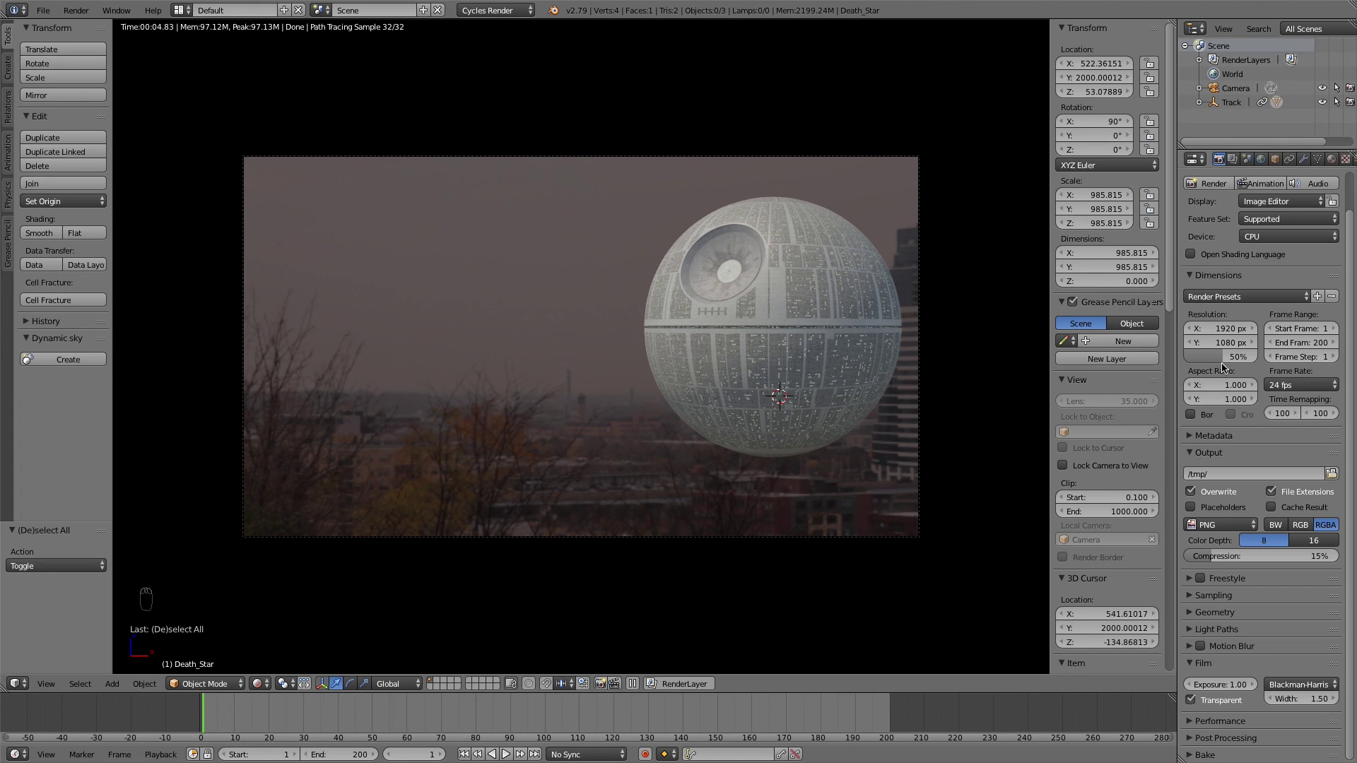
click(1194, 595)
click(1296, 666)
text(1)
key(Tab)
text(1)
key(Return)
scroll(1296, 668, up, 1)
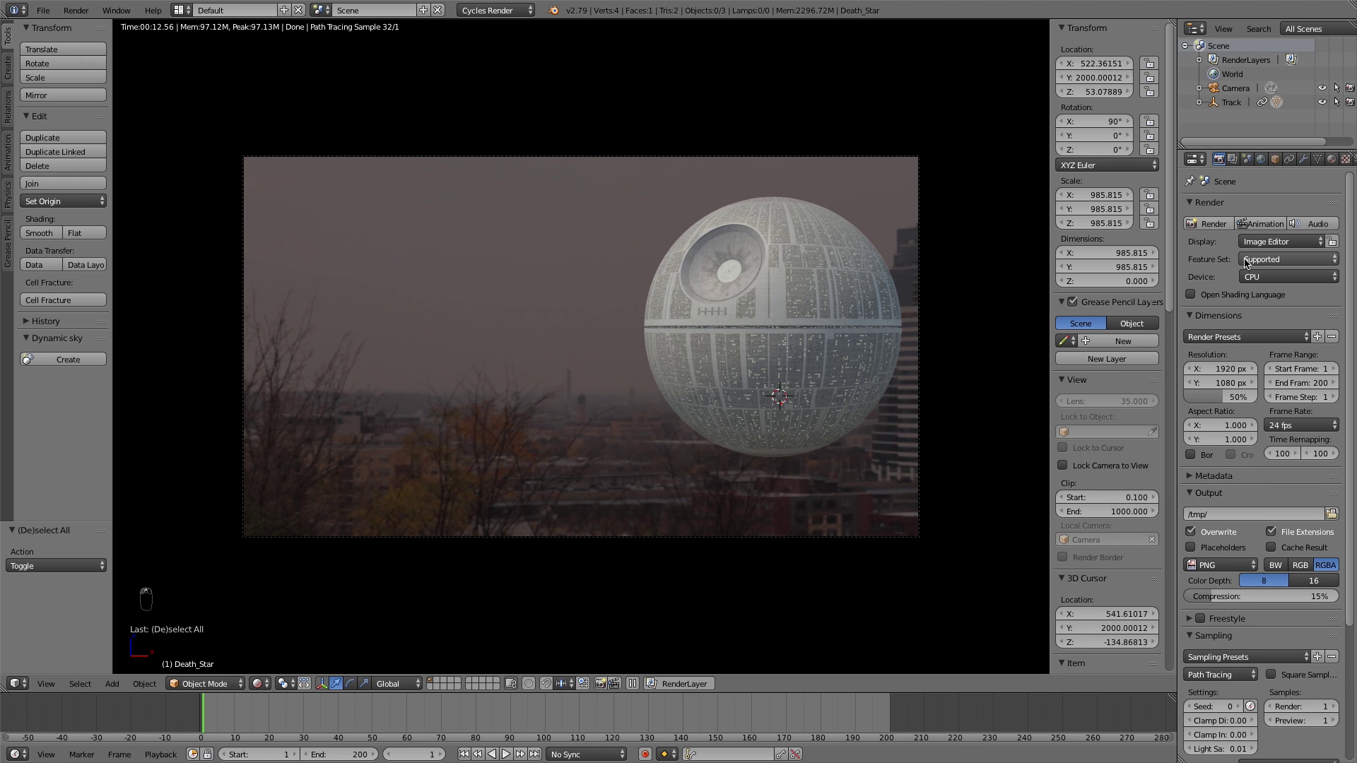
click(1208, 225)
Switch to the Compositing screen layout, replace the lower image editor with a timeline, enlarge the node editor and hide its sidebar
click(180, 10)
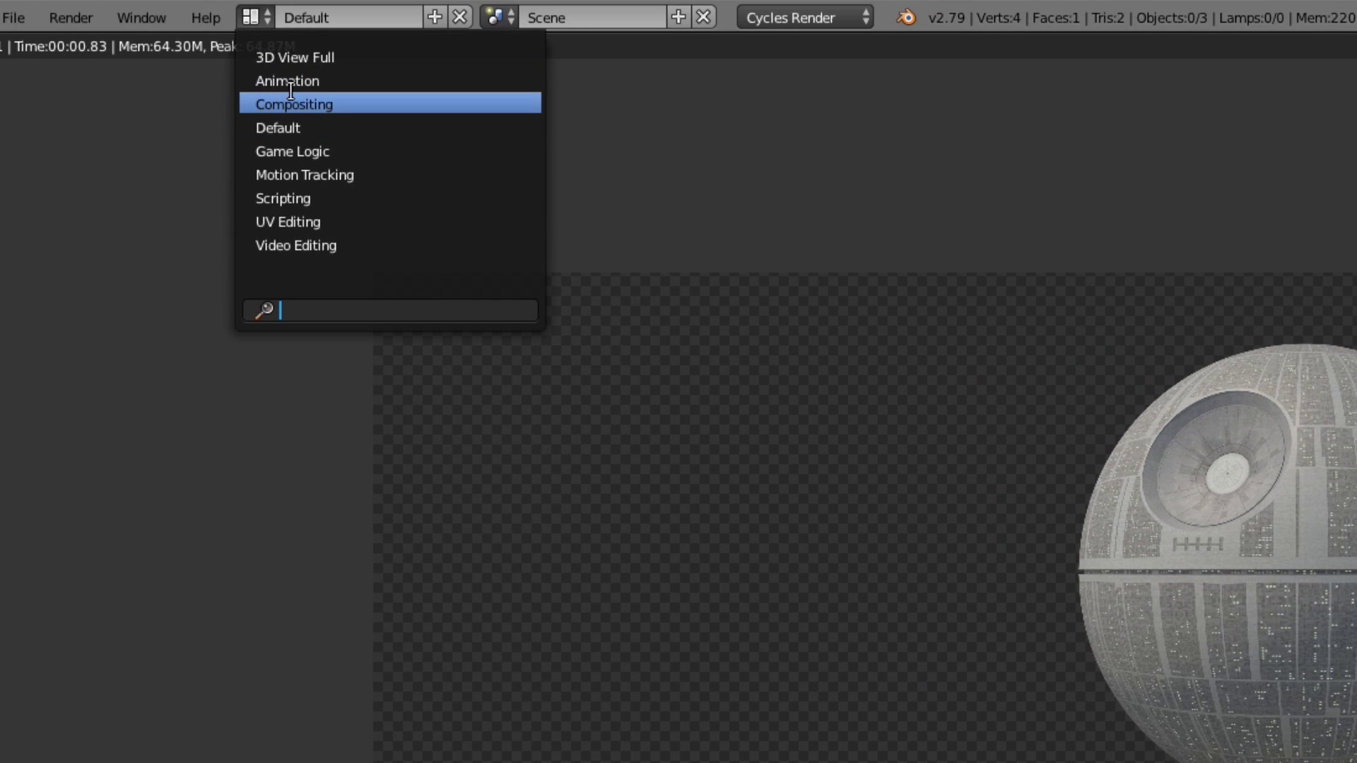
click(295, 103)
key(Escape)
click(16, 754)
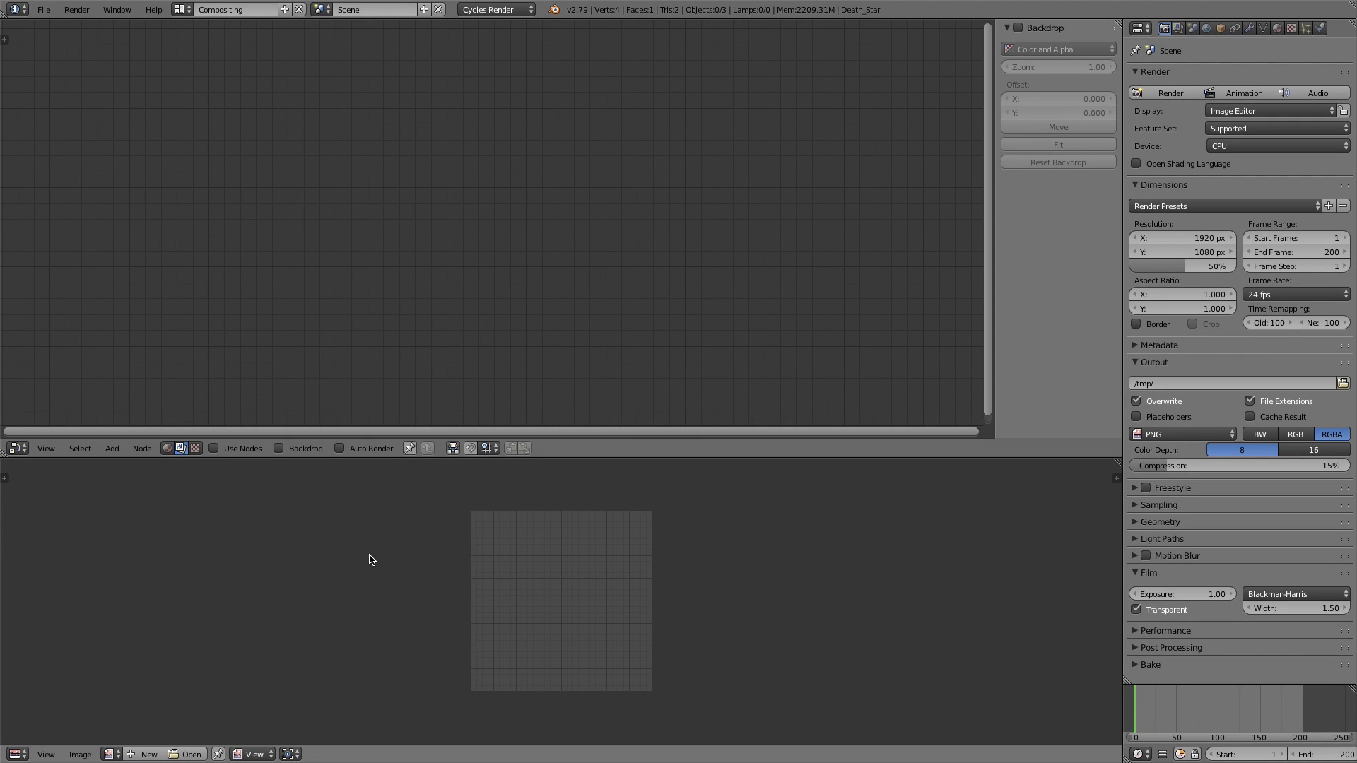
click(50, 715)
drag(648, 460, 693, 661)
key(n)
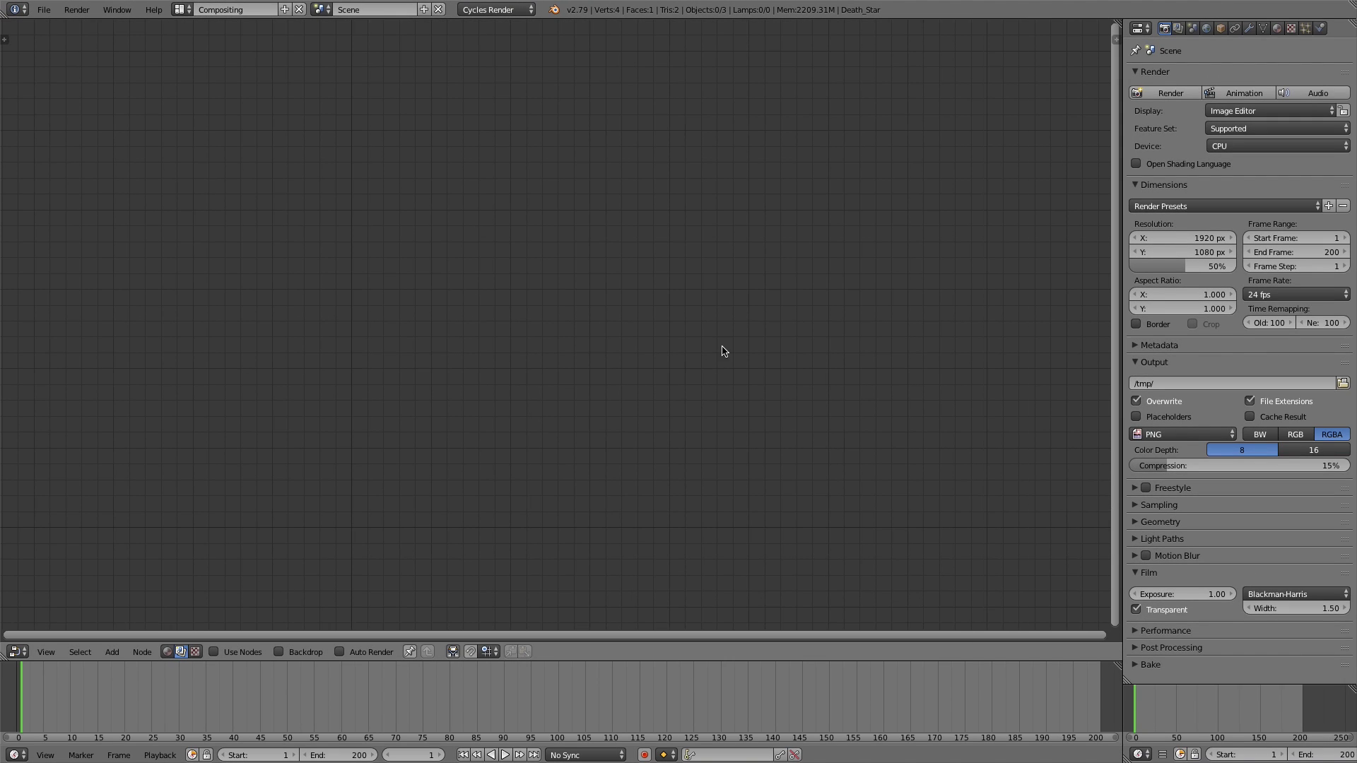
Enable Use Nodes and Backdrop, and move the Render Layers node well away from the Composite node
click(214, 651)
click(279, 652)
scroll(660, 455, down, 3)
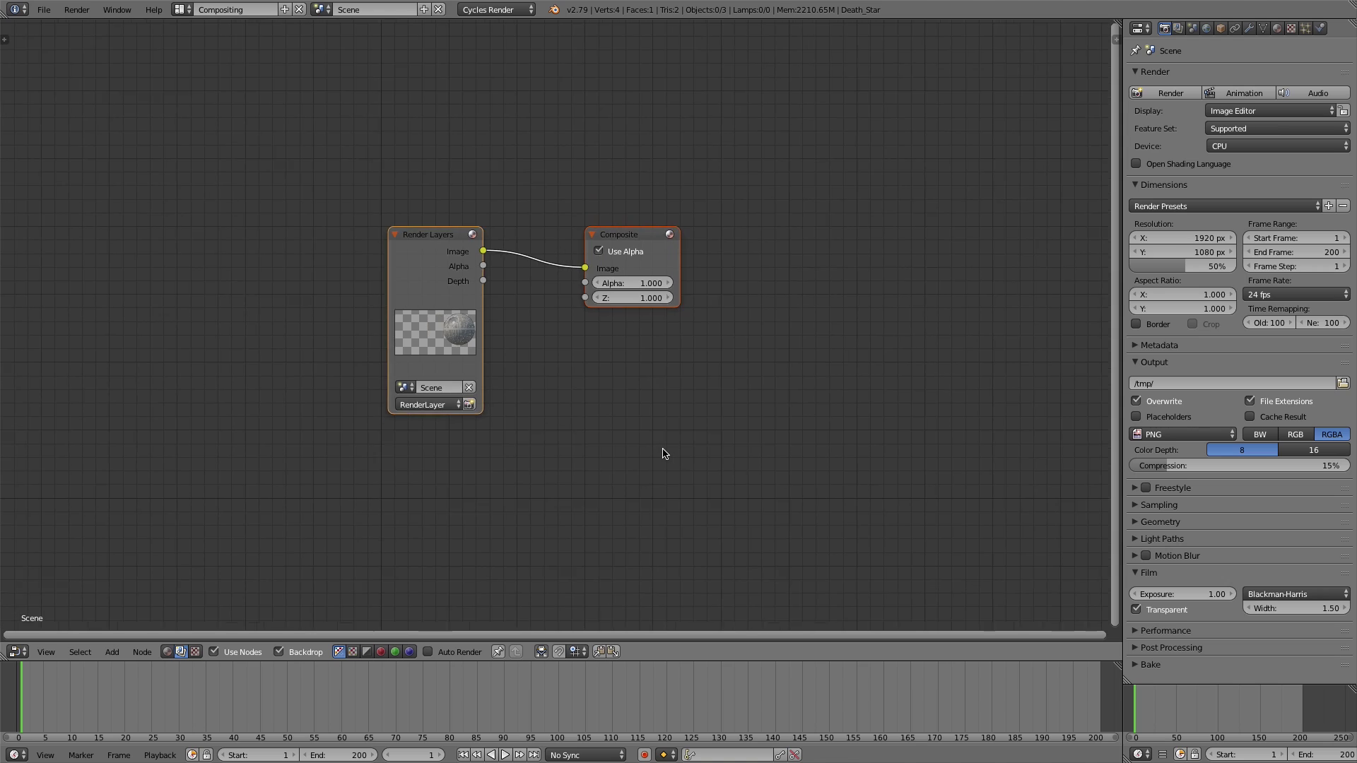
middle_drag(634, 416, 797, 414)
drag(624, 256, 244, 204)
Add a Movie Clip node below the Render Layers node and assign the City_Footage.MOV clip to it
key(shift+a)
click(227, 447)
text(movi)
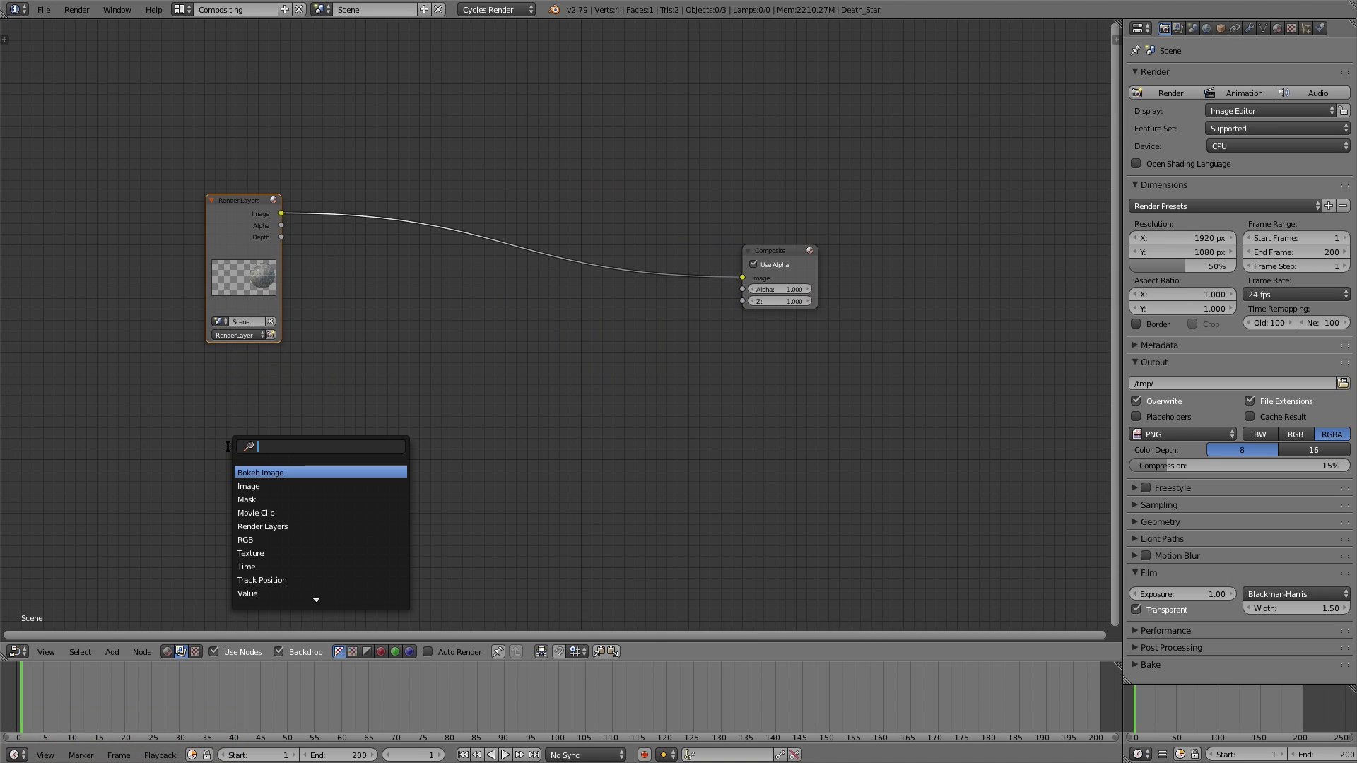
key(Return)
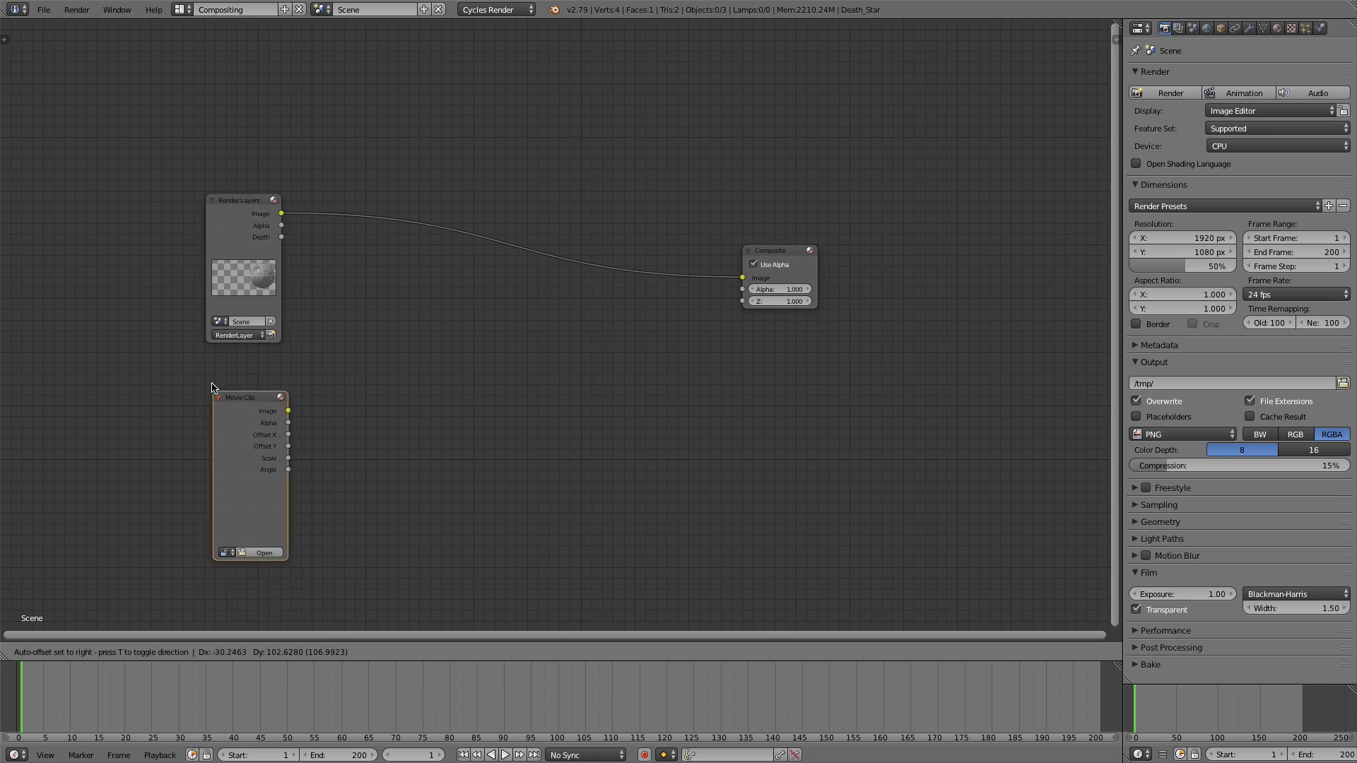
click(205, 366)
click(216, 528)
click(237, 545)
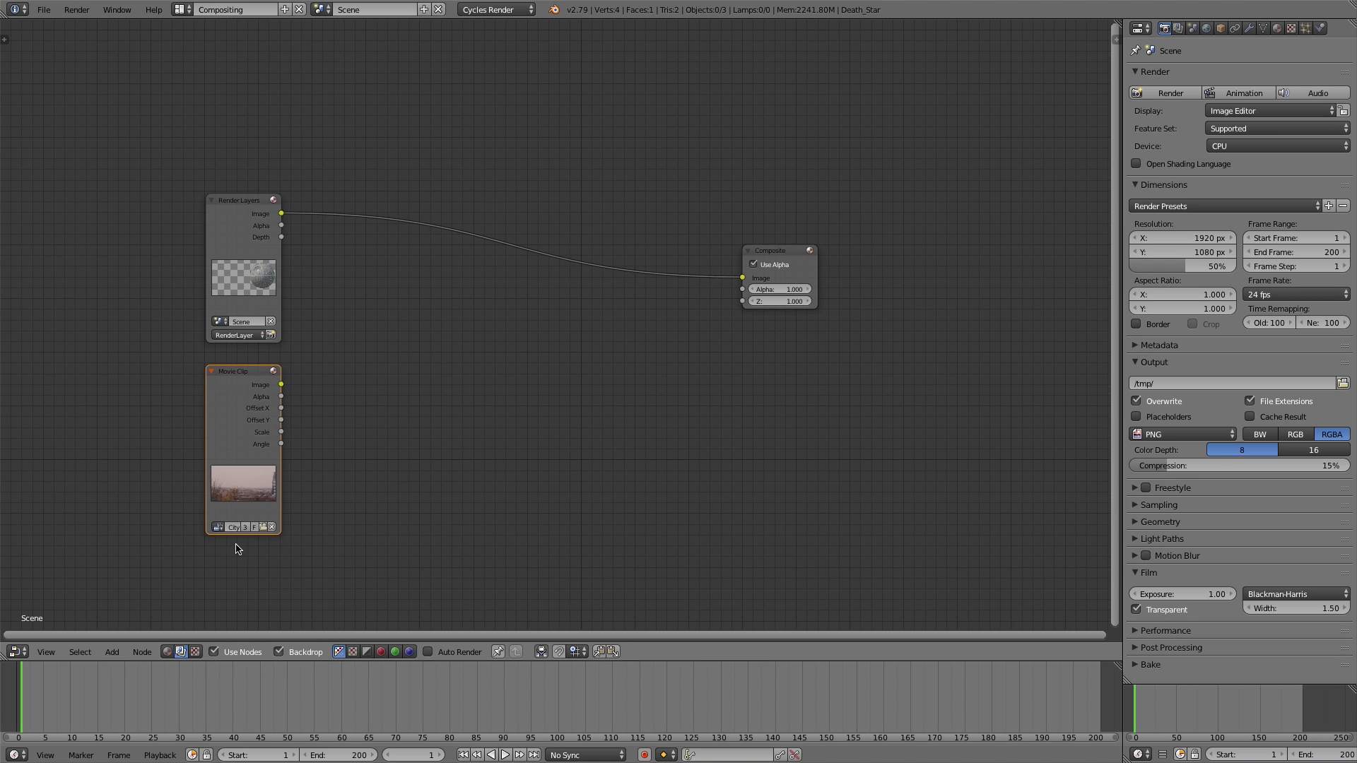
Insert an Alpha Over node before Composite, link the movie clip to its second image input, and attach a Viewer node
key(shift+a)
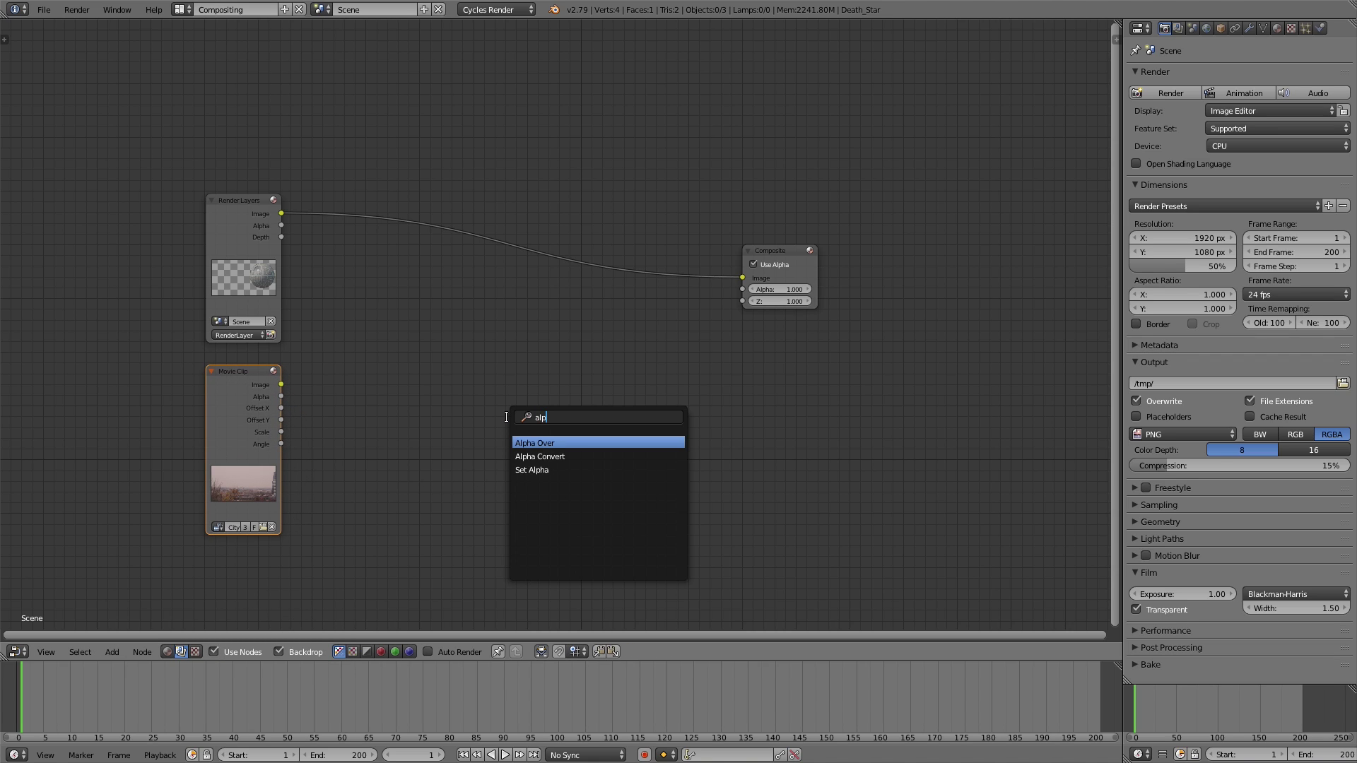
key(Return)
click(614, 249)
drag(282, 384, 613, 330)
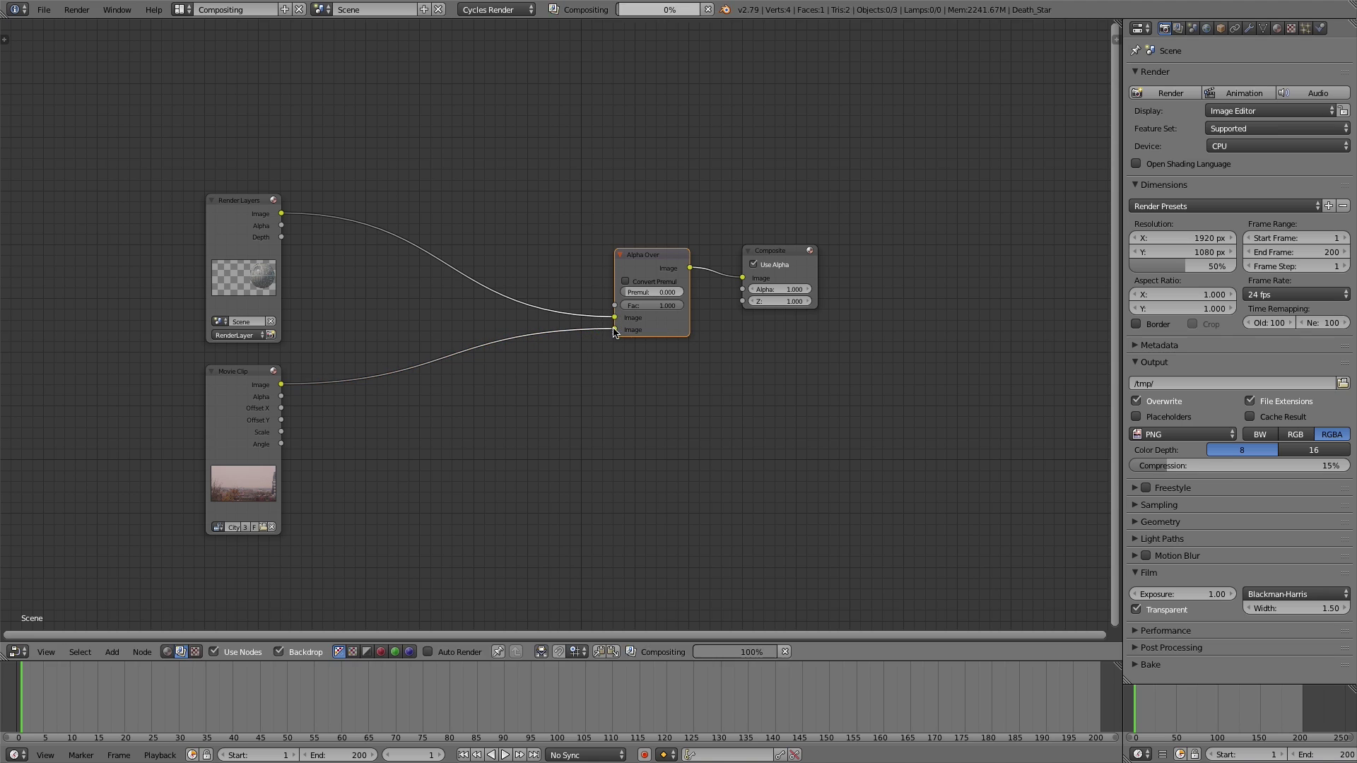
ctrl+shift+click(613, 332)
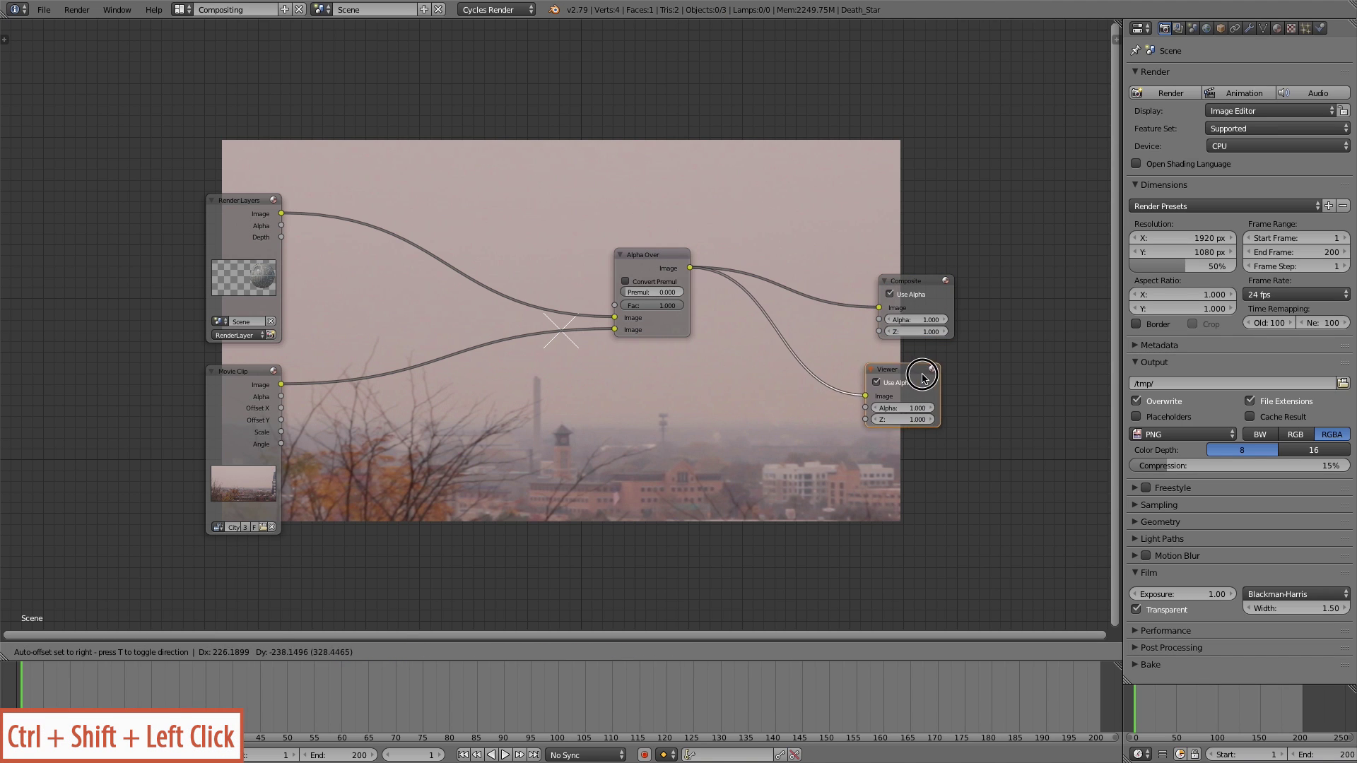
drag(922, 374, 933, 371)
Insert a Scale node set to Render Size between the Movie Clip and Alpha Over nodes
key(shift+a)
click(366, 453)
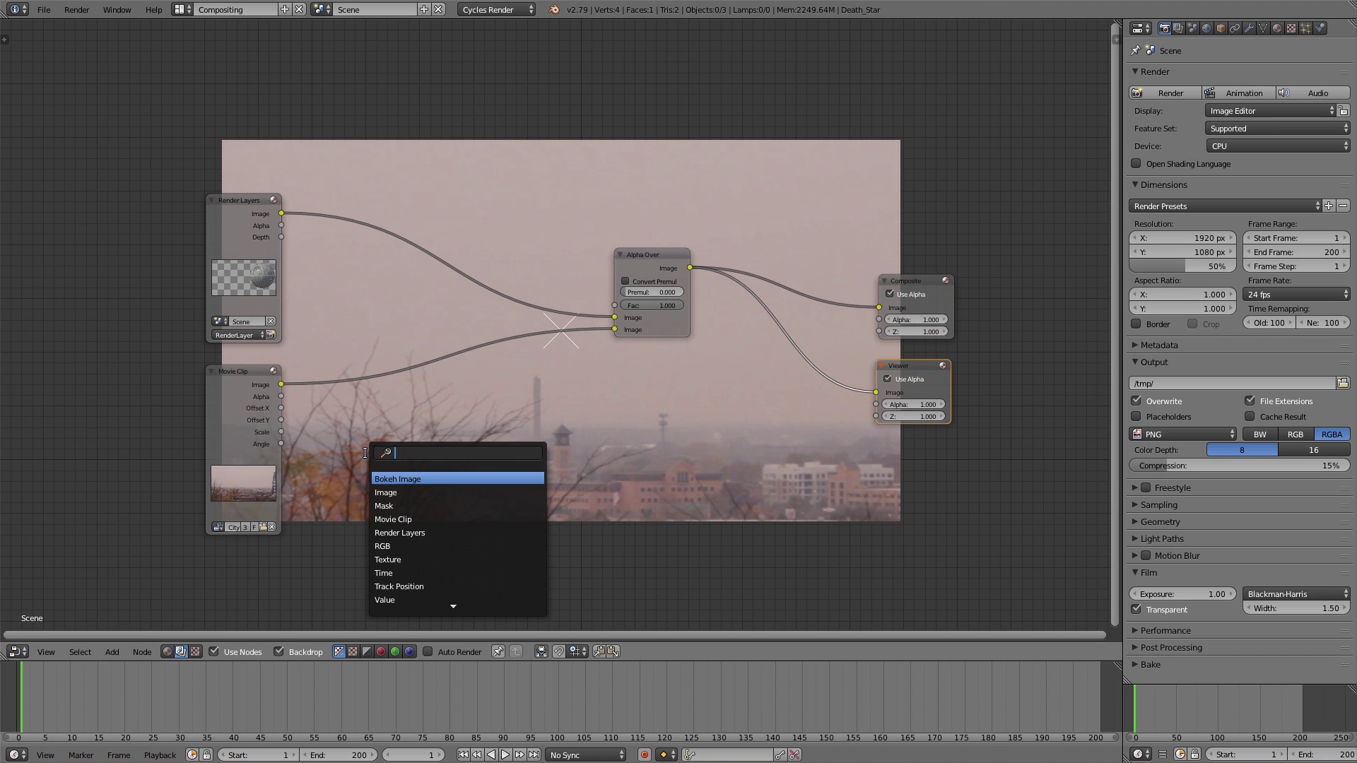
text(scal)
key(Return)
click(332, 361)
click(361, 389)
click(357, 342)
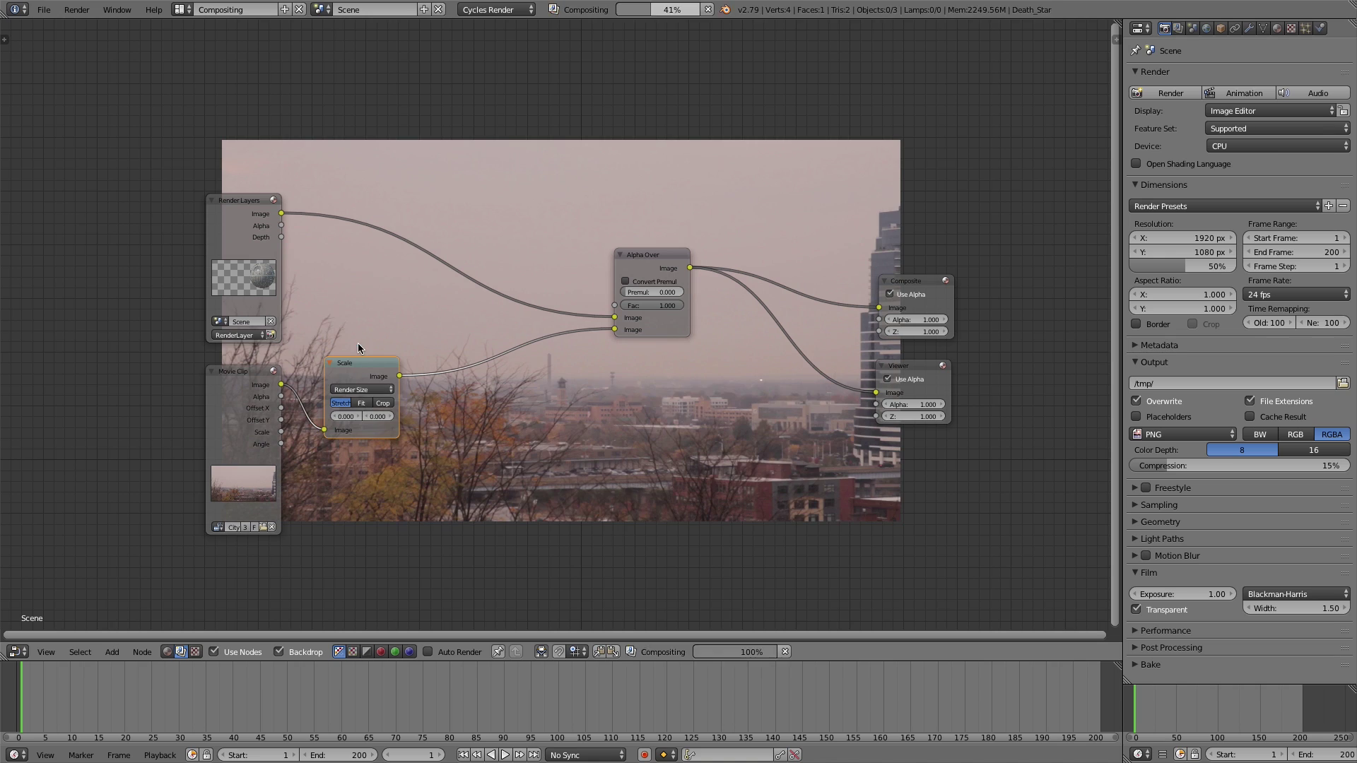
Swap the Alpha Over node's two image inputs and move the Composite and Viewer nodes farther away from it
drag(614, 329, 615, 317)
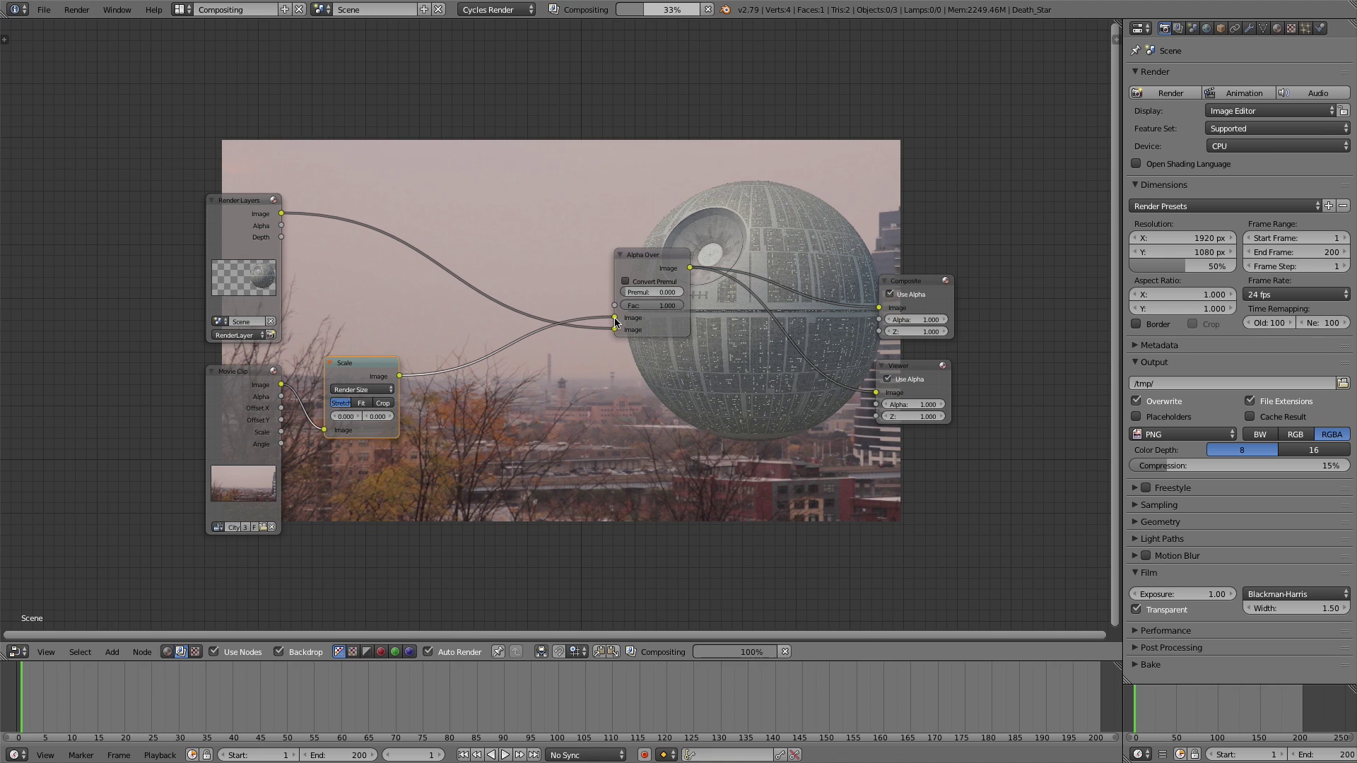
middle_drag(933, 385, 855, 448)
drag(855, 449, 976, 445)
drag(847, 349, 971, 330)
click(979, 429)
drag(979, 429, 1000, 423)
drag(580, 324, 610, 336)
middle_drag(297, 356, 334, 335)
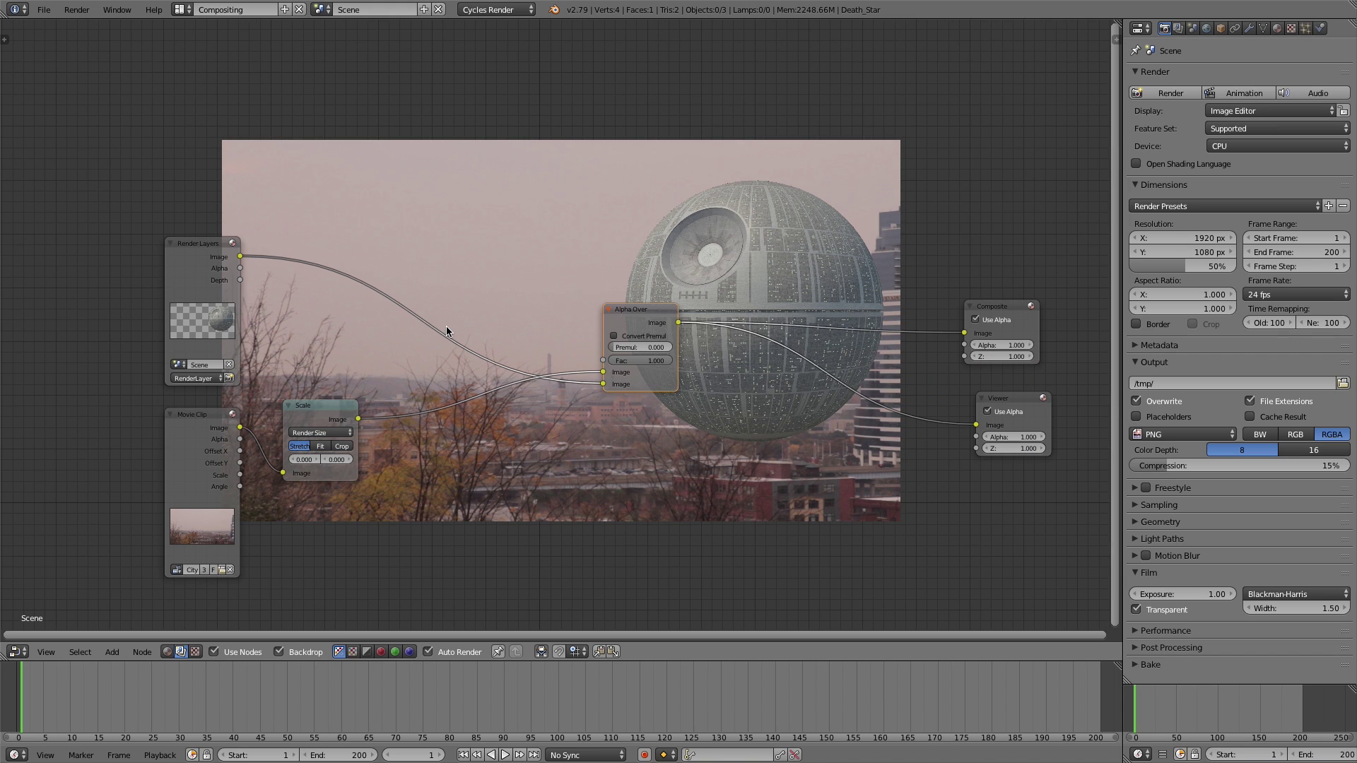
Cut the Alpha Over node's links, delete it and add a Mix node in its place
ctrl+right_drag(549, 304, 570, 498)
ctrl+right_drag(748, 273, 746, 440)
key(x)
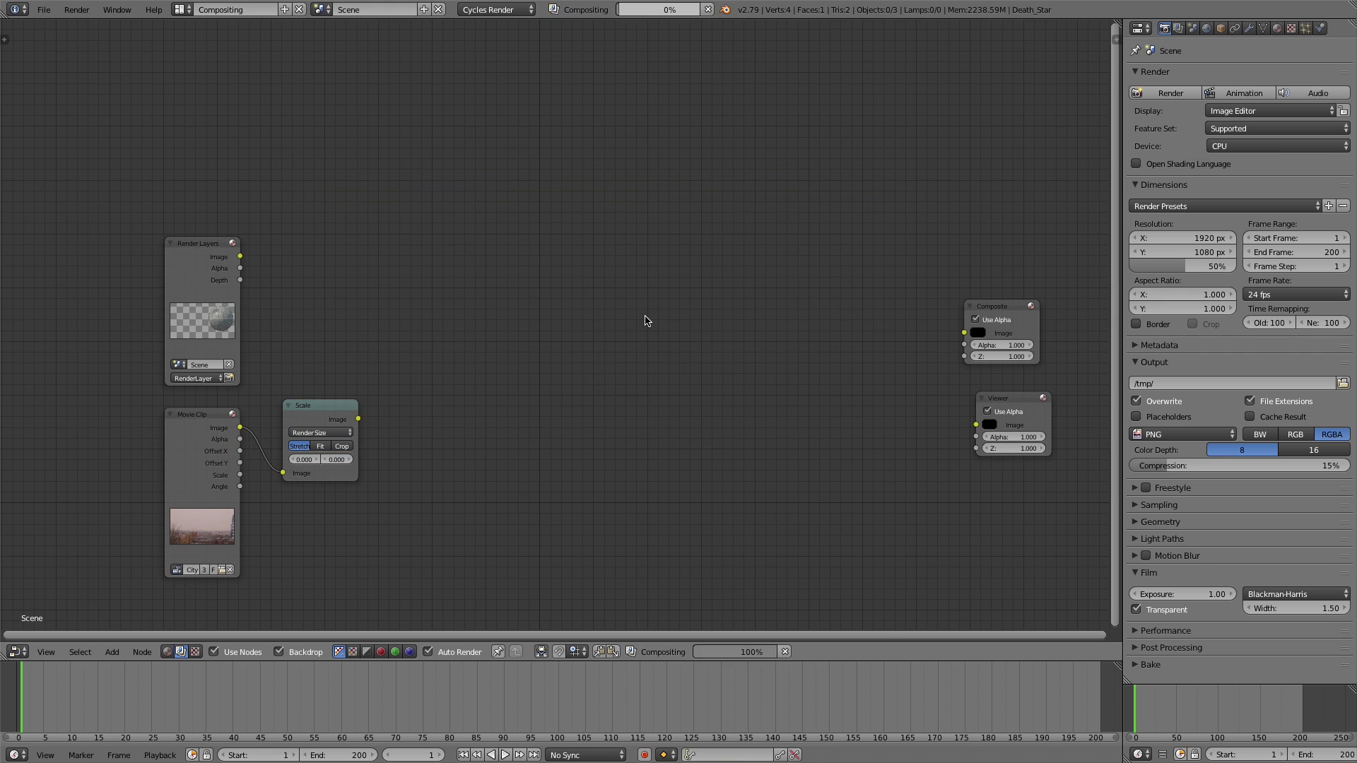
key(shift+a)
click(644, 391)
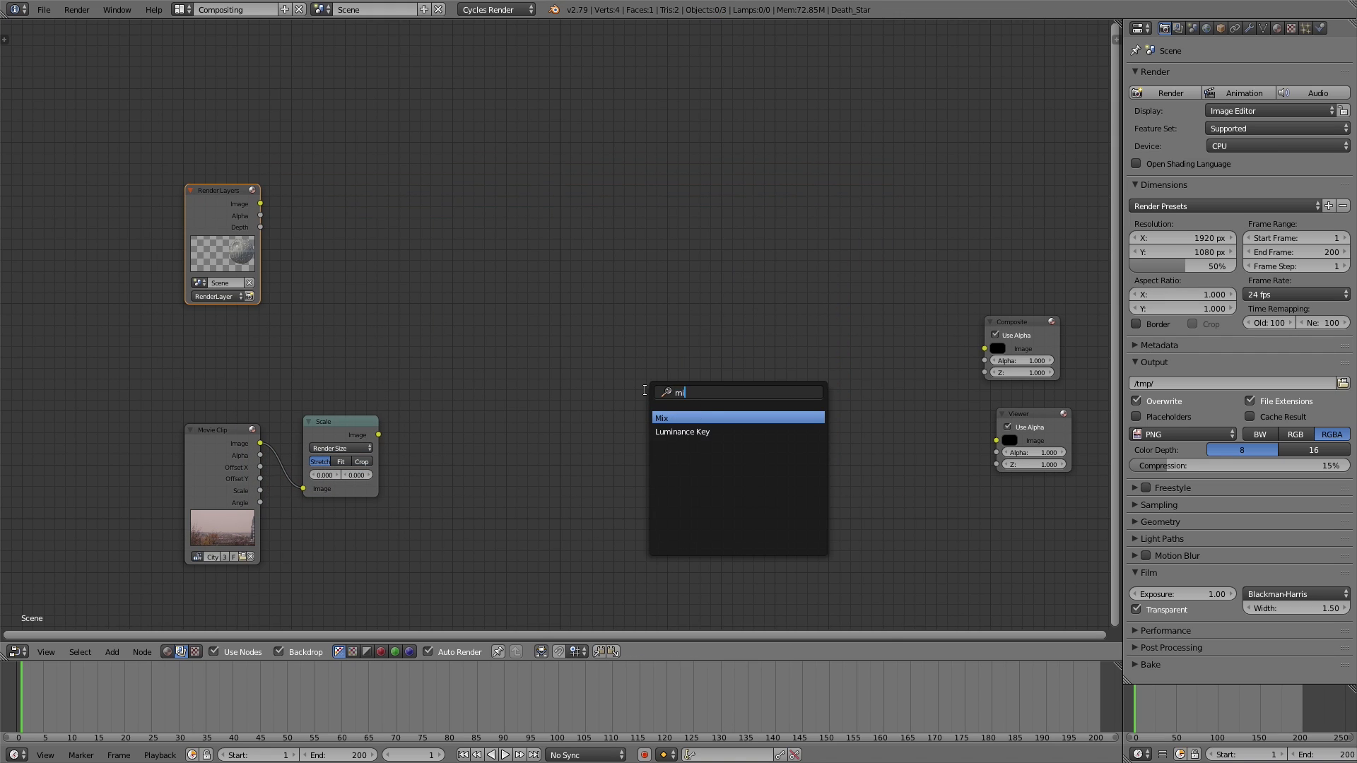
key(Return)
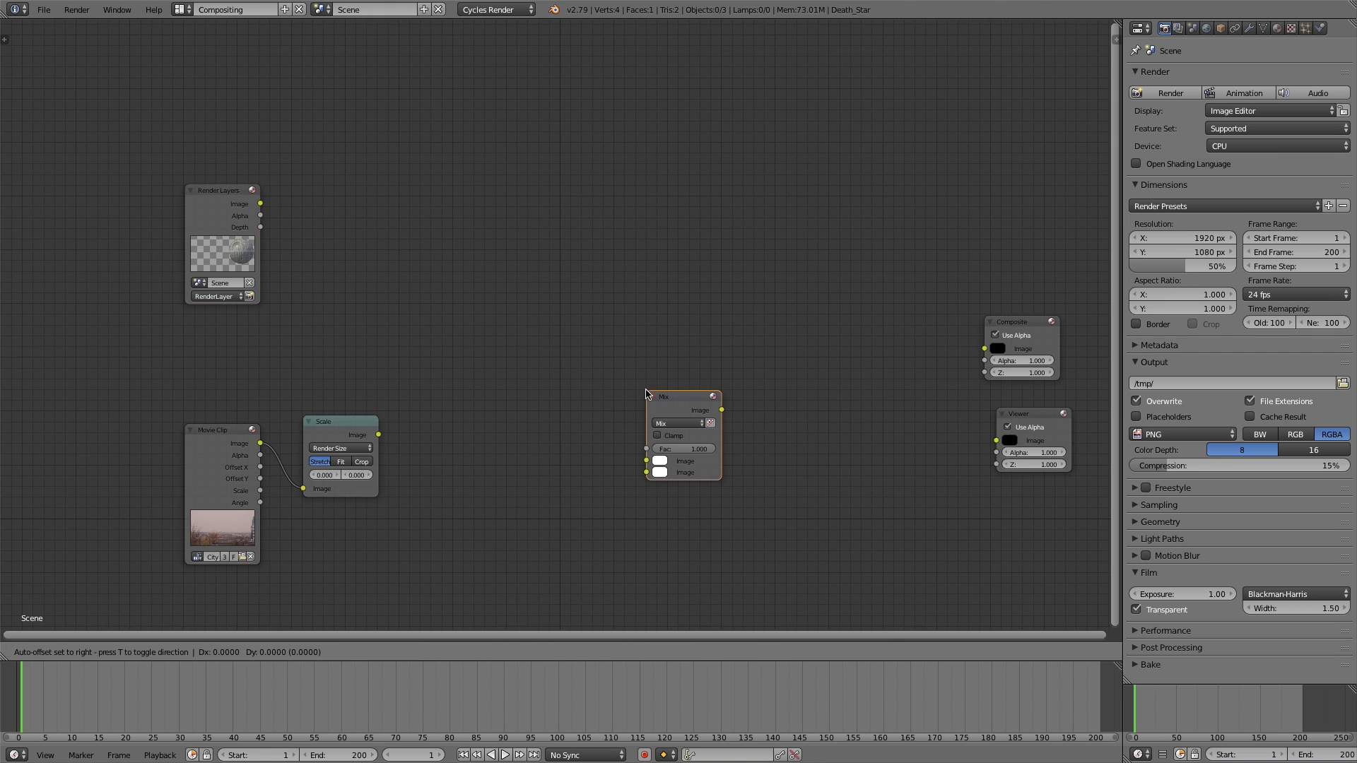
click(720, 370)
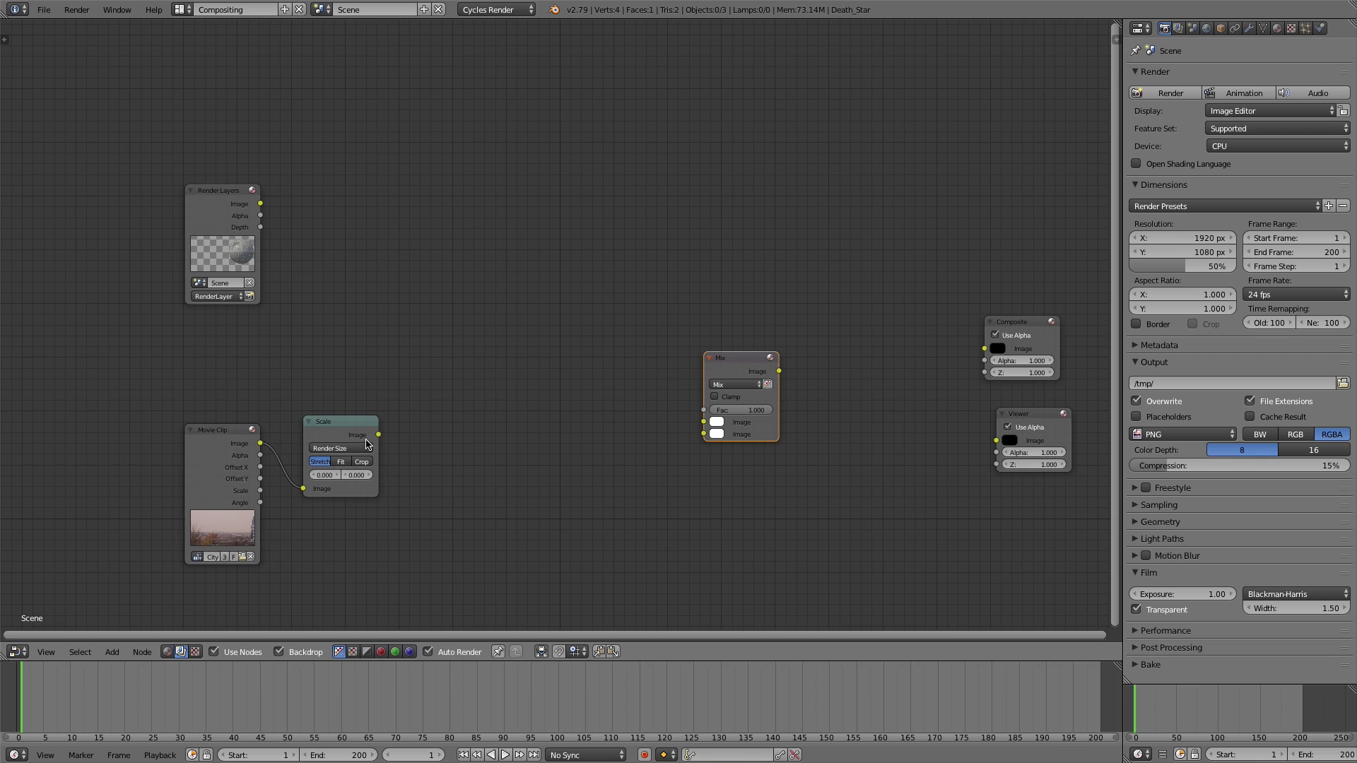
Link Scale and Render Layers to the Mix node's first and second image inputs, preview it in the Viewer and set blending to Screen
drag(379, 434, 497, 439)
drag(709, 422, 705, 422)
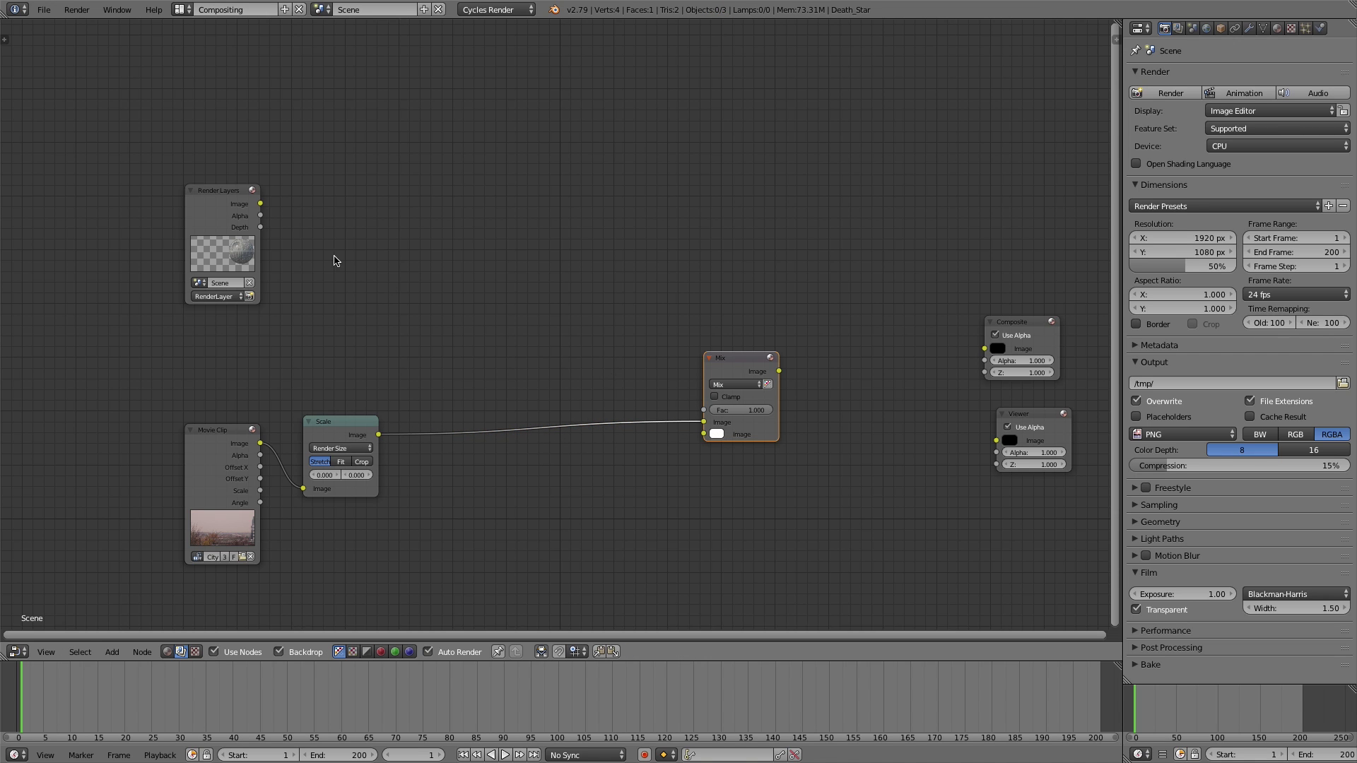
drag(261, 204, 705, 434)
ctrl+shift+click(728, 368)
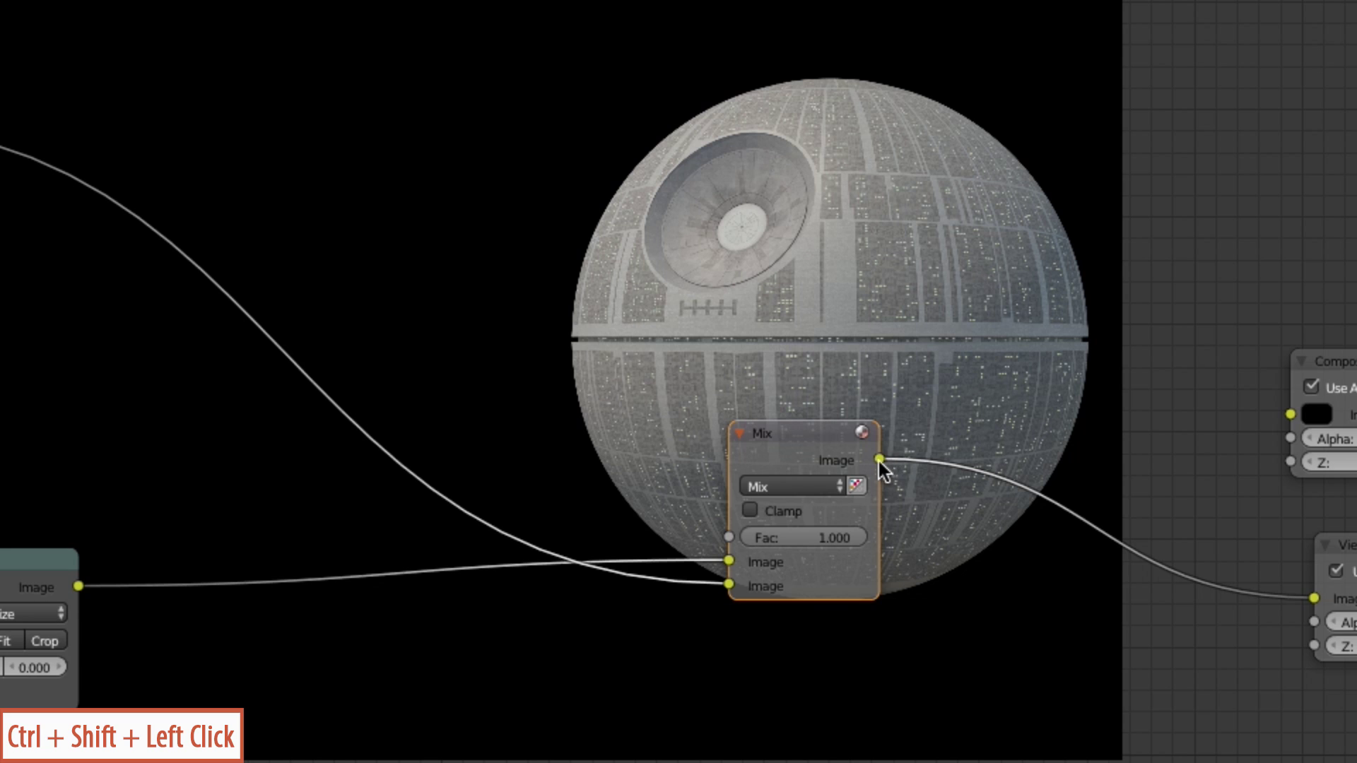
click(810, 486)
click(787, 364)
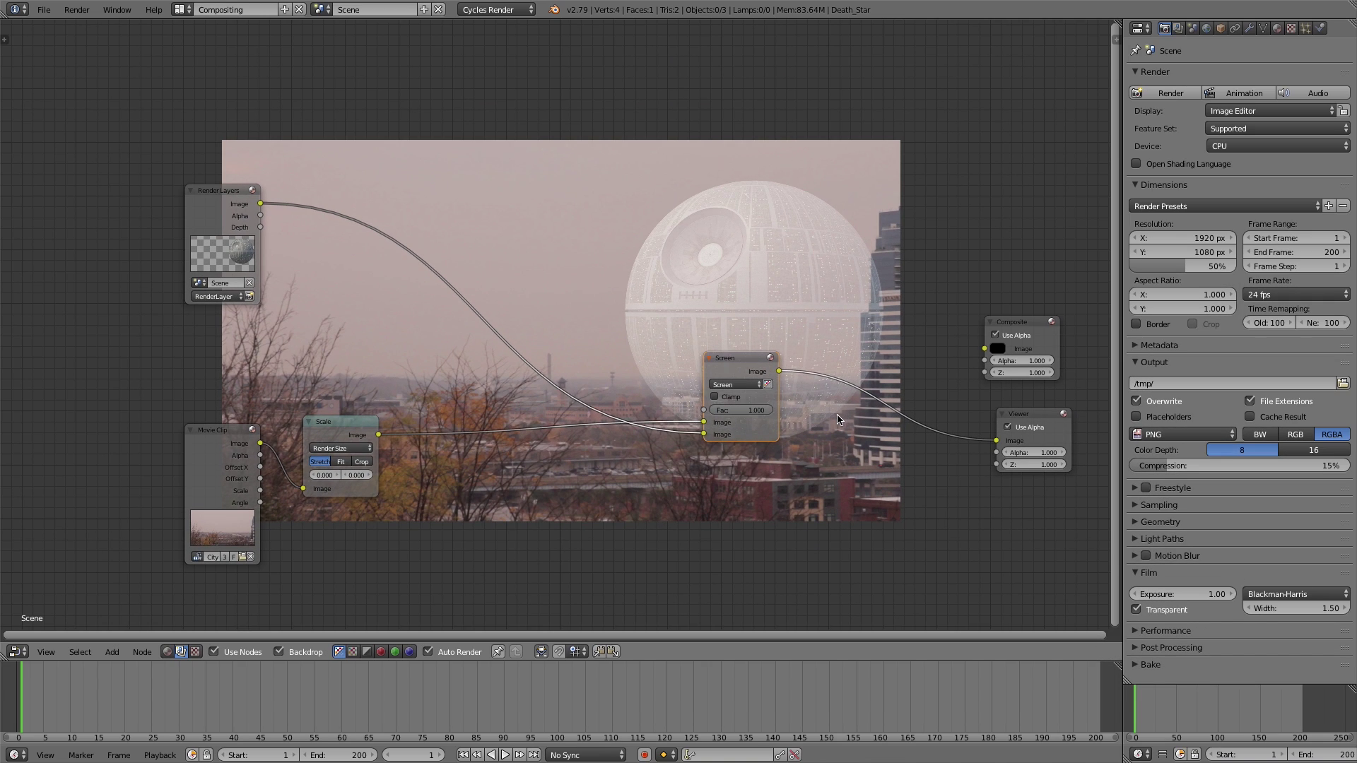
Duplicate the Screen node onto the Render Layers link and set the copy to Multiply with a black second color and a 0.073 factor
middle_drag(828, 405, 801, 420)
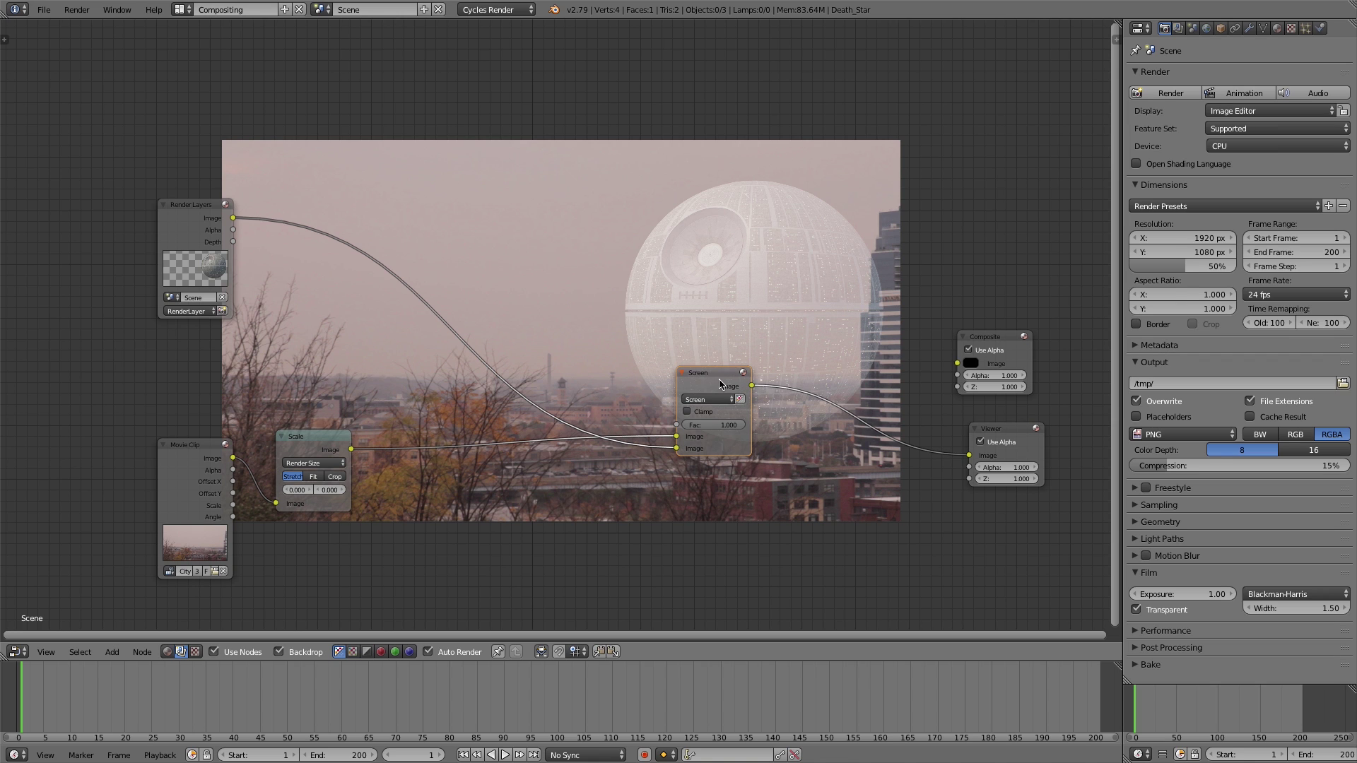
key(shift+d)
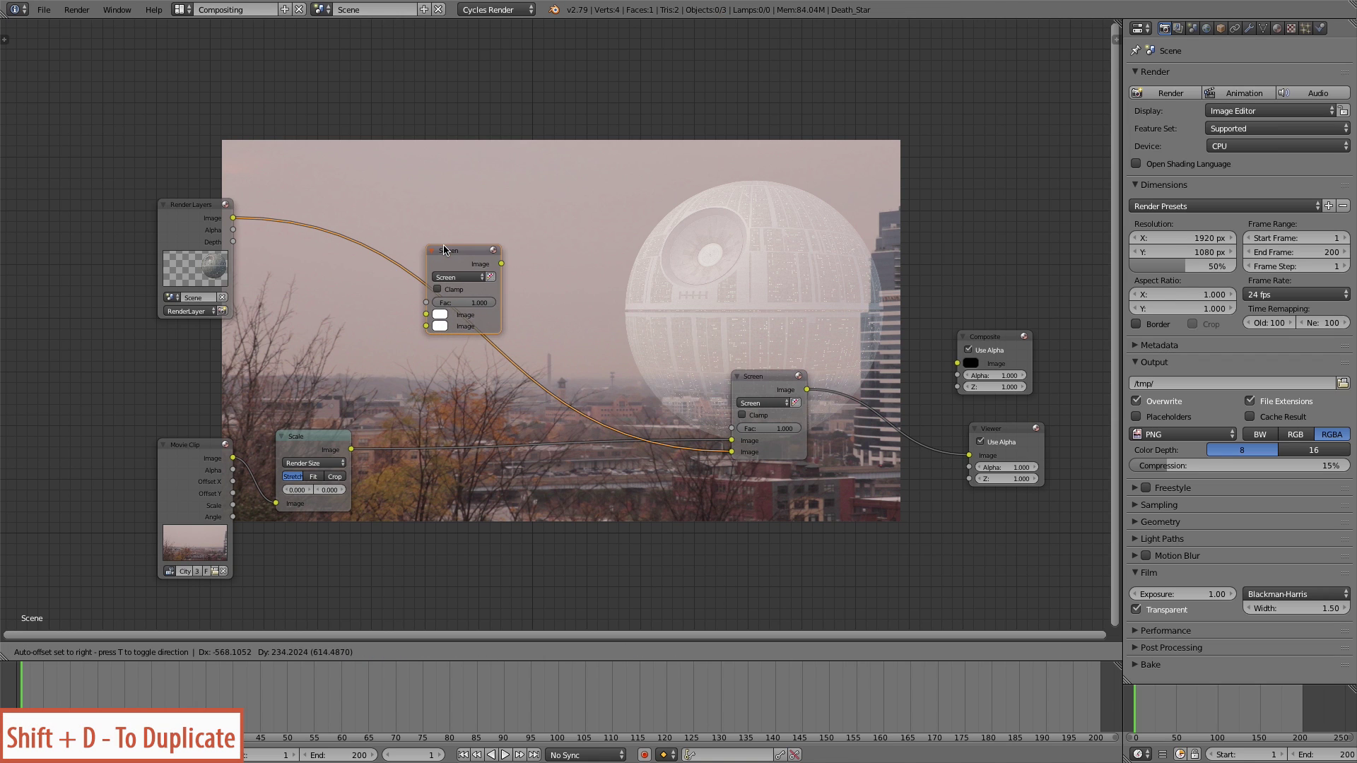
click(444, 251)
click(461, 275)
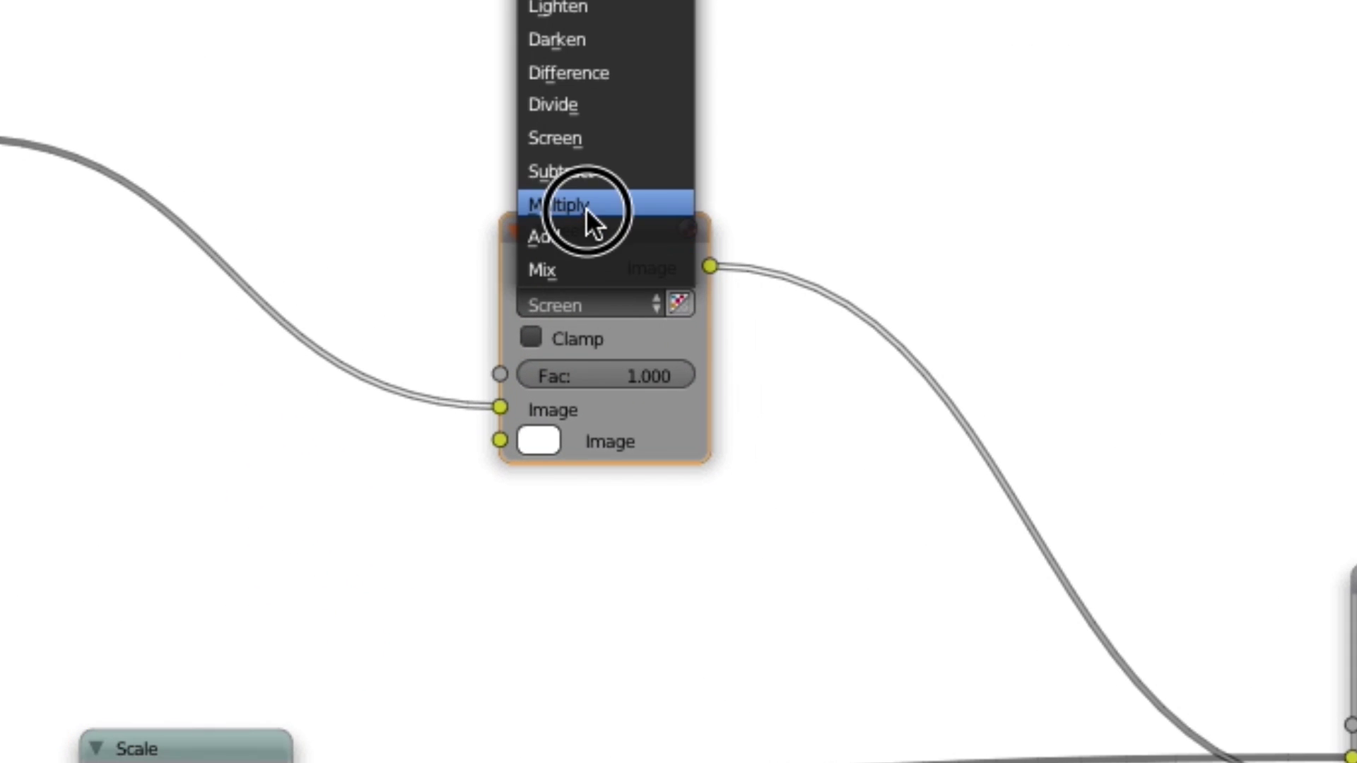
click(457, 243)
click(544, 443)
drag(601, 306, 539, 364)
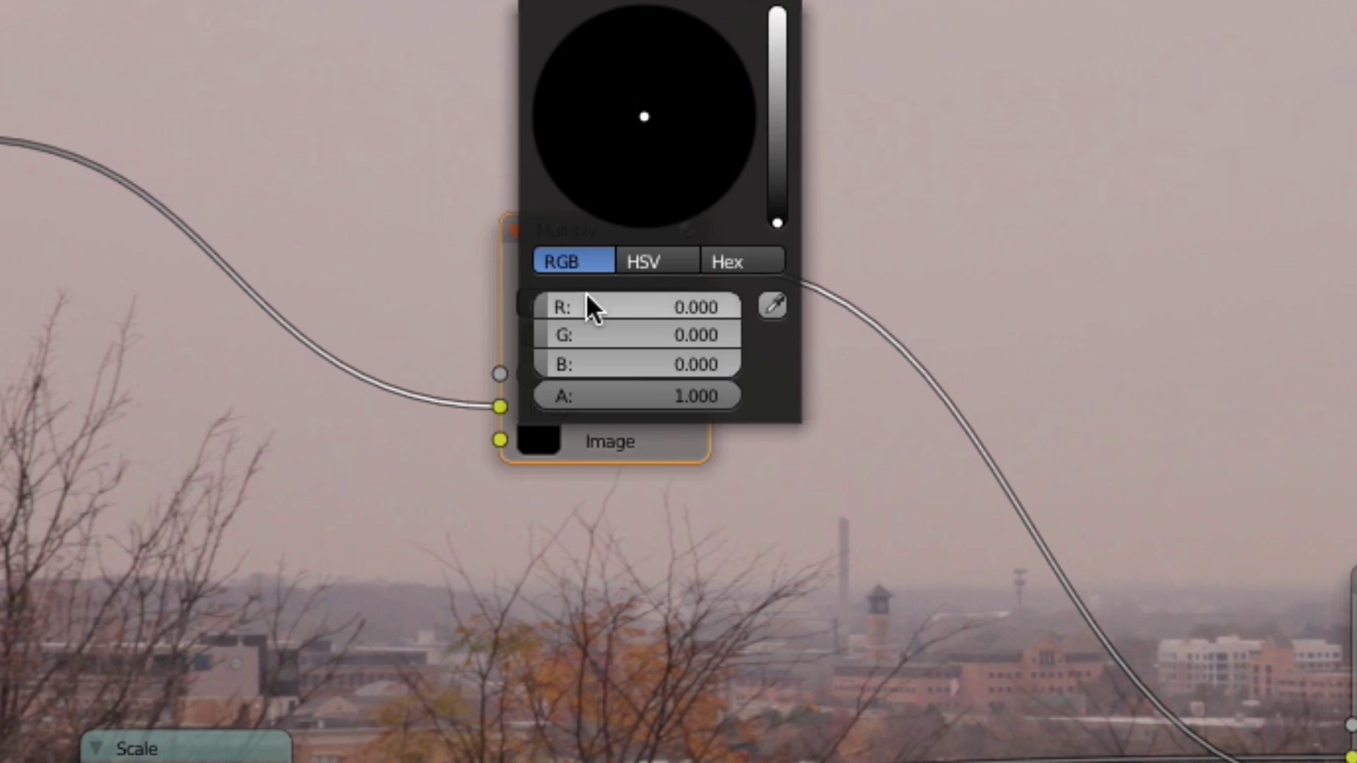
drag(619, 383, 528, 383)
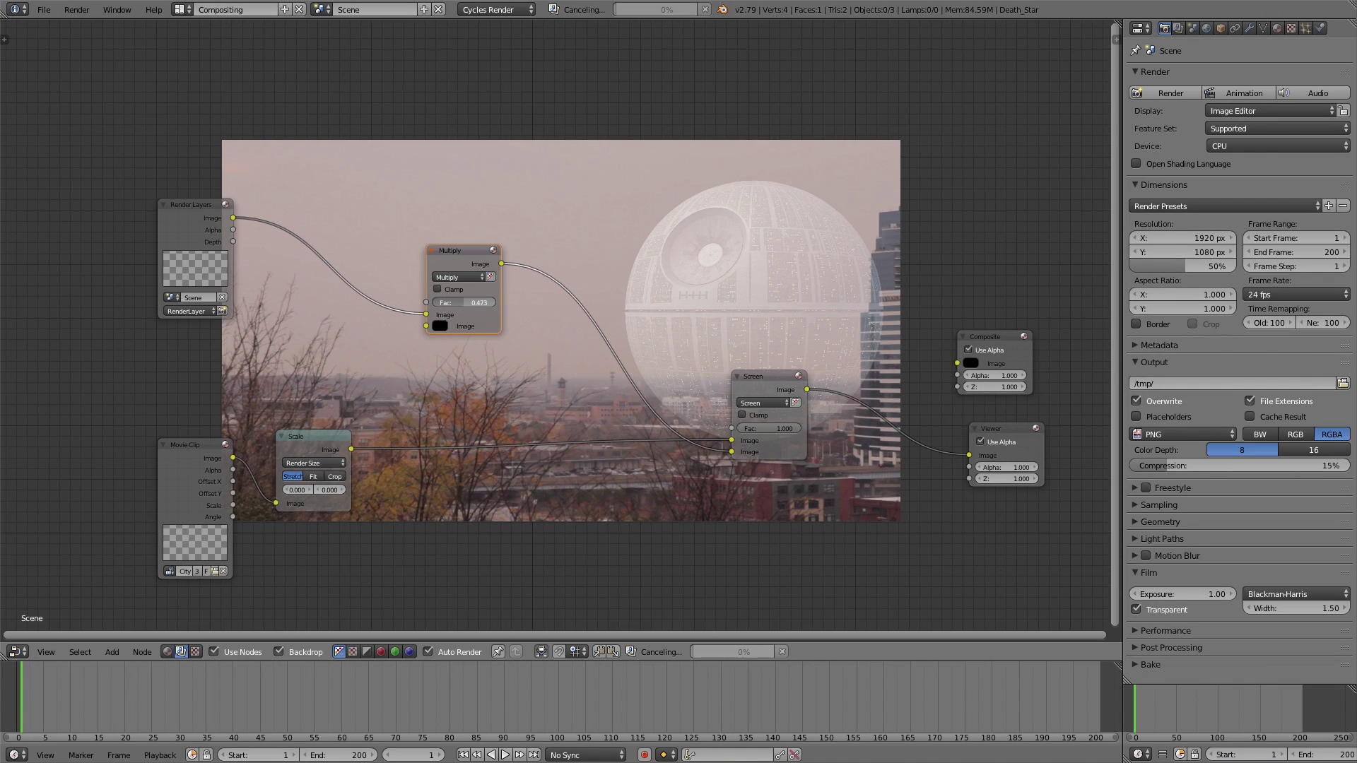
drag(462, 303, 452, 303)
Tidy the node layout by repositioning the Multiply, Scale, Movie Clip and Render Layers nodes
drag(460, 253, 440, 189)
middle_drag(438, 211, 428, 188)
drag(442, 217, 406, 217)
middle_drag(522, 451, 528, 466)
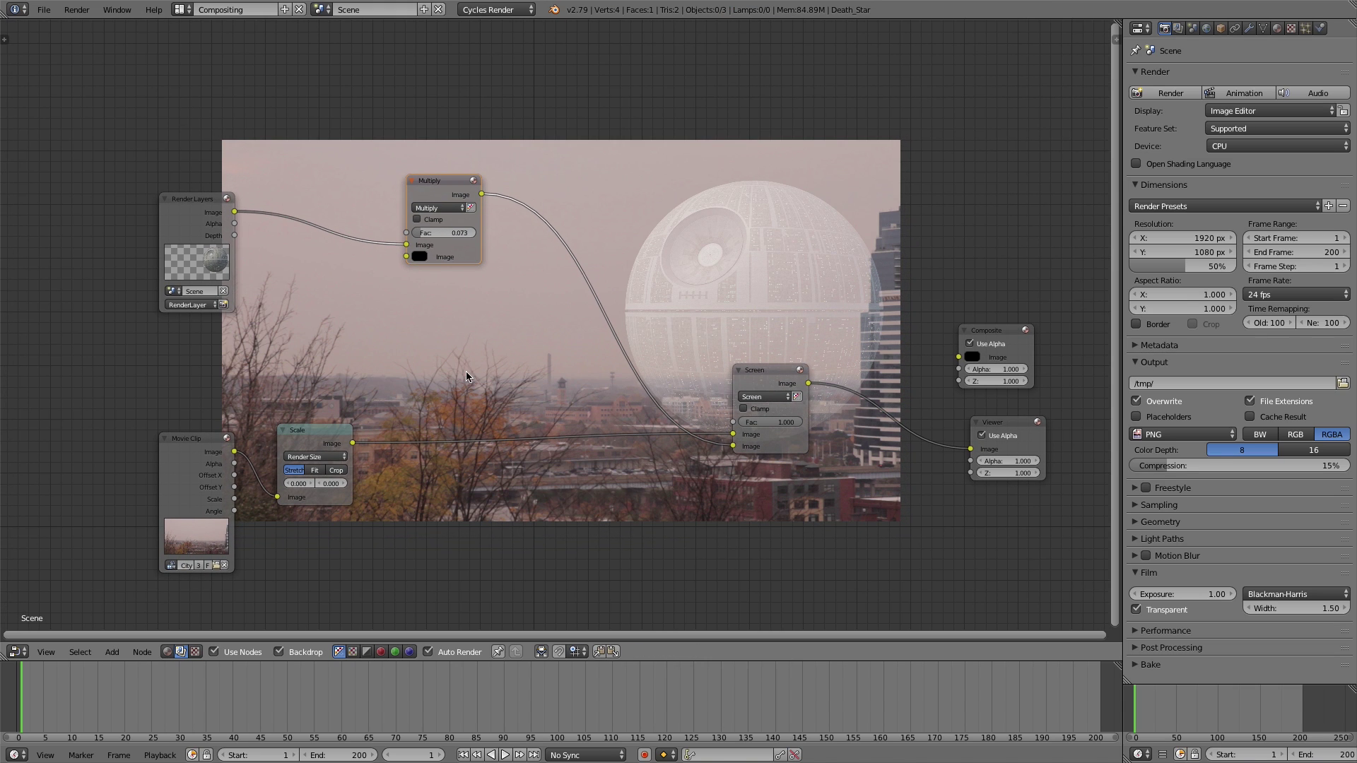
middle_drag(575, 396, 694, 395)
drag(303, 438, 301, 448)
drag(412, 428, 409, 439)
drag(324, 206, 313, 188)
middle_drag(376, 136, 256, 149)
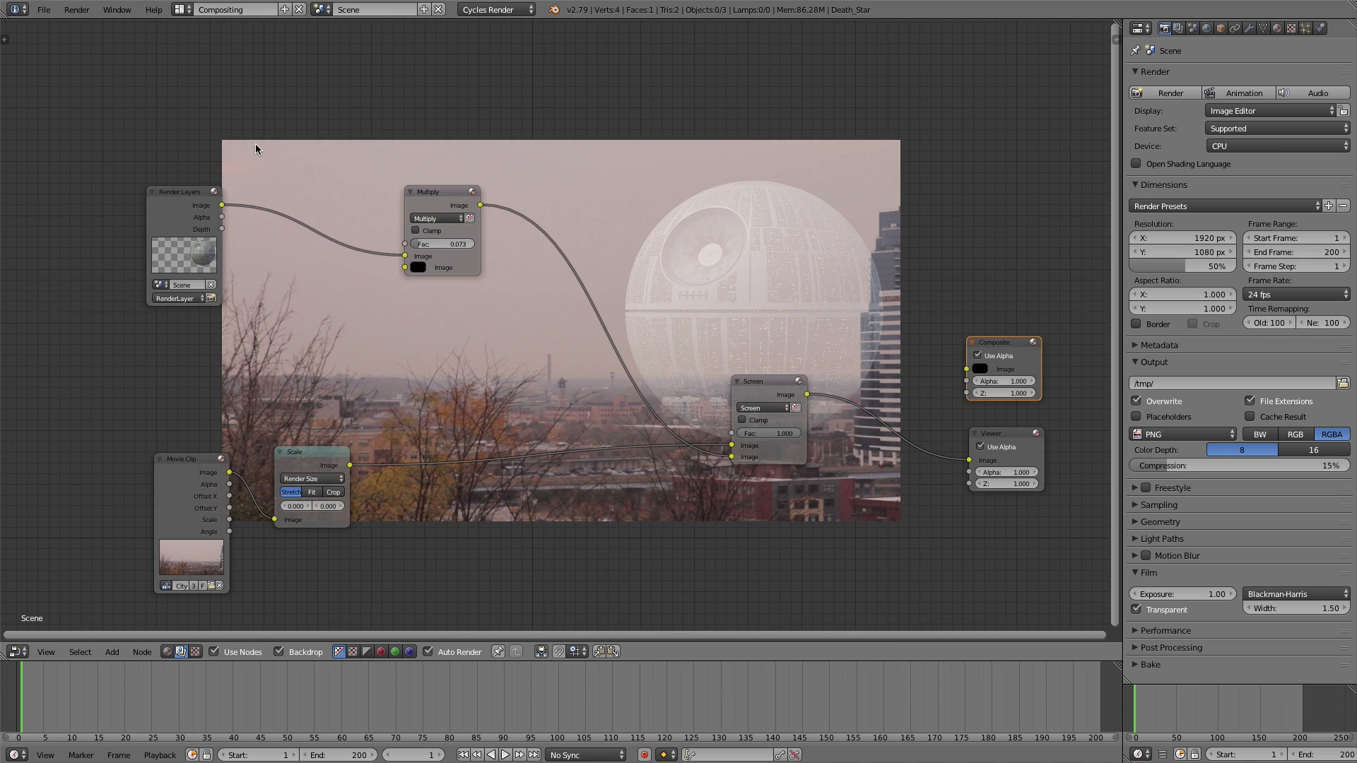
Switch to the Motion Tracking screen layout and set the clip editor to Mask mode
click(185, 10)
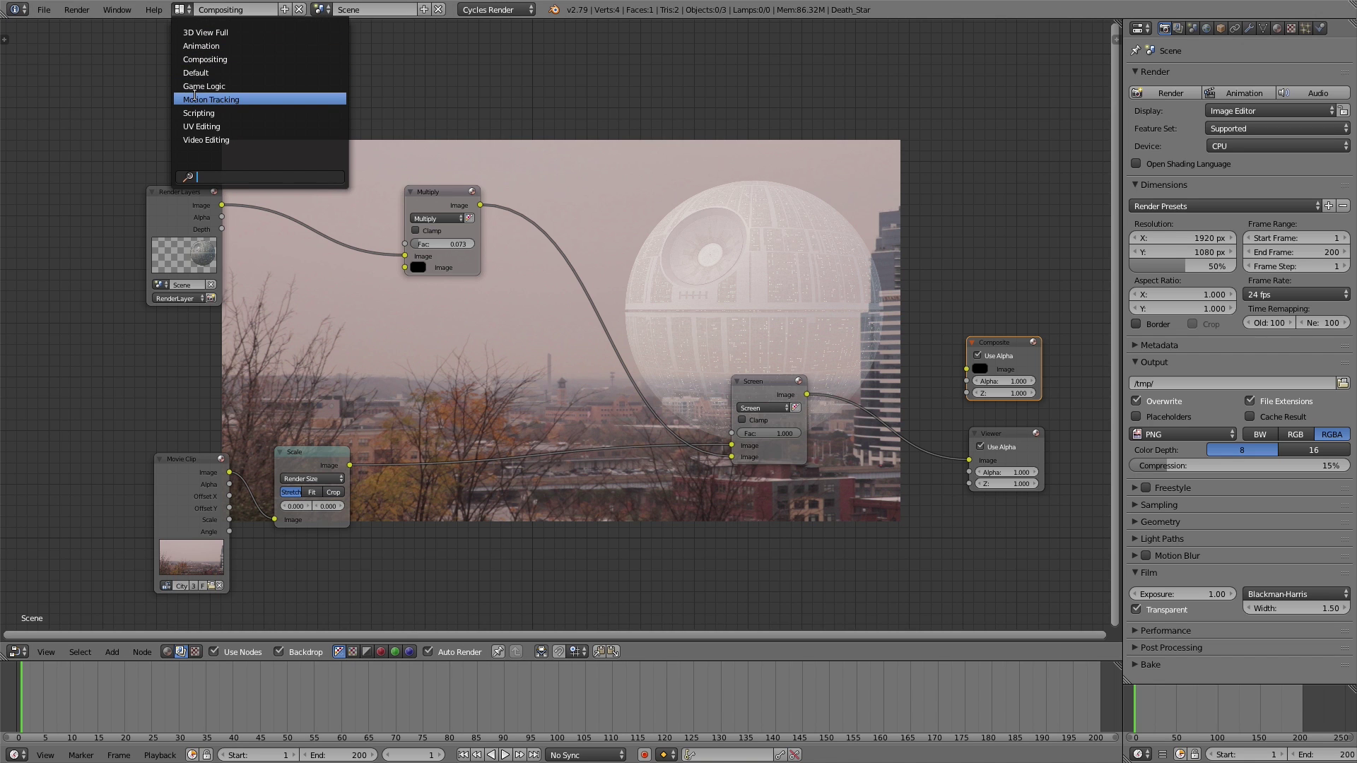
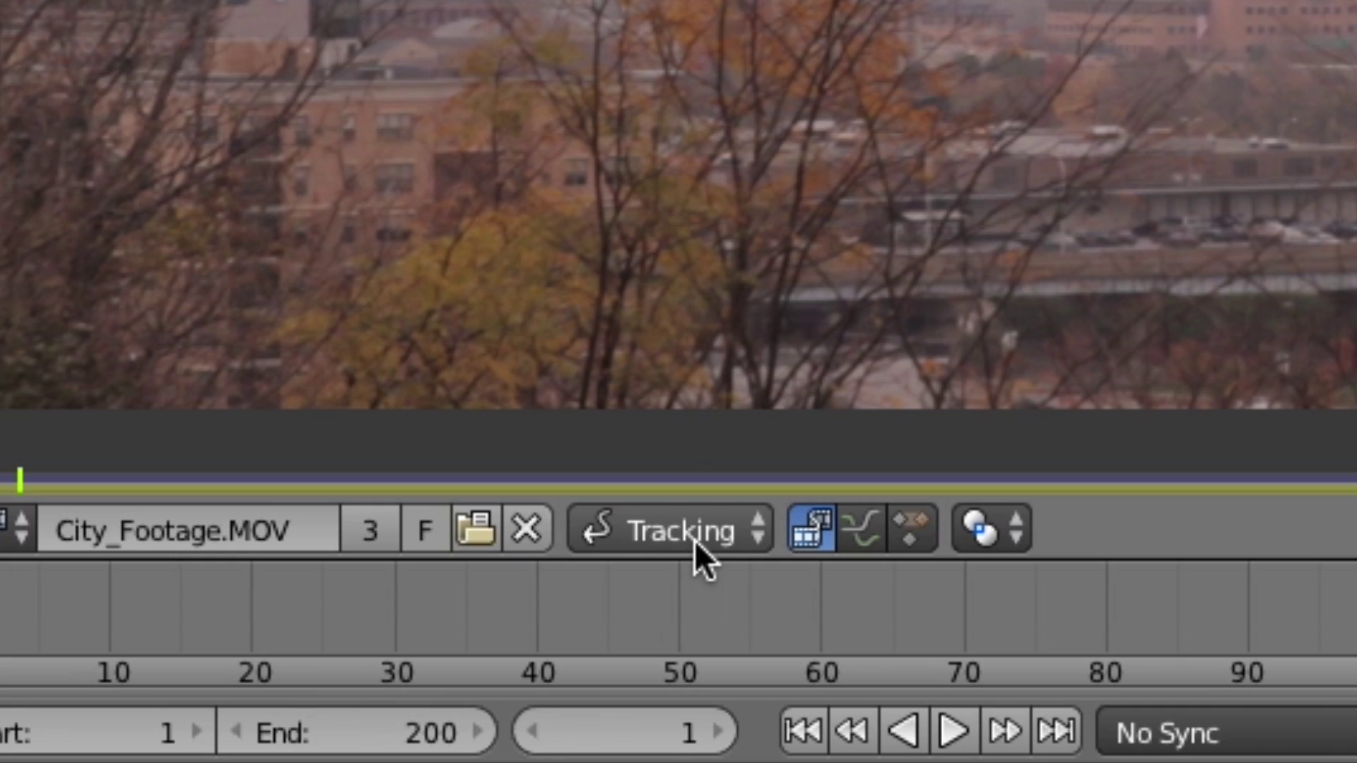
click(694, 539)
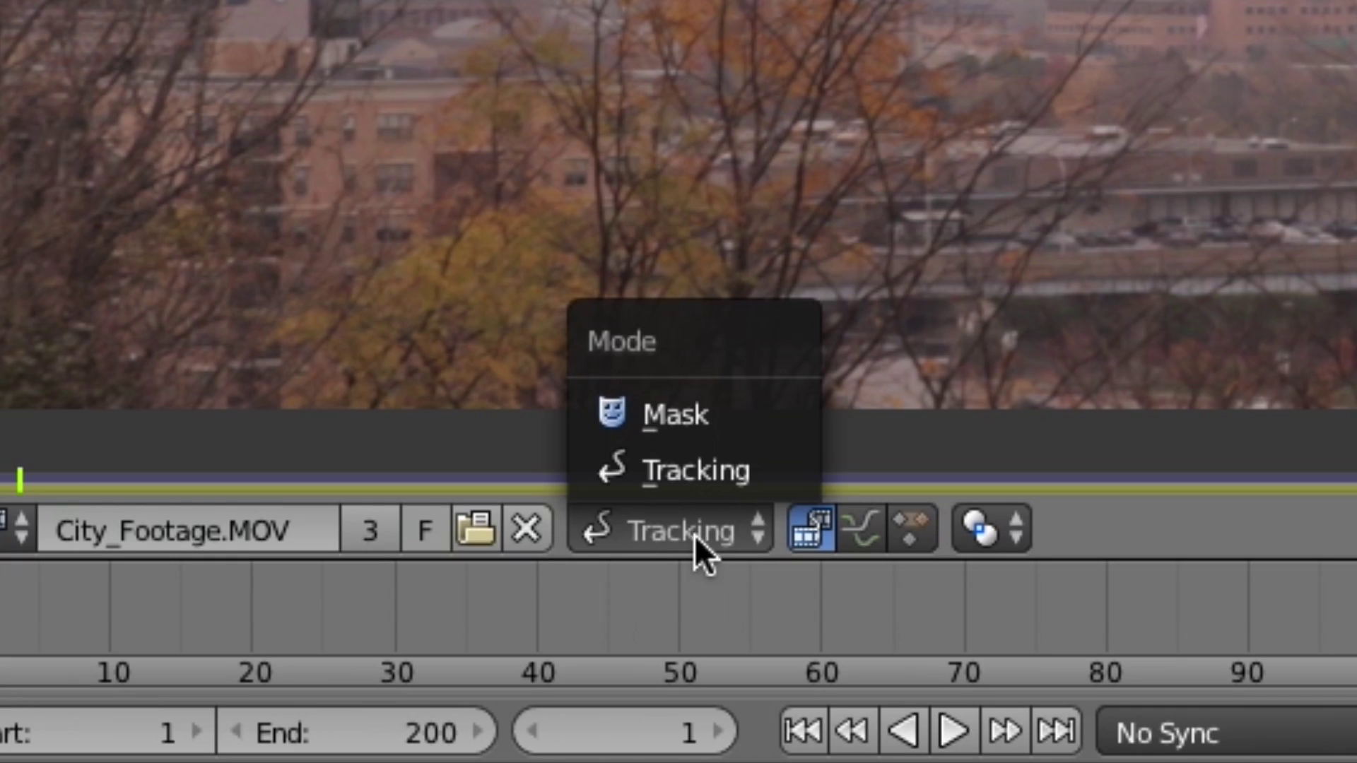
click(702, 414)
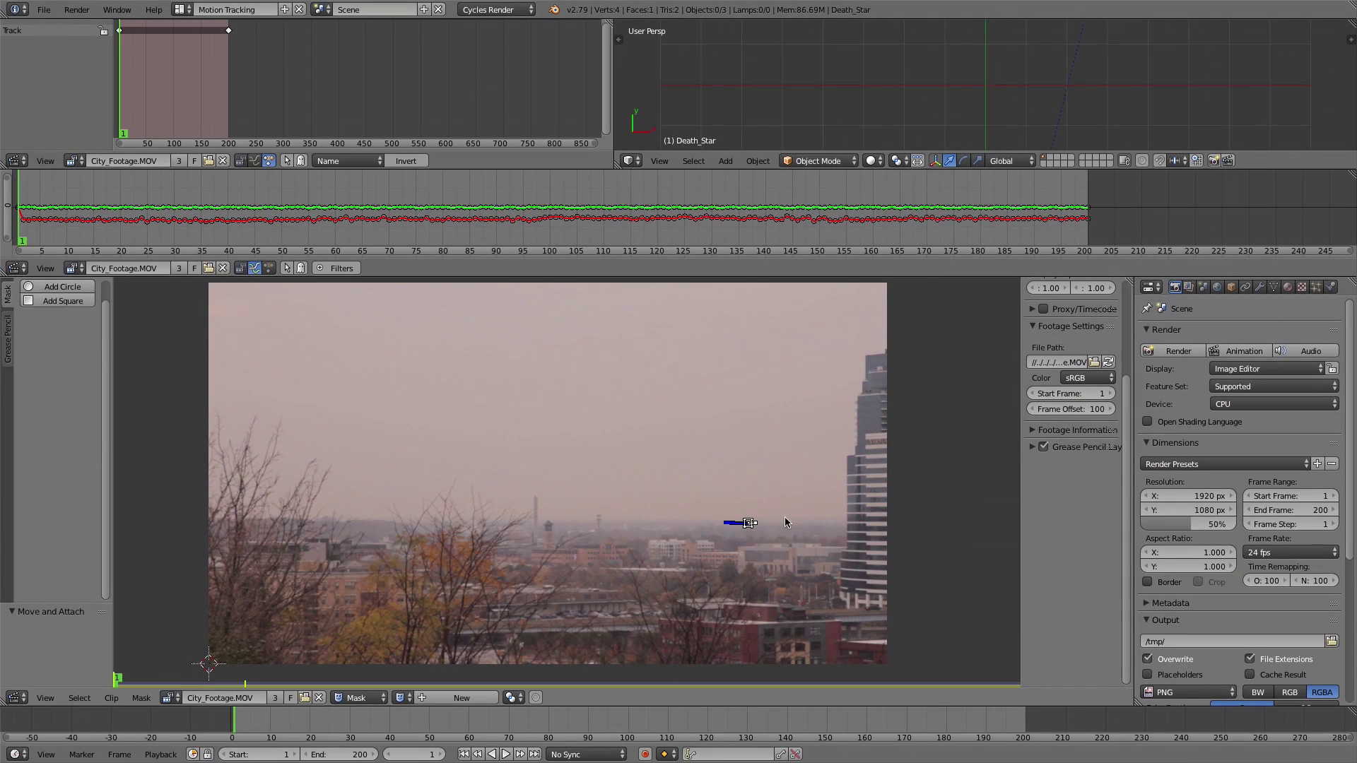
Start a mask spline on the lower part of the tall building's left edge and extend it up to the first ledge
scroll(828, 524, up, 1)
middle_drag(937, 524, 713, 494)
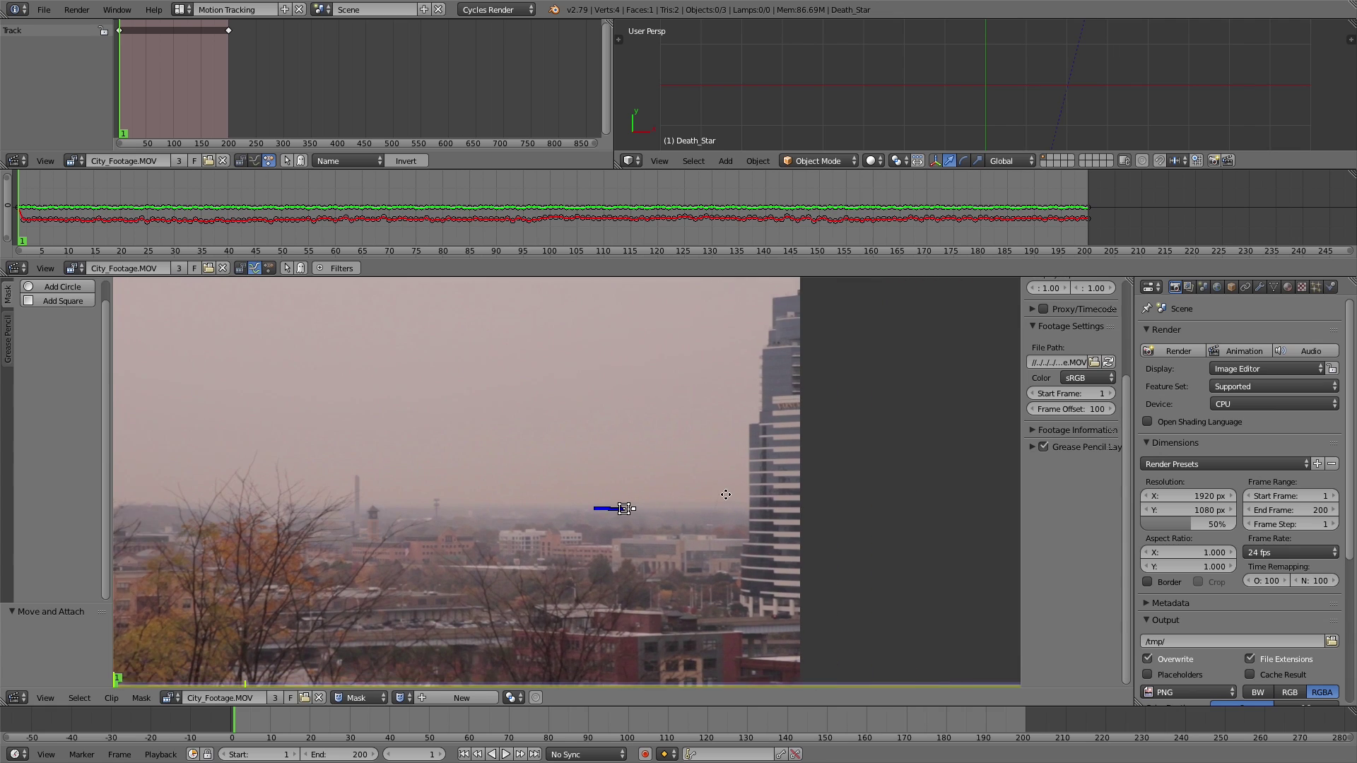
scroll(836, 506, up, 2)
middle_drag(880, 515, 793, 493)
scroll(776, 494, up, 1)
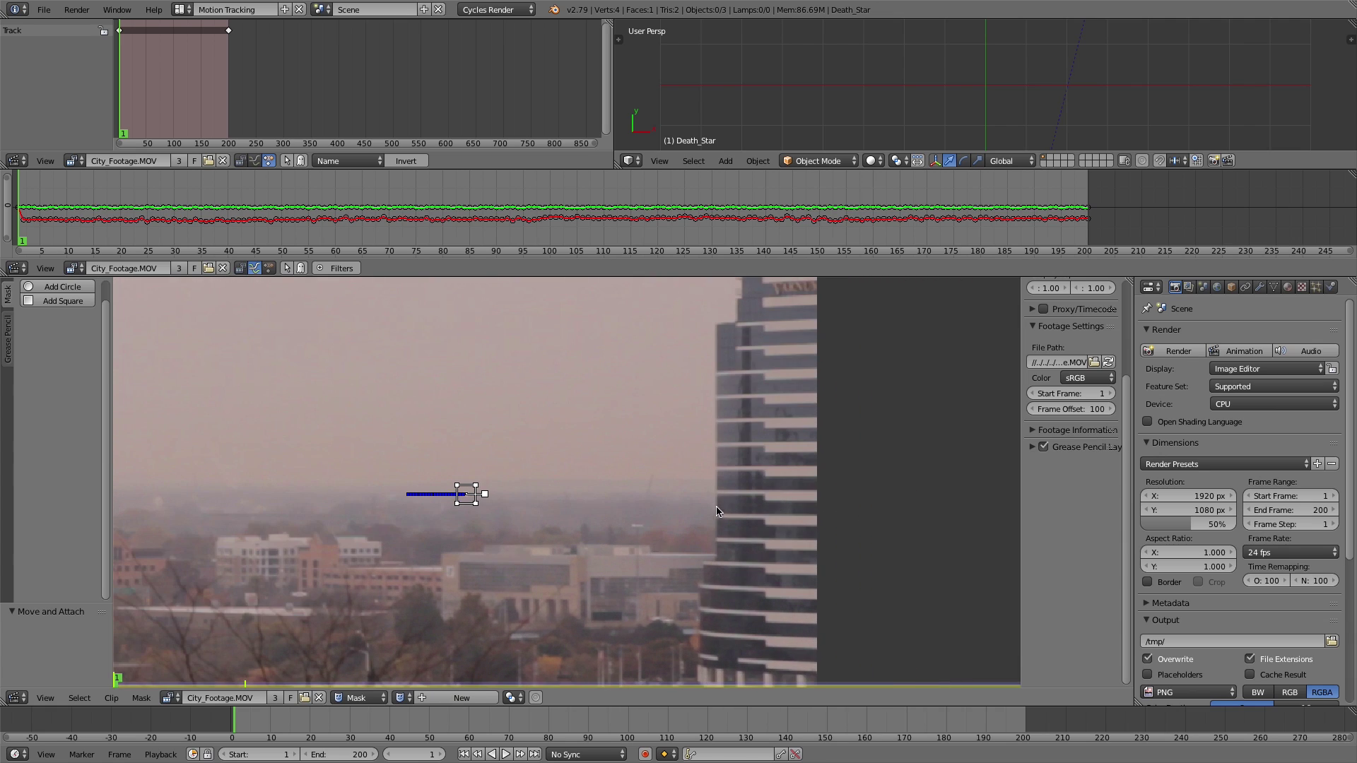
ctrl+click(719, 553)
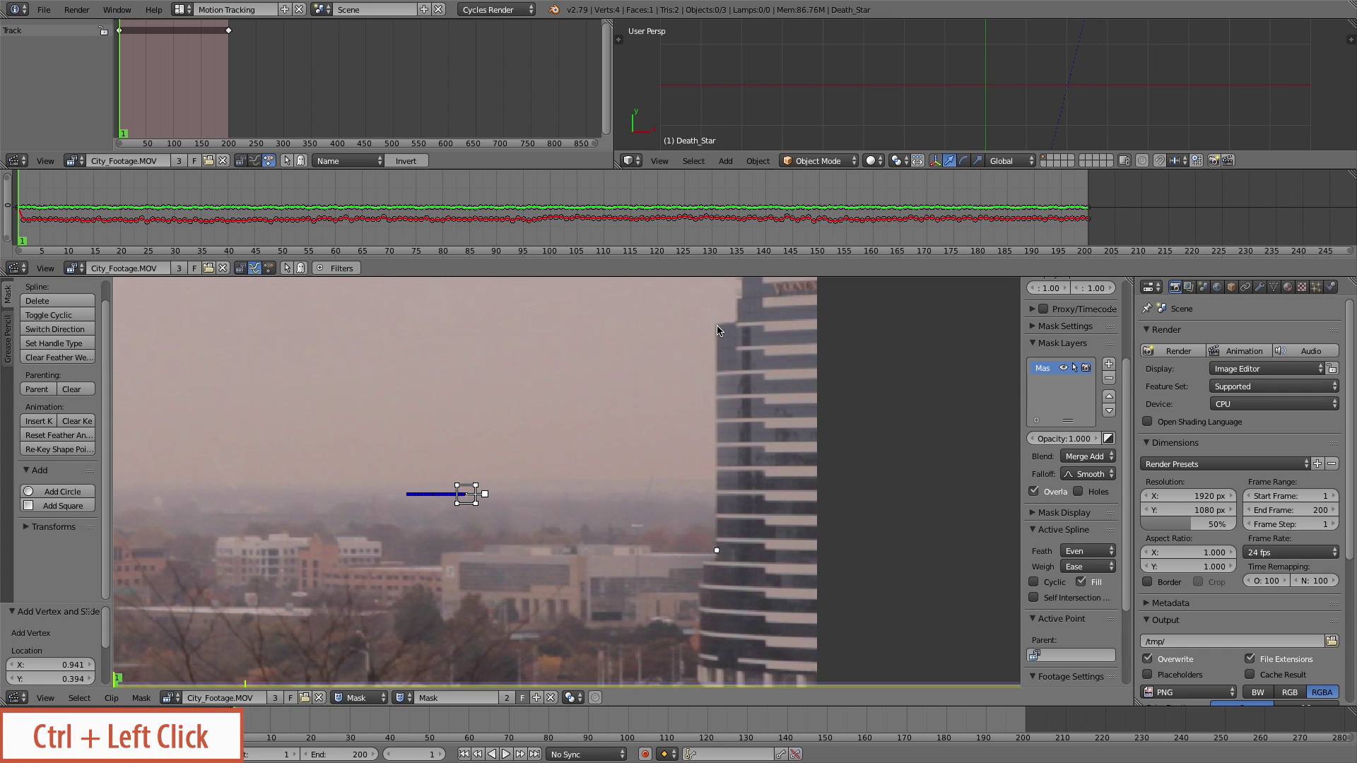
middle_drag(763, 357, 723, 458)
scroll(724, 458, up, 2)
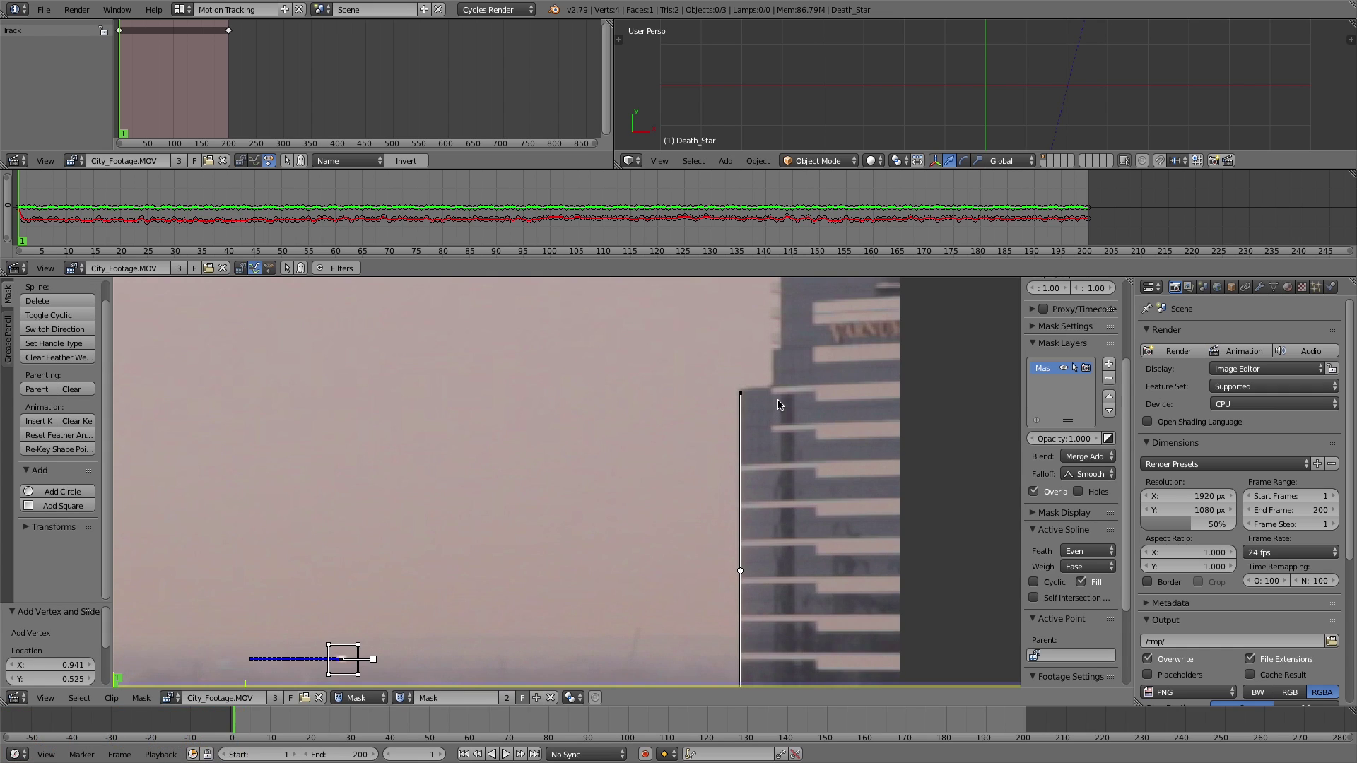
Trace the mask around the building's lower ledge and up the wall to the first balcony notches
scroll(795, 384, up, 2)
middle_drag(875, 359, 663, 541)
scroll(661, 540, up, 1)
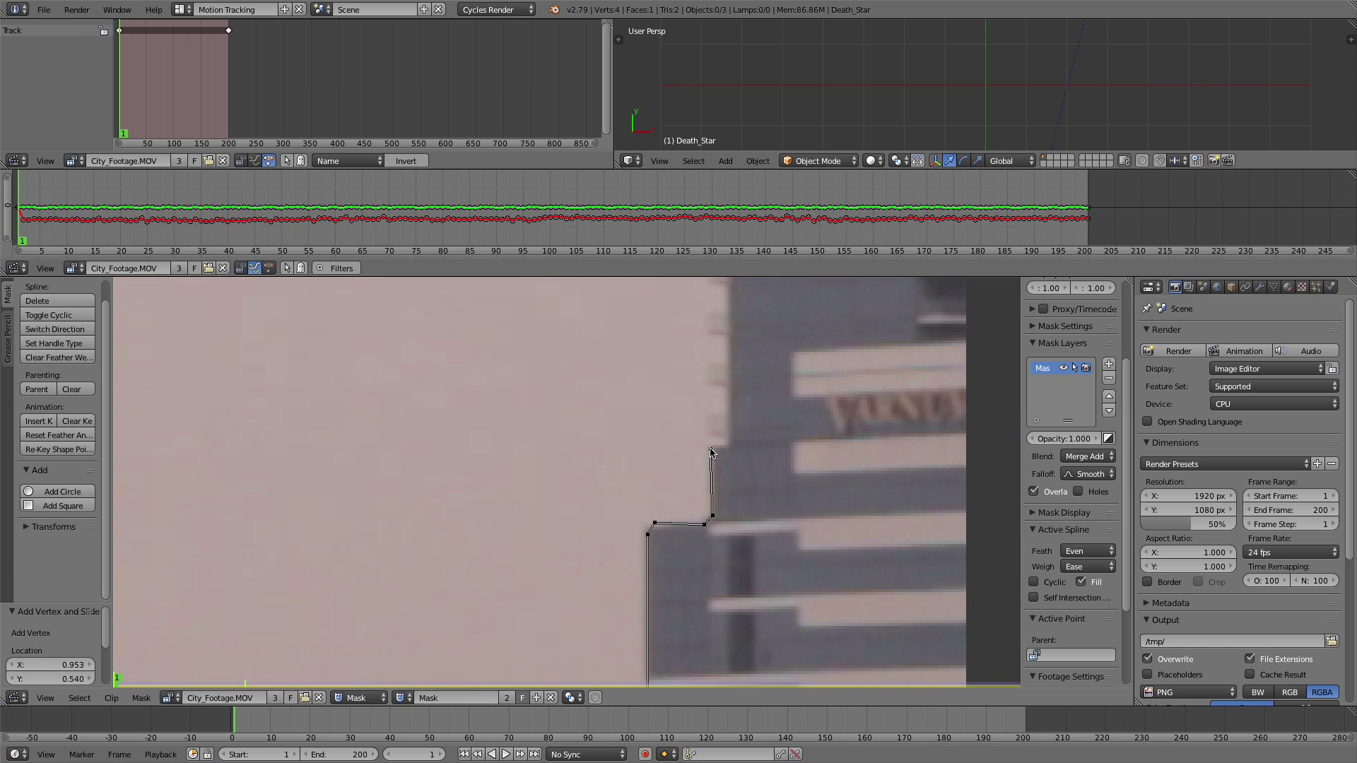
ctrl+click(726, 416)
scroll(727, 416, up, 4)
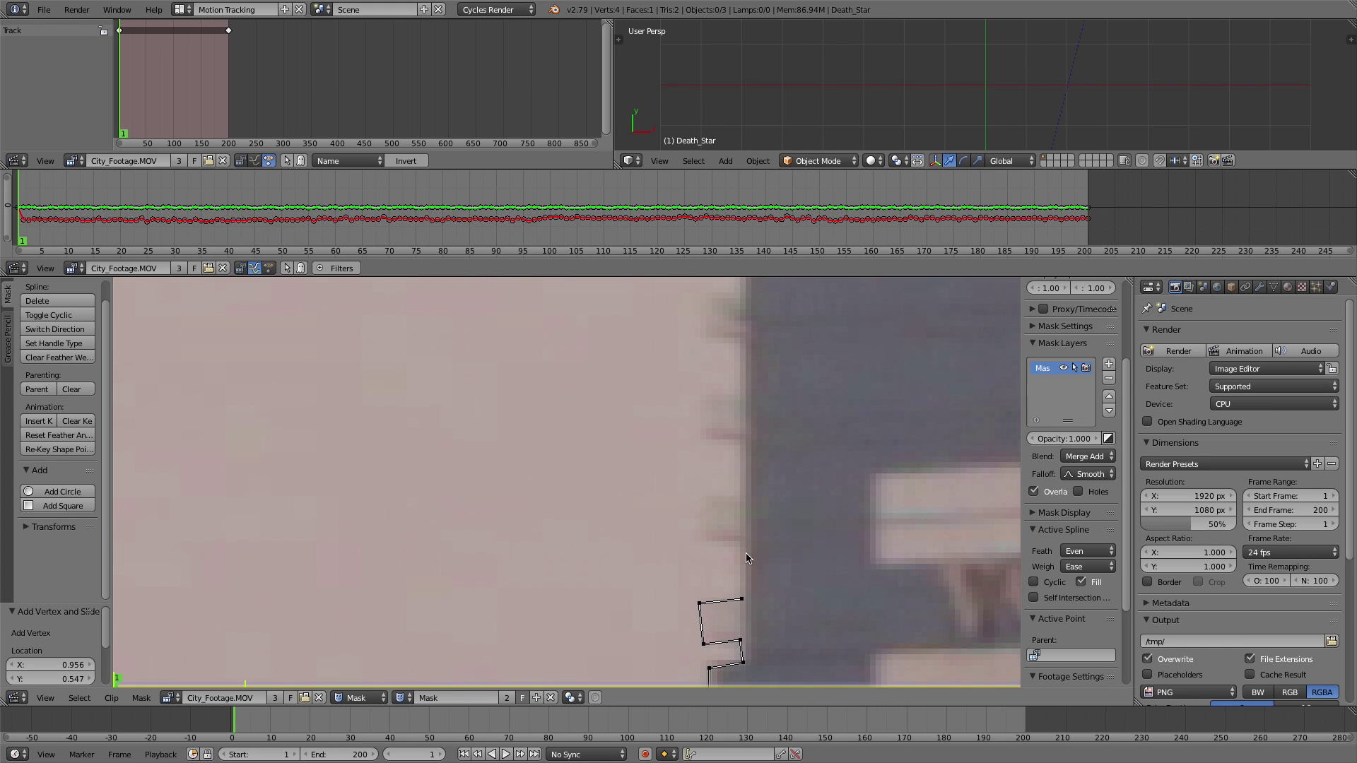
Continue the mask up the building's left edge, following each small balcony notch in and out
ctrl+click(699, 542)
ctrl+click(738, 445)
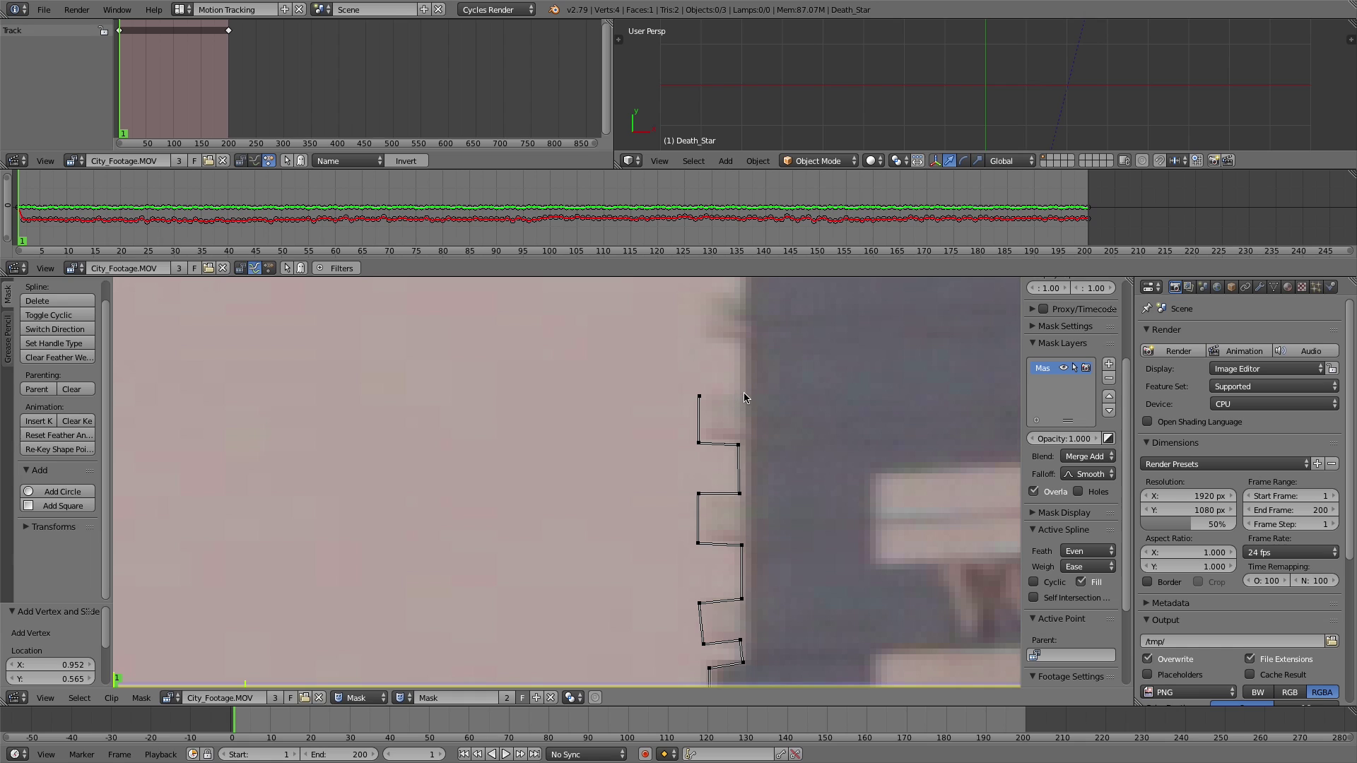
middle_drag(742, 409, 722, 542)
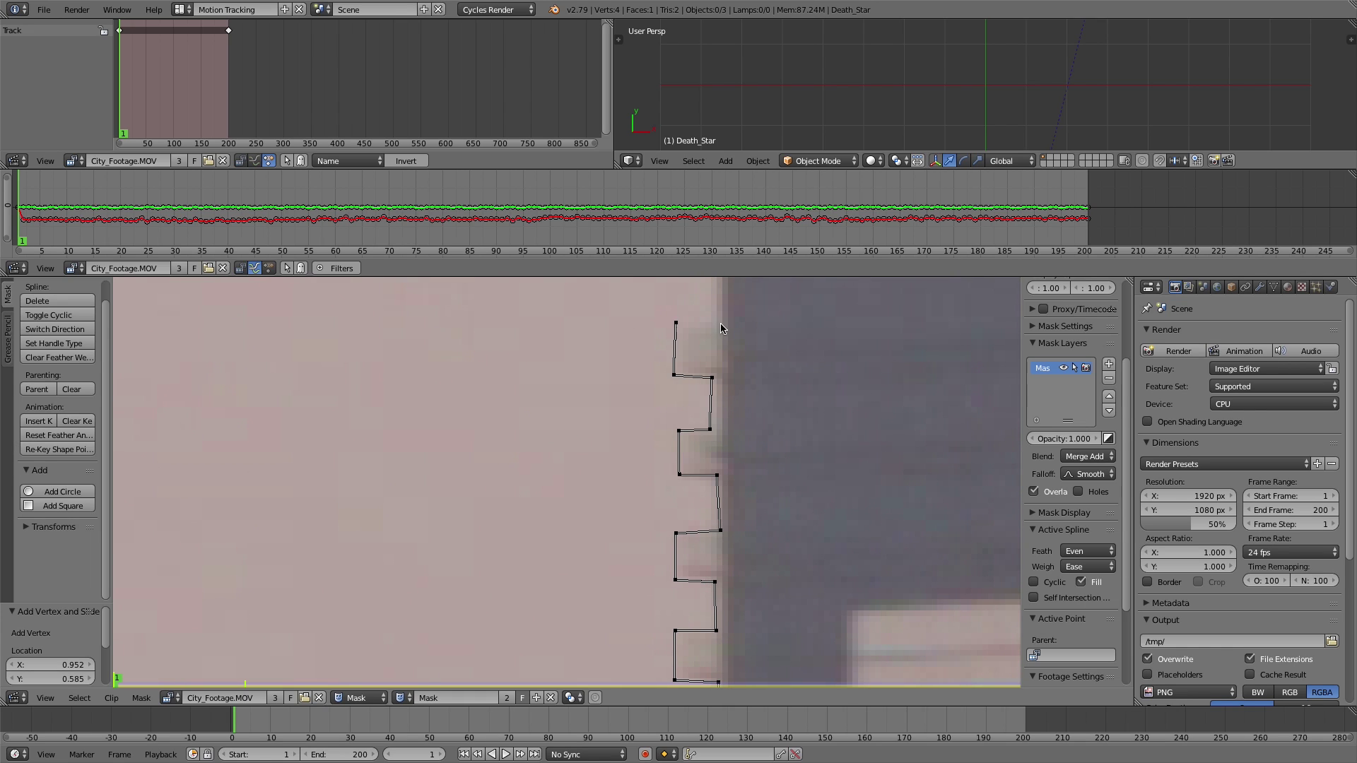
ctrl+click(712, 323)
middle_drag(712, 323, 704, 576)
ctrl+click(703, 519)
ctrl+click(667, 511)
ctrl+click(666, 456)
ctrl+click(709, 455)
ctrl+click(711, 390)
Trace the mask over the building's upper setbacks and along its roofline to the footage's right border
middle_drag(712, 390, 722, 475)
ctrl+click(660, 511)
ctrl+click(660, 476)
middle_drag(800, 309, 701, 577)
ctrl+click(700, 575)
ctrl+click(693, 357)
middle_drag(757, 353, 730, 579)
ctrl+click(711, 581)
scroll(578, 367, down, 10)
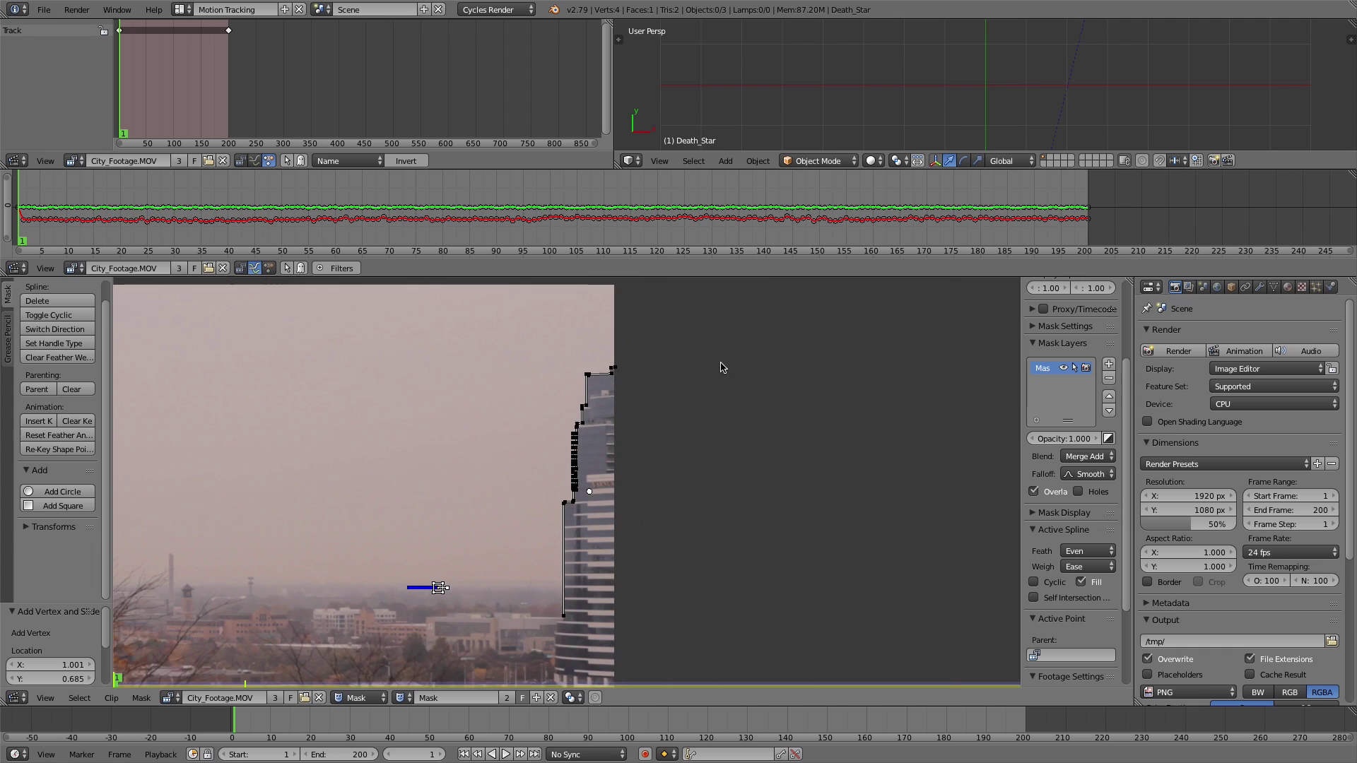
Route the mask outside the footage, back around the low building to the starting point, and make the spline cyclic
scroll(721, 366, down, 1)
middle_drag(720, 367, 701, 311)
ctrl+click(703, 311)
ctrl+click(714, 628)
ctrl+click(537, 643)
scroll(542, 543, up, 6)
ctrl+click(549, 551)
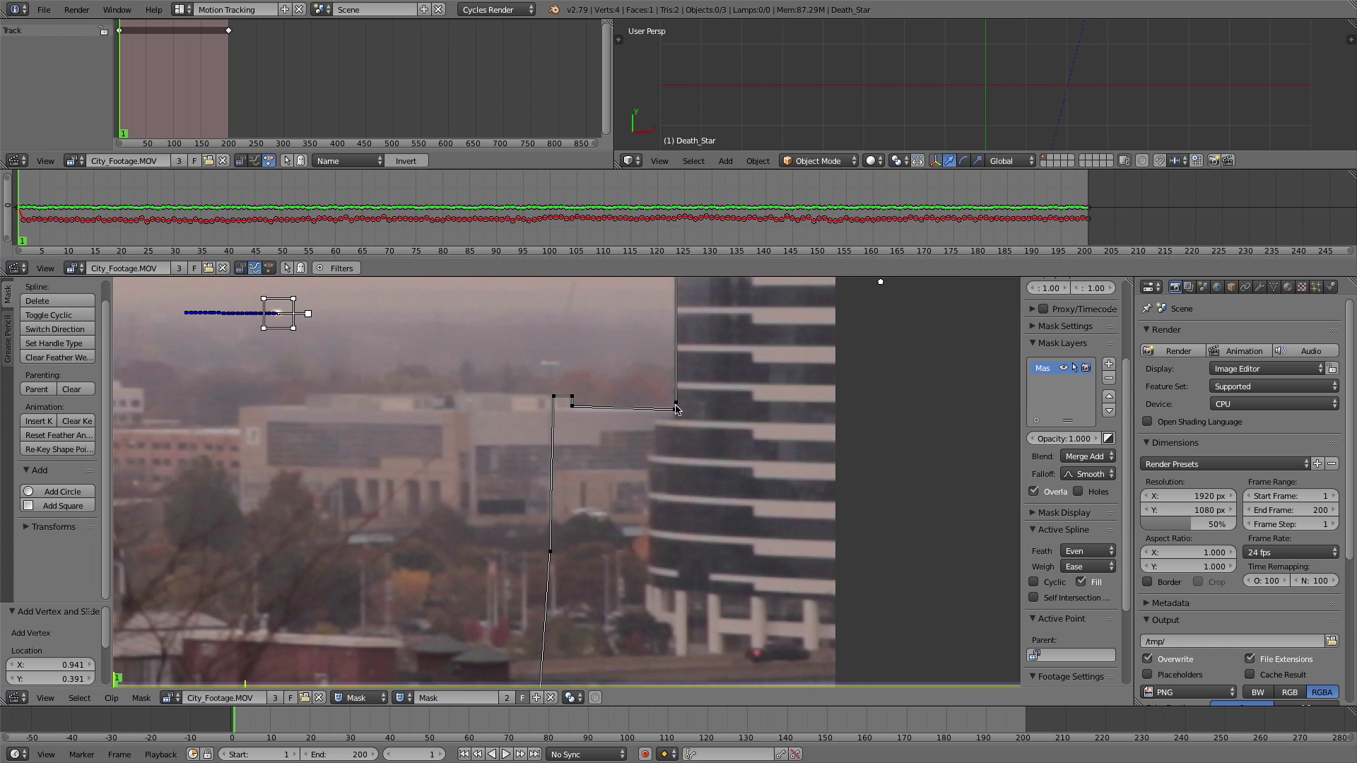
key(alt+c)
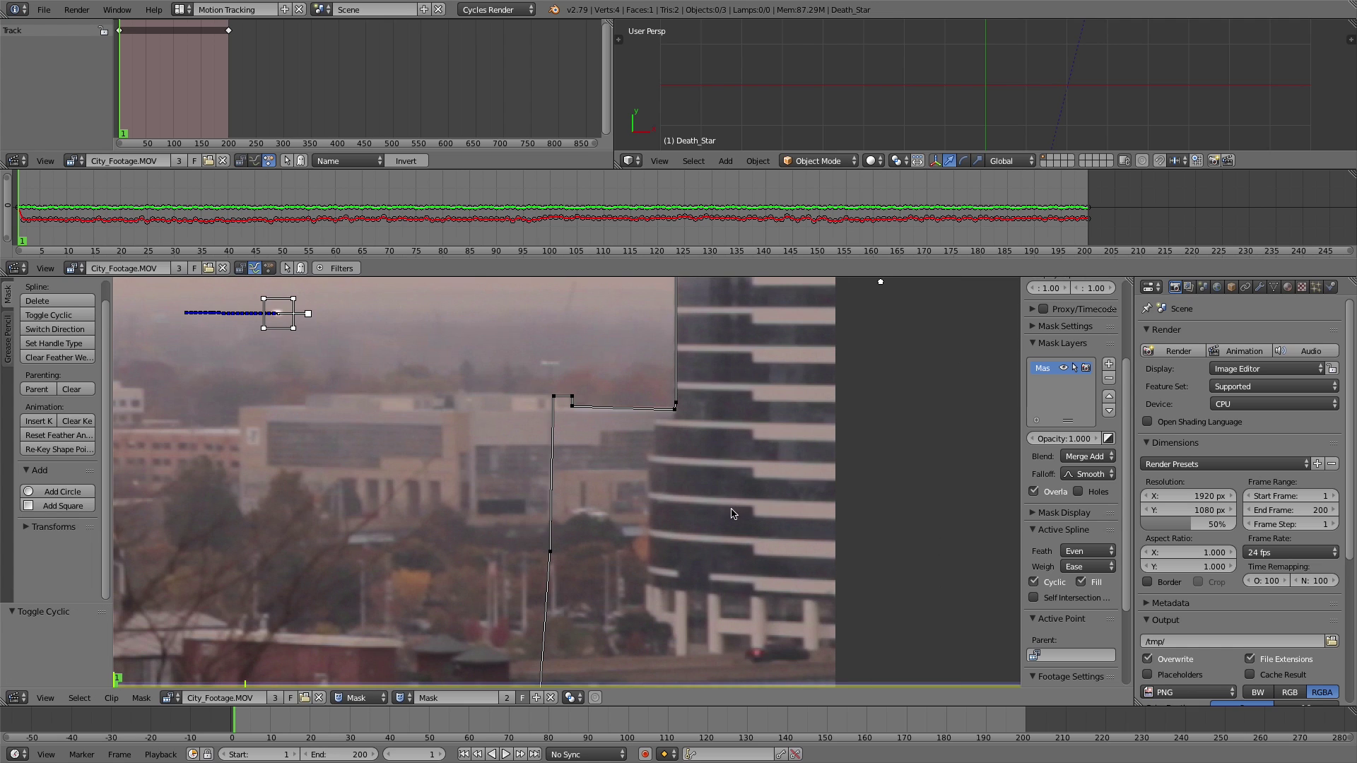
Select all mask points together with the tracking marker and parent the mask to that track
scroll(733, 514, down, 7)
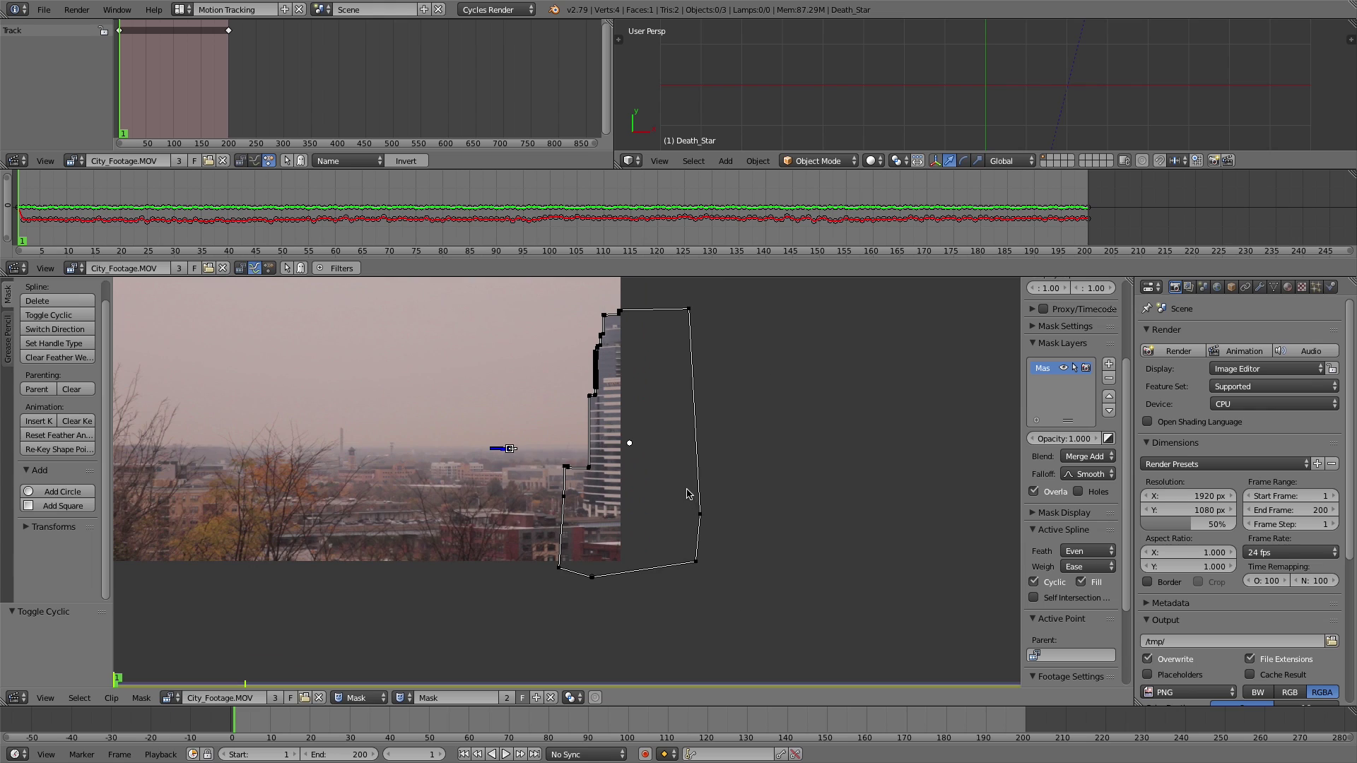
key(a)
middle_drag(715, 357, 850, 389)
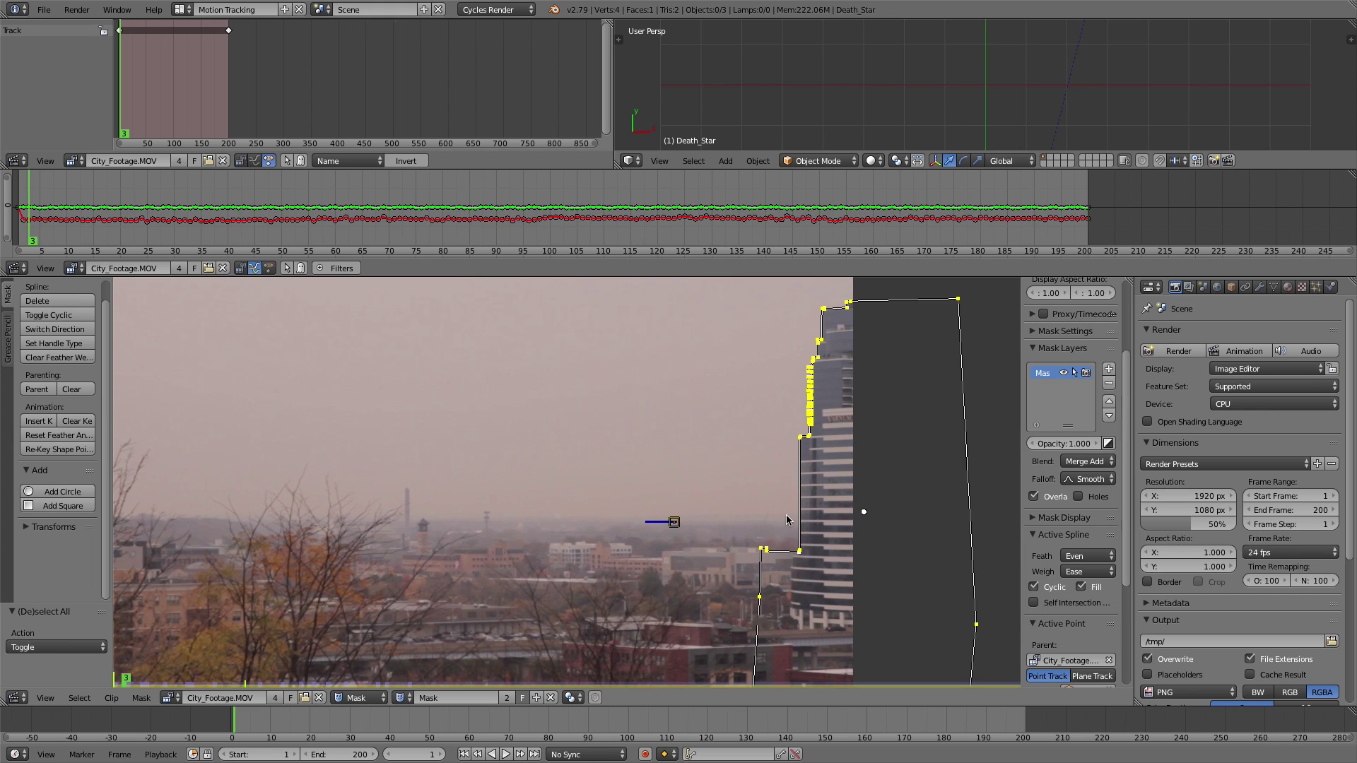
key(a)
key(a)
shift+right_click(675, 526)
key(ctrl+p)
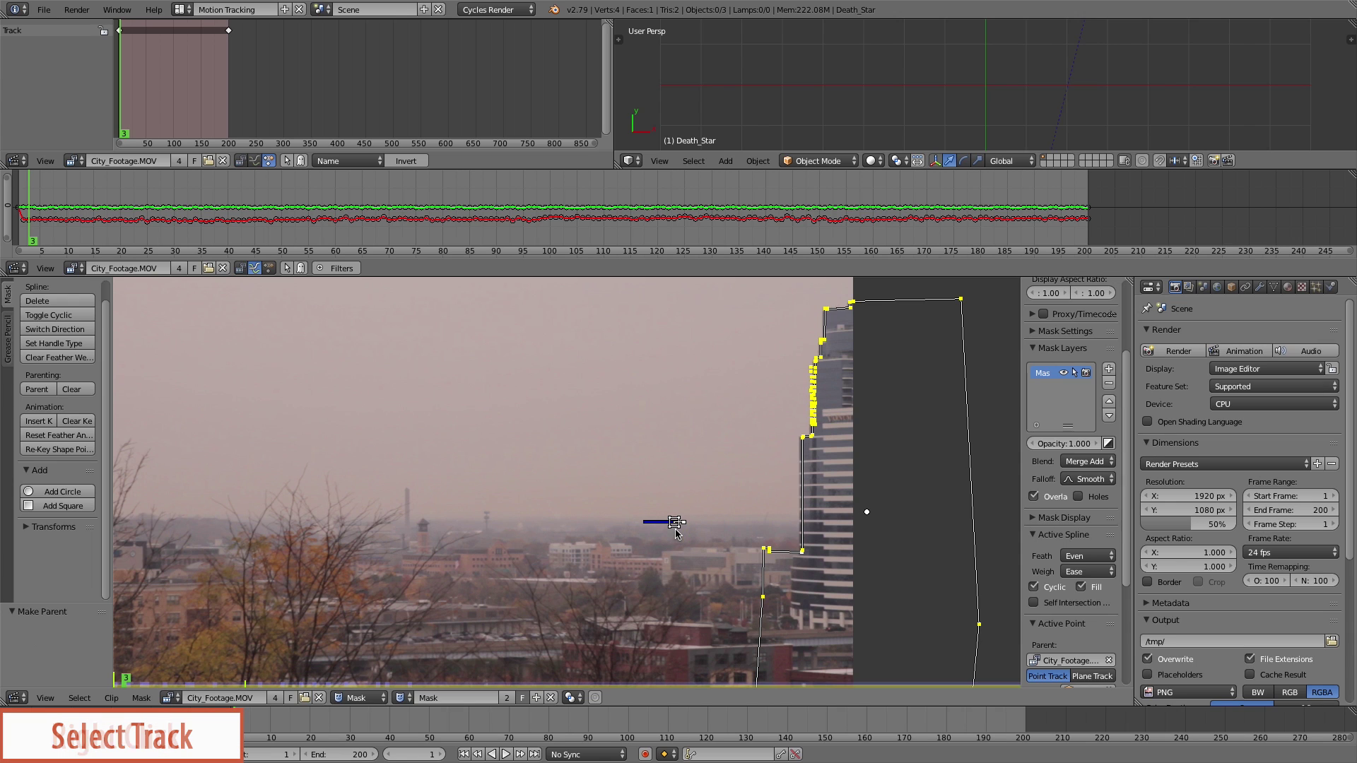
Move the whole mask about -0.003 in X so it lines up with the building's left edge
scroll(978, 472, up, 2)
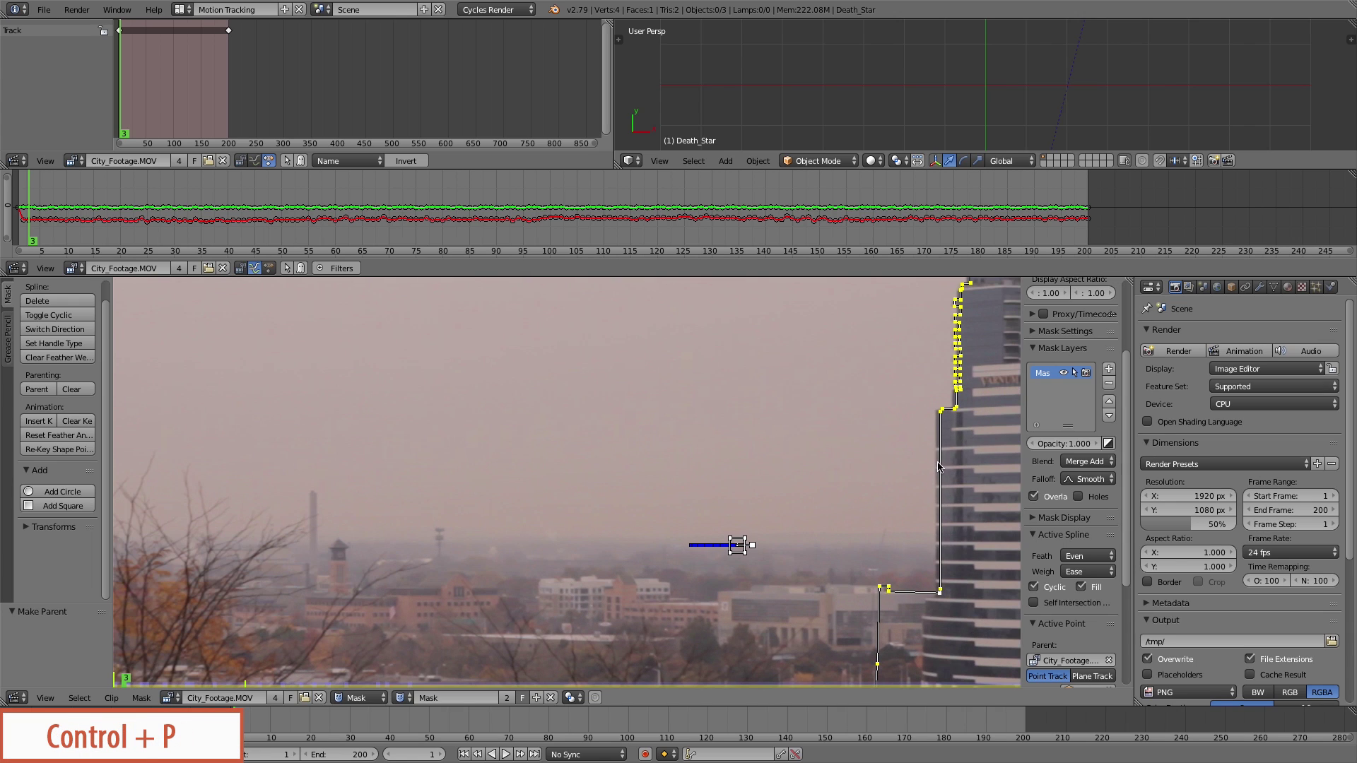
middle_drag(908, 455, 511, 463)
scroll(512, 464, up, 2)
scroll(511, 460, up, 1)
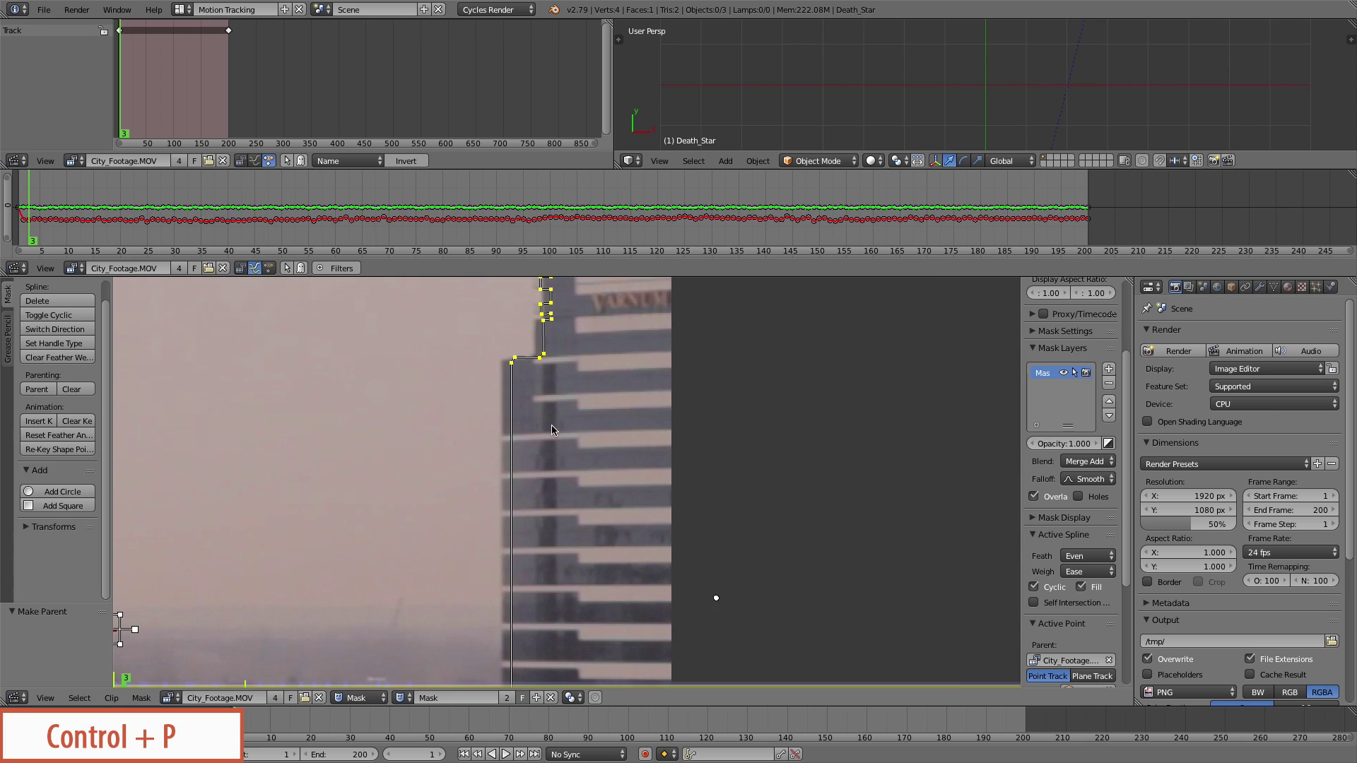
key(g)
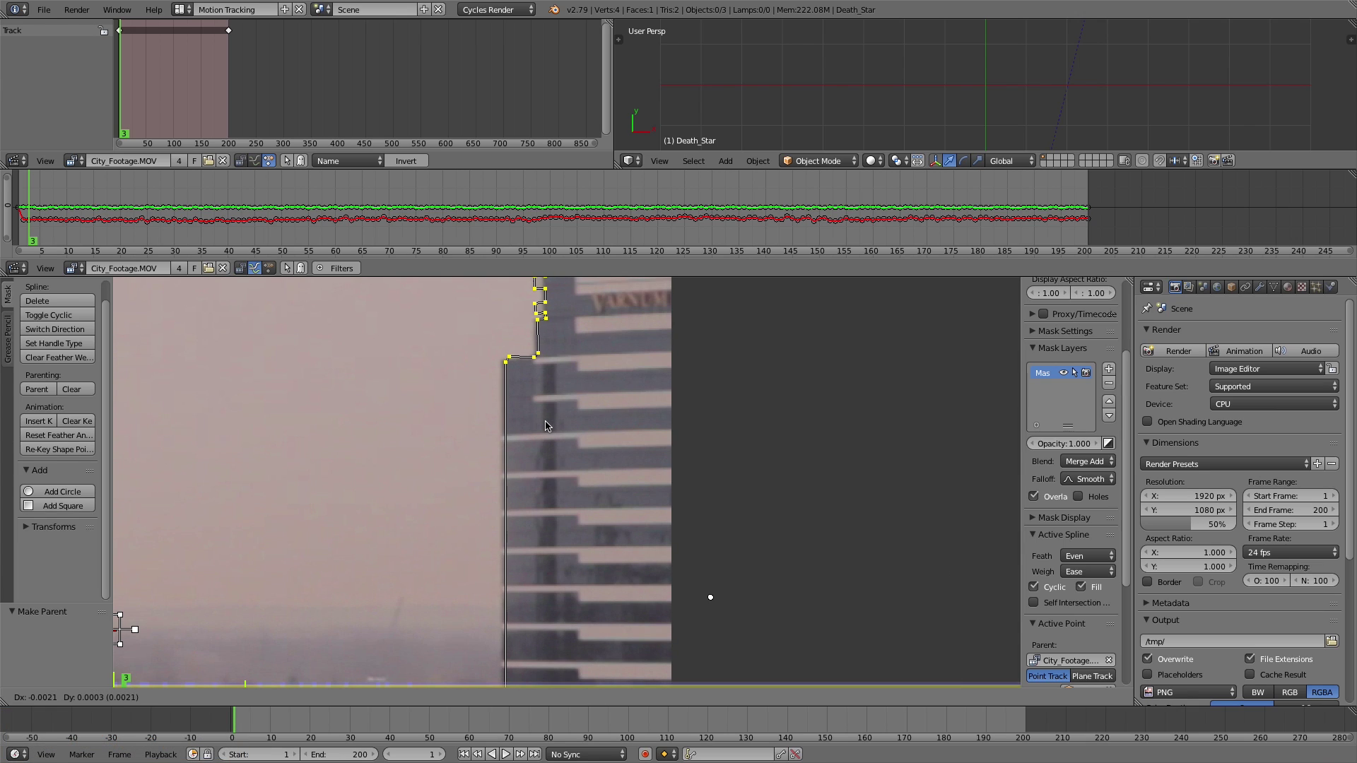
click(542, 426)
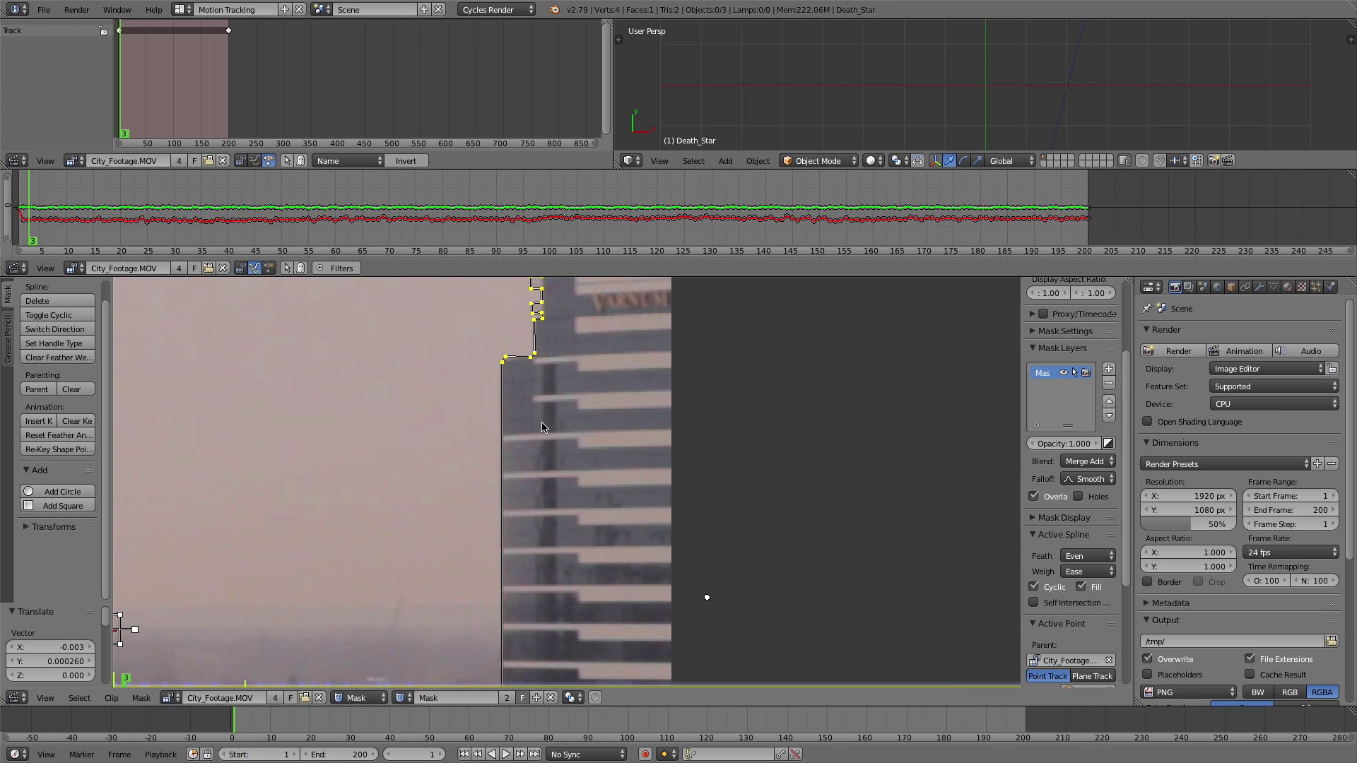
Play the footage to check how well the parented mask follows the building
scroll(547, 426, down, 4)
middle_drag(612, 556, 703, 524)
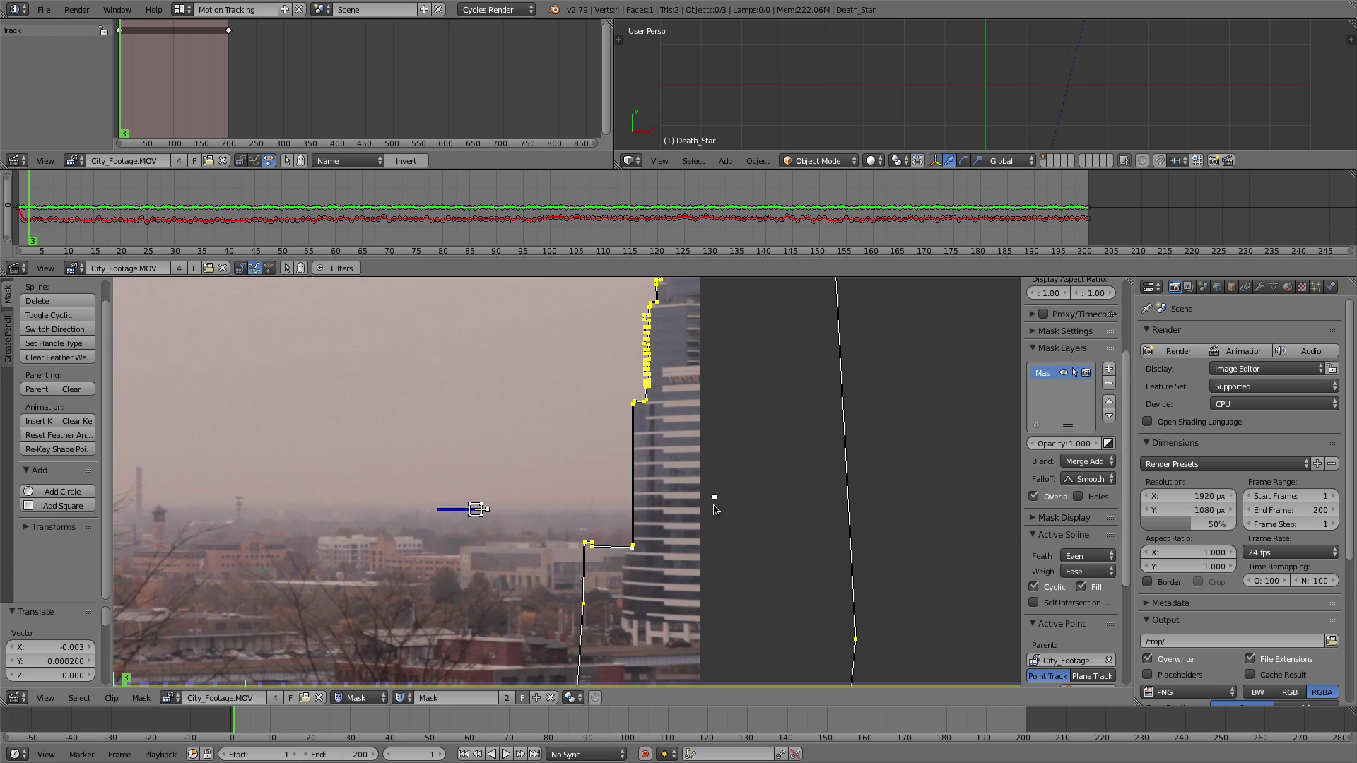
click(506, 755)
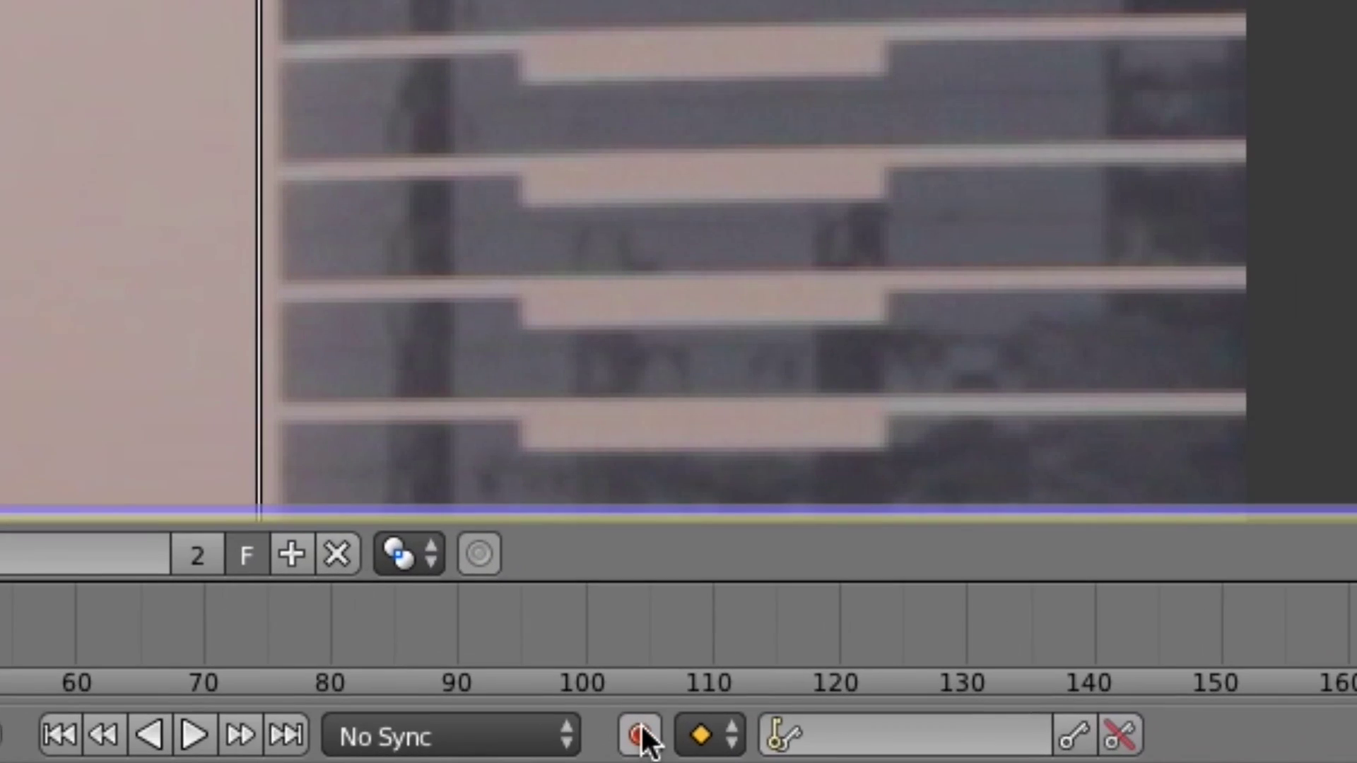
Enable automatic keyframing and, at frame 10, move the mask about 0.003 in X onto the building's edge
click(645, 754)
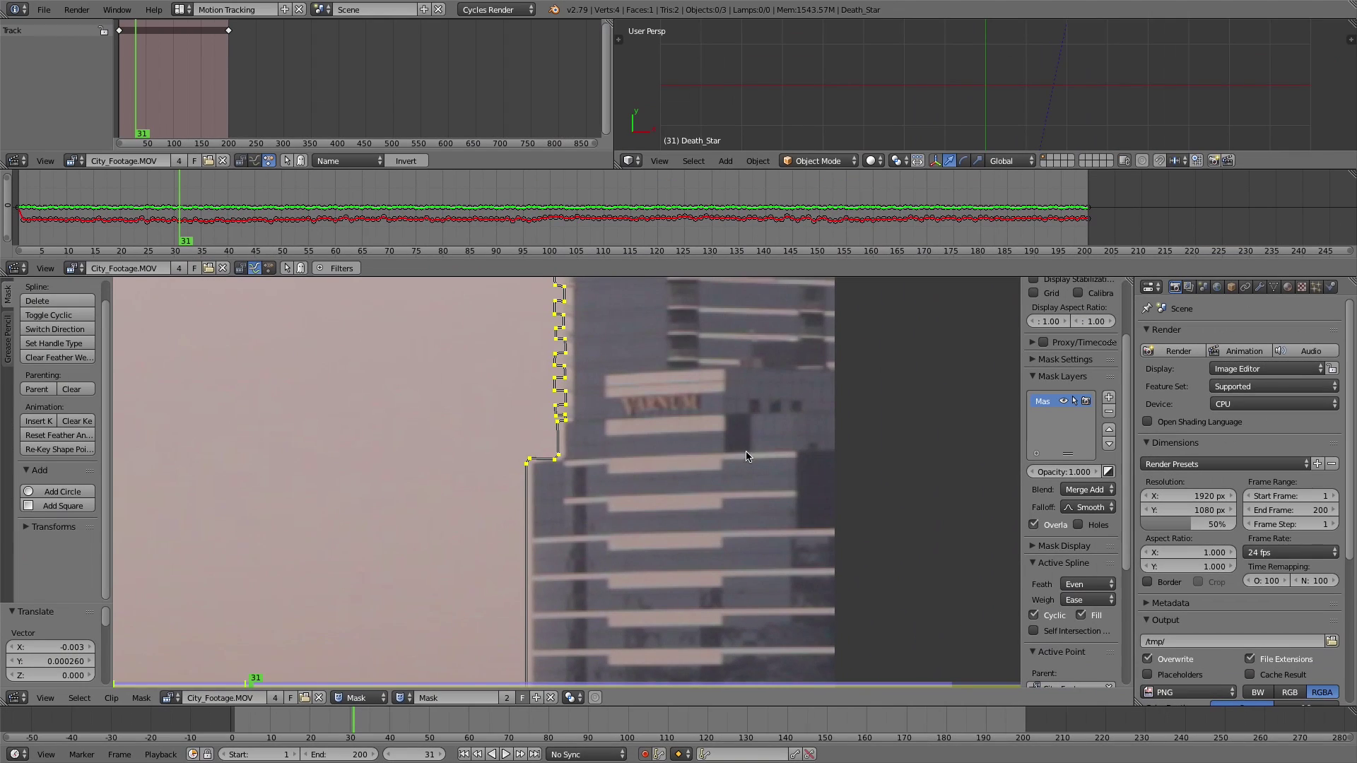
scroll(747, 456, up, 3)
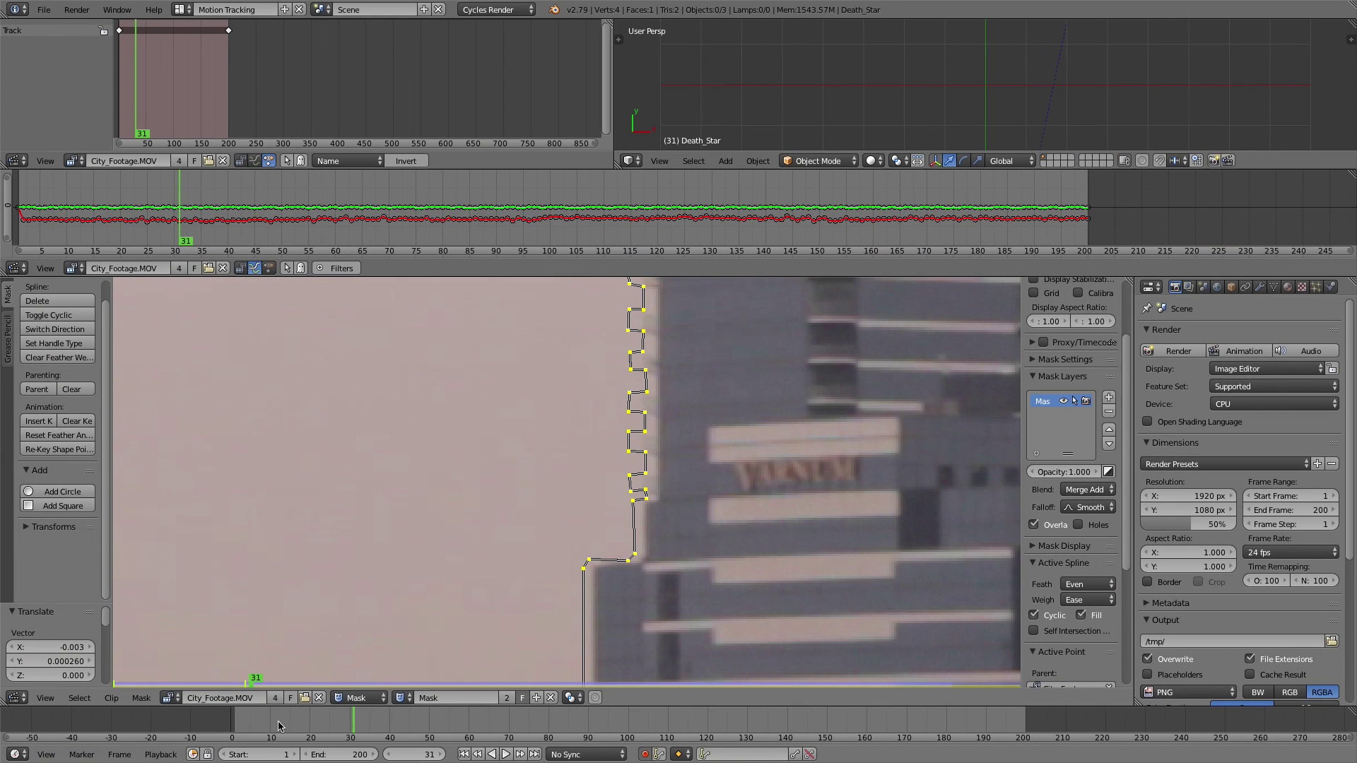
click(271, 726)
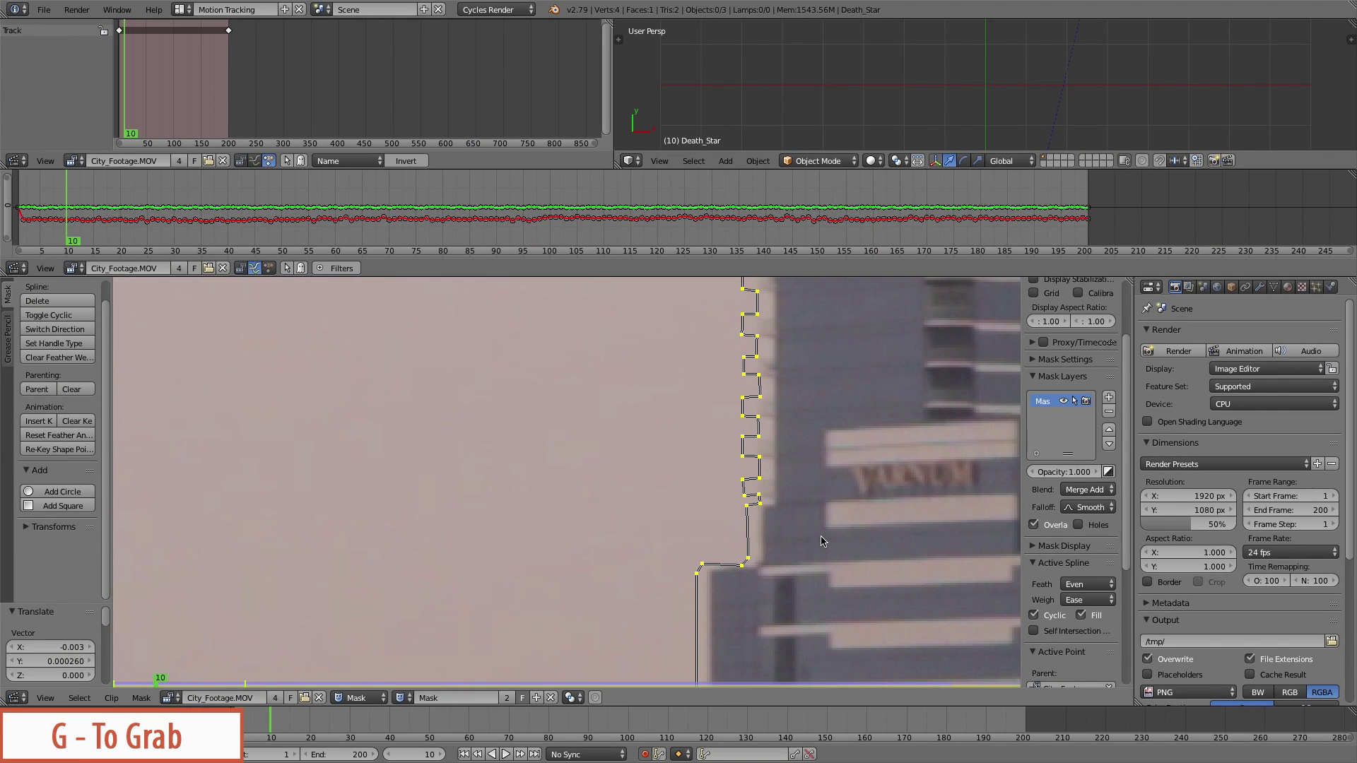
key(g)
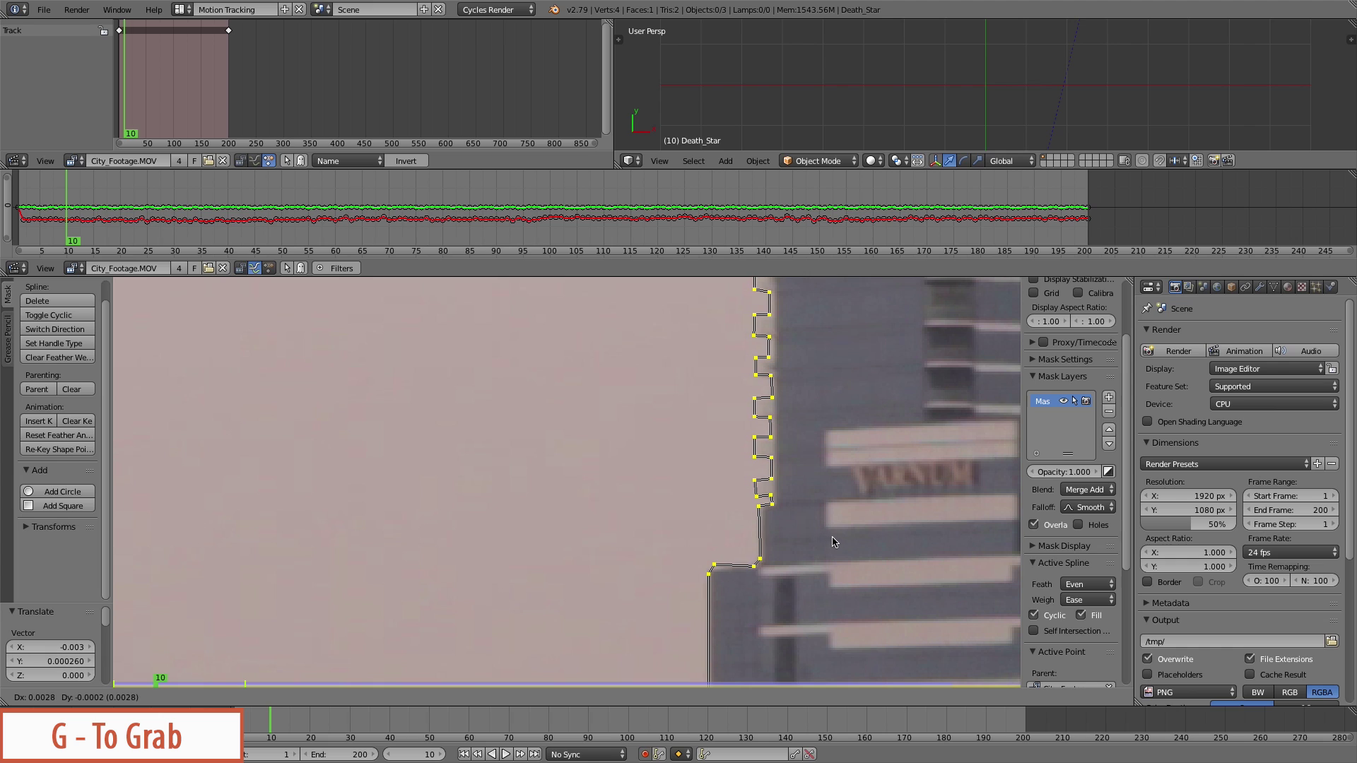
click(833, 538)
Nudge the mask at frame 10 by about 0.001 in X to fit the building's upper storeys
middle_drag(834, 465, 770, 648)
scroll(771, 648, down, 2)
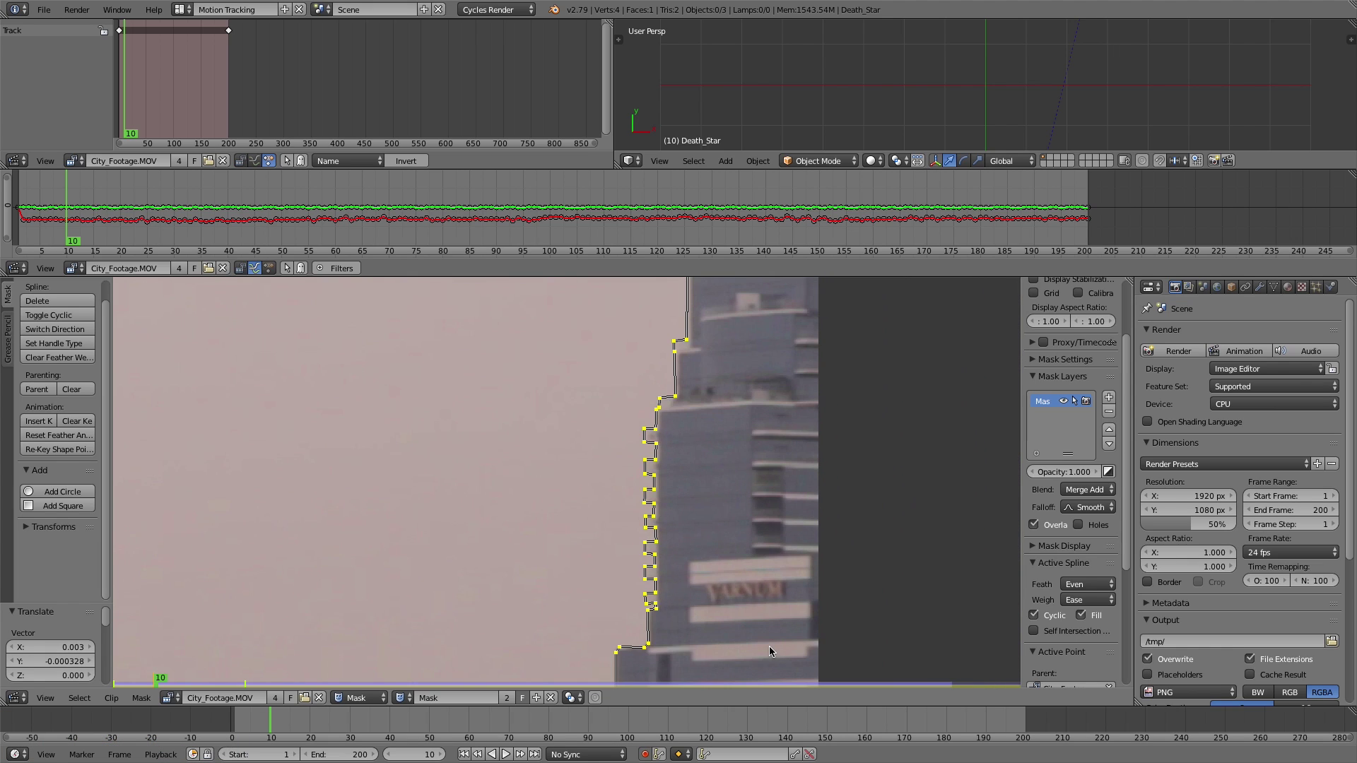
middle_drag(748, 467, 746, 590)
scroll(732, 442, up, 2)
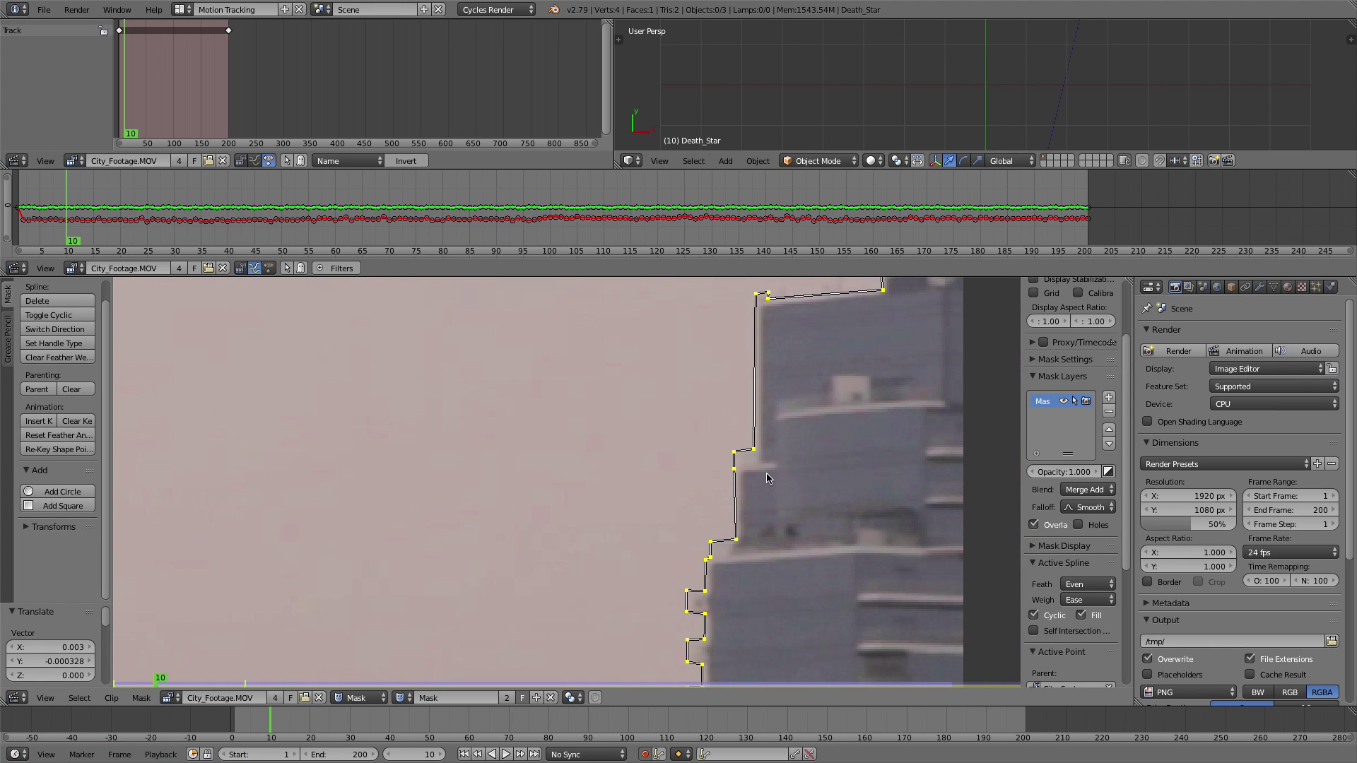
key(g)
click(737, 527)
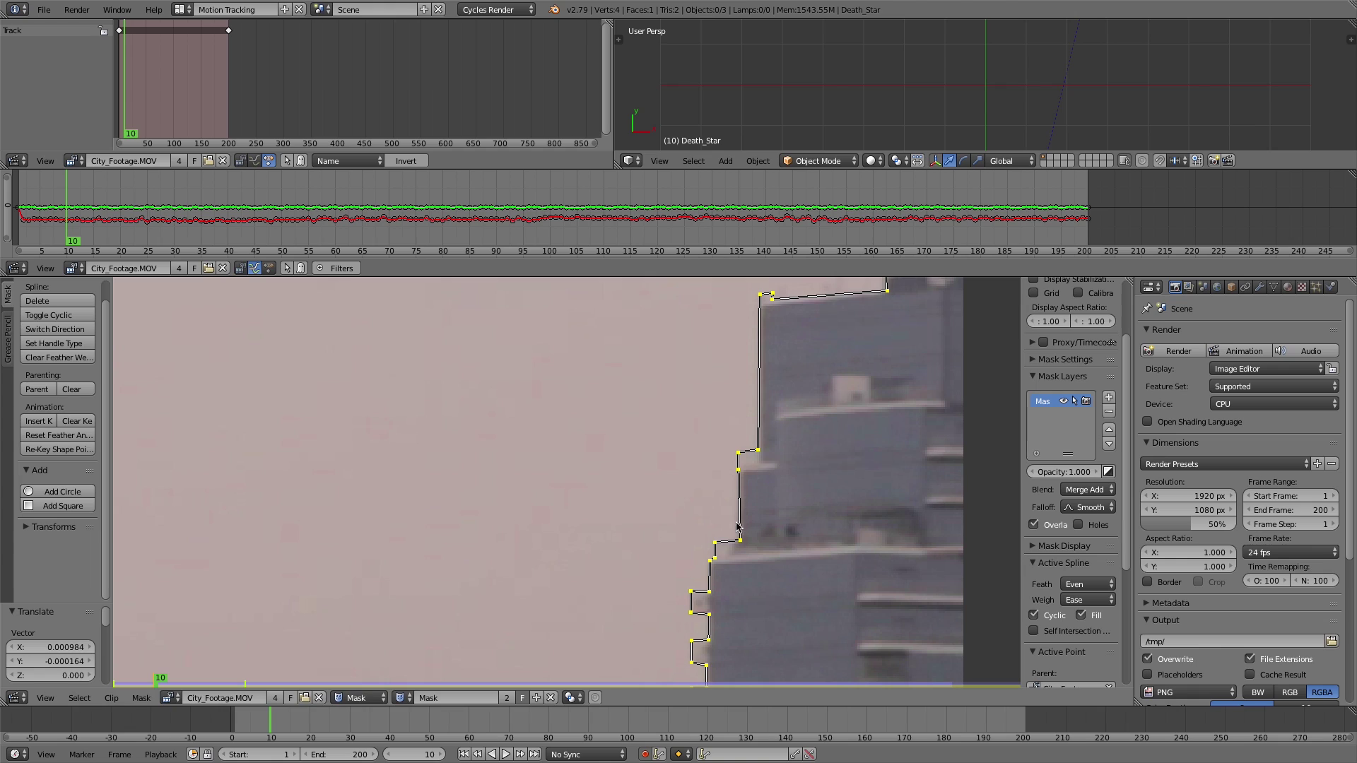
Slide individual mask points at frame 10 to fit the building's upper setbacks and roofline, and check the lower edge
click(740, 489)
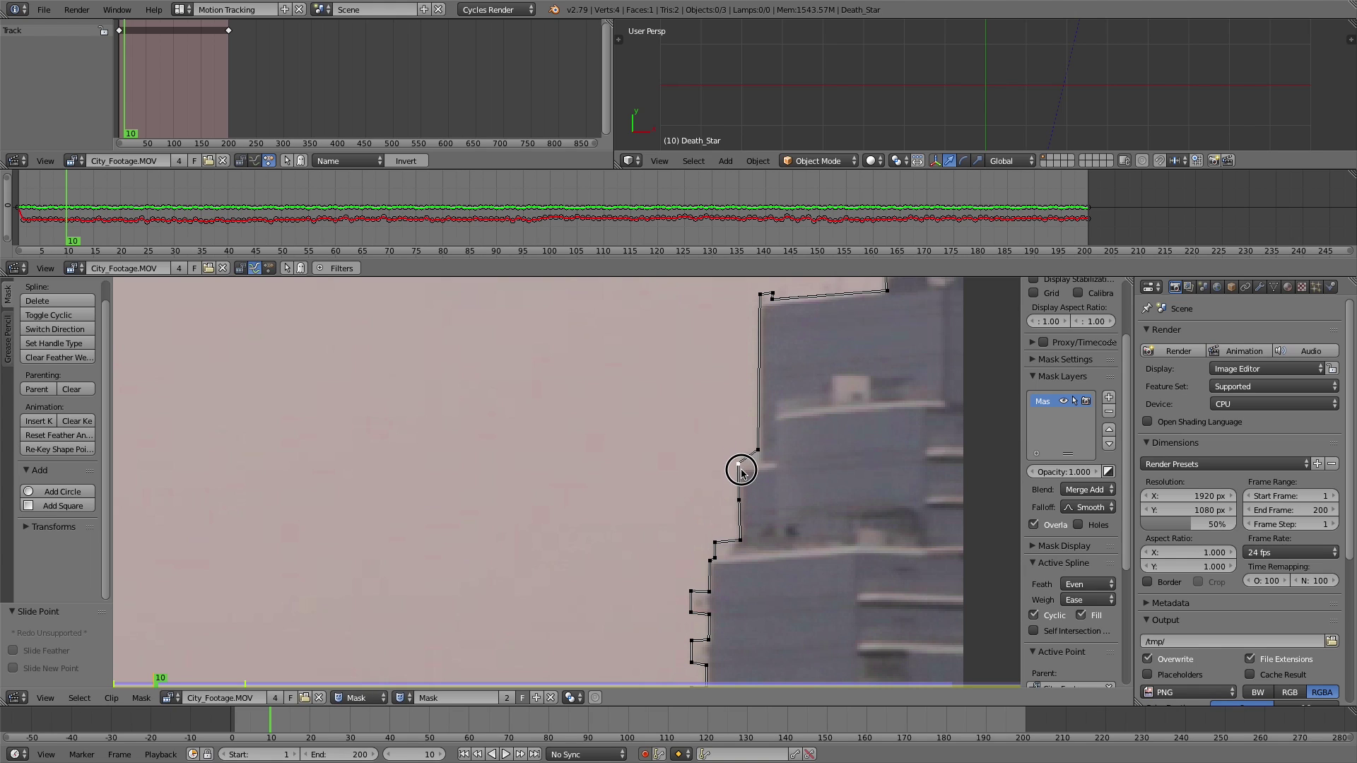
middle_drag(780, 388, 737, 486)
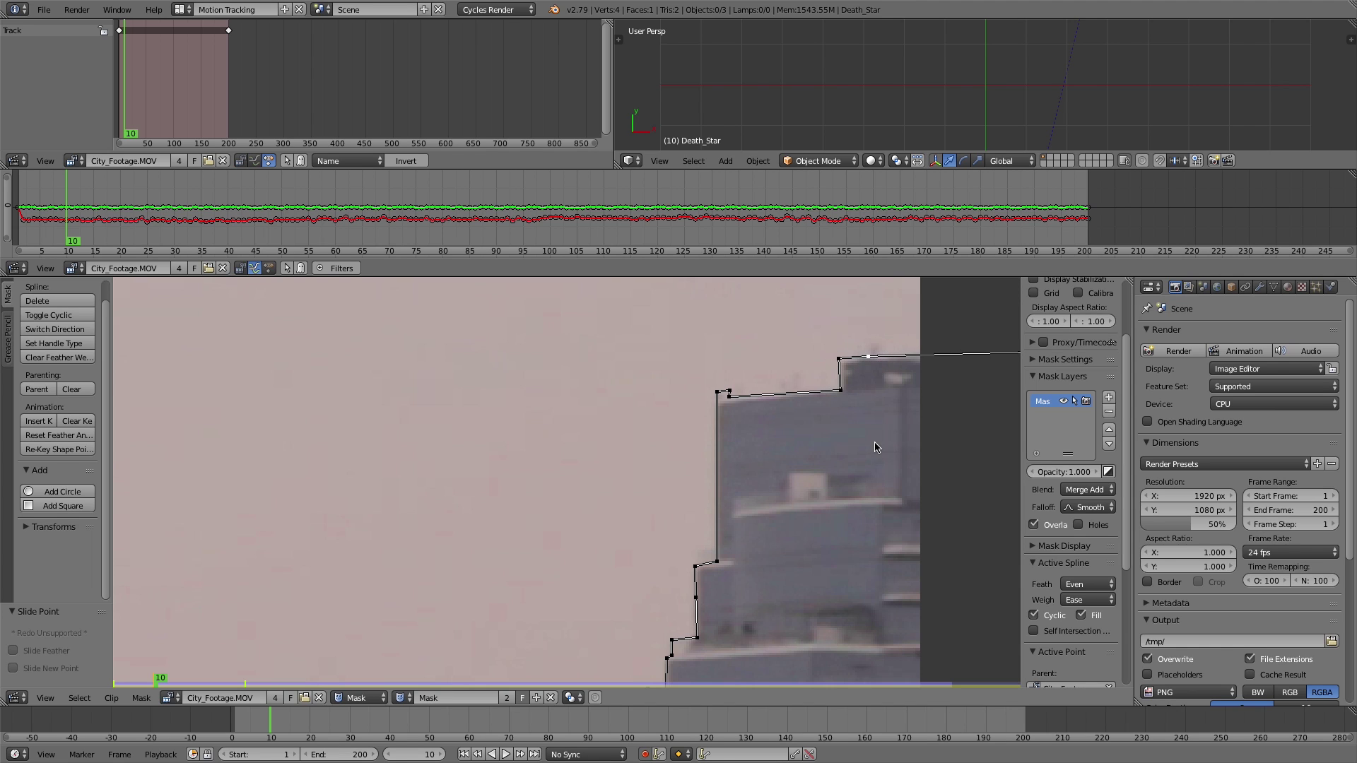
scroll(874, 452, down, 5)
middle_drag(772, 574, 828, 316)
middle_drag(742, 555, 773, 402)
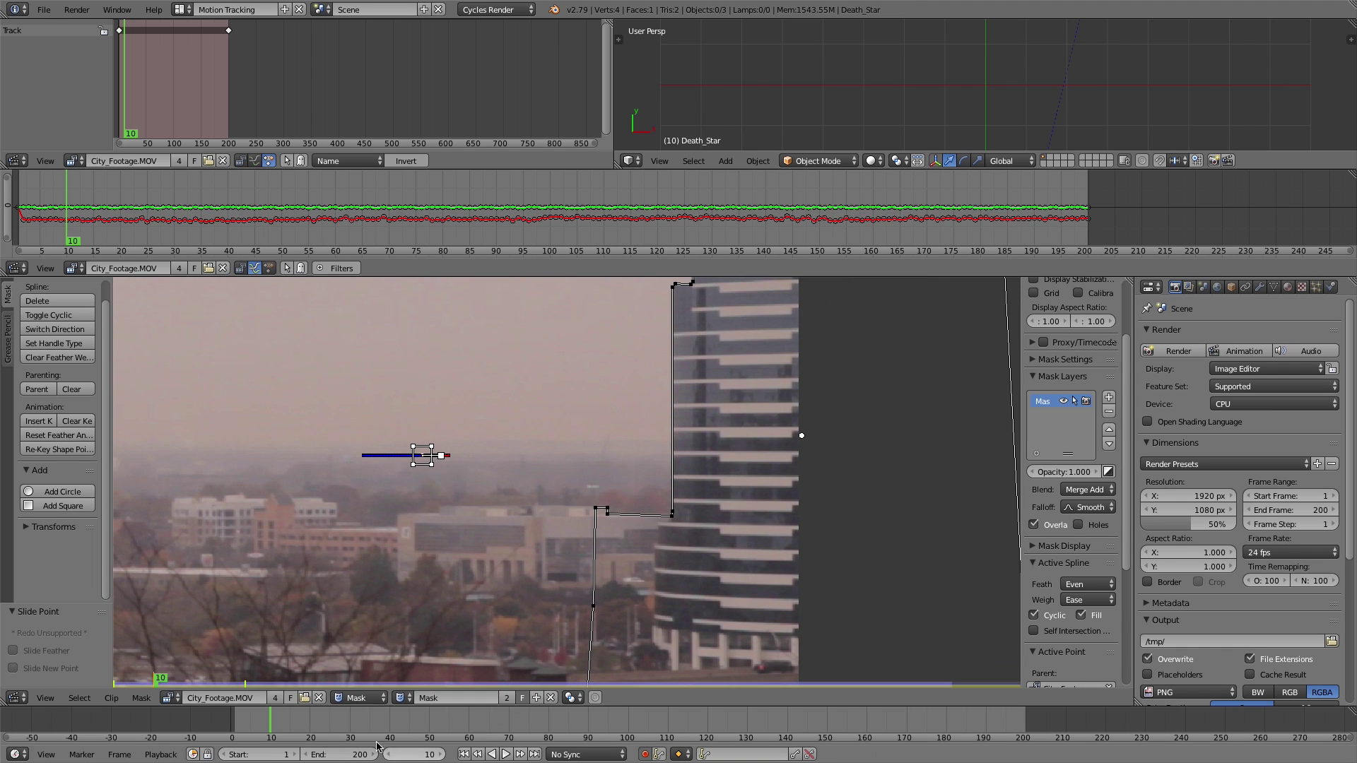
At frame 20, select the mask points along the building's straight lower edge and move them about -0.001 in X
key(Up)
scroll(639, 446, up, 3)
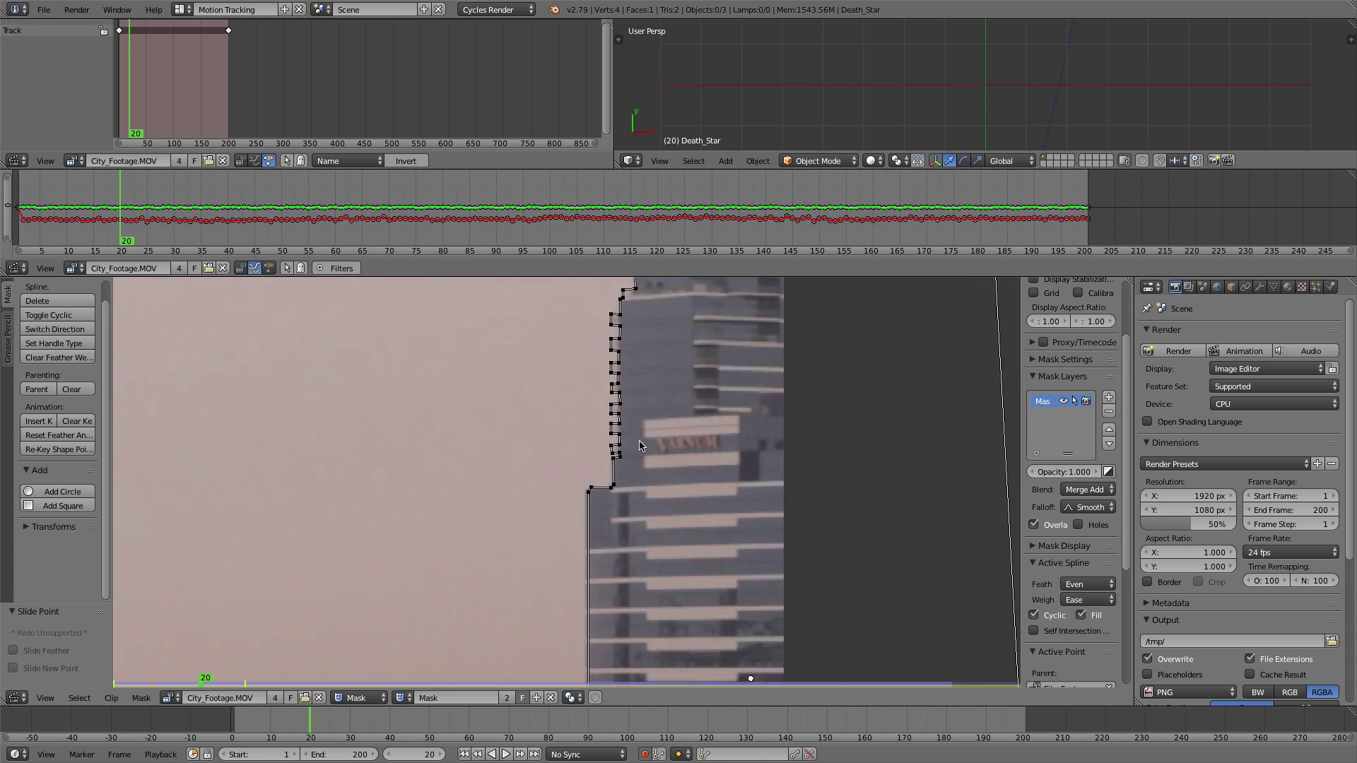
scroll(643, 437, up, 2)
scroll(622, 488, up, 2)
middle_drag(615, 594, 643, 443)
scroll(642, 444, down, 4)
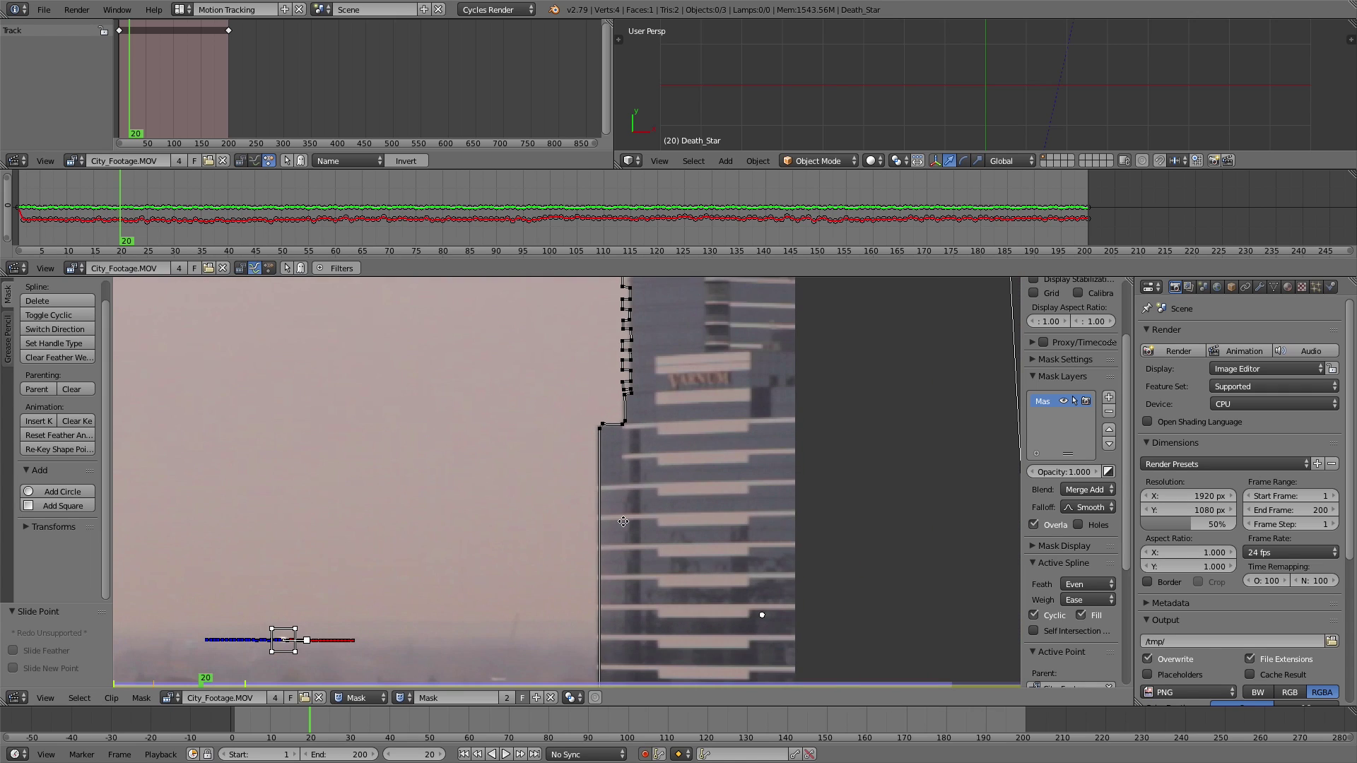
middle_drag(623, 522, 631, 426)
key(b)
drag(570, 307, 612, 657)
scroll(610, 537, up, 1)
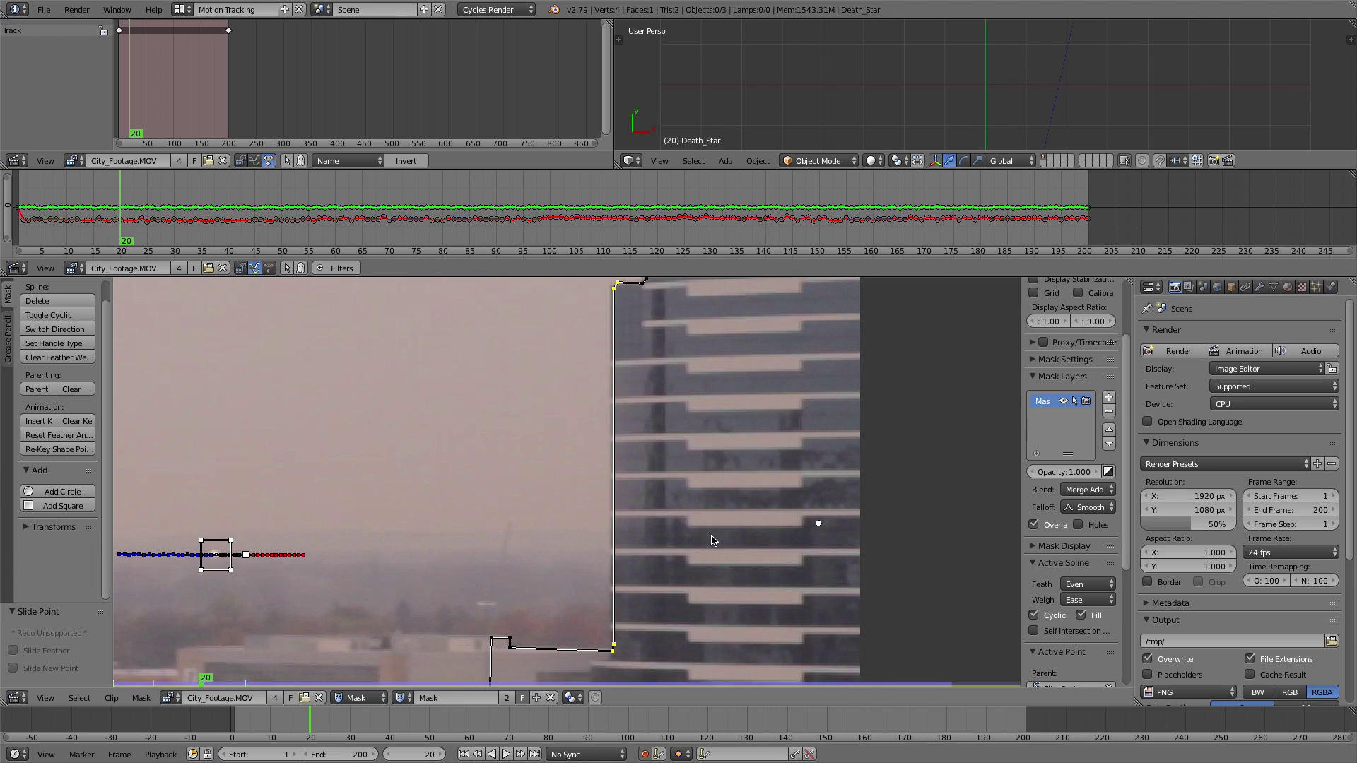
key(g)
click(710, 538)
Select only the mask points at the building's roof corners and reposition them to fit the roofline at frame 20
middle_drag(759, 466, 698, 722)
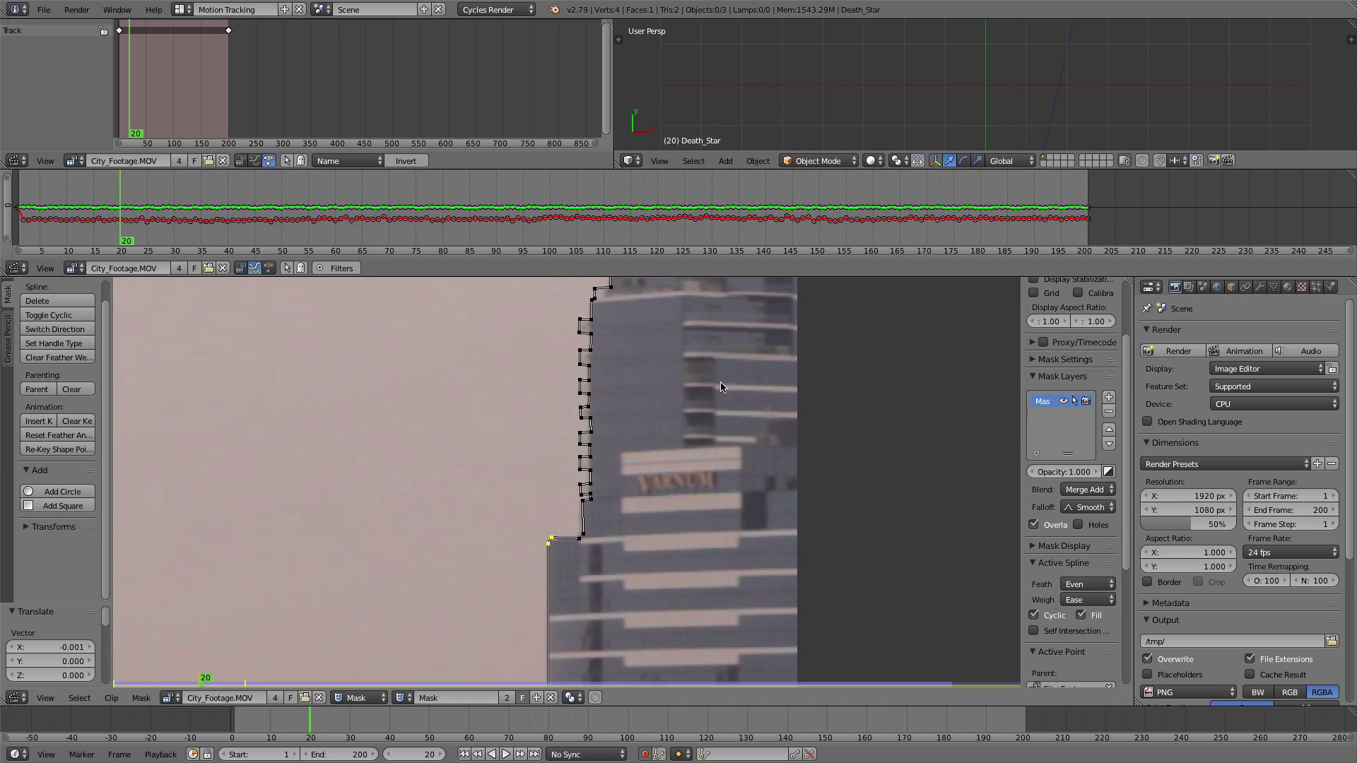
middle_drag(720, 388, 683, 728)
key(a)
key(b)
drag(556, 400, 736, 454)
key(g)
click(735, 457)
scroll(615, 502, up, 3)
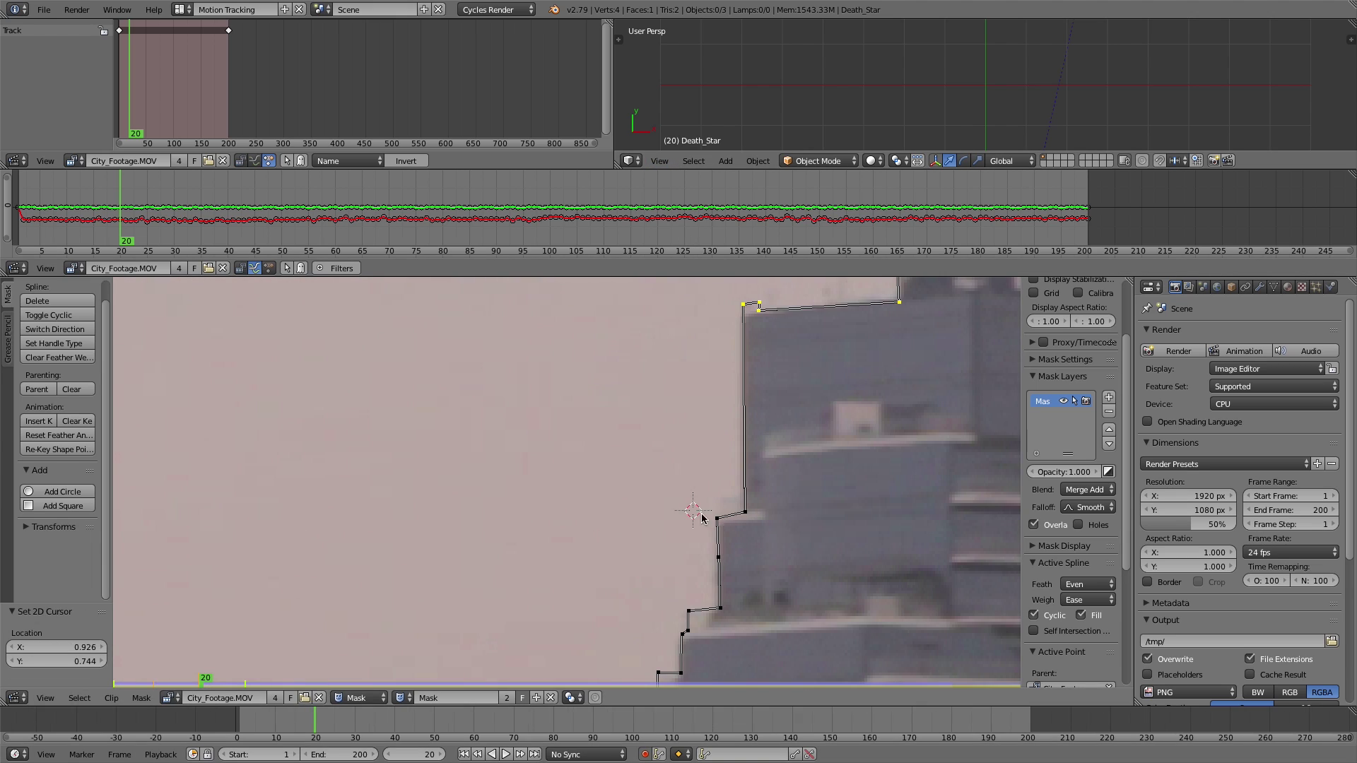
At frame 20, slide the two mask points at the first setback below the roof about -0.0004 in X to fit the building
middle_drag(703, 518, 675, 597)
right_click(700, 597)
key(g)
right_click(729, 592)
key(g)
click(776, 536)
middle_drag(770, 541, 721, 431)
scroll(720, 431, down, 6)
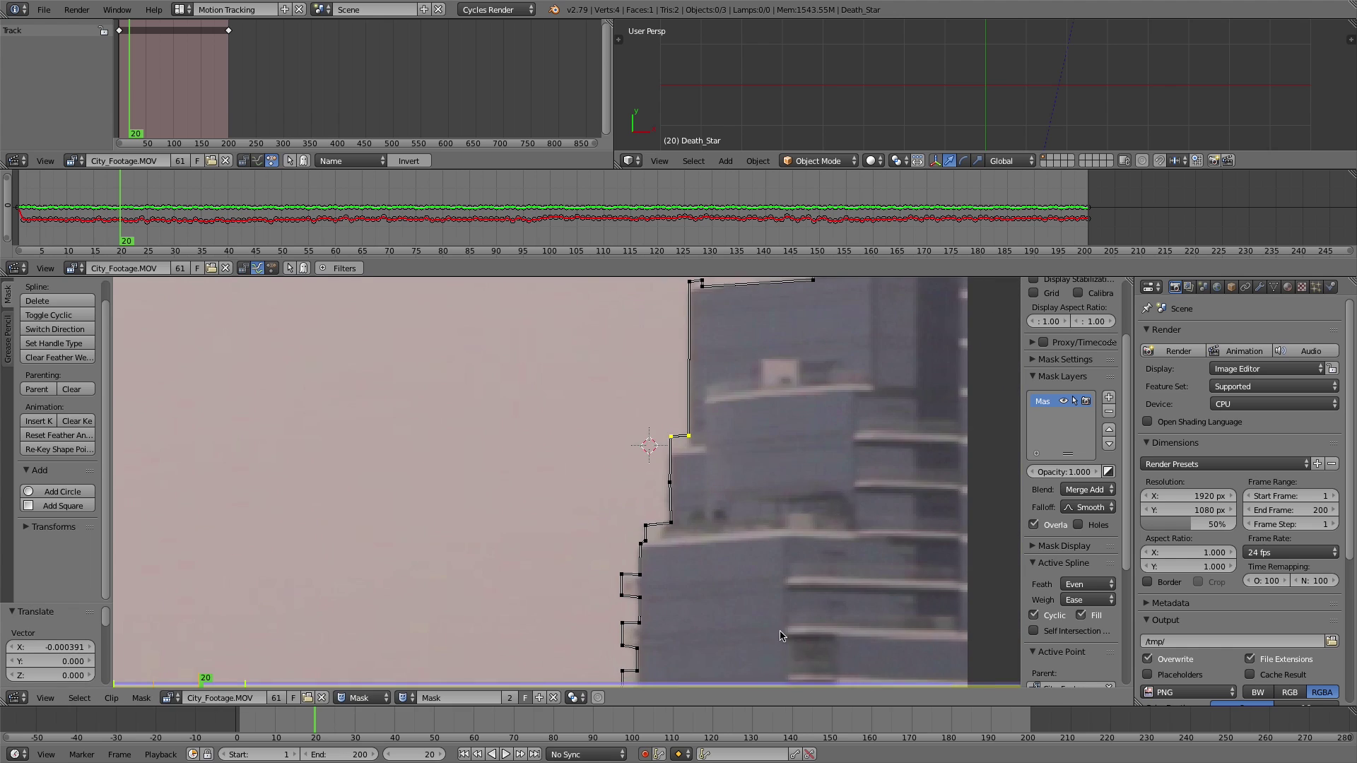
At frame 30, nudge the setback's mask points about -0.001 in X and -0.001 in Y
click(355, 724)
scroll(612, 453, up, 4)
key(a)
scroll(611, 452, up, 1)
scroll(575, 554, up, 1)
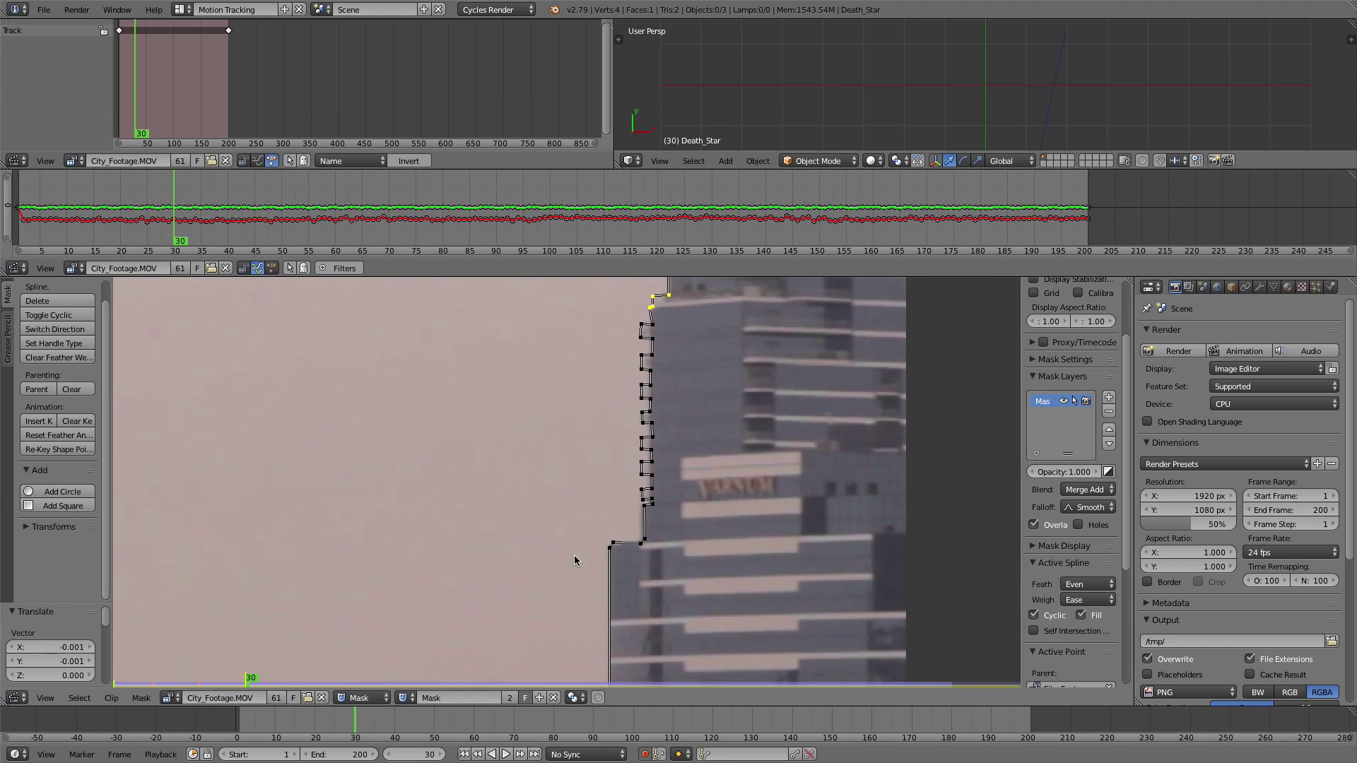
At frame 50, select the mask points just above the lower setback and move them about -0.001 in X and 0.0005 in Y
key(Up)
key(Up)
scroll(560, 503, down, 1)
scroll(558, 489, up, 4)
key(b)
drag(498, 482, 559, 618)
key(g)
click(551, 615)
right_click(541, 468)
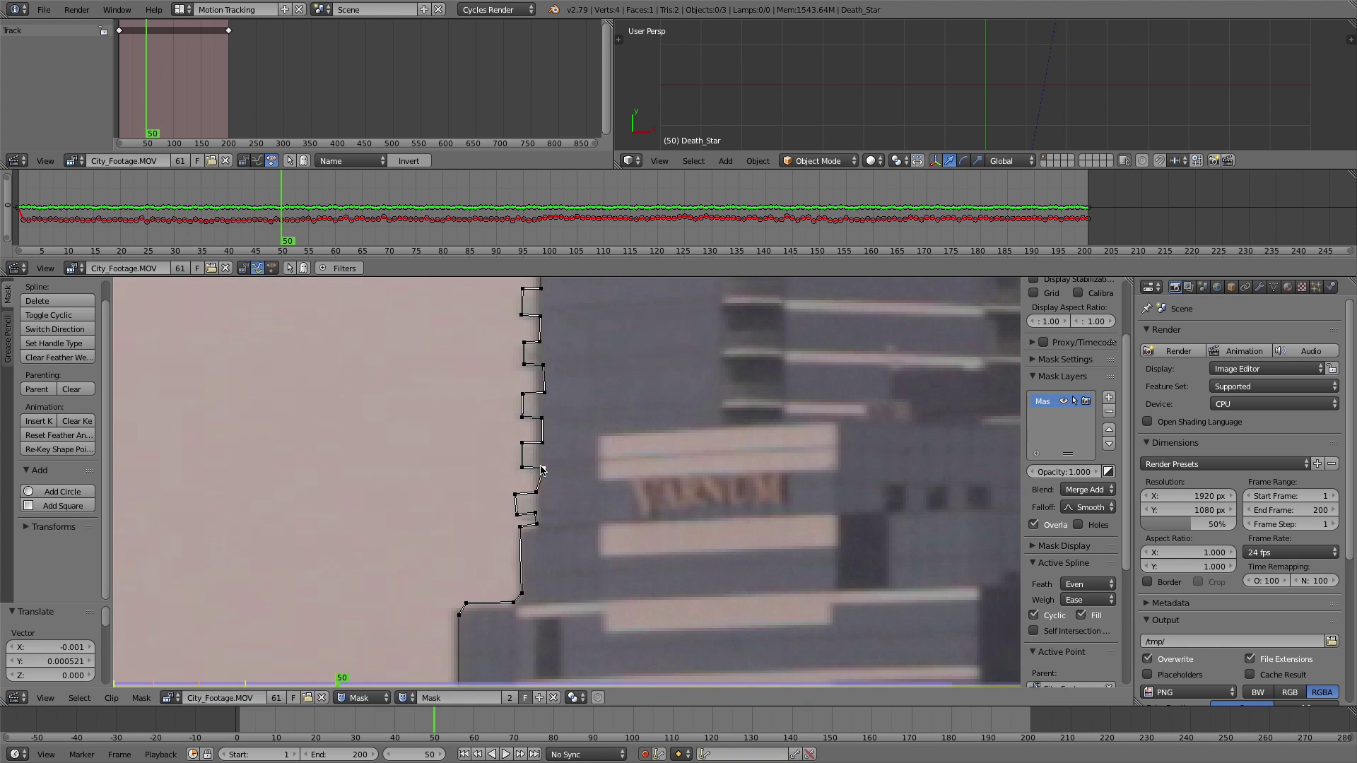
At frame 60, reposition the mask point at the lower setback's corner to fit the building
scroll(537, 593, down, 7)
click(473, 725)
scroll(609, 331, up, 4)
key(g)
click(612, 327)
scroll(622, 318, down, 4)
scroll(658, 584, up, 4)
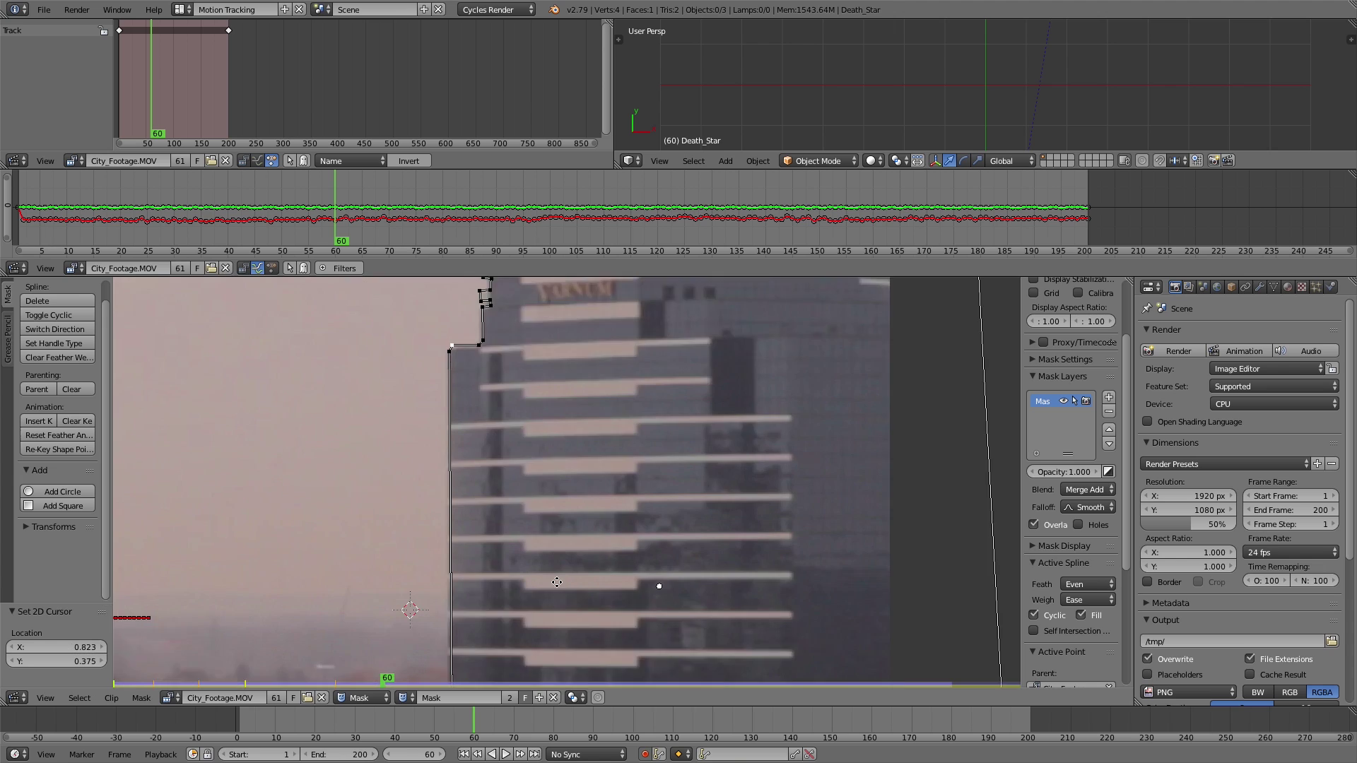
Select the mask points from the lower setback up the balcony edge at frame 60 and move them about -0.0006 in X and -0.0004 in Y
middle_drag(544, 292, 600, 470)
key(a)
key(b)
drag(473, 333, 576, 576)
key(g)
click(604, 489)
Scrub through the remaining frames, play the animation to check how the mask follows the building, and return to frame 1
click(506, 722)
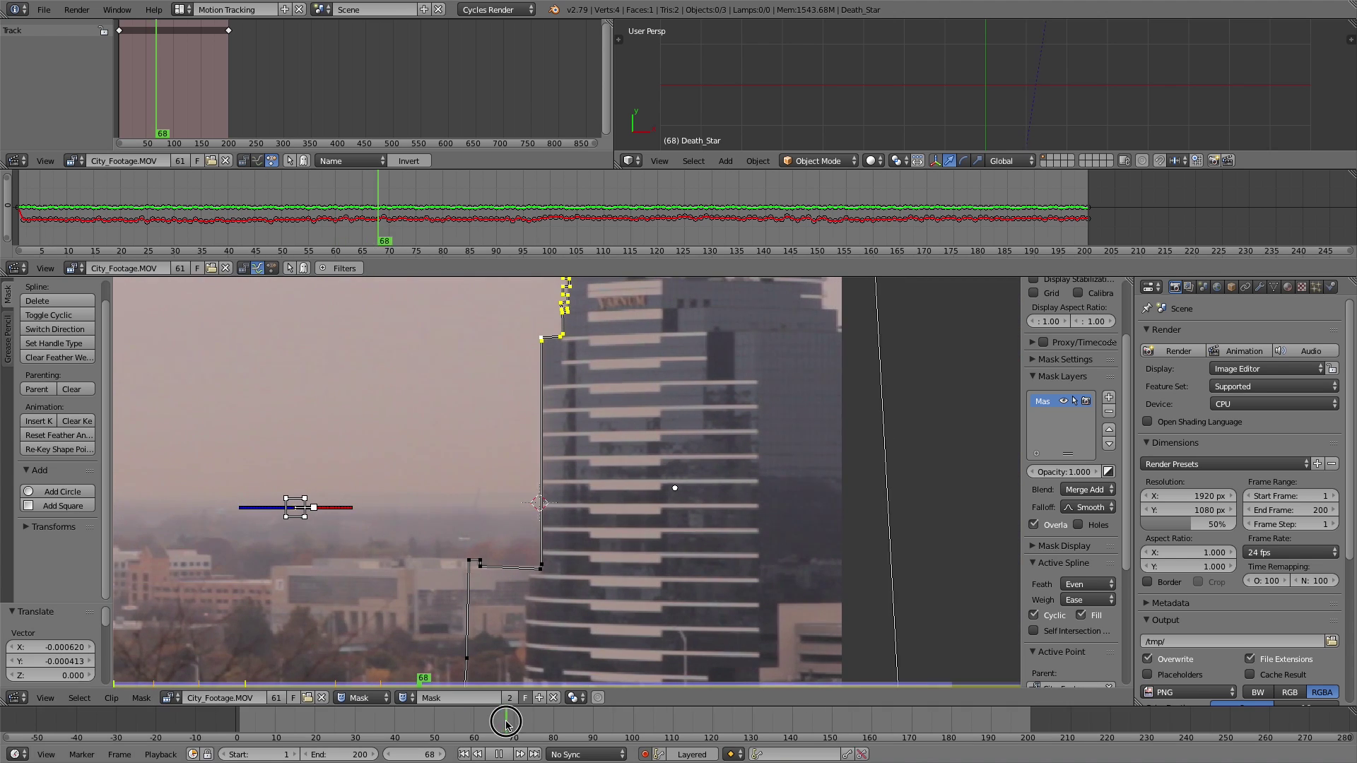
key(a)
click(554, 726)
drag(555, 726, 721, 726)
scroll(786, 416, down, 3)
key(shift+Left)
key(alt+a)
scroll(565, 483, up, 1)
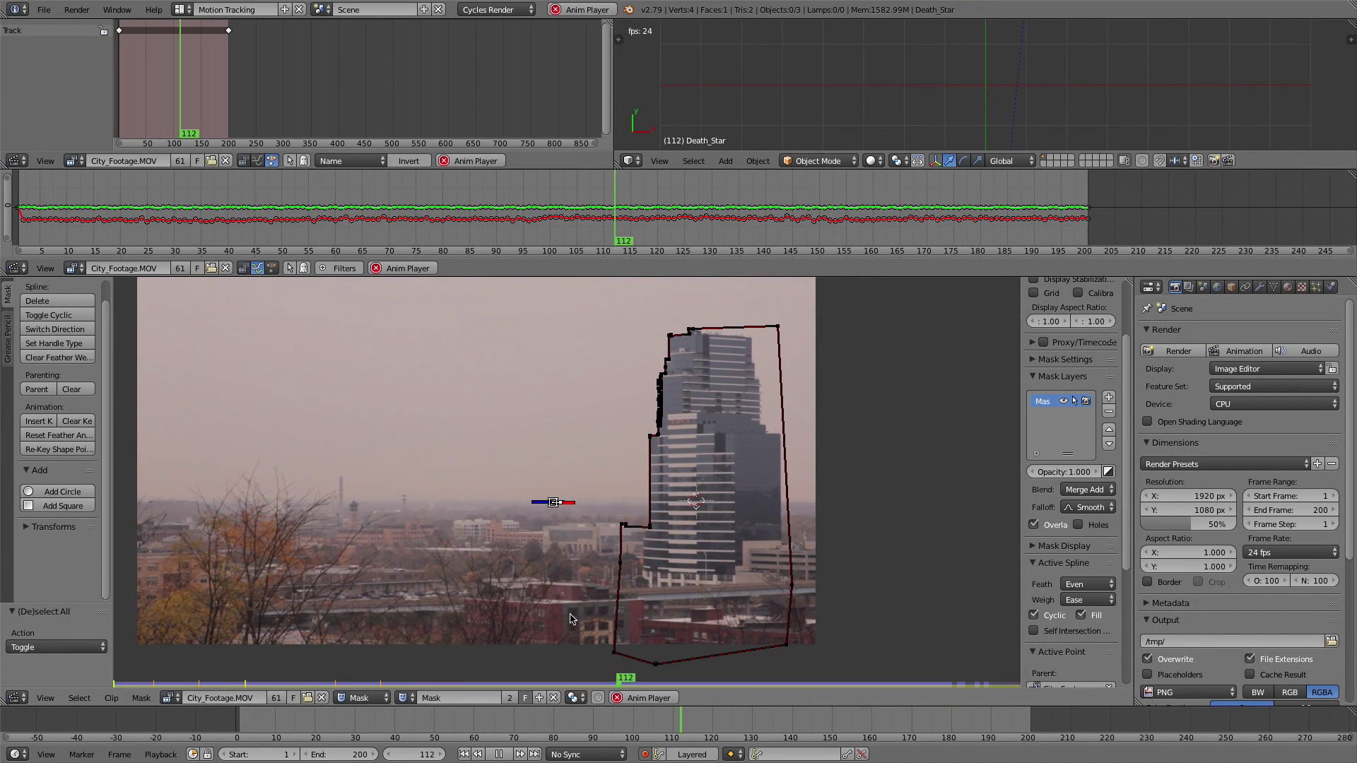
click(496, 753)
click(463, 753)
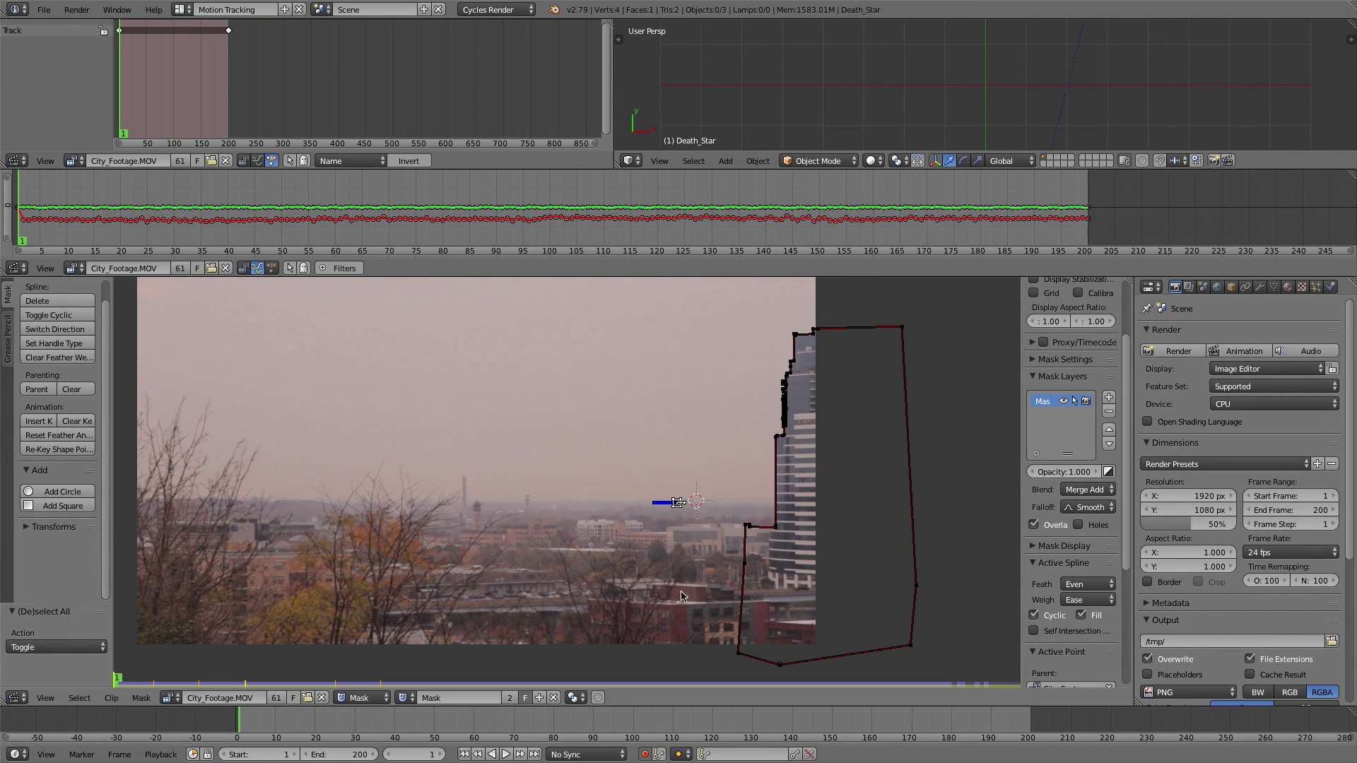
Select all mask points and rename the mask "building"
text(a)
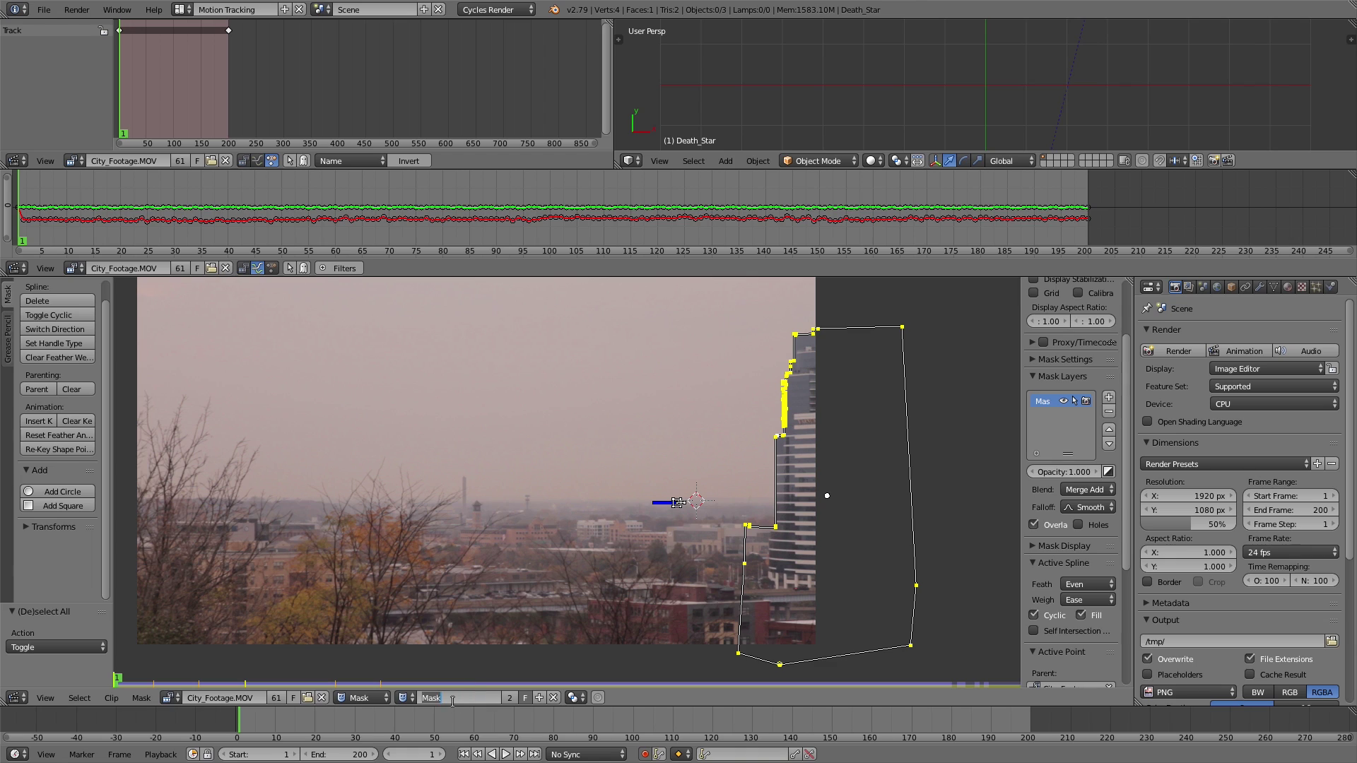
text(building)
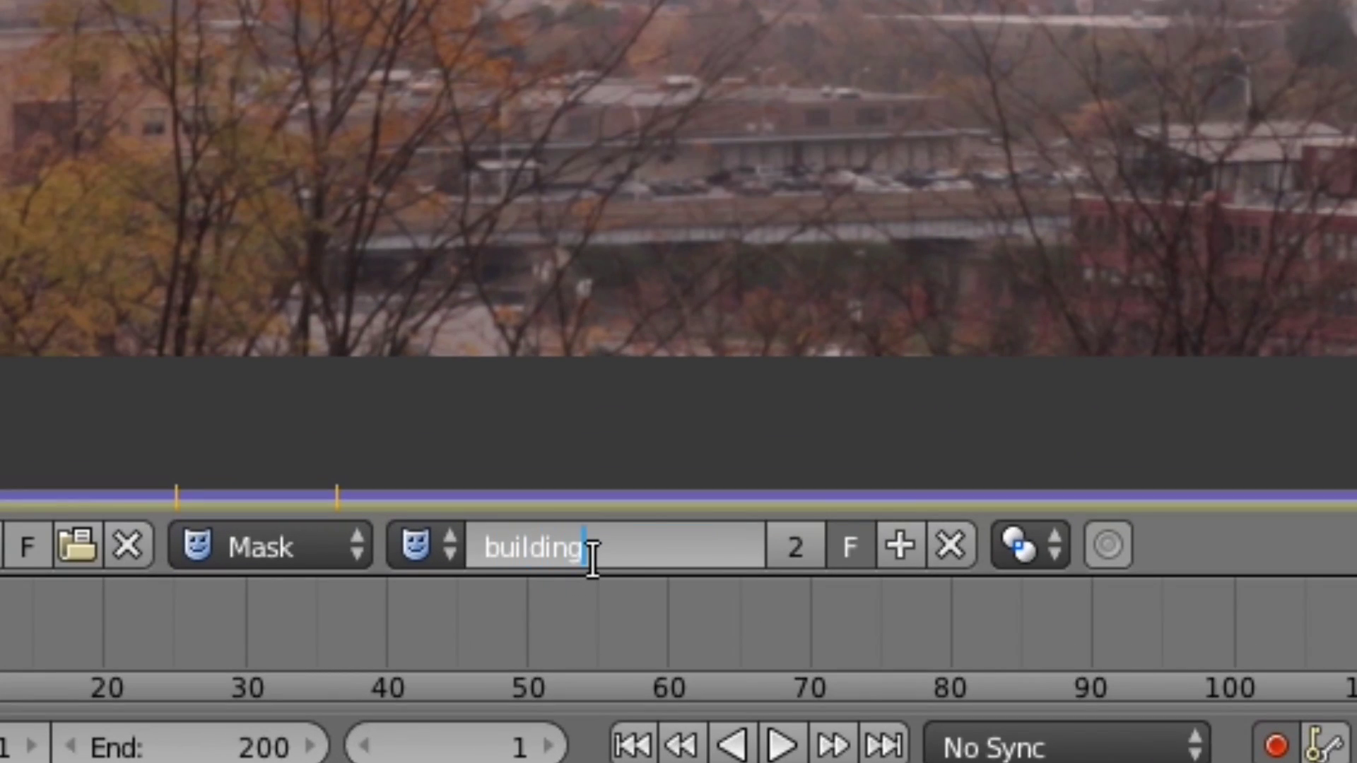
key(Return)
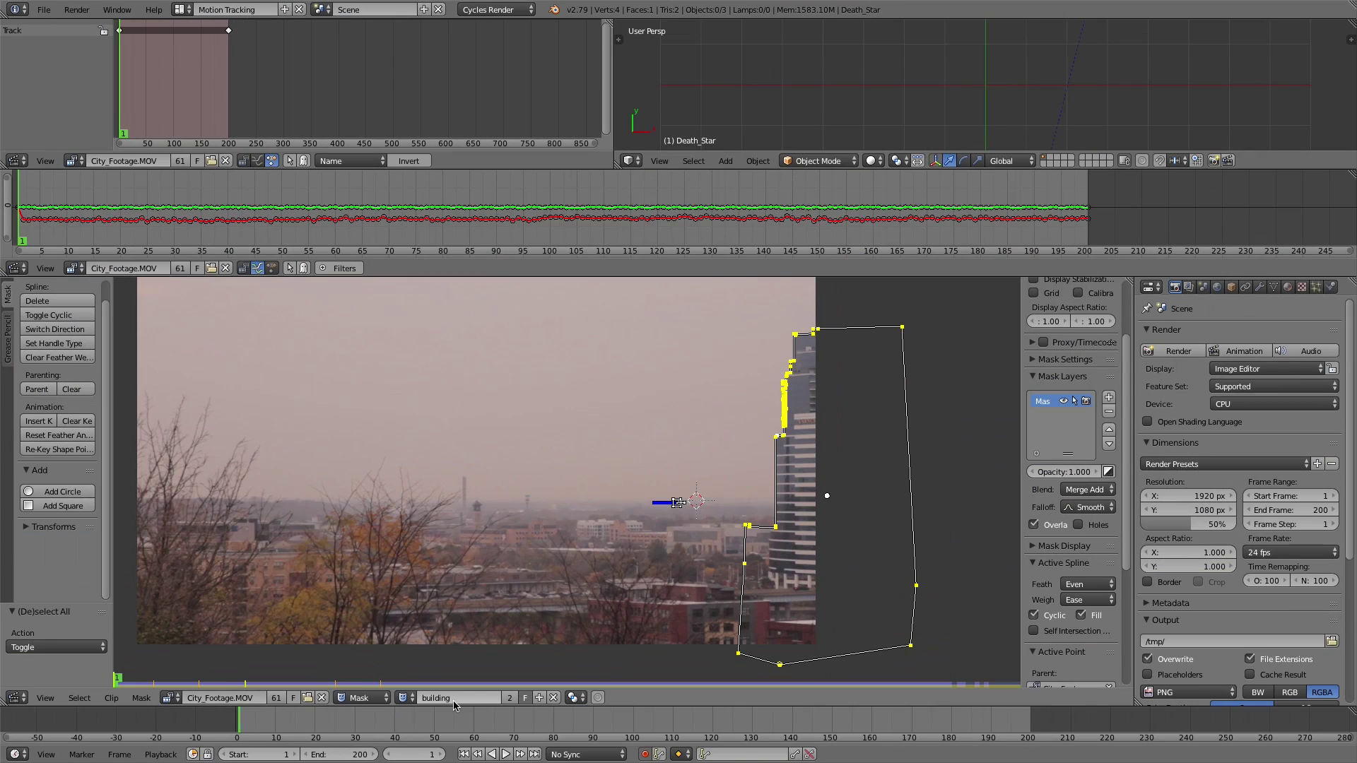
Switch to the Compositing layout and add a Mask node between the Render Layers and Movie Clip nodes
click(181, 9)
click(195, 61)
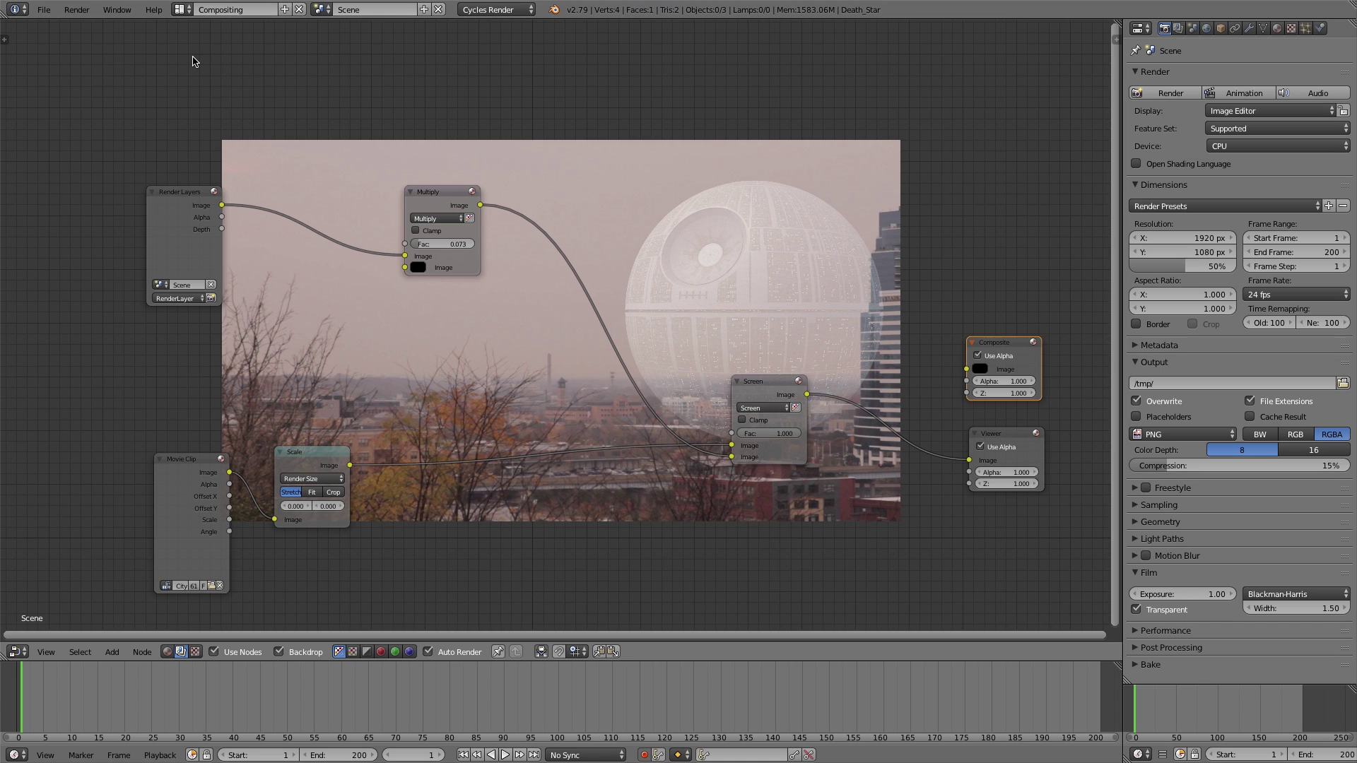
scroll(461, 398, up, 1)
middle_drag(456, 383, 552, 383)
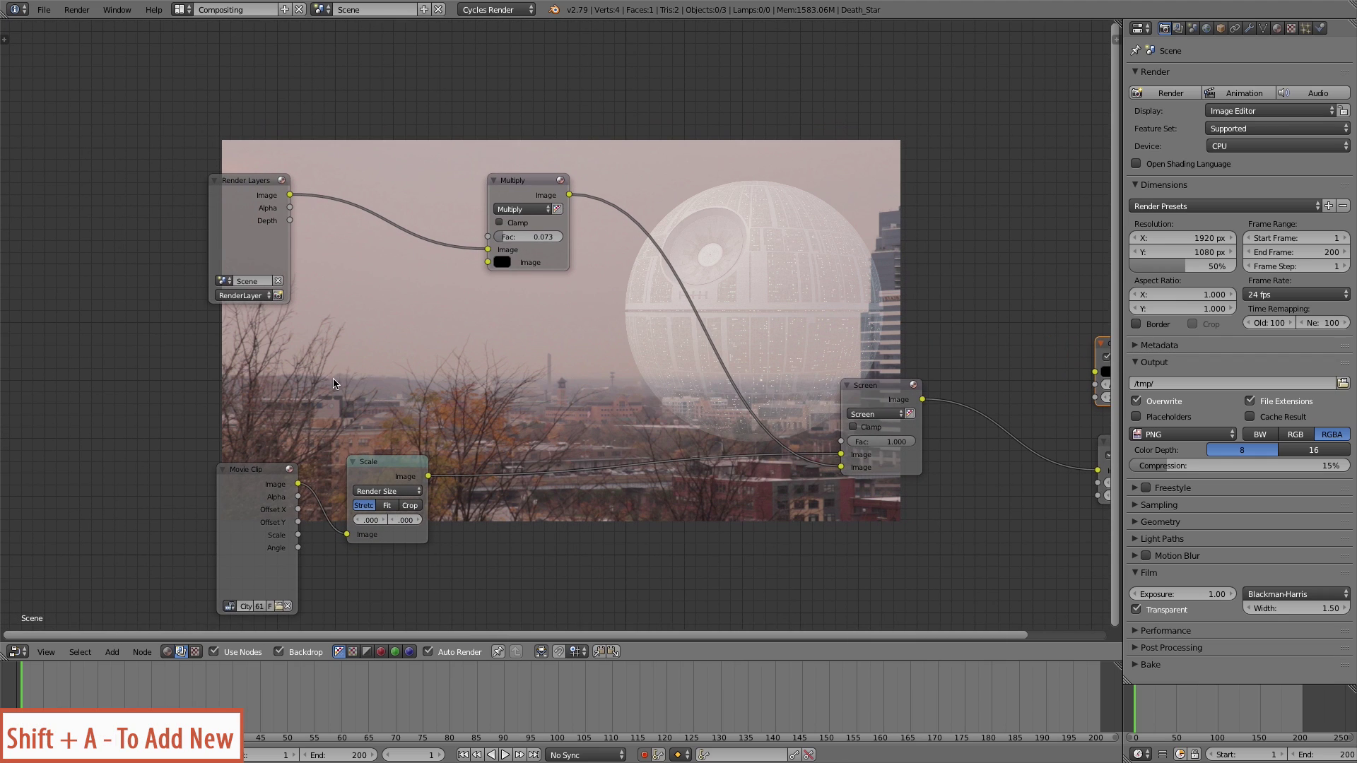
key(shift+a)
click(332, 379)
text(mask)
key(Return)
click(236, 332)
Assign the "building" mask to the Mask node and move the node clear of its neighbours
click(250, 367)
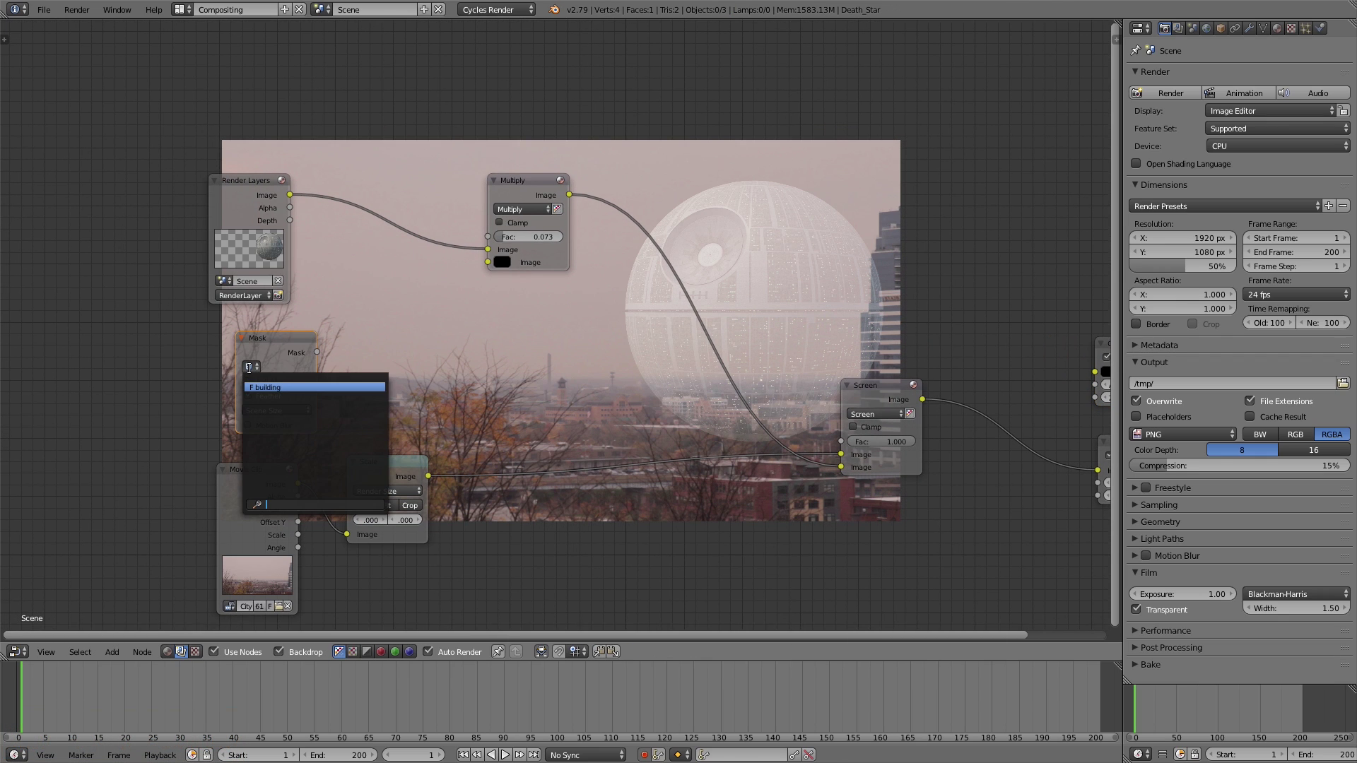
click(261, 388)
drag(265, 350, 208, 352)
scroll(275, 367, down, 2)
middle_drag(312, 376, 288, 383)
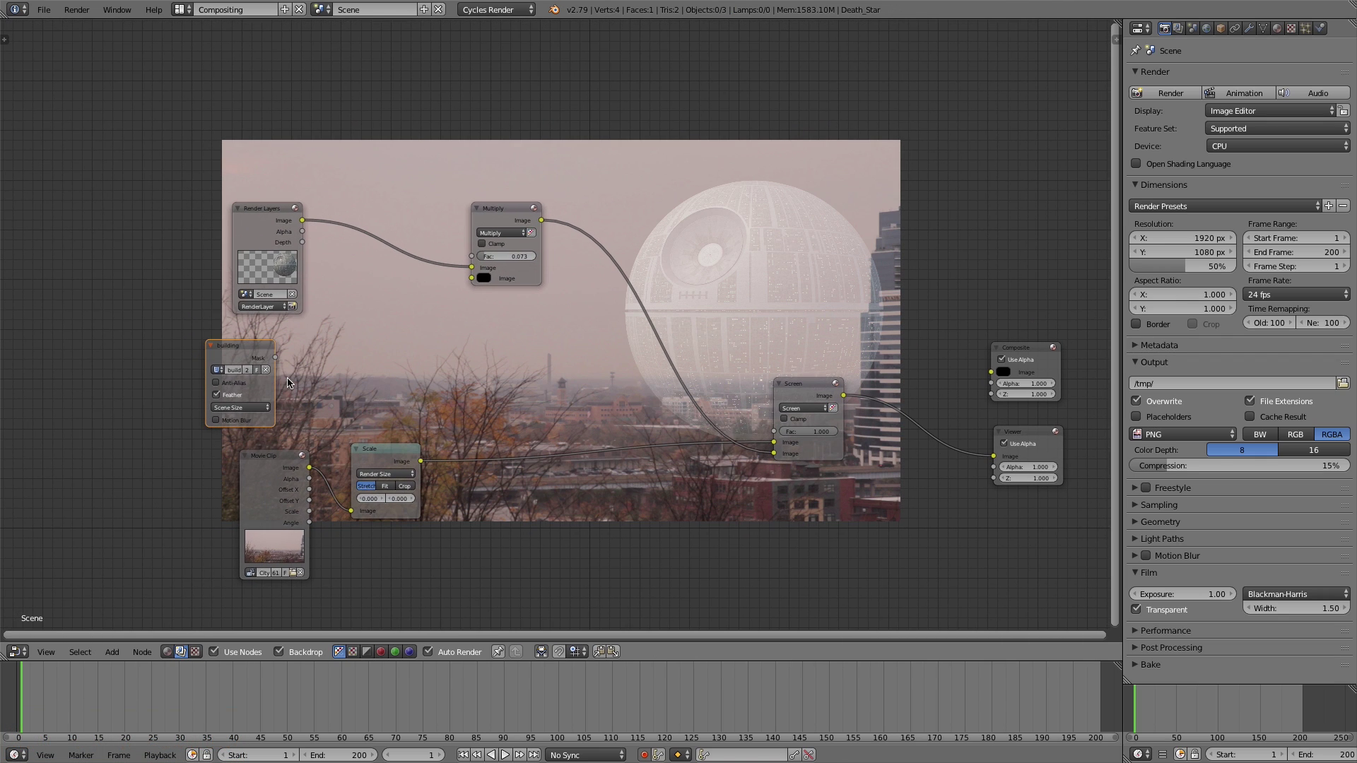
Connect the building mask's output to the Screen node's Fac input and insert an Invert node on that link
drag(275, 357, 774, 431)
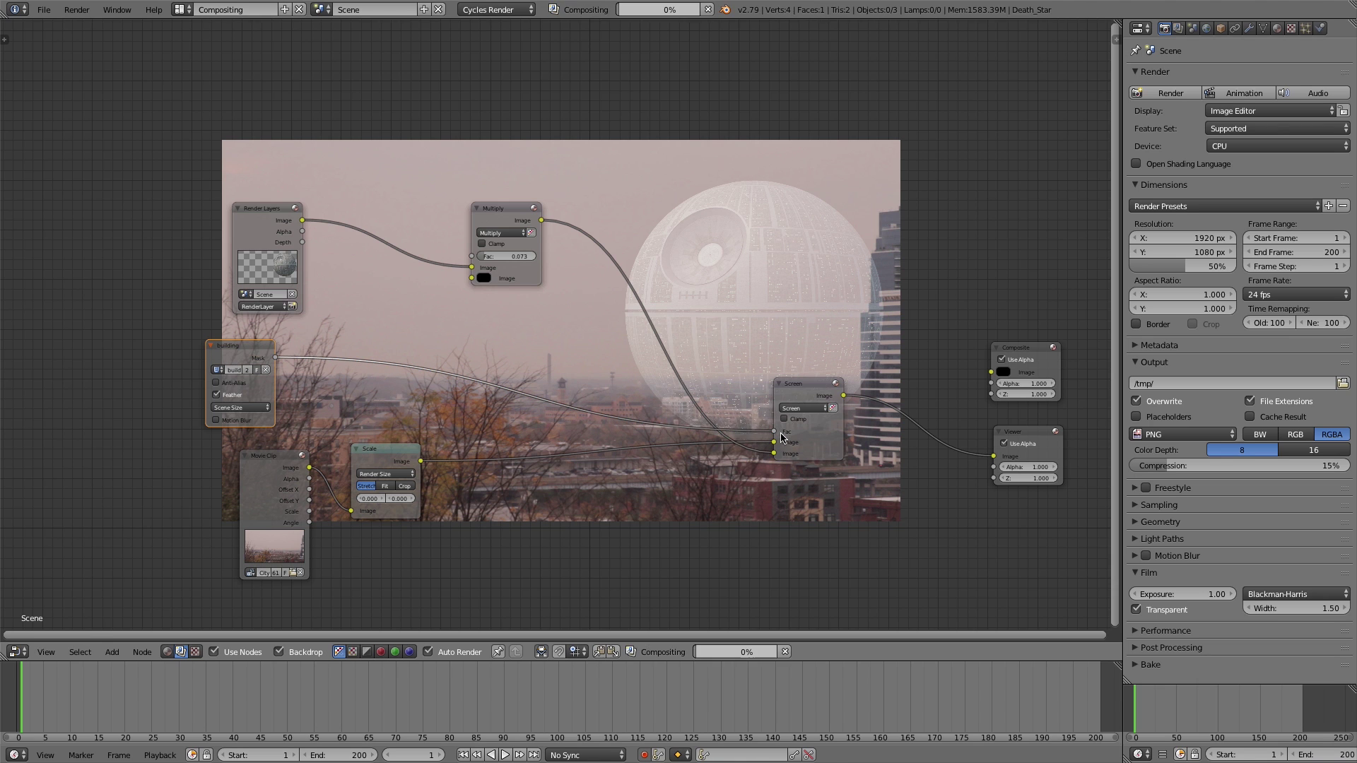
key(shift+a)
click(417, 374)
text(in)
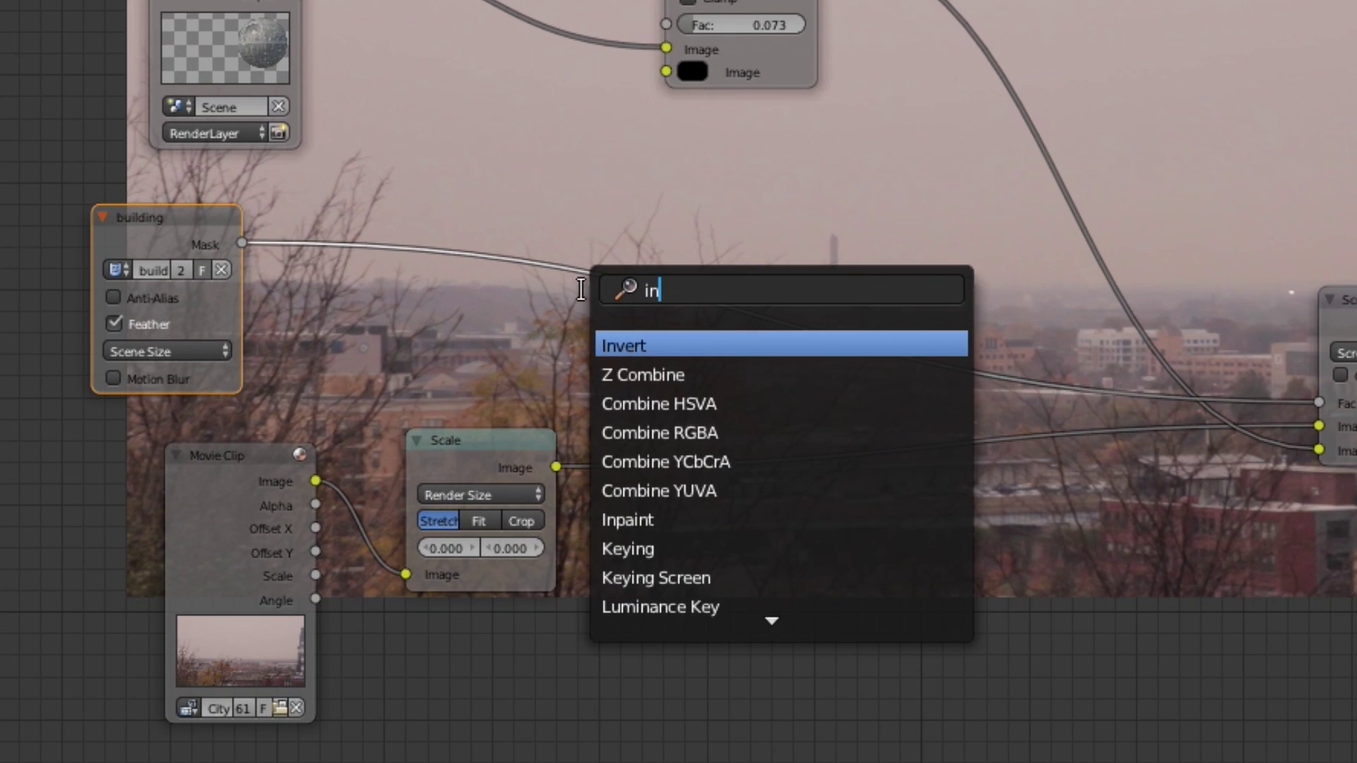
key(Return)
click(484, 191)
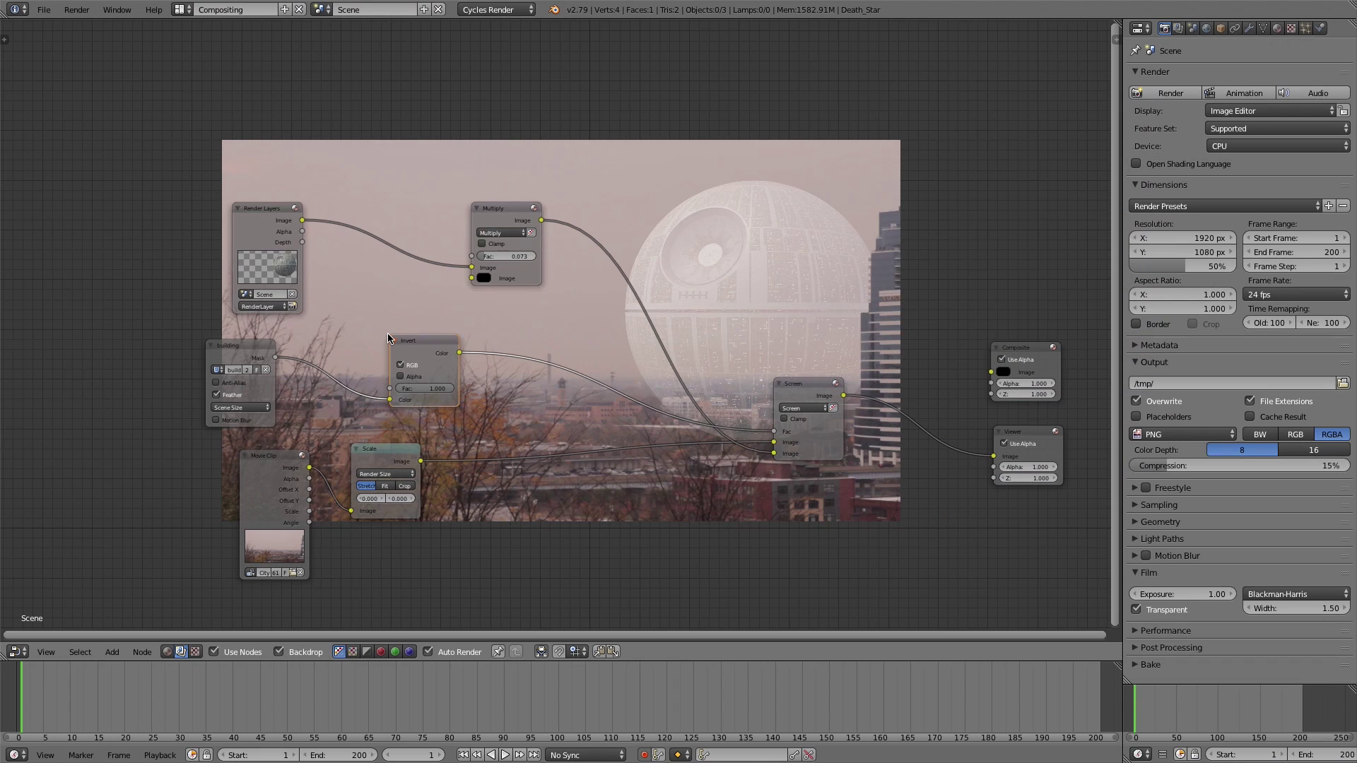
Spread out the building mask, Movie Clip and Scale nodes to make room around the Invert node
middle_drag(818, 359, 844, 398)
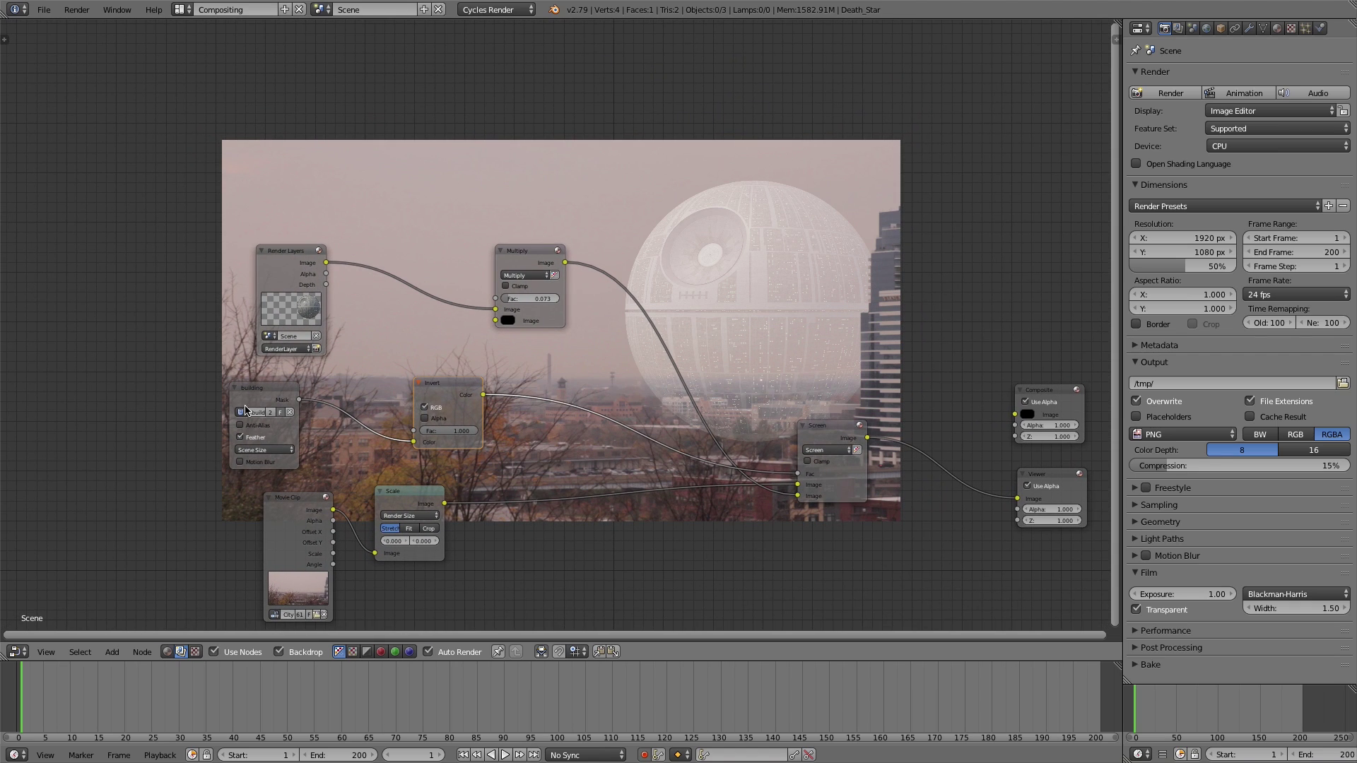
drag(260, 392, 156, 390)
drag(290, 496, 238, 563)
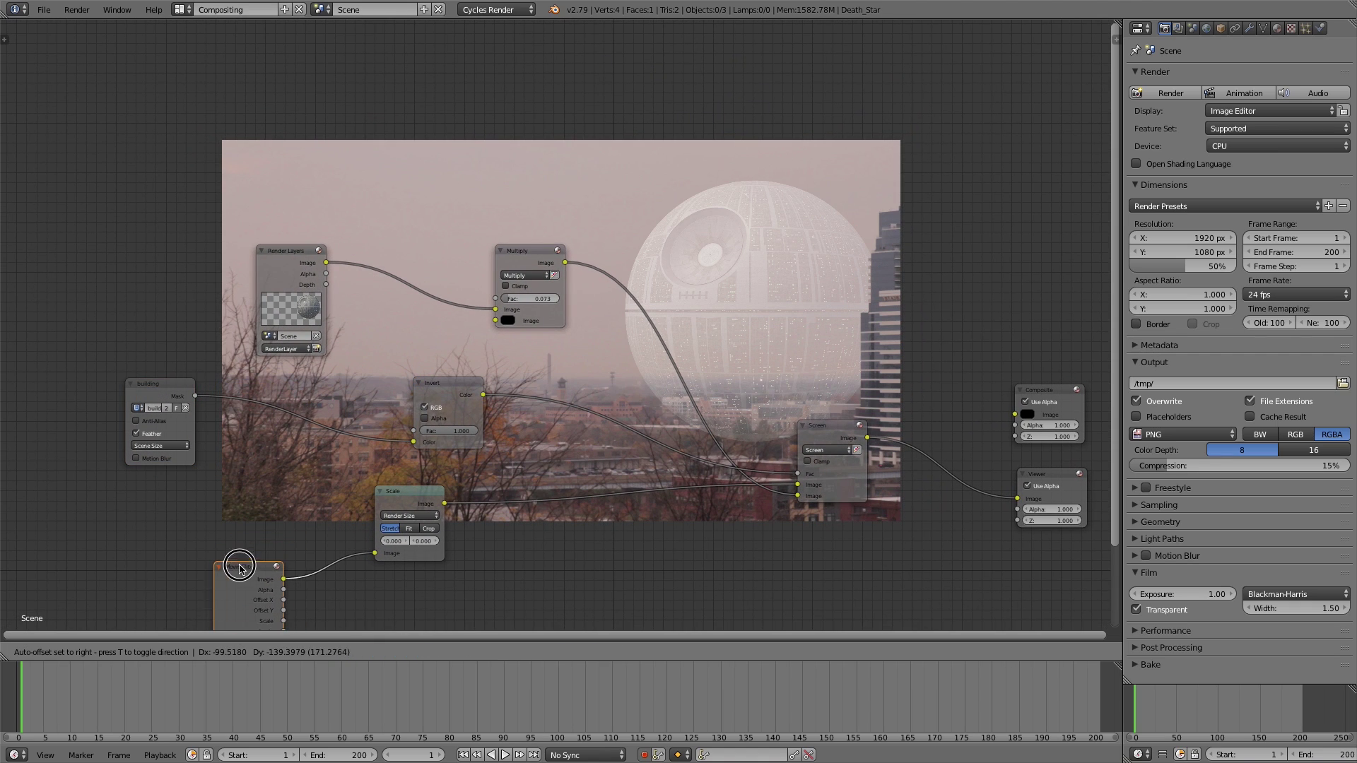
drag(410, 494, 363, 557)
middle_drag(395, 500, 407, 476)
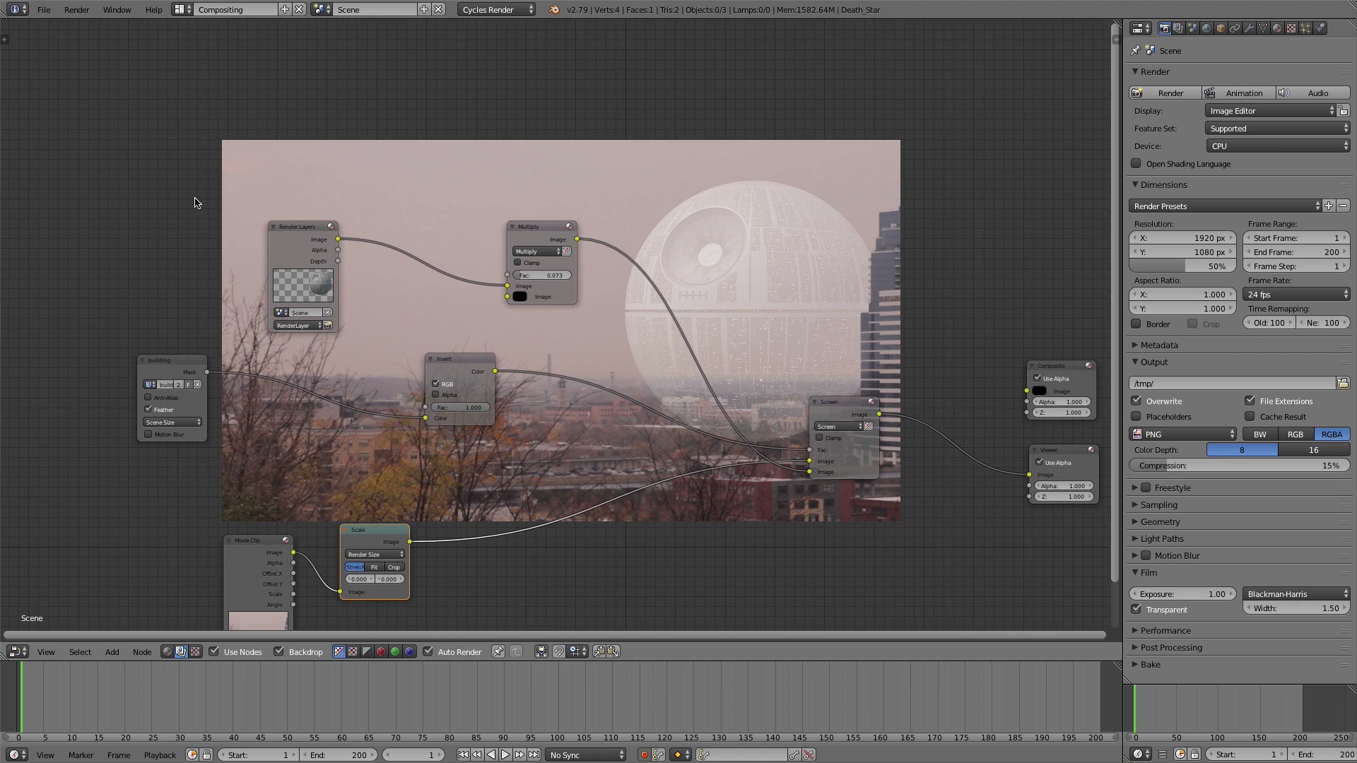
Look over the building mask in the Motion Tracking layout and return to the Compositing layout
click(183, 9)
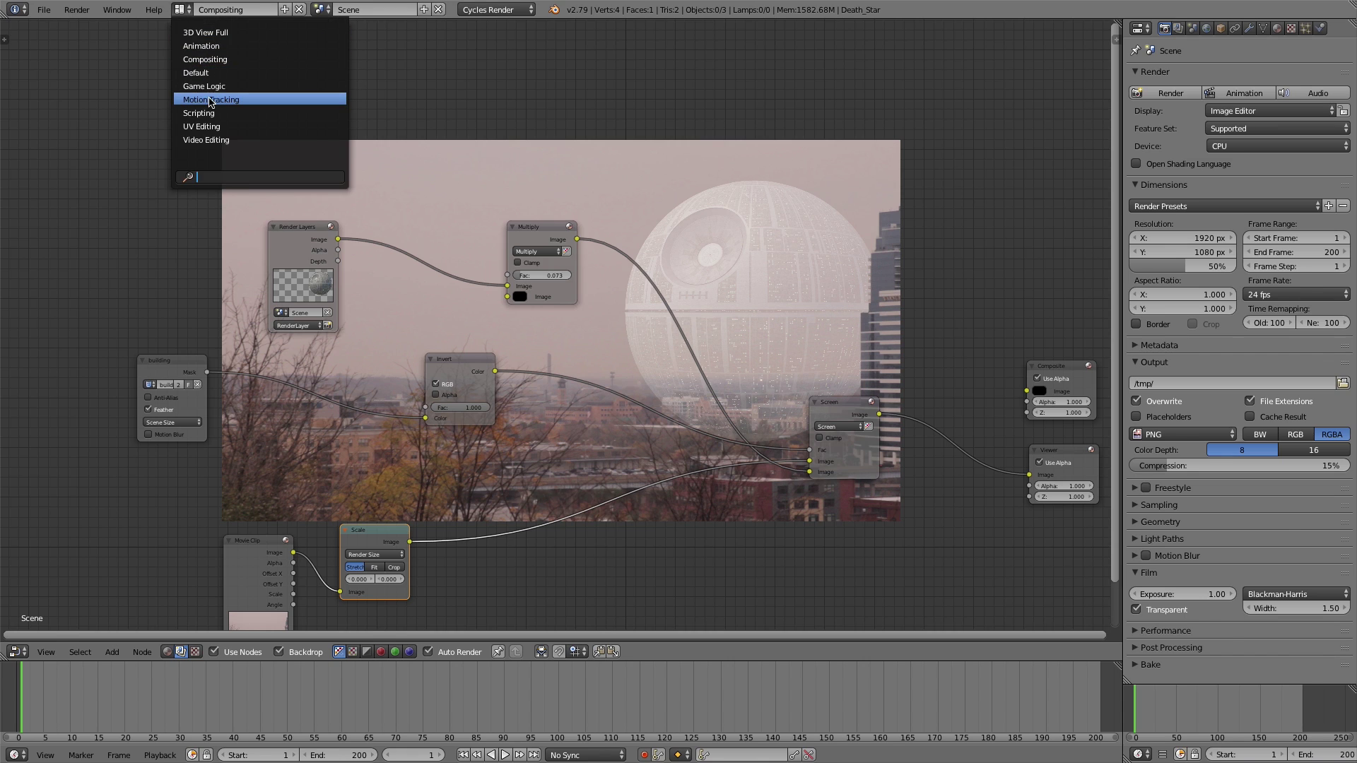
click(207, 100)
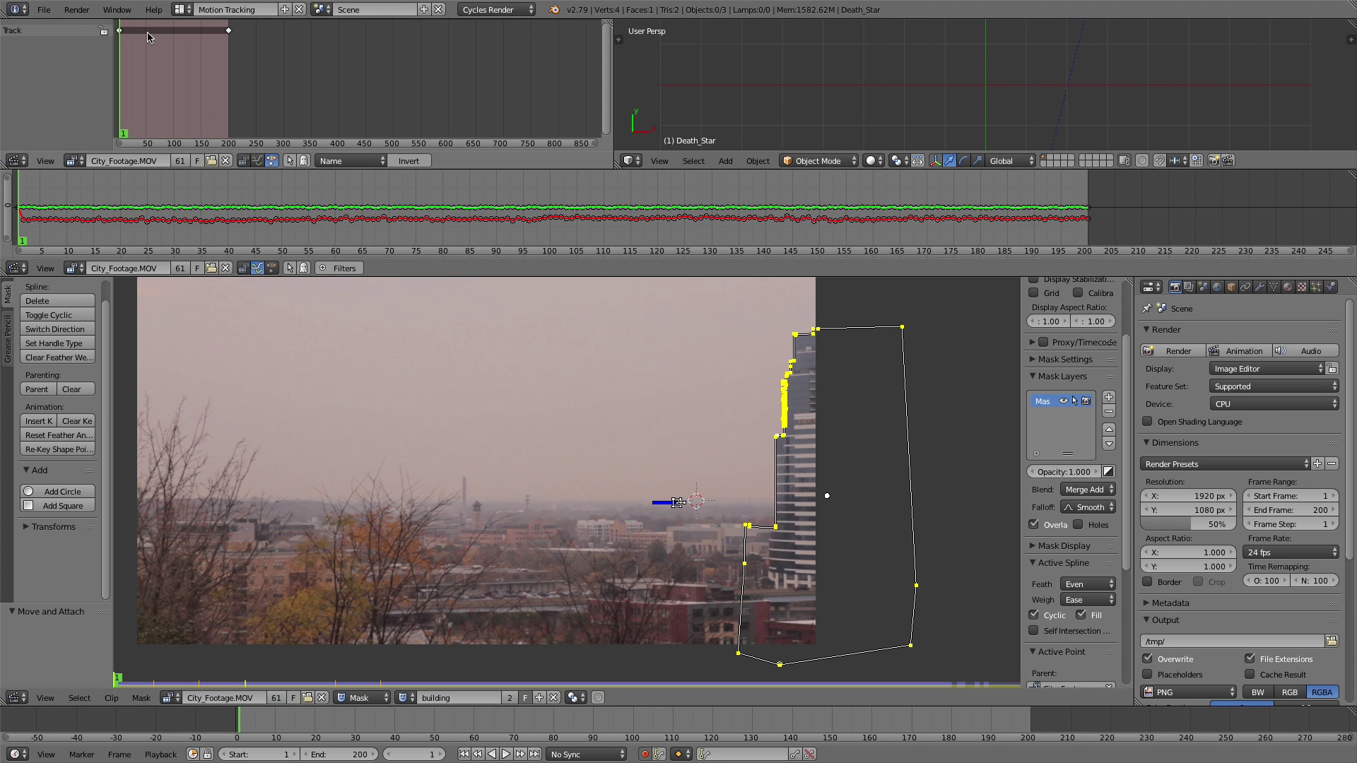
click(183, 9)
click(198, 56)
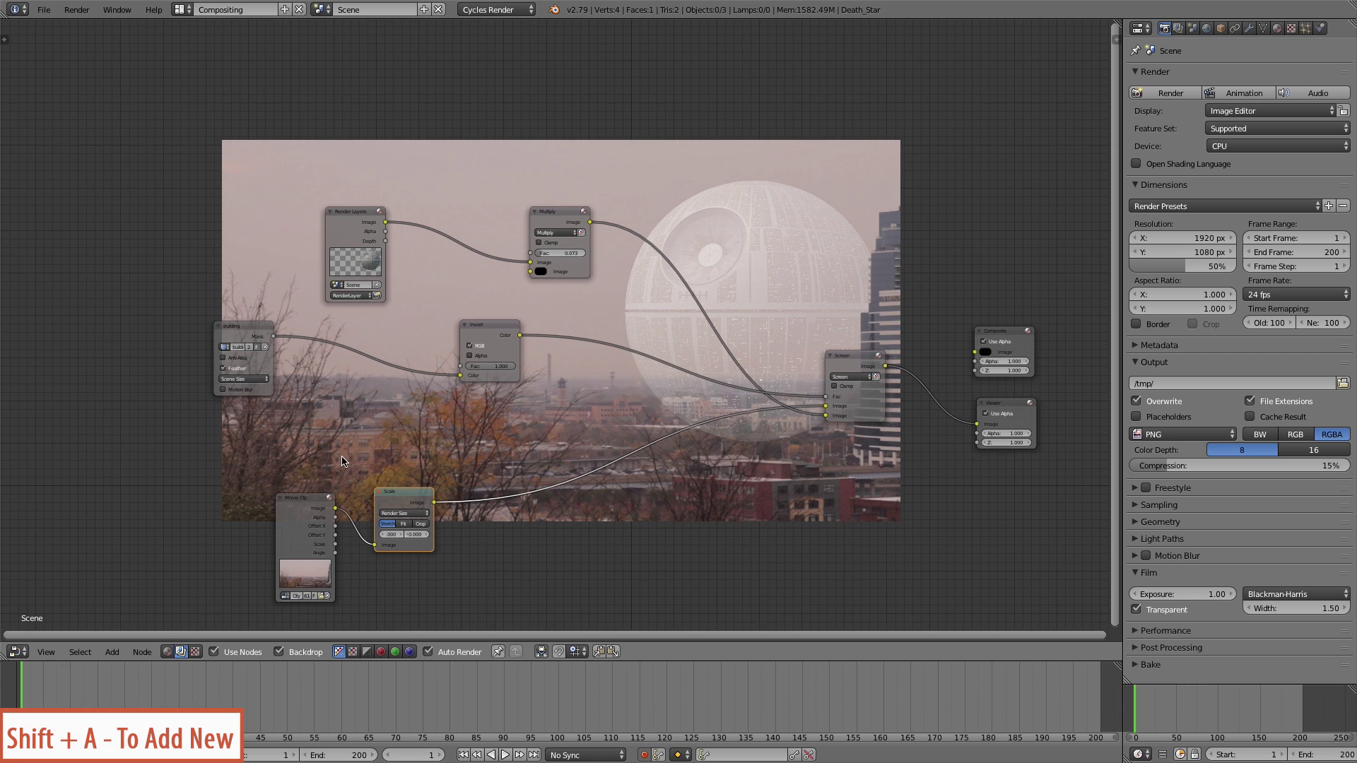
Add an Ellipse Mask node below the building mask node and shift the building mask node further from the Invert node
key(shift+a)
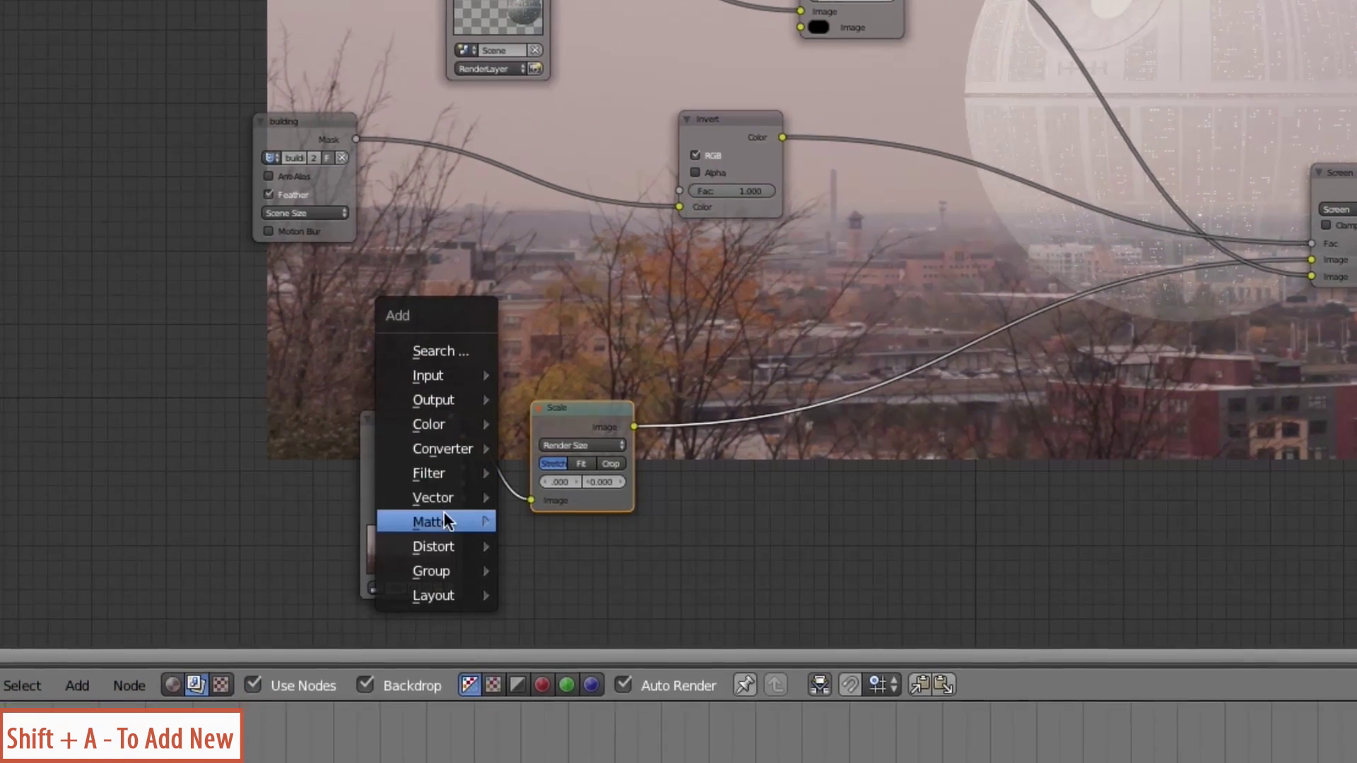
mouse_move(444, 513)
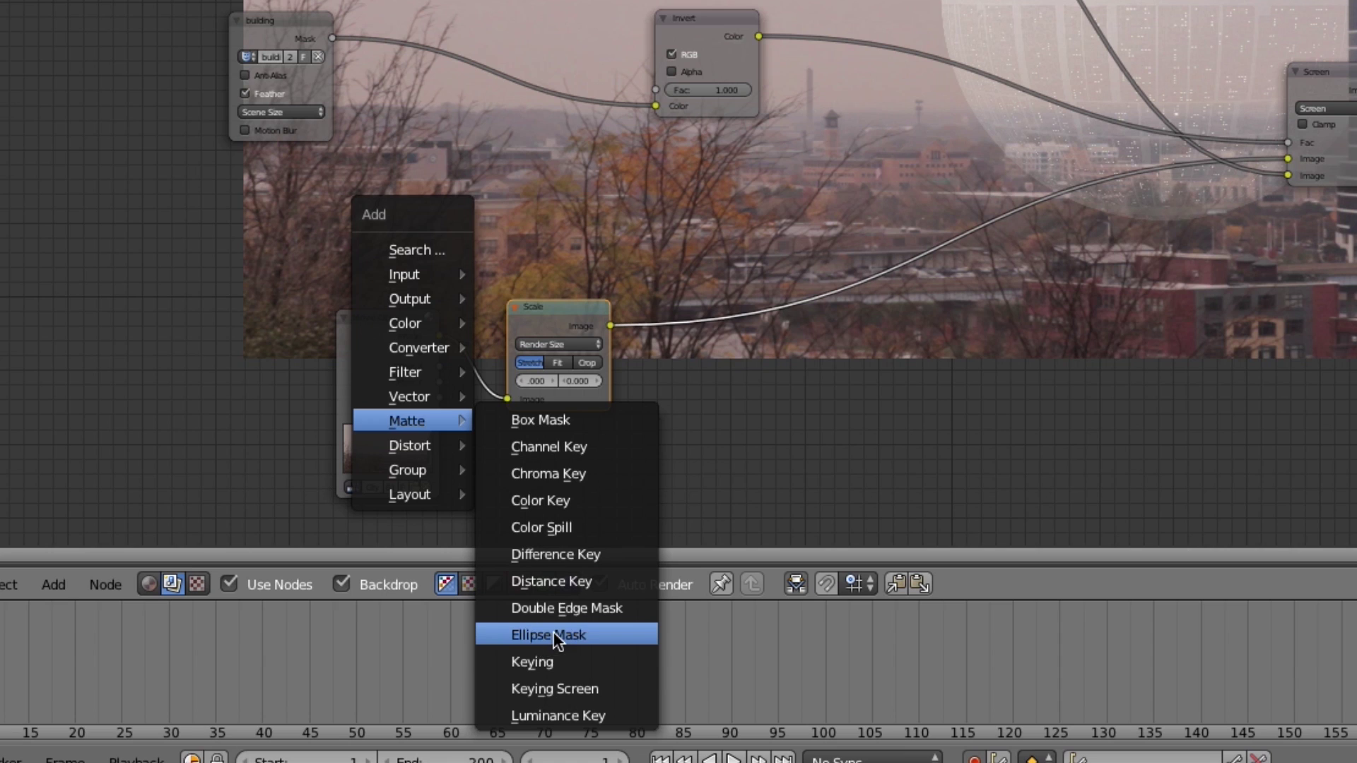
click(553, 634)
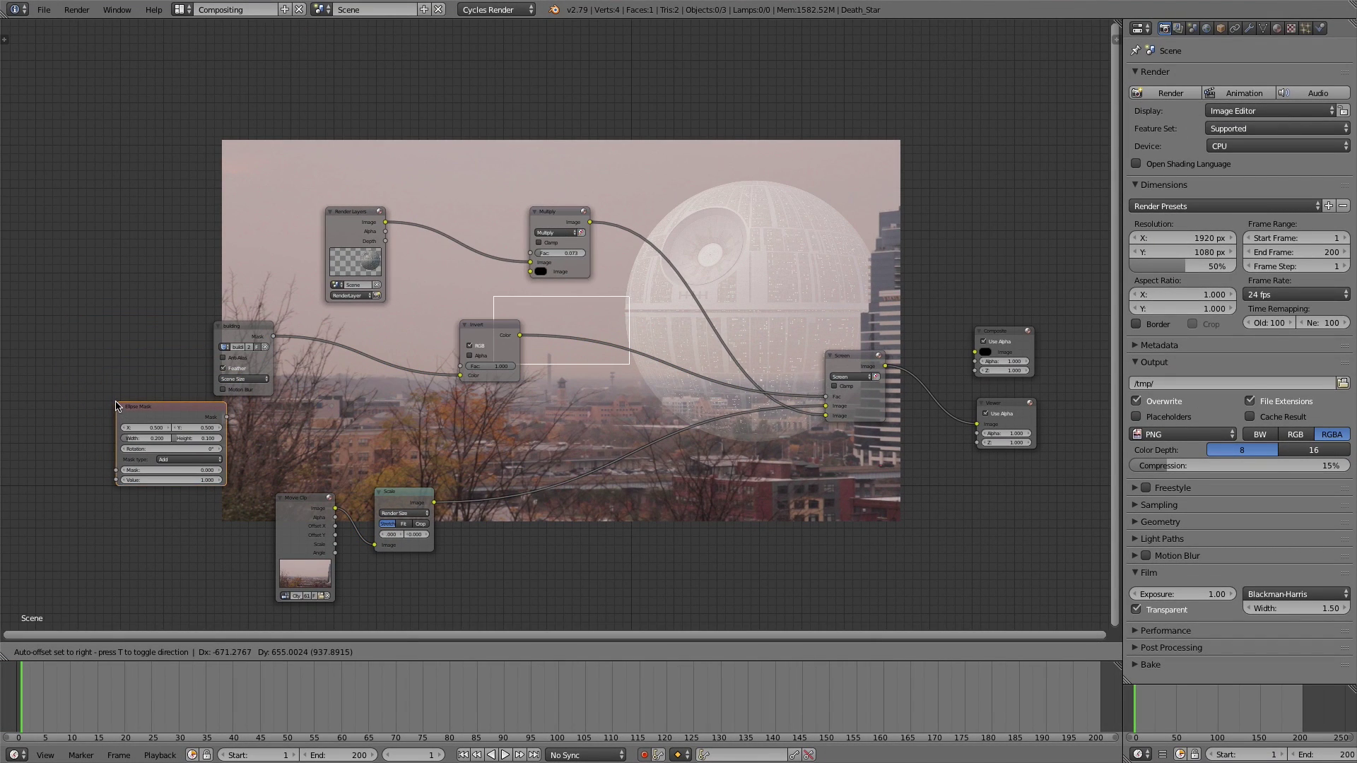
click(122, 409)
middle_drag(307, 357, 379, 362)
ctrl+shift+click(290, 338)
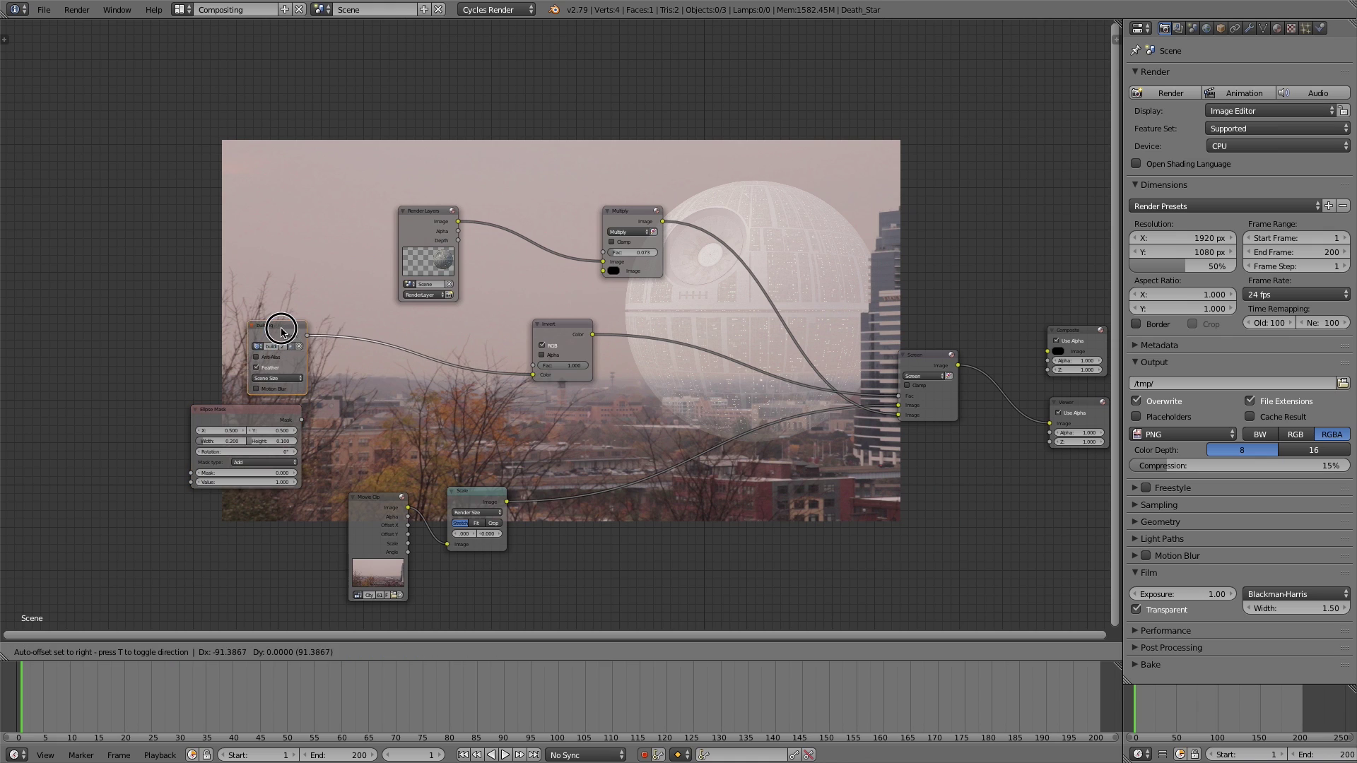
scroll(618, 358, up, 1)
ctrl+shift+click(227, 434)
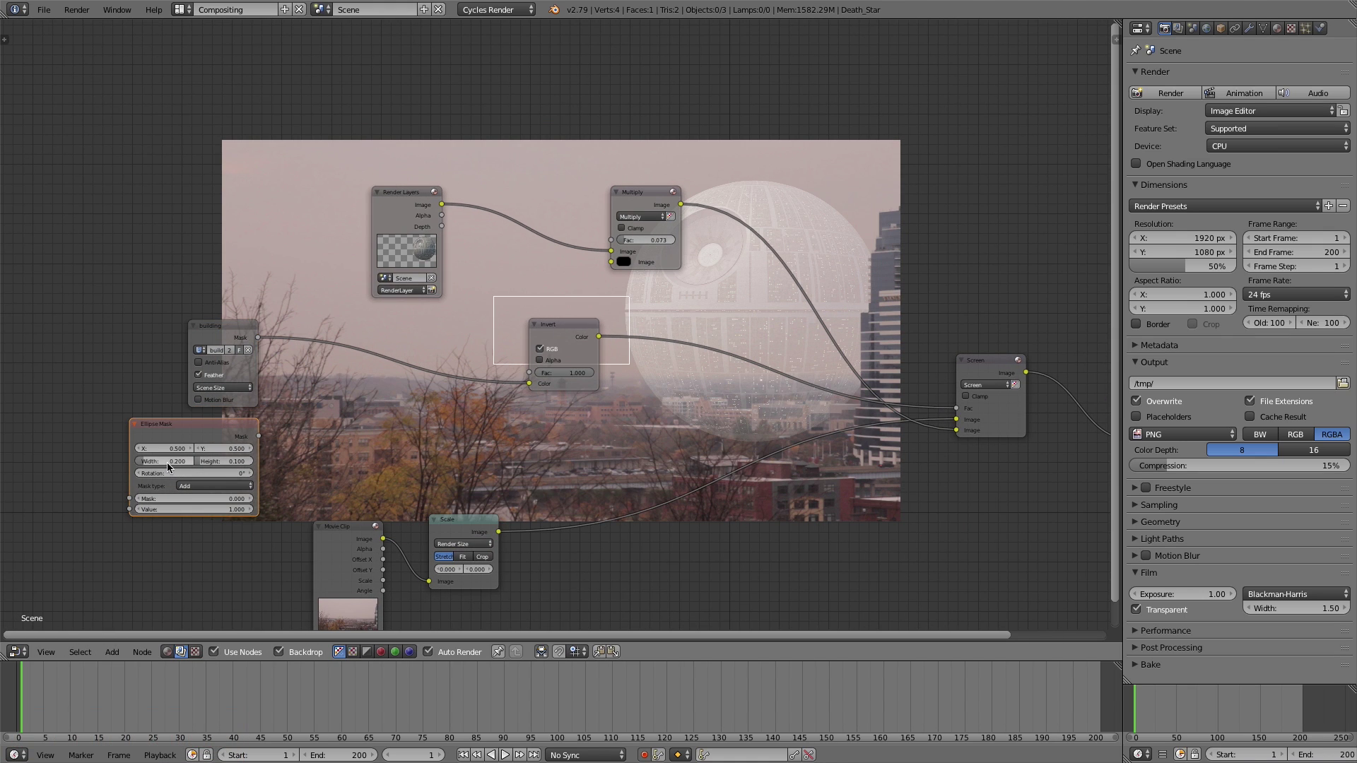
Set the Ellipse Mask to width 1.102, height 0.381, Y 0.130 and rotation 0.95°
drag(167, 462, 233, 462)
drag(374, 463, 507, 462)
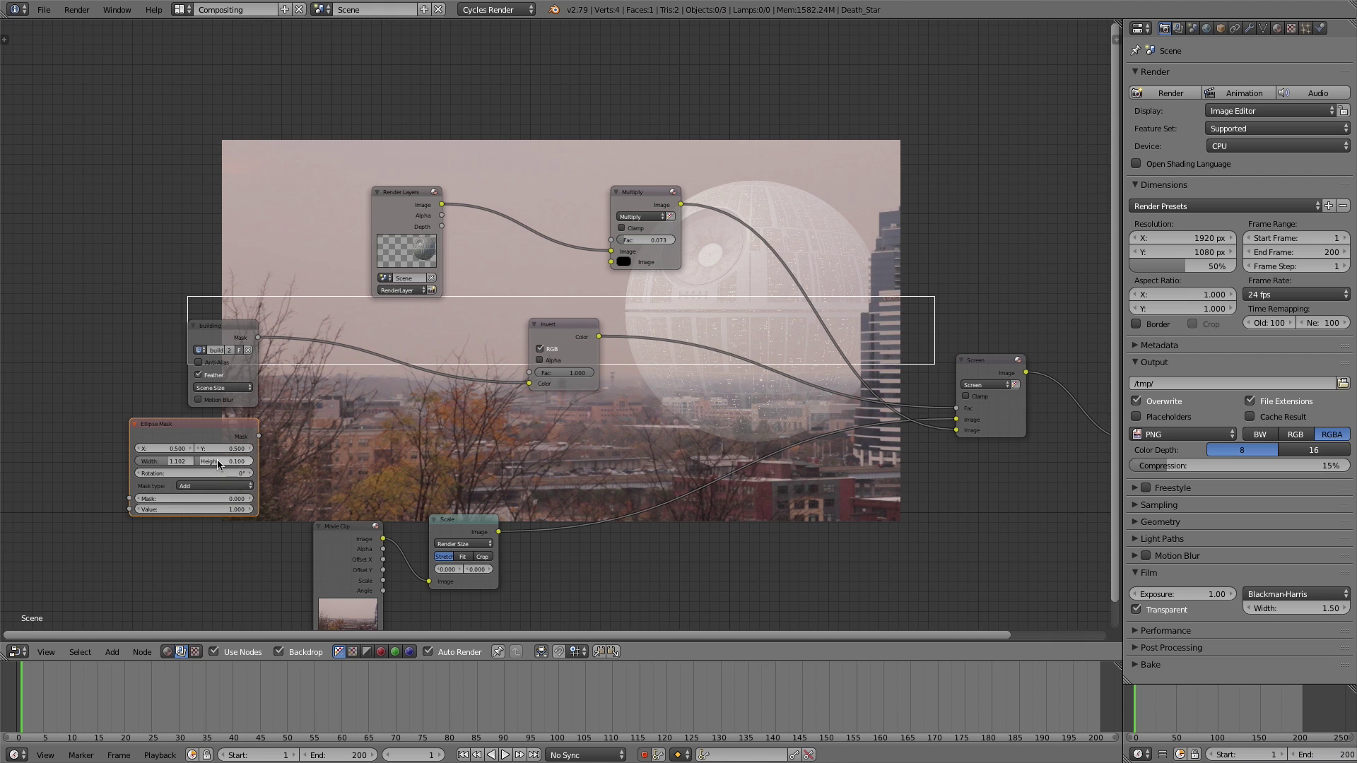
drag(210, 461, 307, 461)
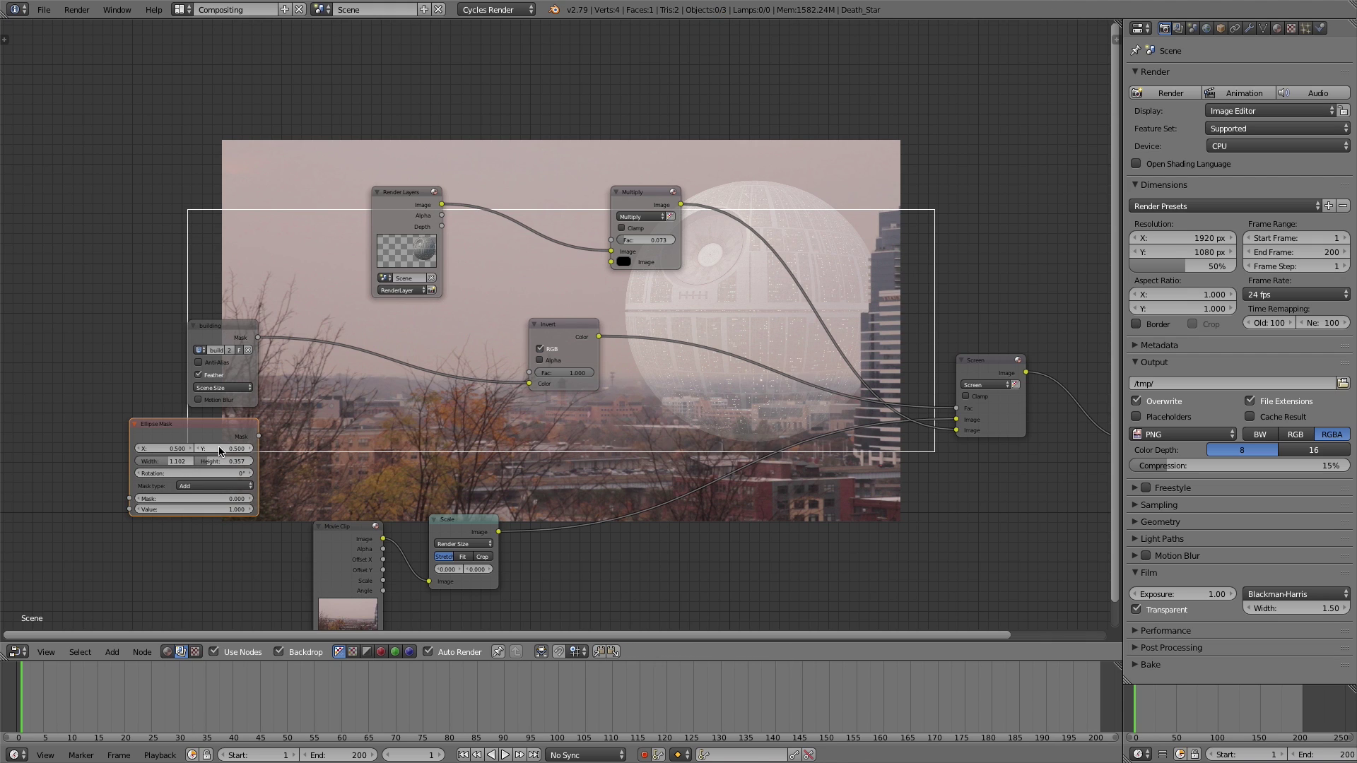
mouse_move(219, 450)
mouse_down()
mouse_move(254, 451)
mouse_move(196, 451)
mouse_up()
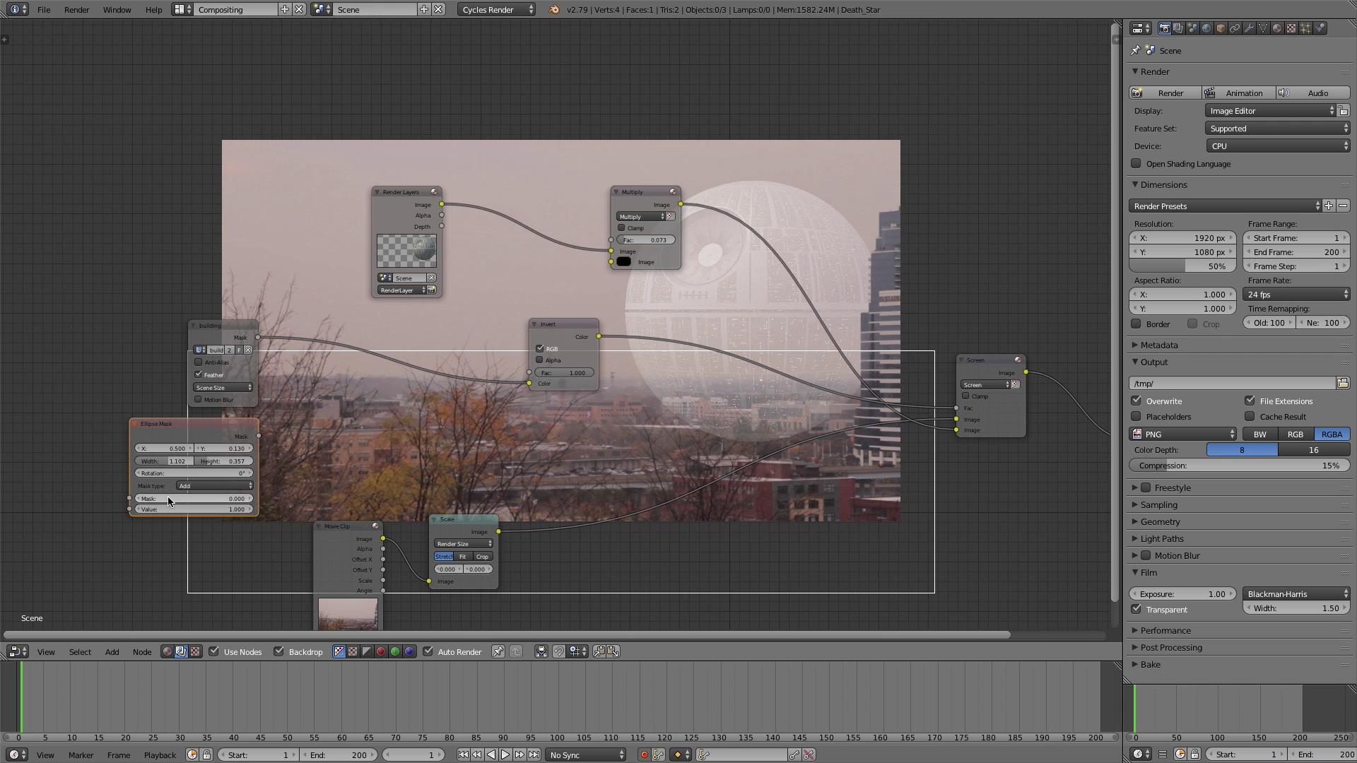
mouse_move(196, 473)
mouse_down()
mouse_move(208, 474)
mouse_move(200, 460)
mouse_up()
Preview the Ellipse Mask in the backdrop and adjust it to about 1.68 wide and 0.395 high, at X 0.770 and Y 0.140
ctrl+shift+click(237, 433)
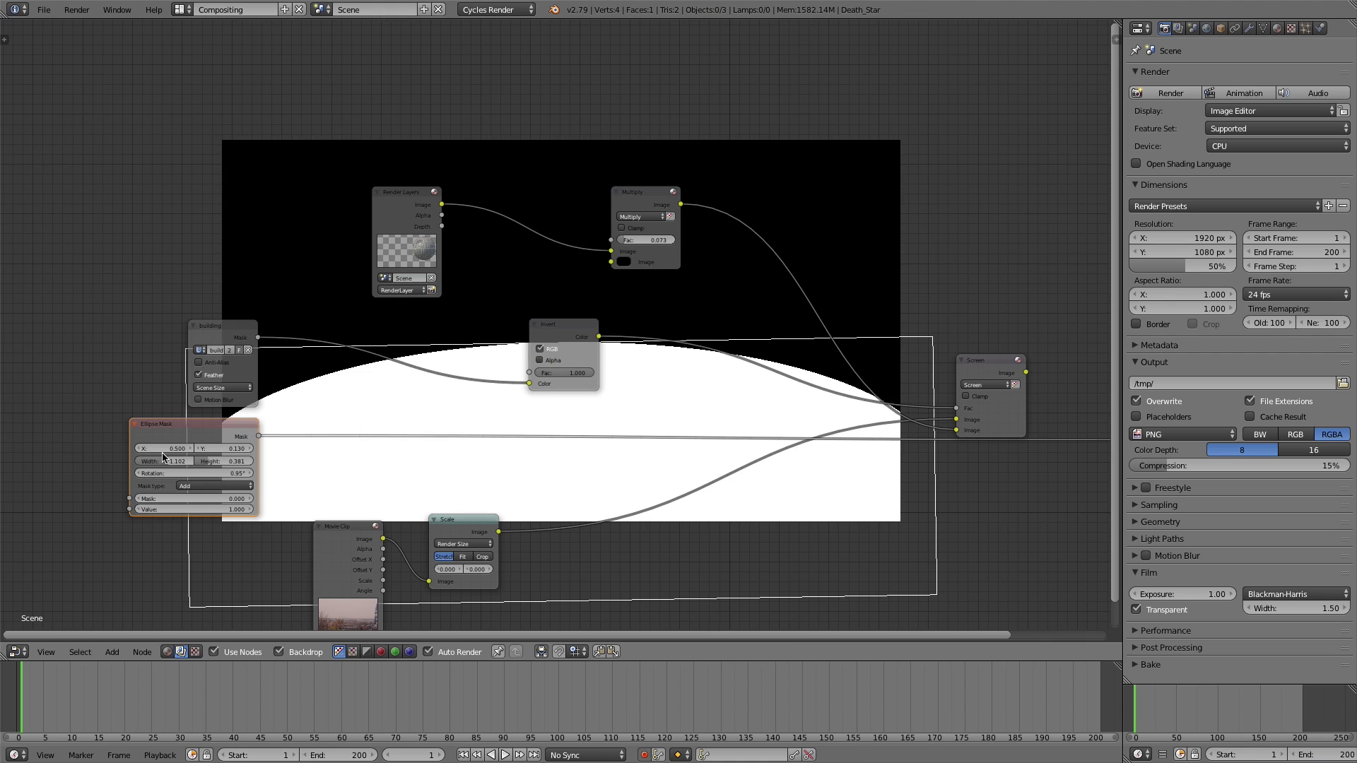
drag(158, 463, 162, 463)
drag(175, 461, 178, 464)
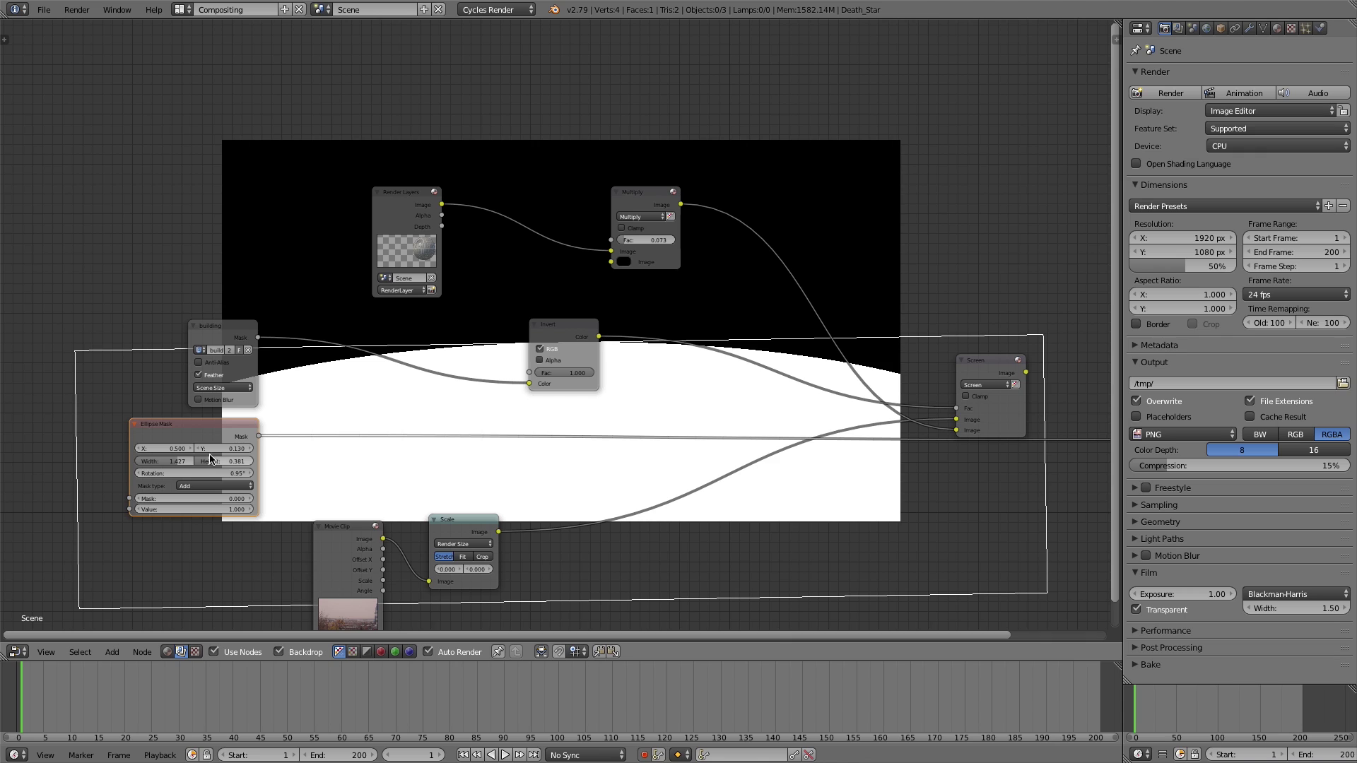
mouse_move(165, 448)
mouse_down()
mouse_move(221, 448)
mouse_move(214, 462)
mouse_move(173, 461)
mouse_move(199, 461)
mouse_move(186, 464)
mouse_up()
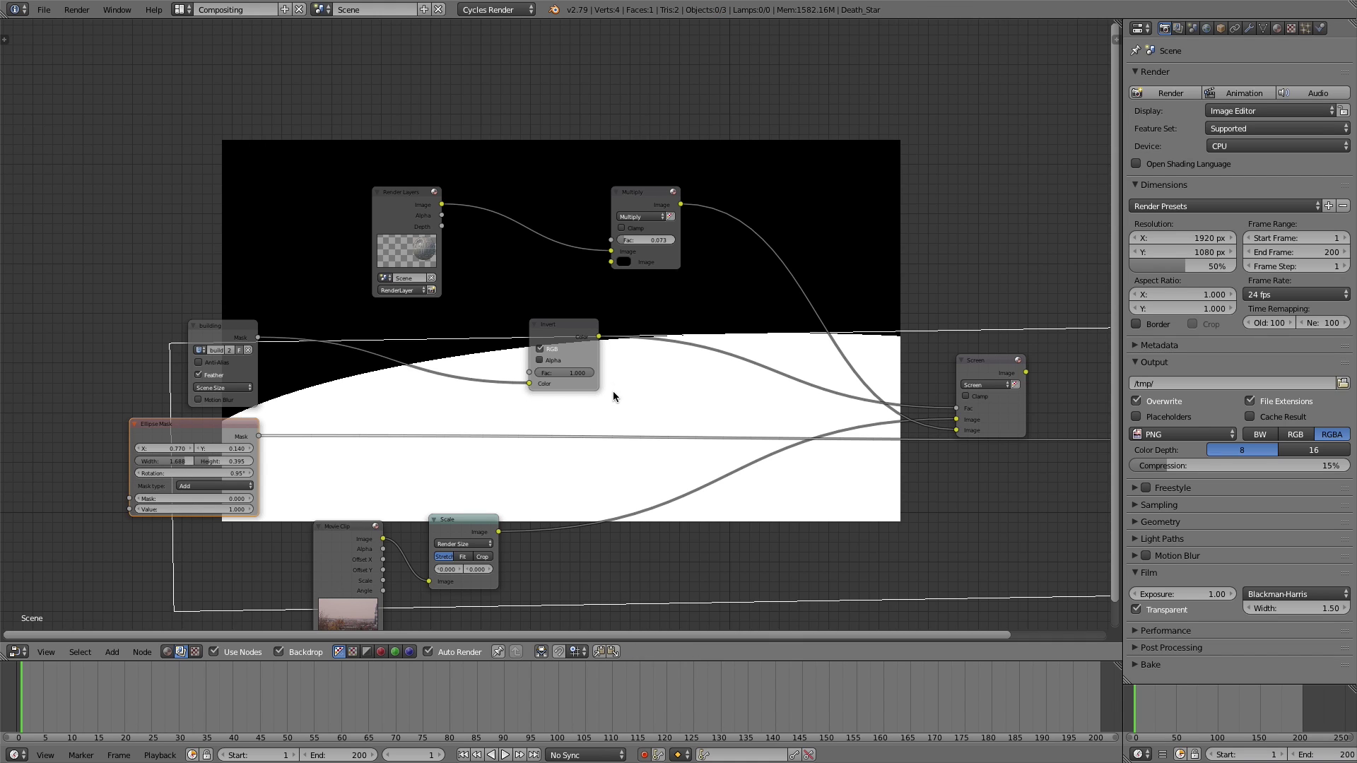
Connect the Ellipse Mask to the Invert node's Color input and preview the Screen node's result in the backdrop
click(567, 330)
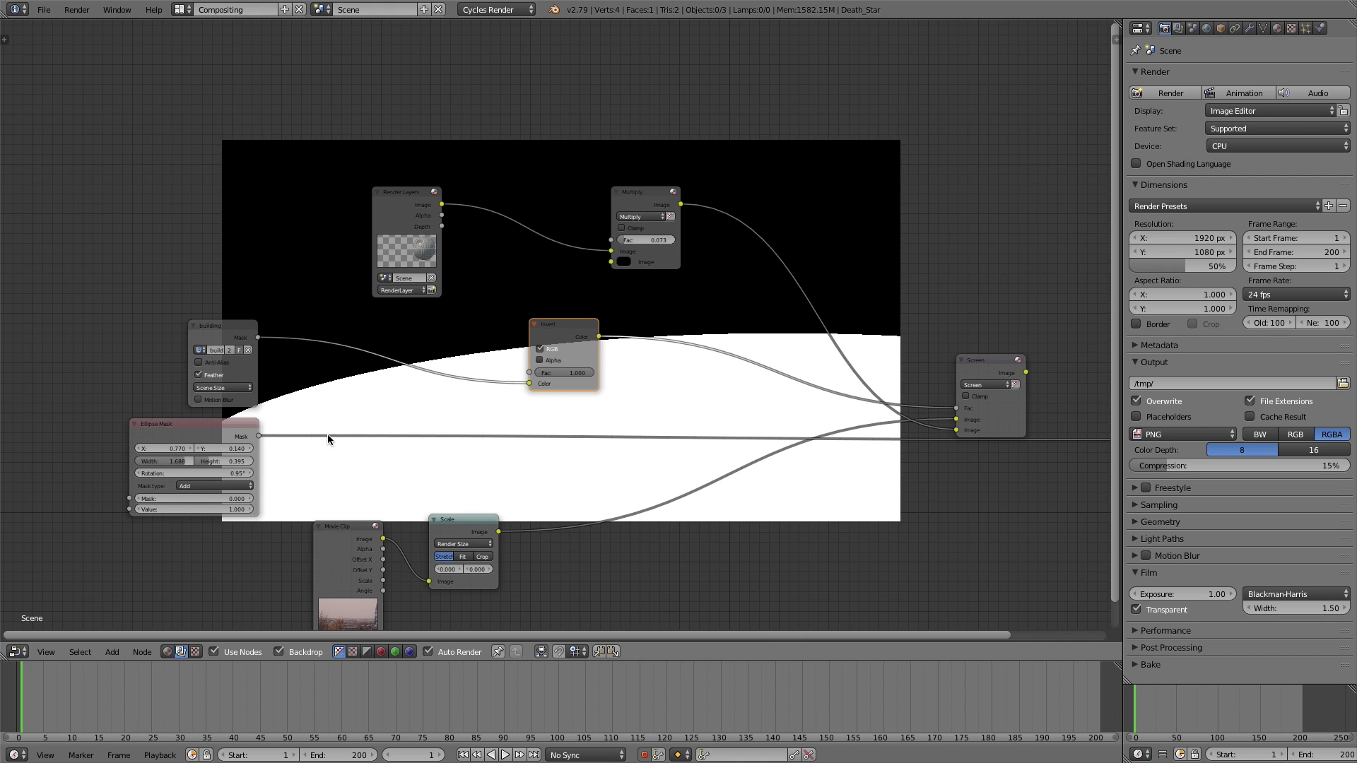
drag(266, 439, 536, 387)
click(996, 366)
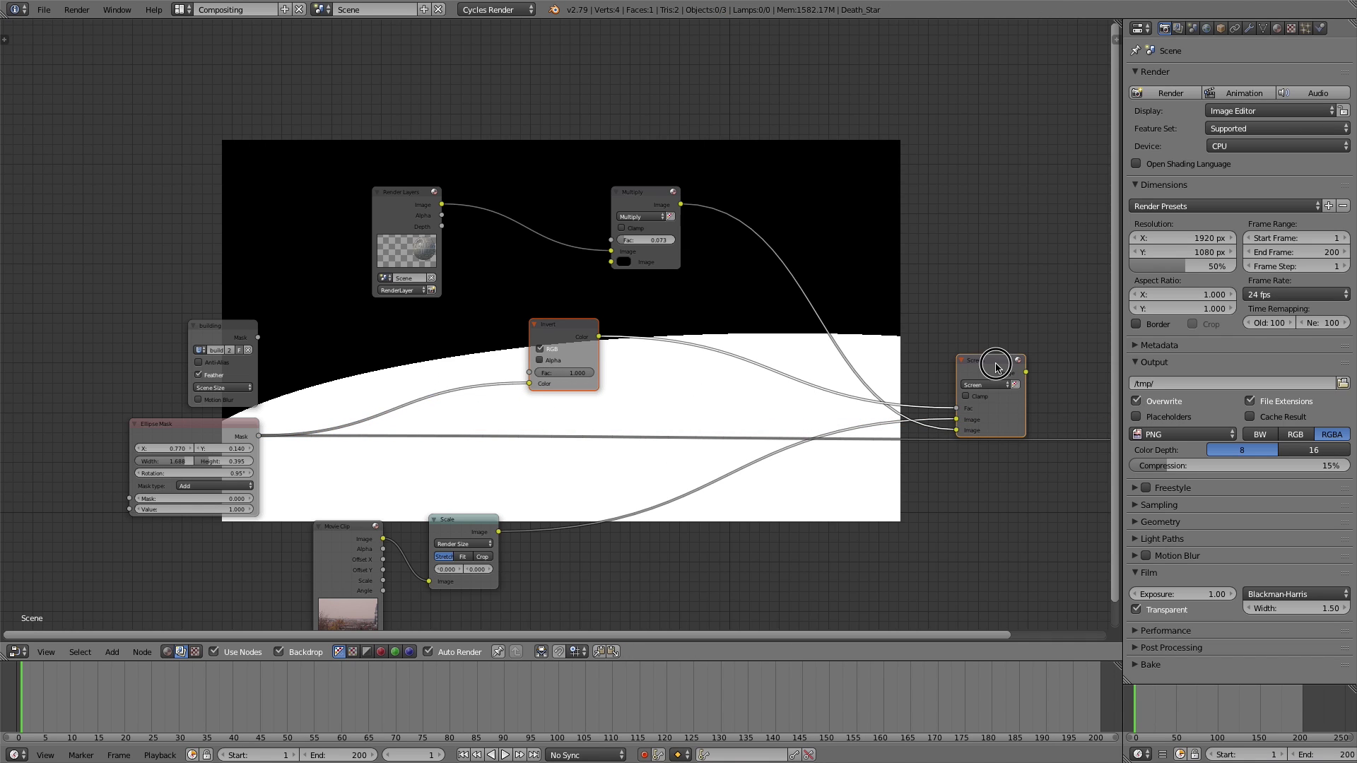
ctrl+shift+click(993, 367)
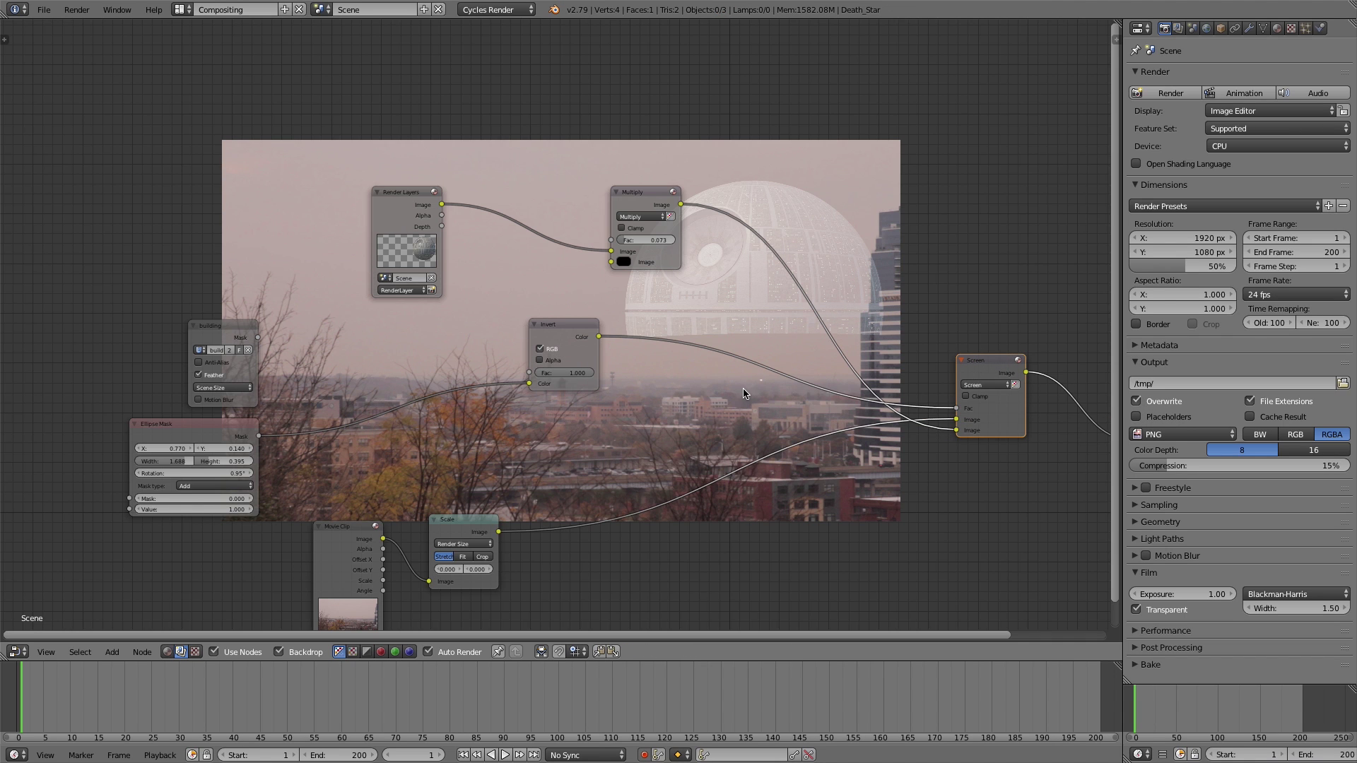
alt+middle_drag(742, 390, 726, 412)
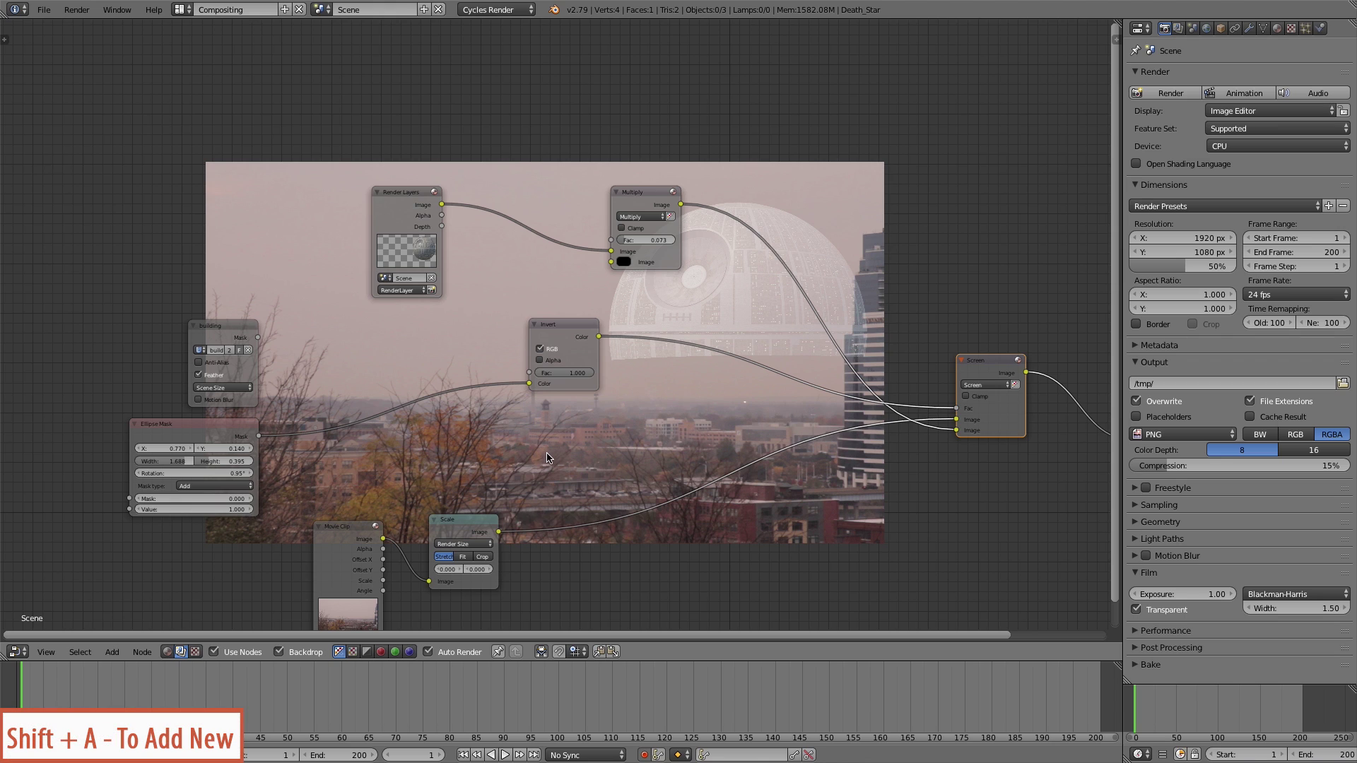
Insert a Mix node between the Ellipse Mask and Invert nodes and connect the building mask to its free image input
key(shift+a)
click(506, 441)
text(mix)
key(Return)
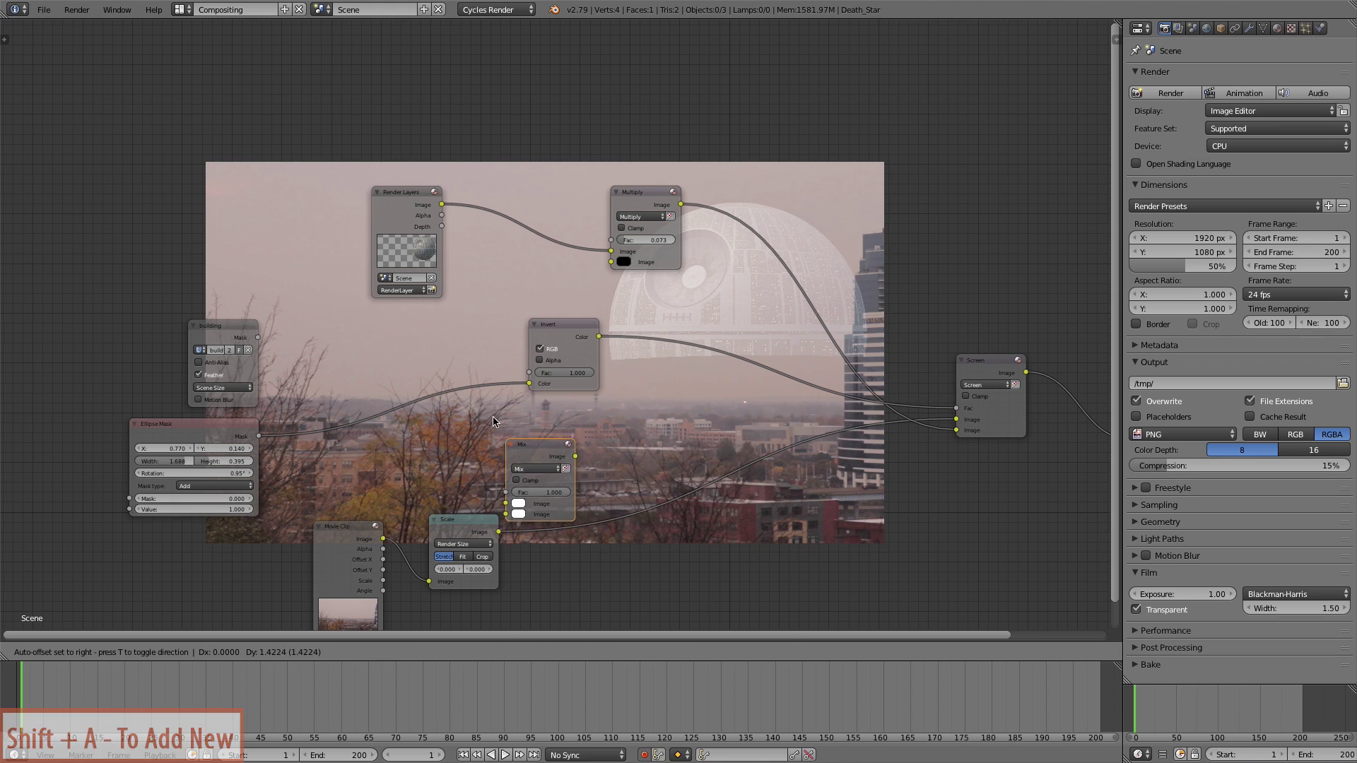
click(443, 342)
drag(258, 338, 419, 418)
Set the Mix node to Add with Clamp enabled, then preview the inverted mask and the Screen result
click(387, 389)
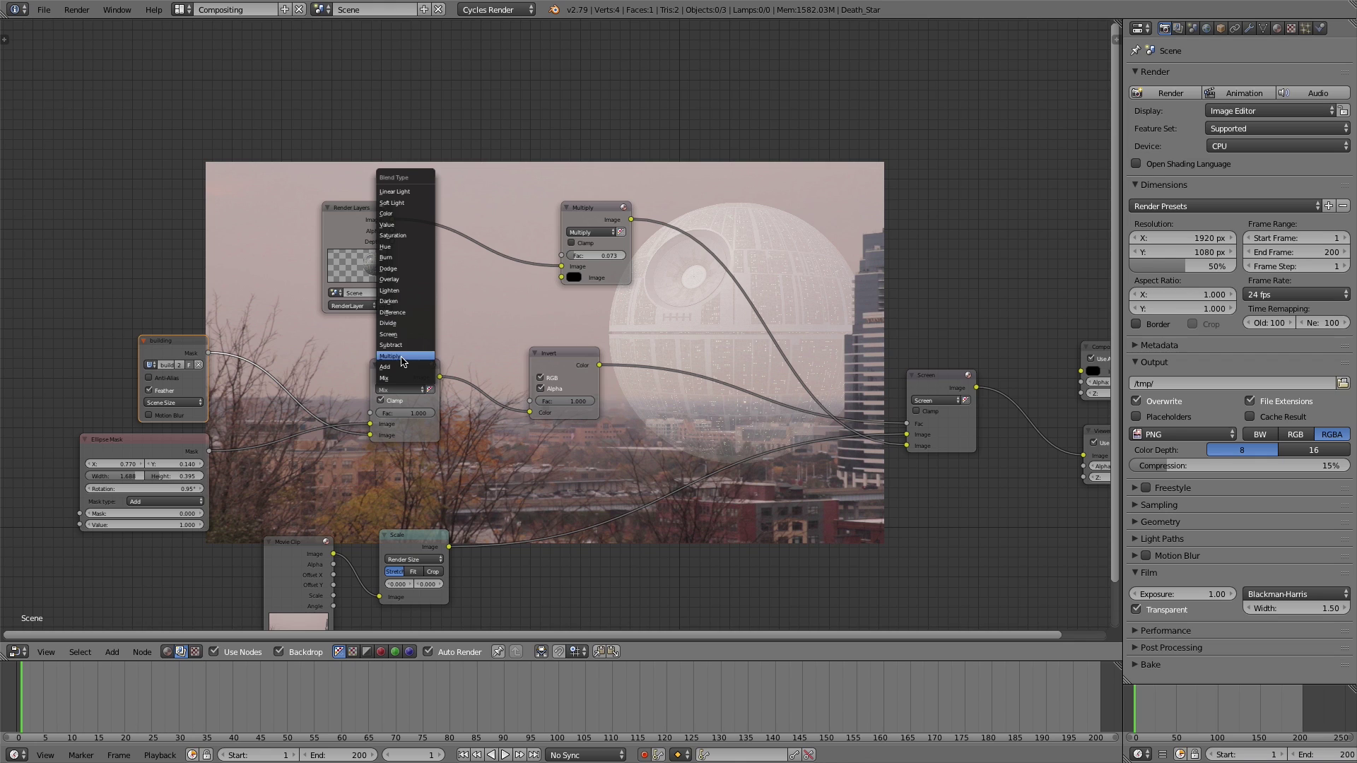
click(401, 367)
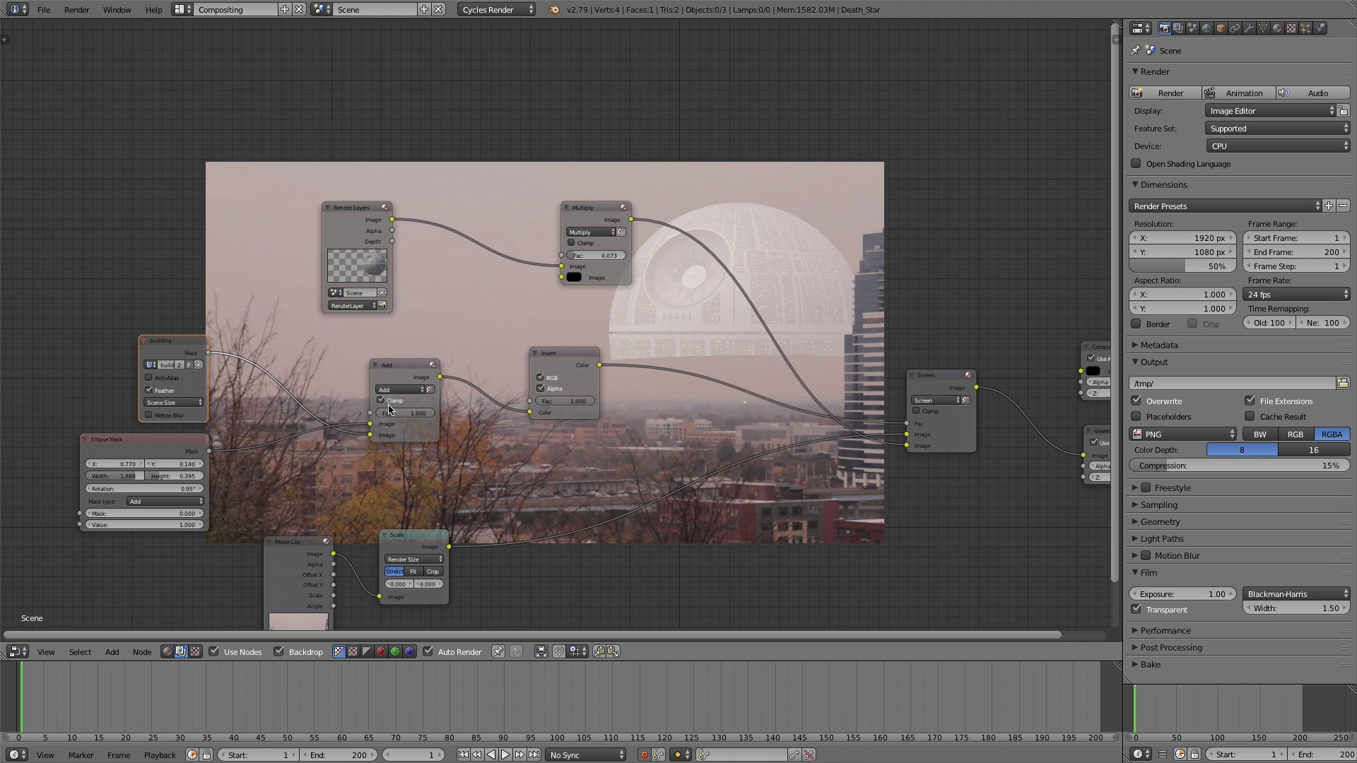
ctrl+shift+click(577, 362)
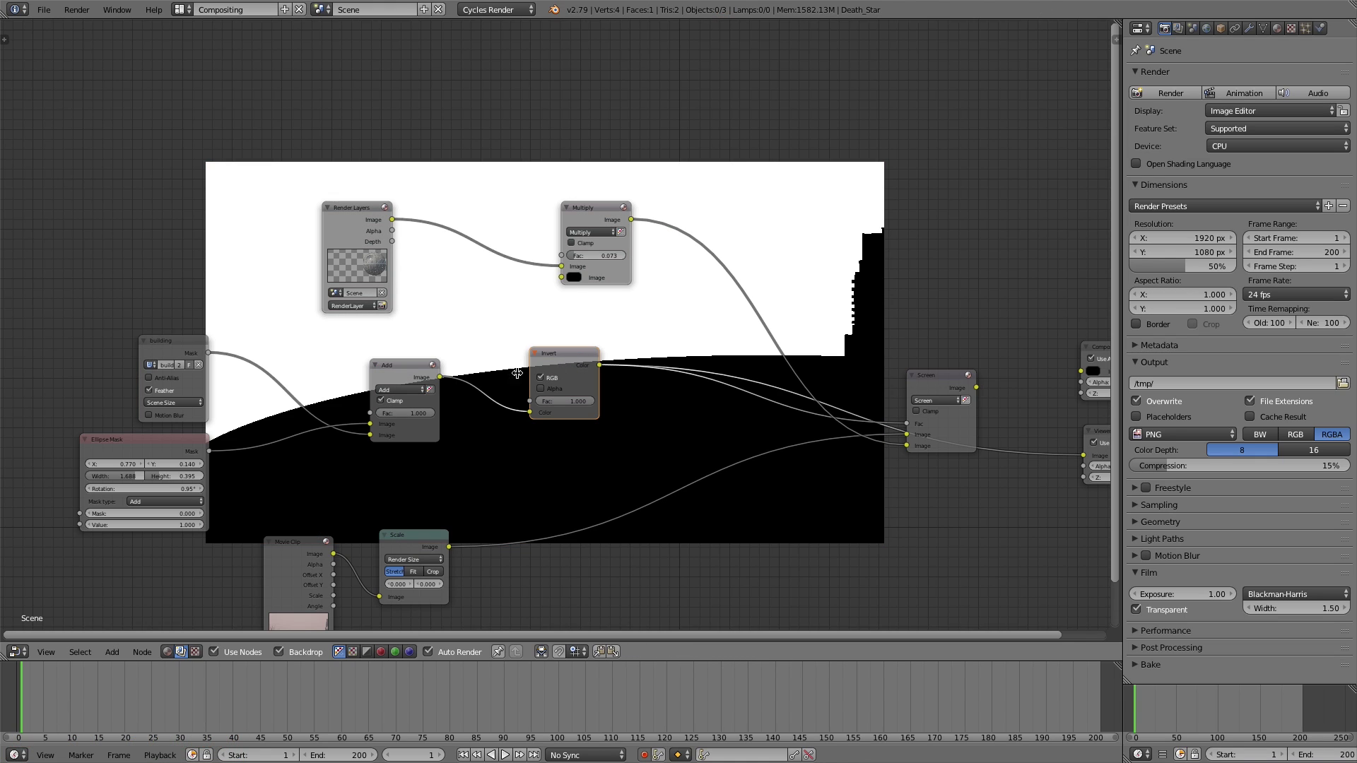
ctrl+shift+click(928, 379)
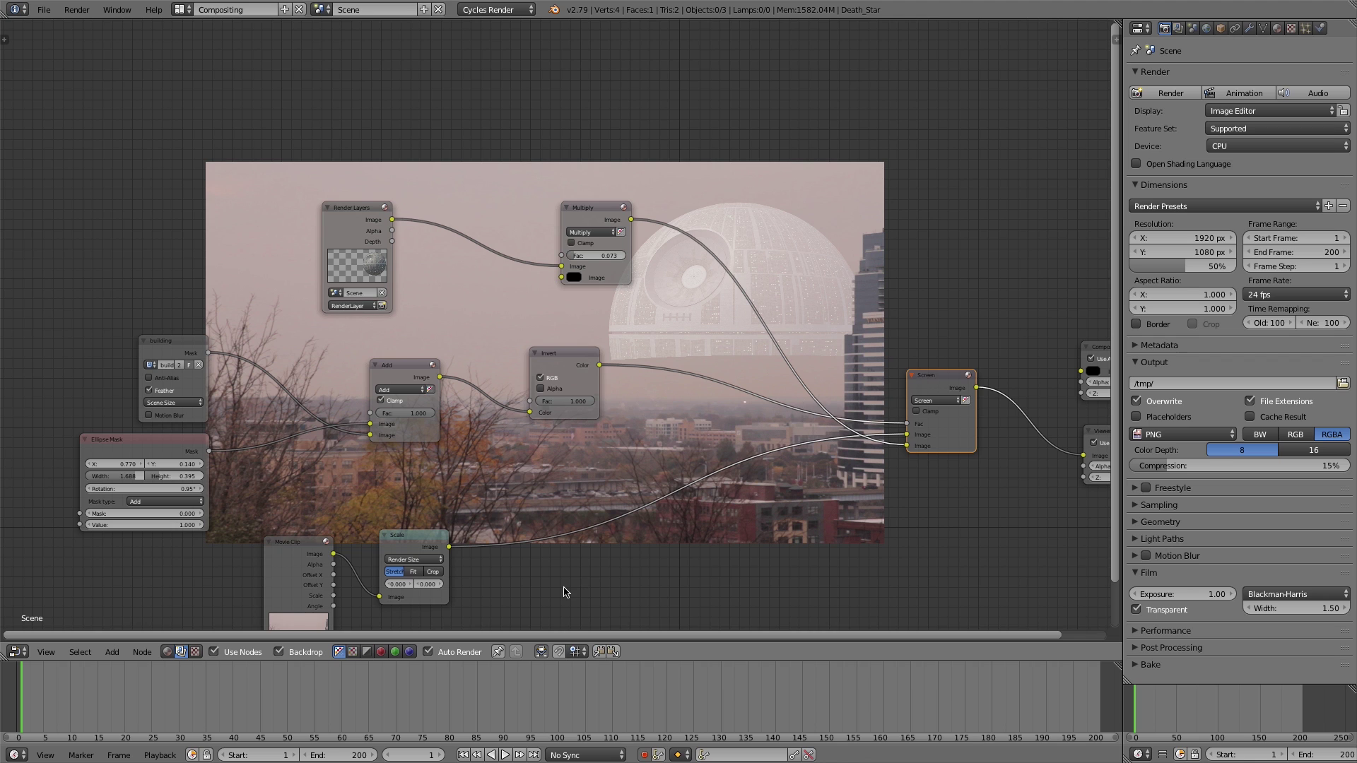
Move the building mask node away from the Add node and insert a Gaussian Blur node after the Ellipse Mask
drag(175, 353, 150, 303)
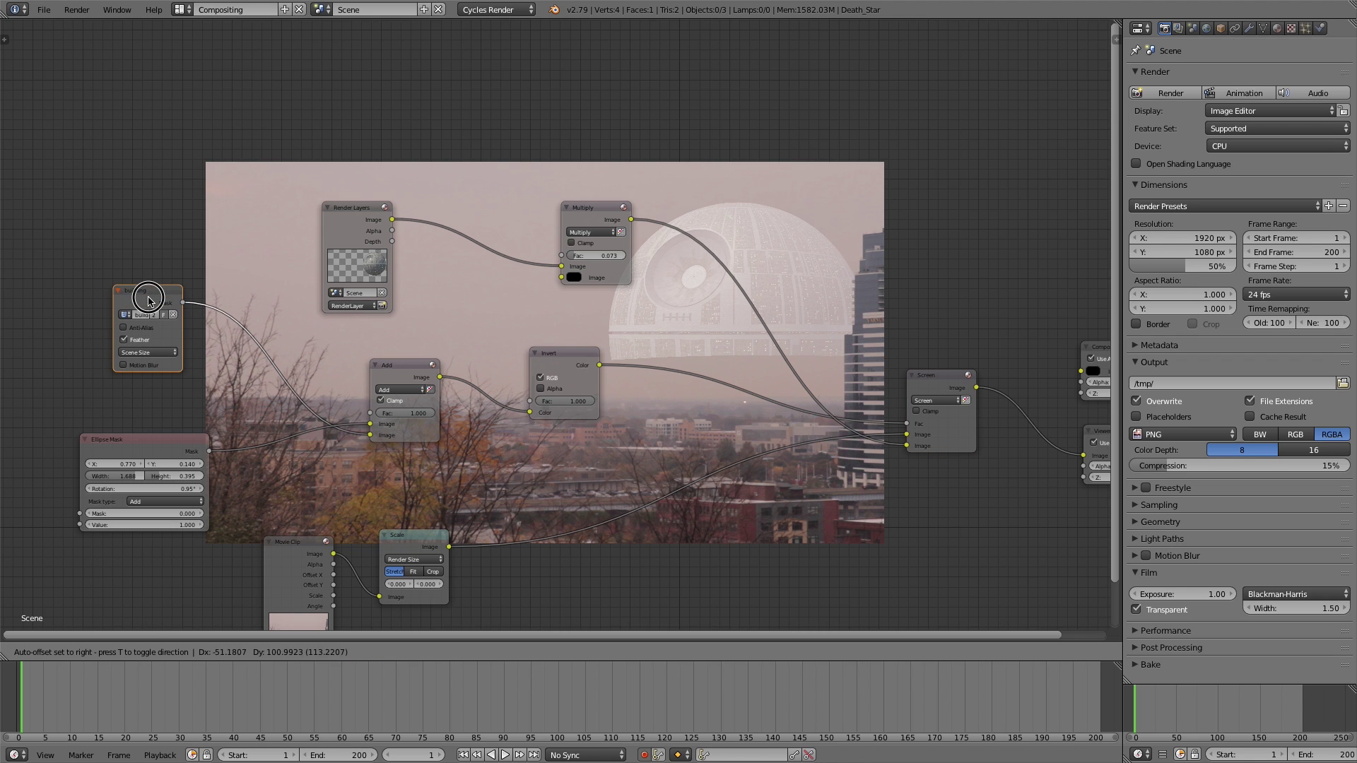
key(shift+a)
click(268, 479)
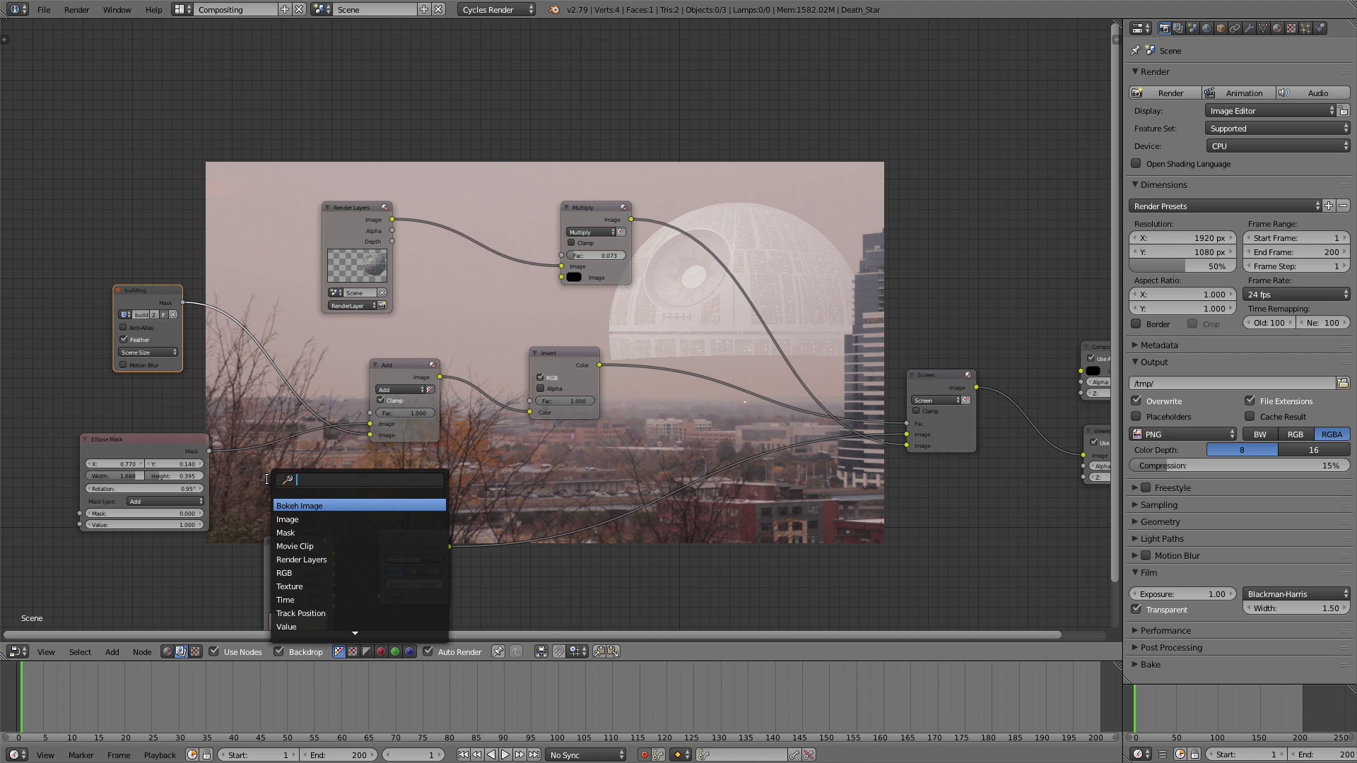
text(blur)
key(Return)
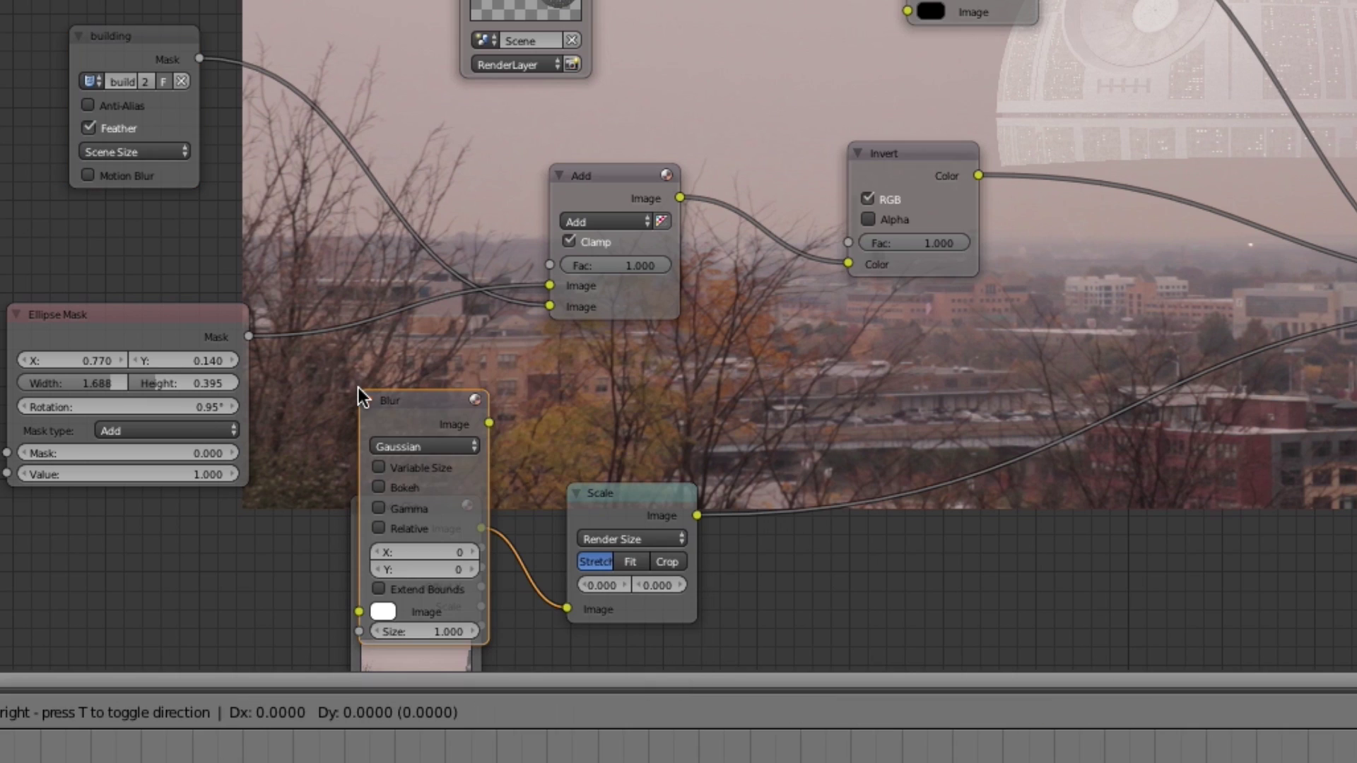
click(326, 243)
click(379, 249)
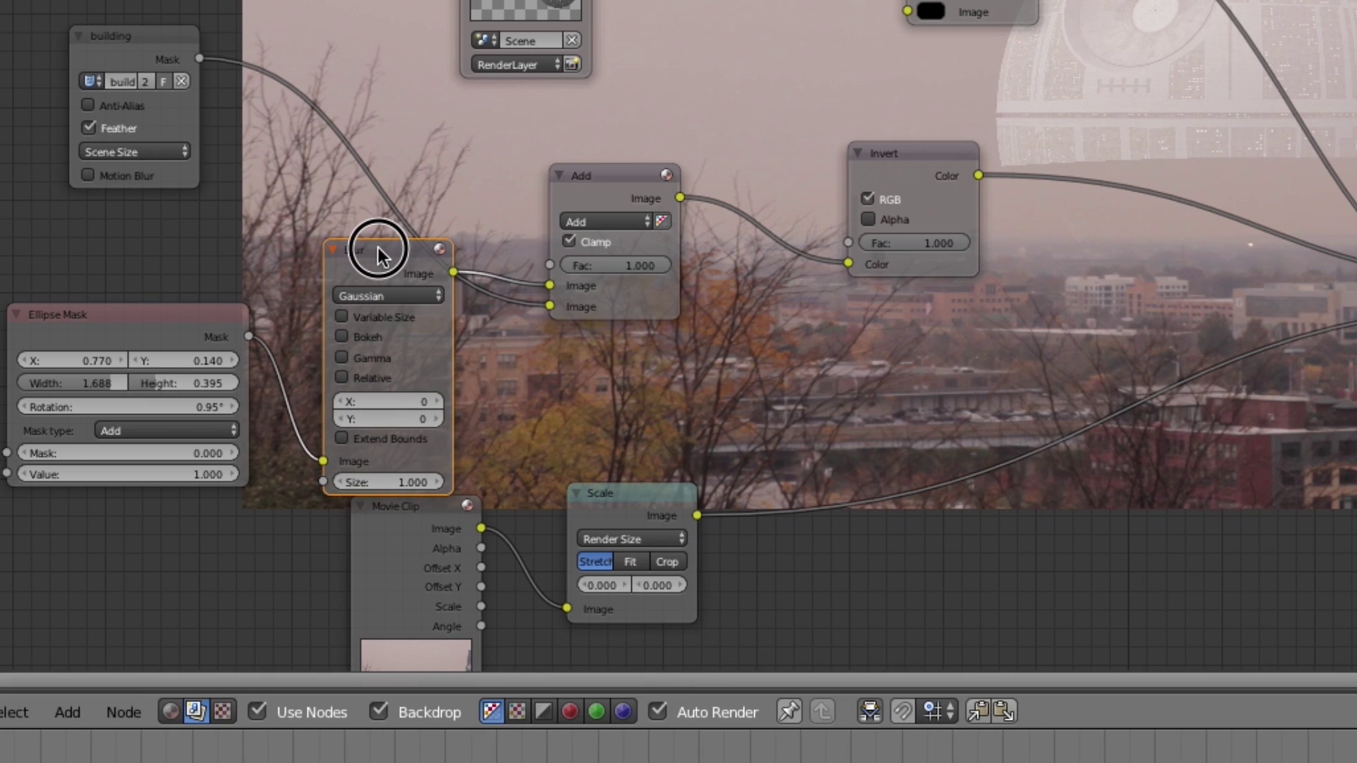
drag(379, 248, 332, 246)
Set the Ellipse Mask's Blur node to X 10, Y 10 and size 10
text(10)
key(Tab)
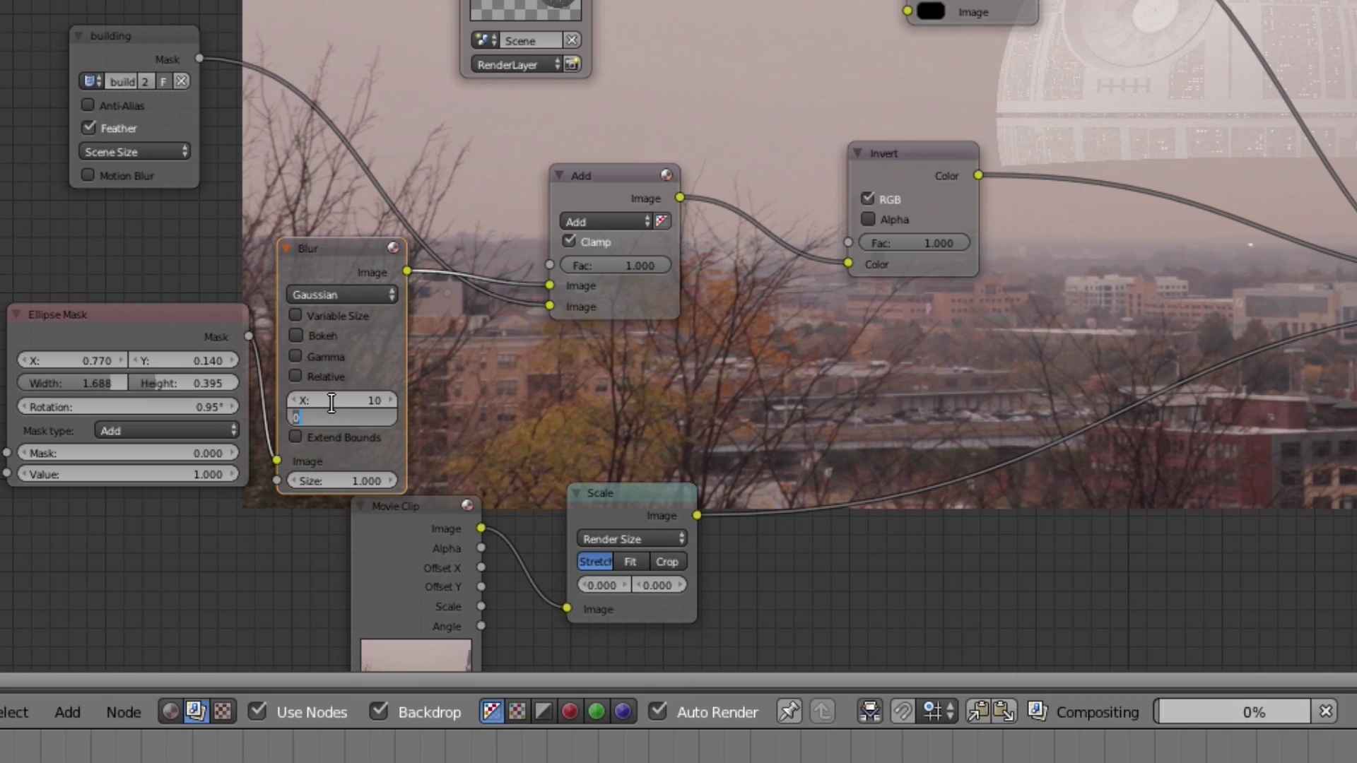
text(10)
key(Tab)
text(10)
key(Return)
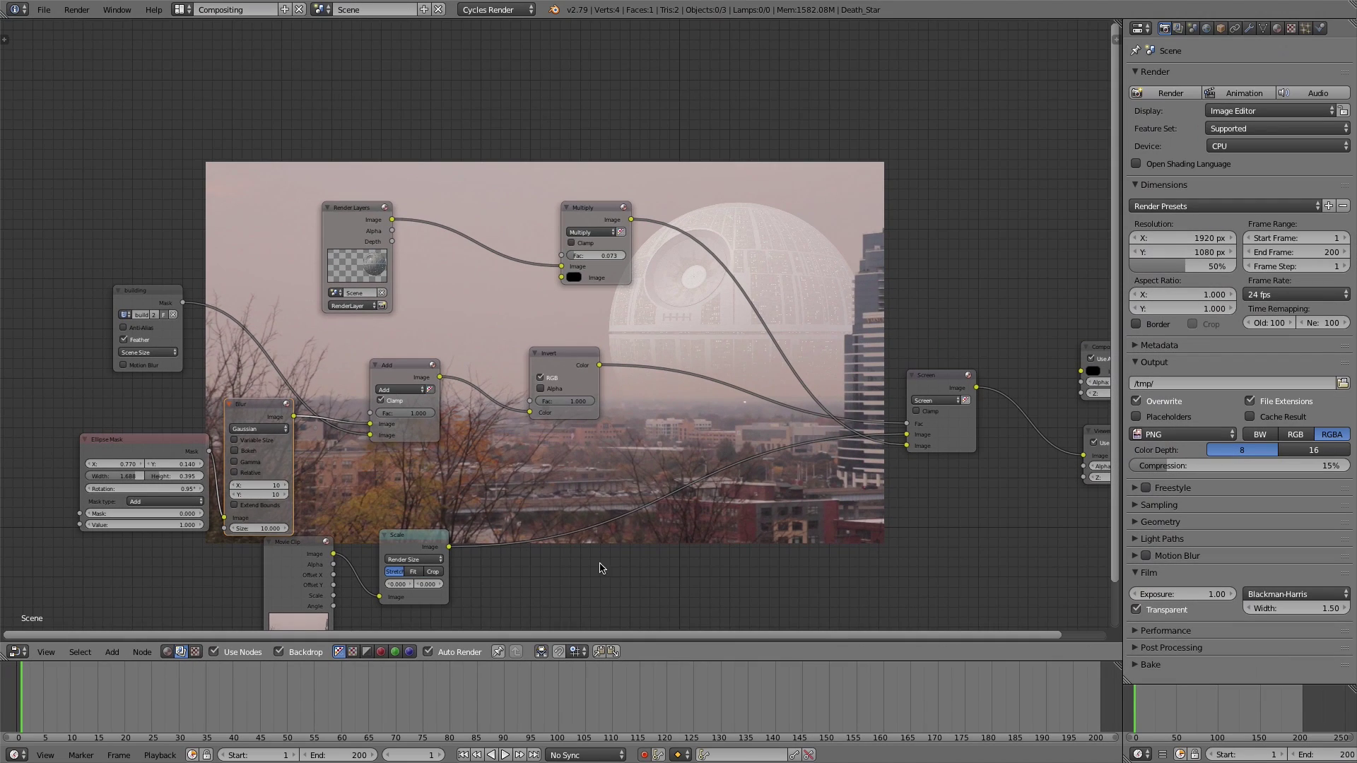
Spread out the Scale, Movie Clip, Ellipse Mask and Blur nodes so that they no longer crowd each other
drag(397, 541, 513, 537)
drag(297, 542, 424, 561)
drag(148, 438, 127, 465)
drag(248, 404, 226, 451)
middle_drag(632, 426, 659, 435)
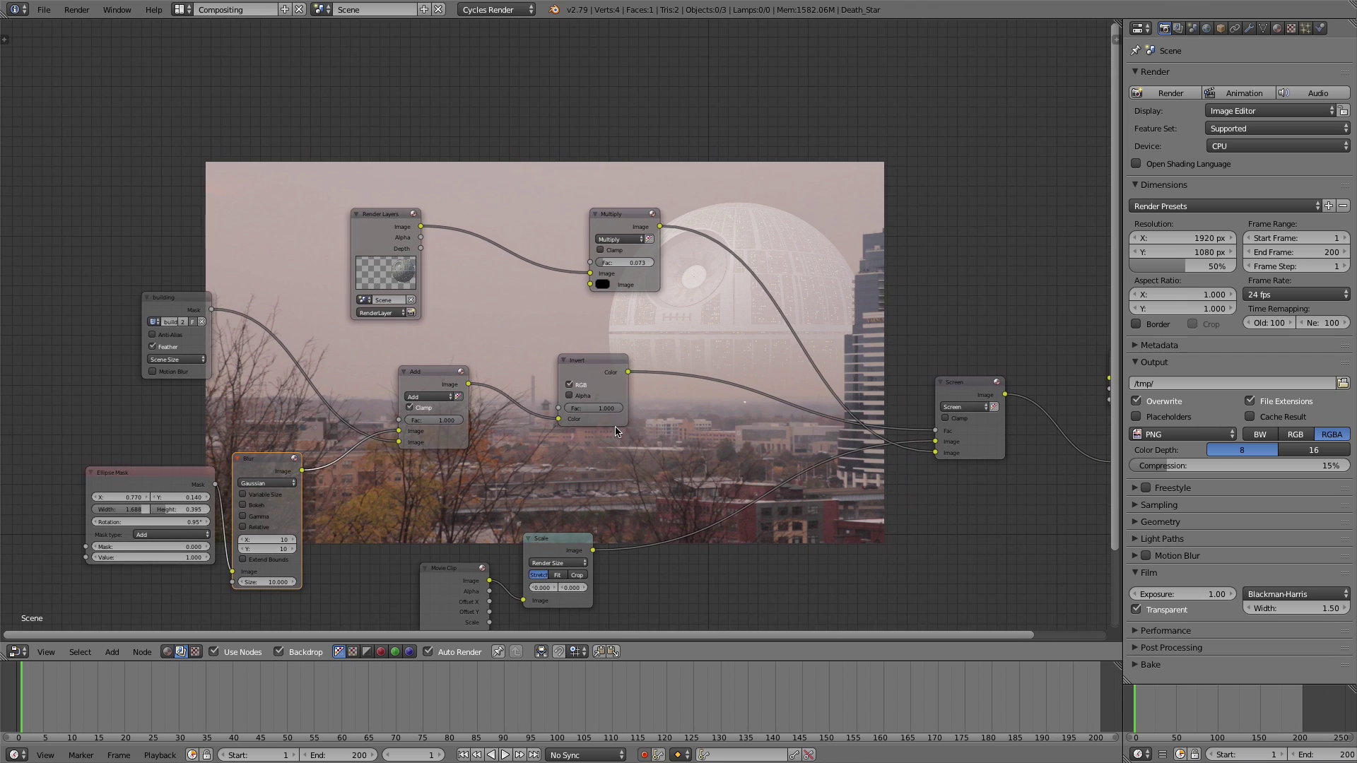
Duplicate the Blur node onto the building mask's link and set it to X 1, Y 1 and size 1
scroll(615, 427, up, 1)
key(shift+d)
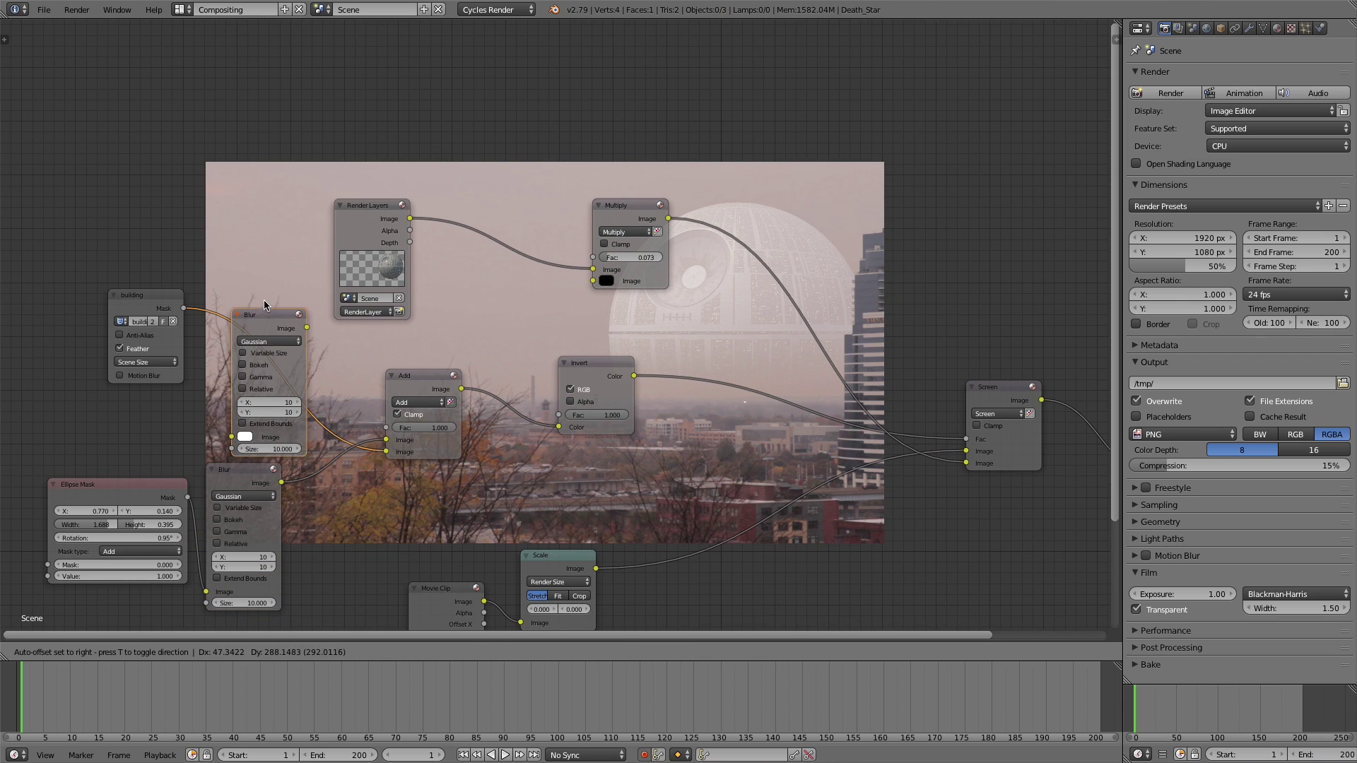
click(267, 306)
text(1)
key(Tab)
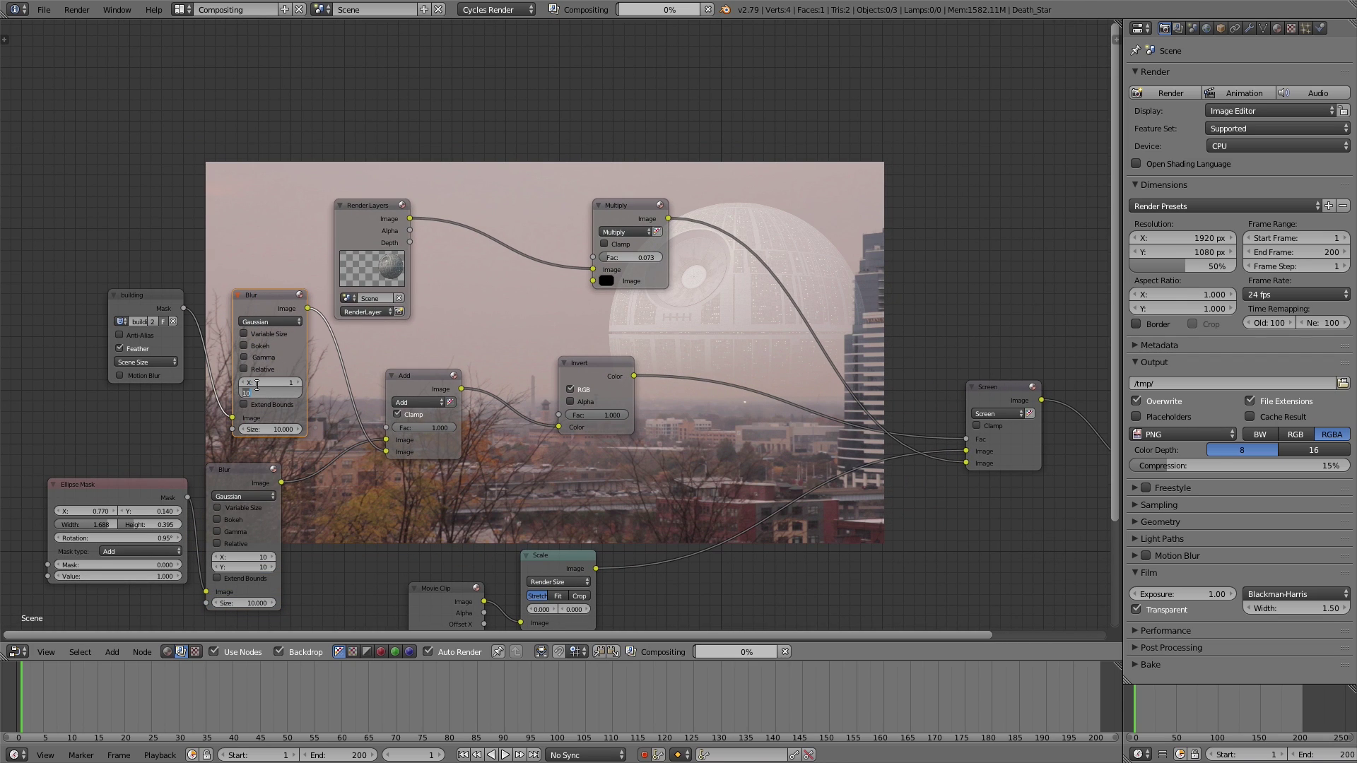
text(1)
key(Tab)
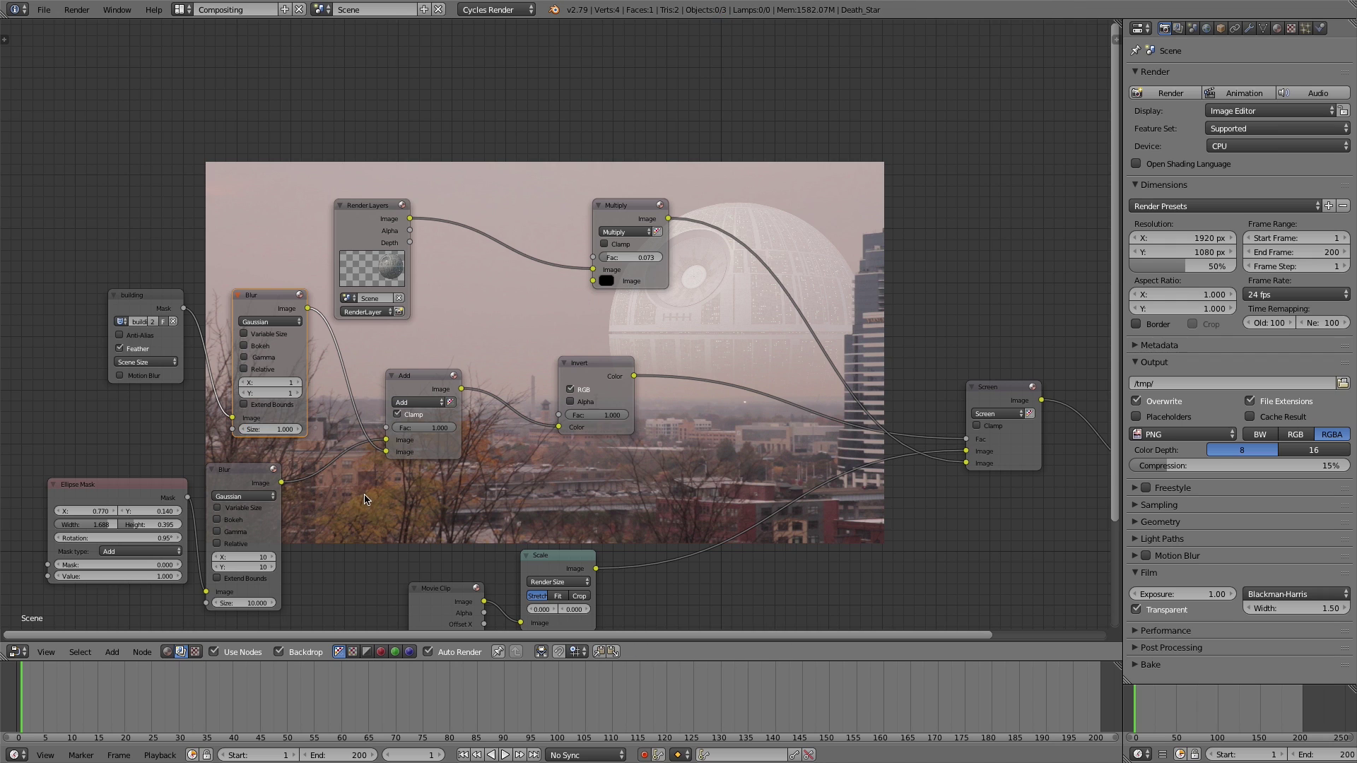
Insert a Hue Saturation Value node between Render Layers and Multiply, and lower its saturation to about 0.009
key(Home)
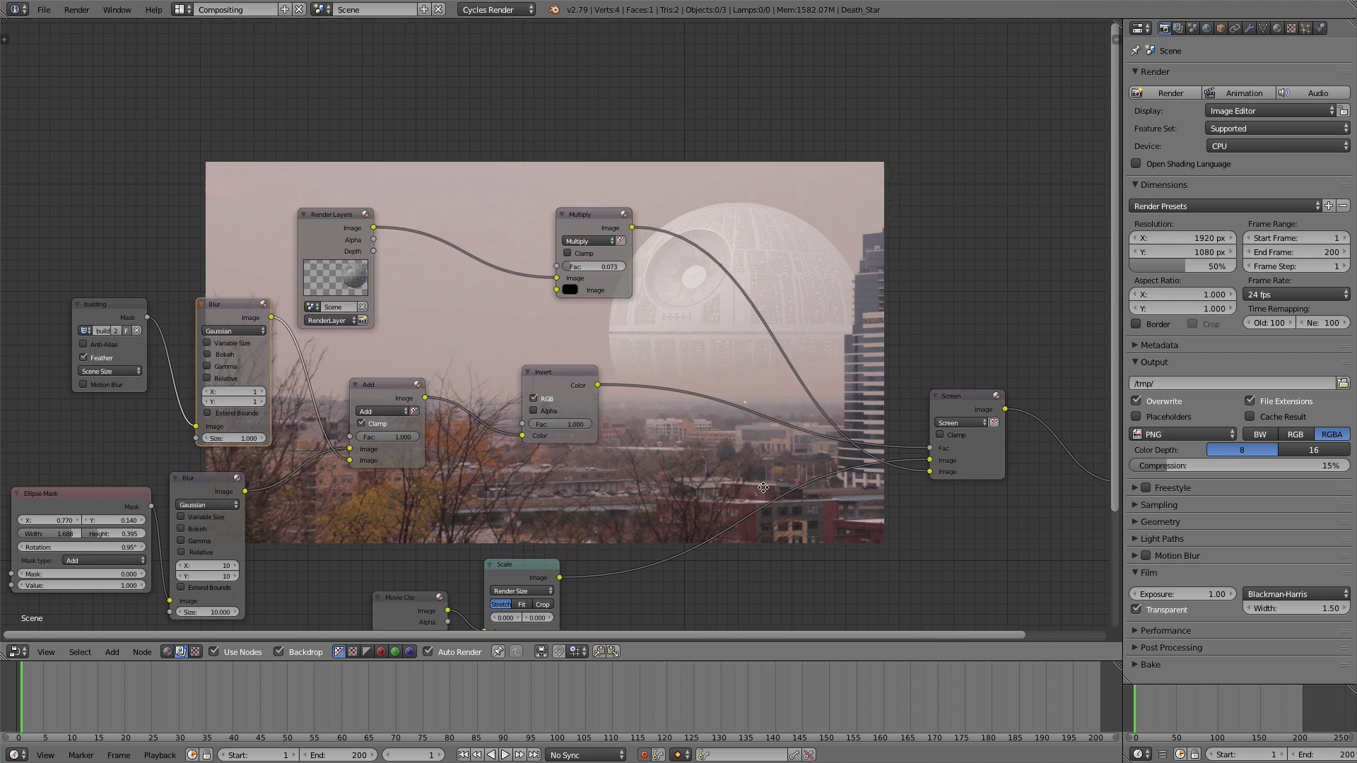
key(shift+a)
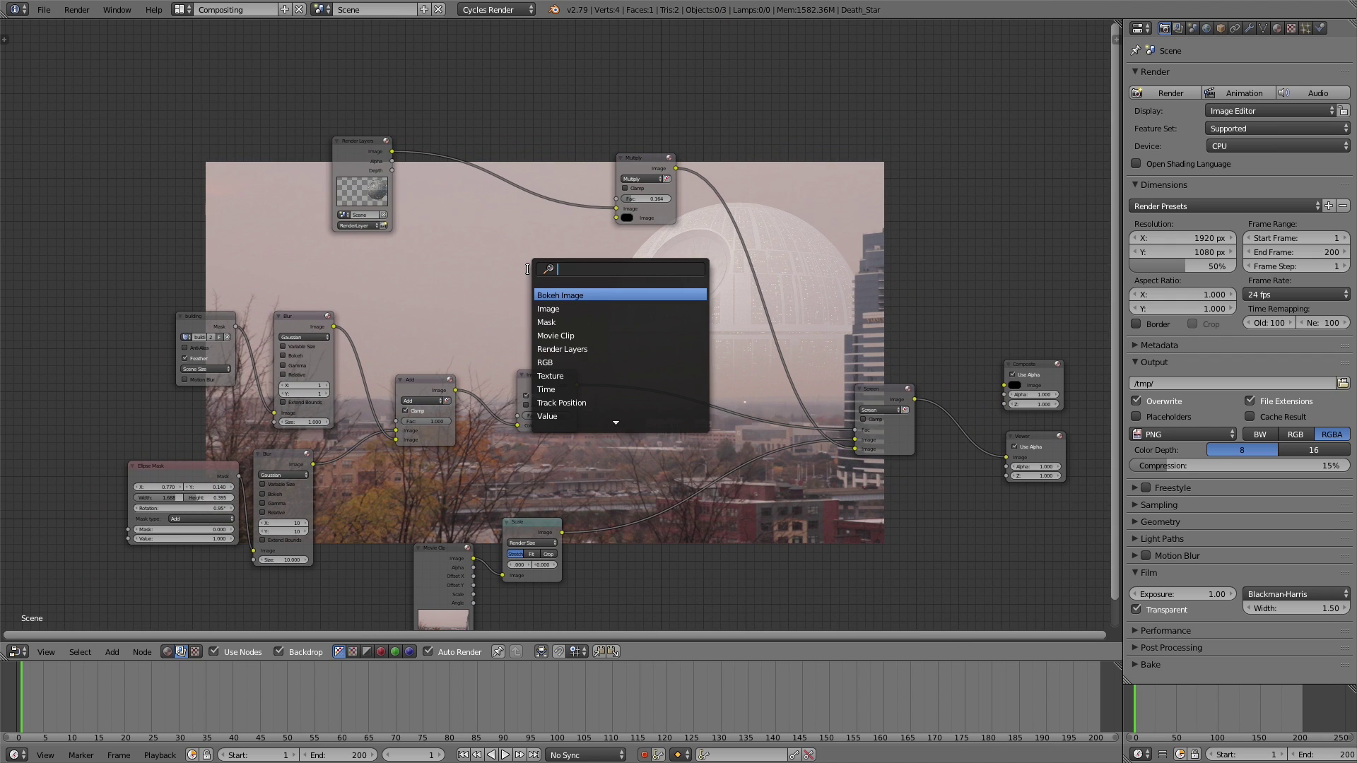
text(hue)
click(558, 309)
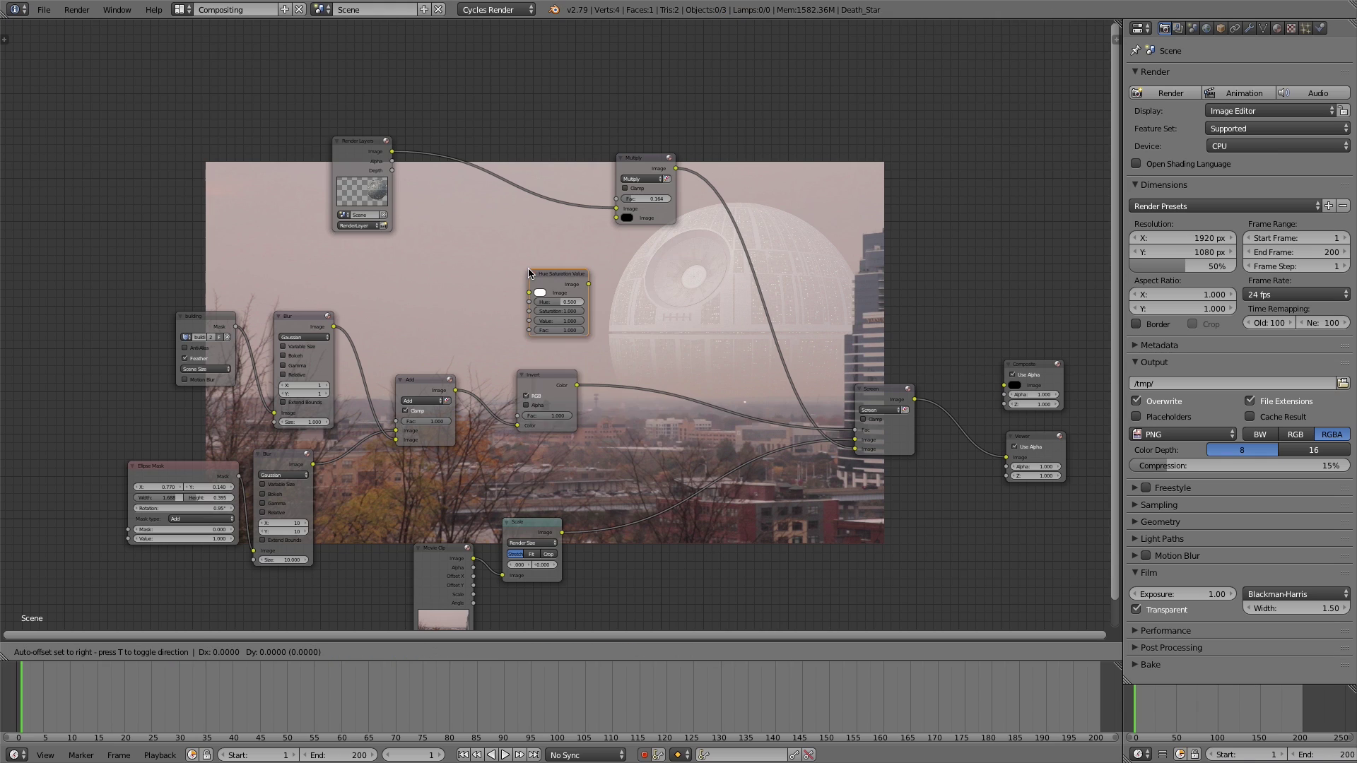
click(527, 166)
drag(531, 219, 488, 220)
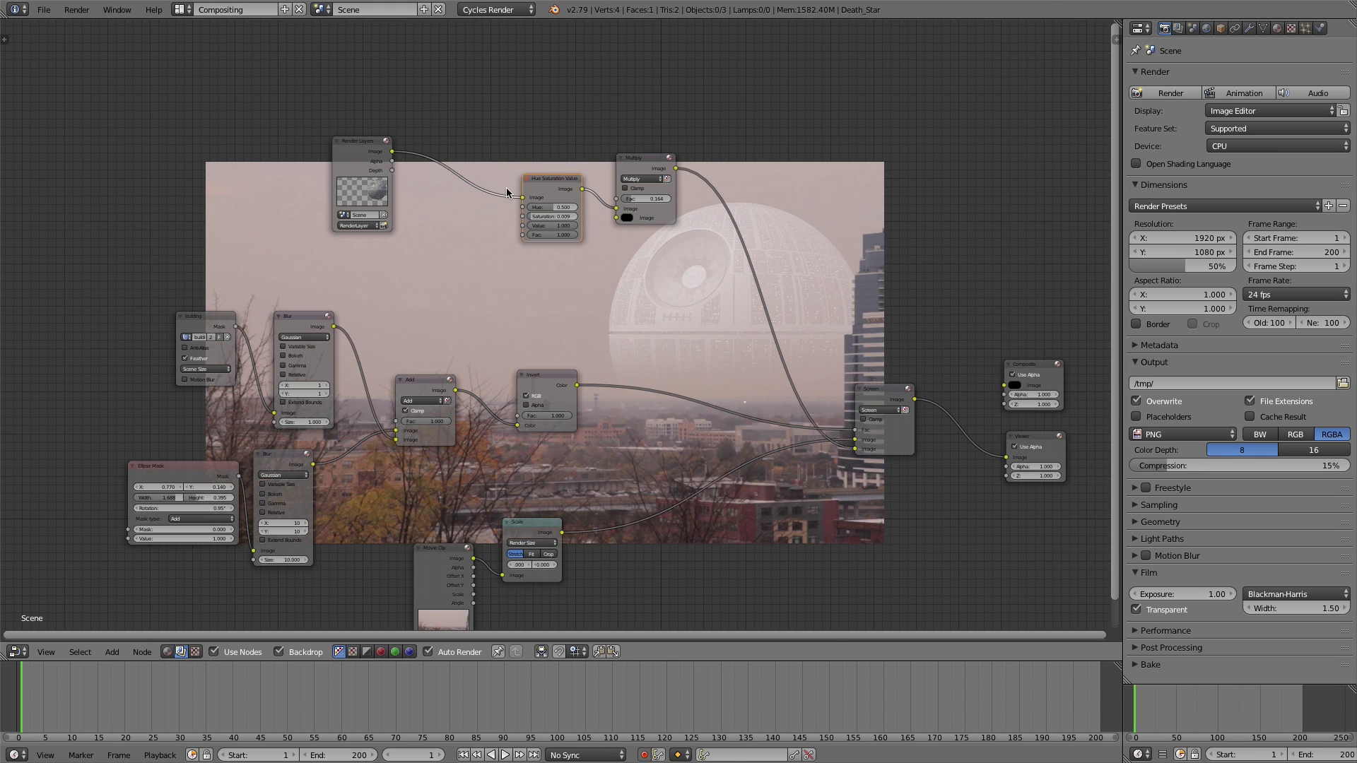
Insert a Blur node between the Render Layers and Hue Saturation Value nodes
key(shift+a)
click(455, 201)
text(blur)
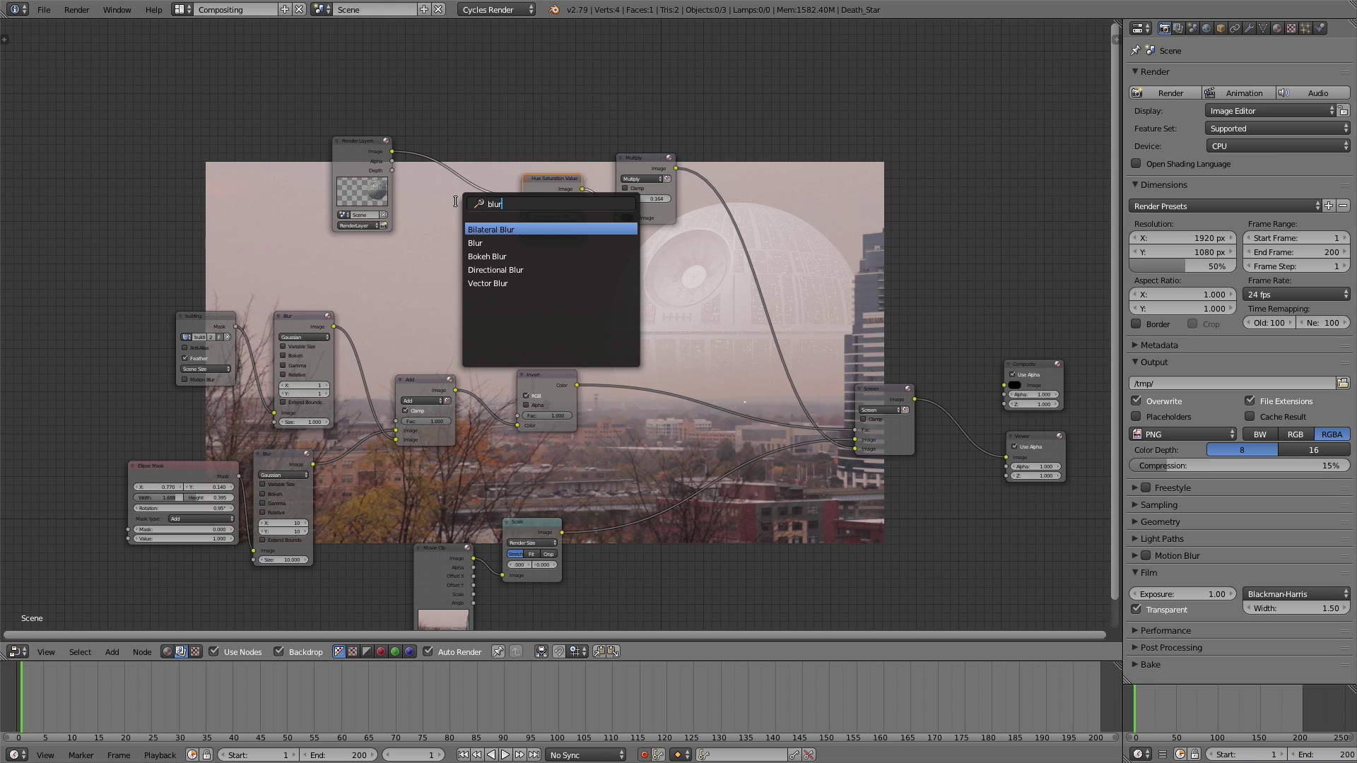
click(475, 243)
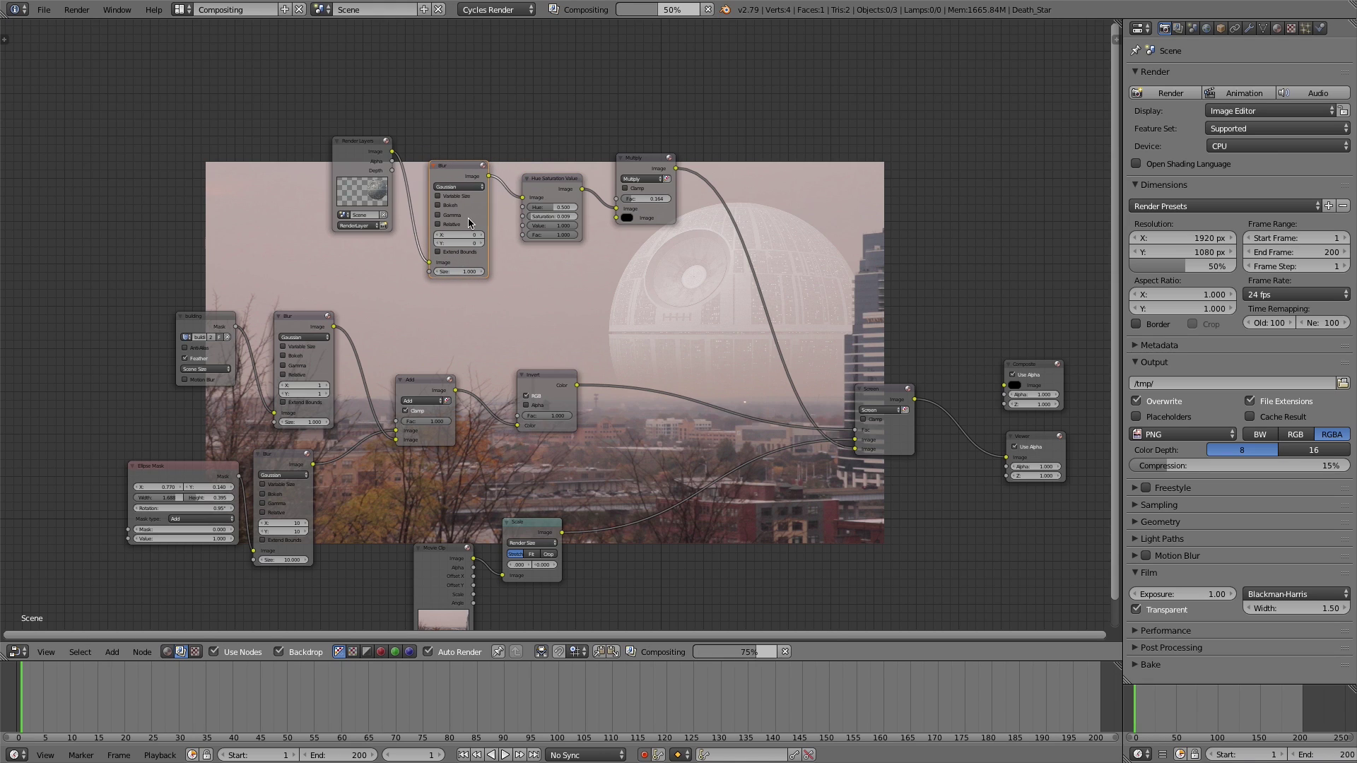
click(452, 177)
Set the Death Star's Blur node to X 1 and Y 1
key(Tab)
text(2)
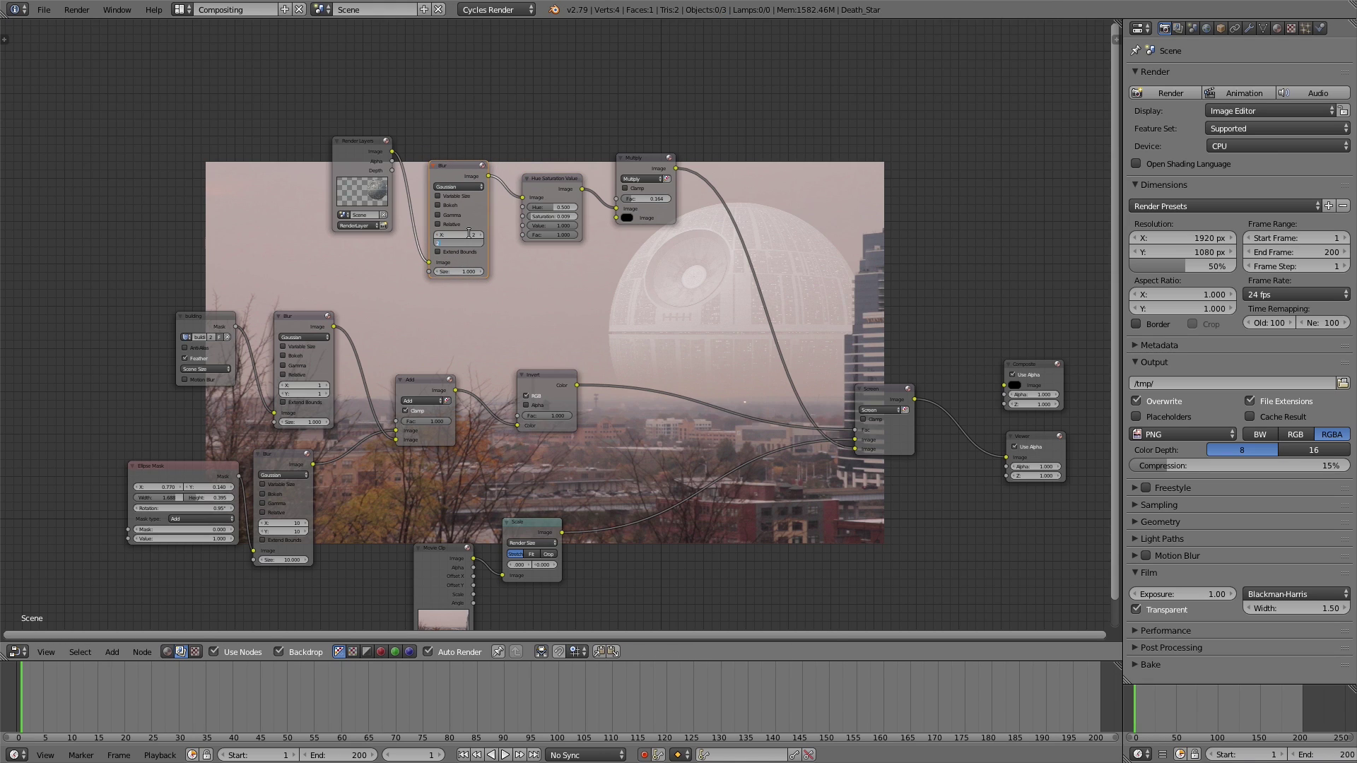
key(Return)
key(Tab)
text(1)
key(Return)
Move the Viewer and Composite nodes away from the Screen node and connect the Screen output to the Composite node's image input
scroll(695, 382, down, 3)
middle_drag(616, 349, 535, 348)
scroll(764, 374, up, 1)
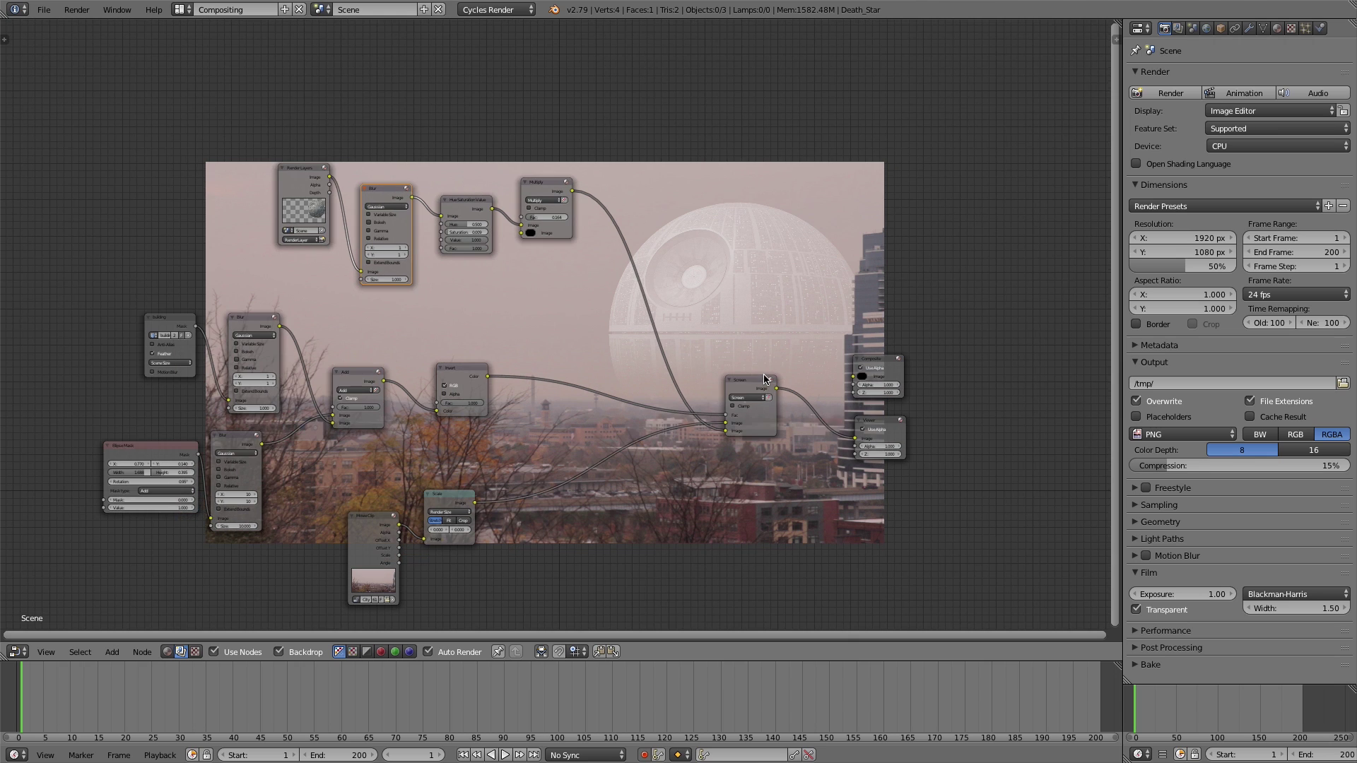
middle_drag(336, 485, 397, 451)
scroll(455, 438, up, 1)
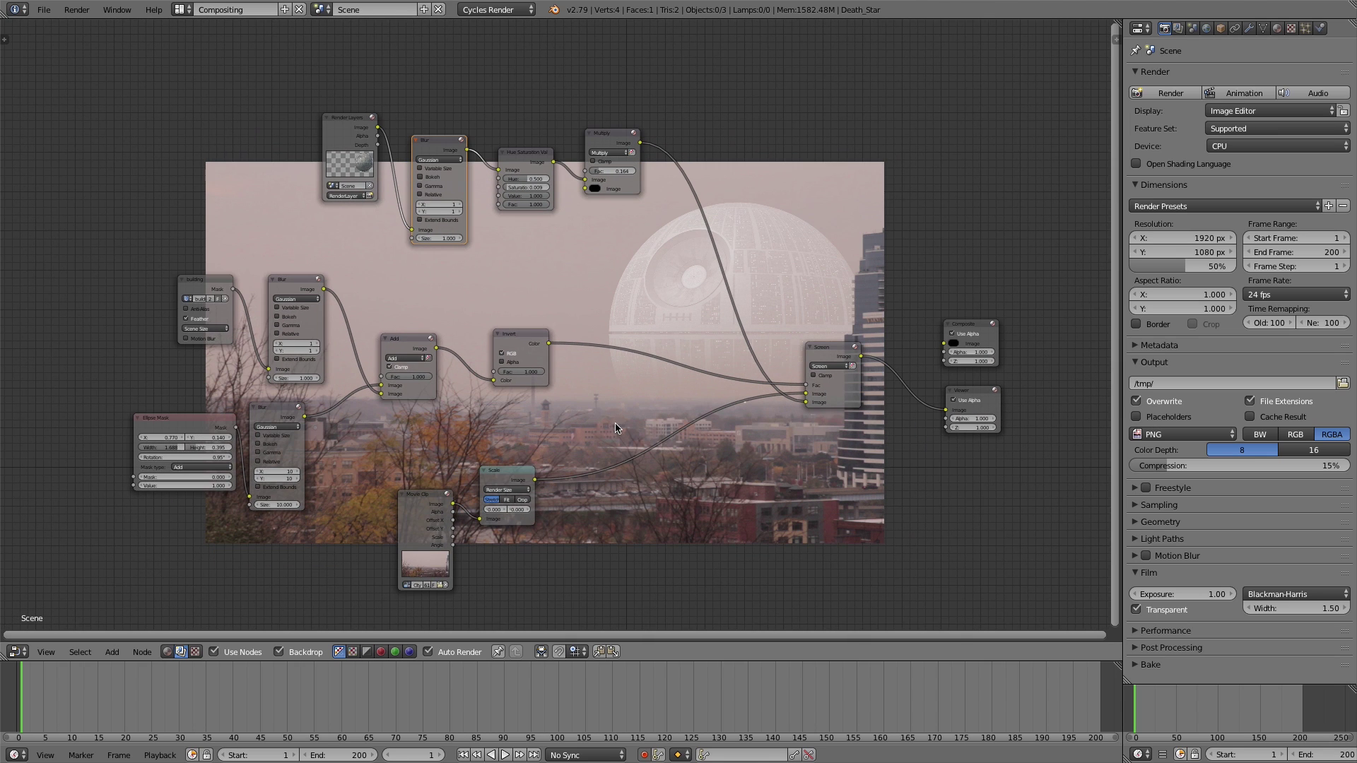
middle_drag(739, 395, 603, 428)
ctrl+scroll(603, 432, up, 3)
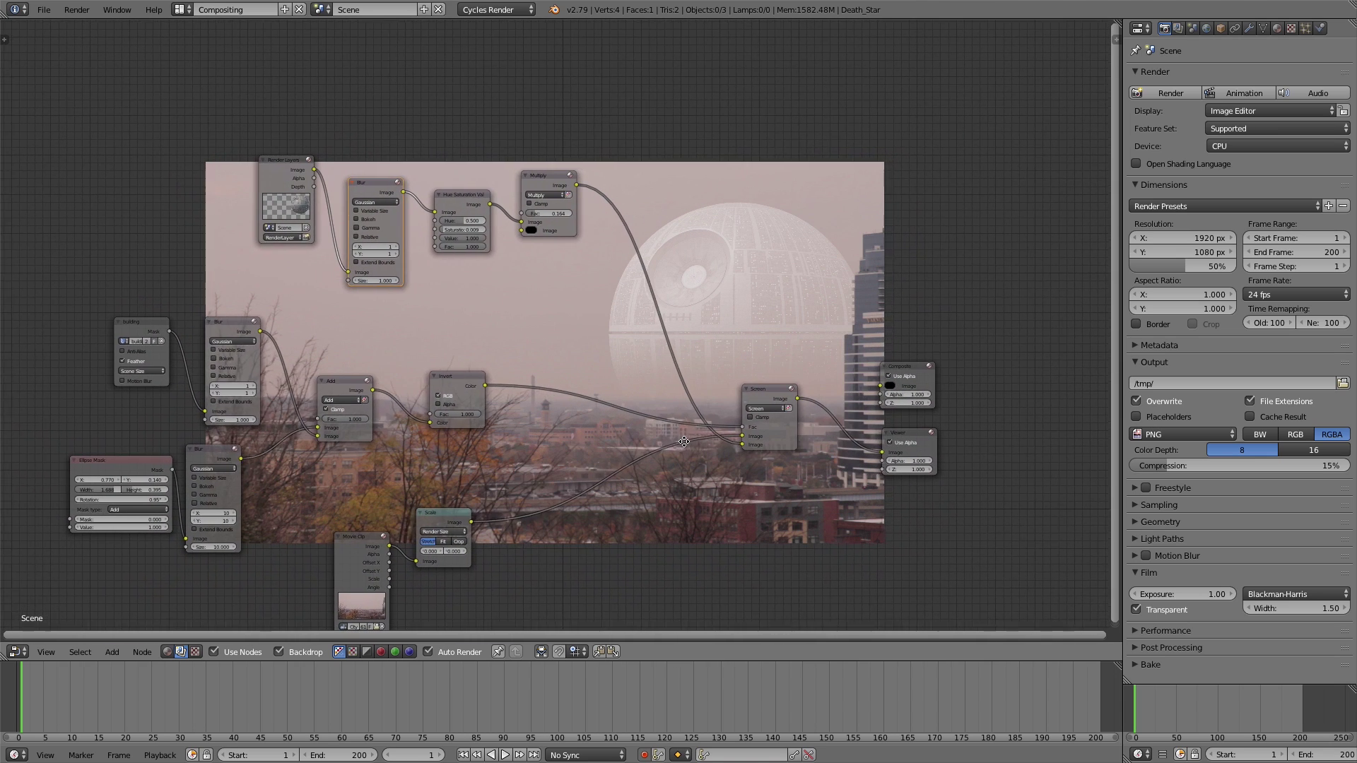
drag(928, 438, 990, 454)
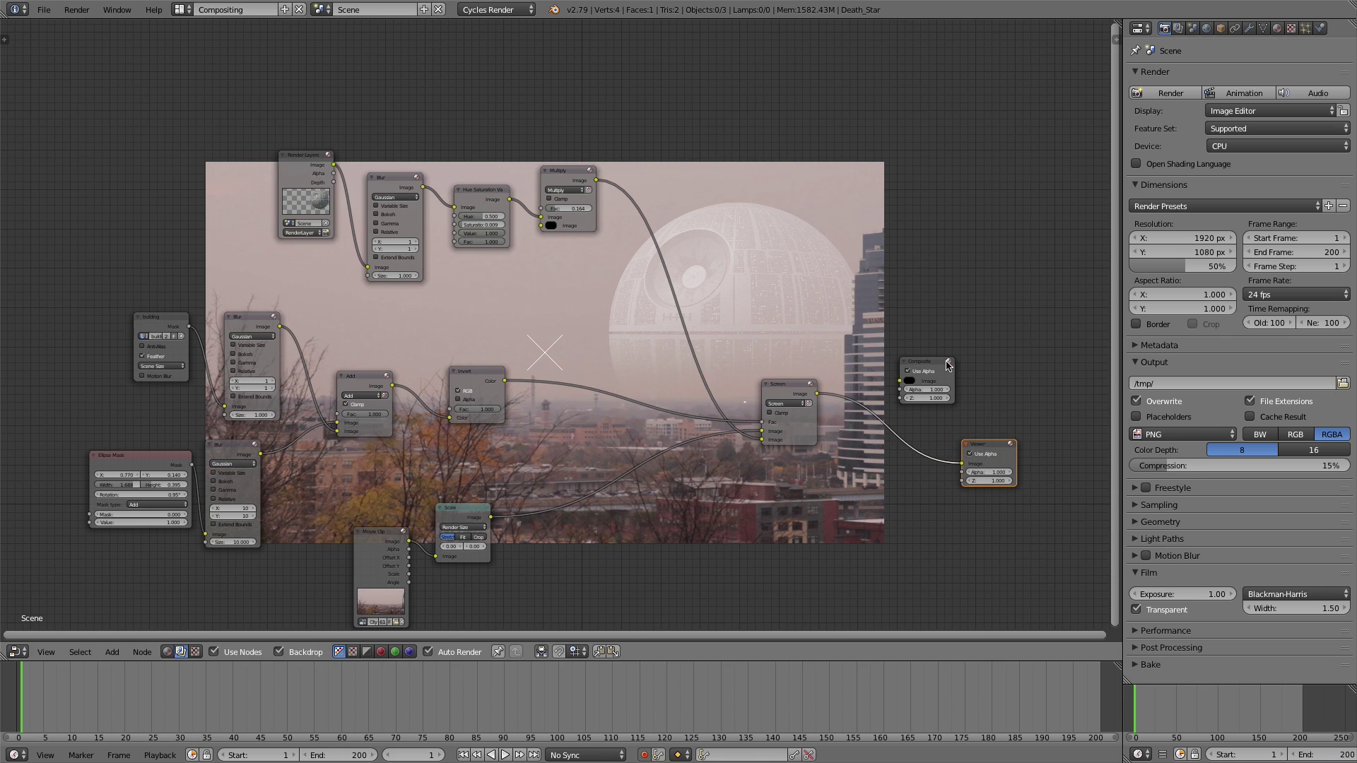
drag(950, 360, 1032, 353)
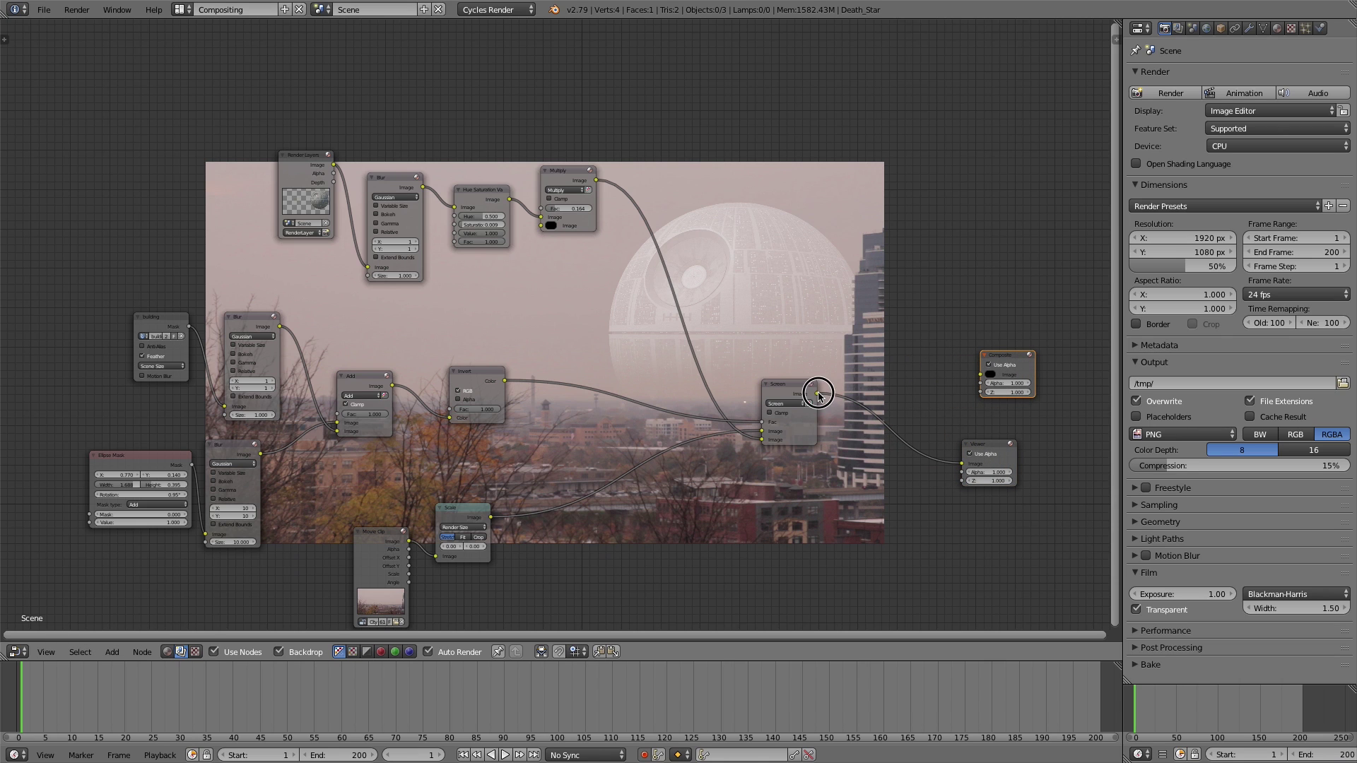
drag(818, 395, 982, 374)
Shift the Viewer and Composite nodes further from the Screen node to leave room between them
scroll(836, 404, down, 2)
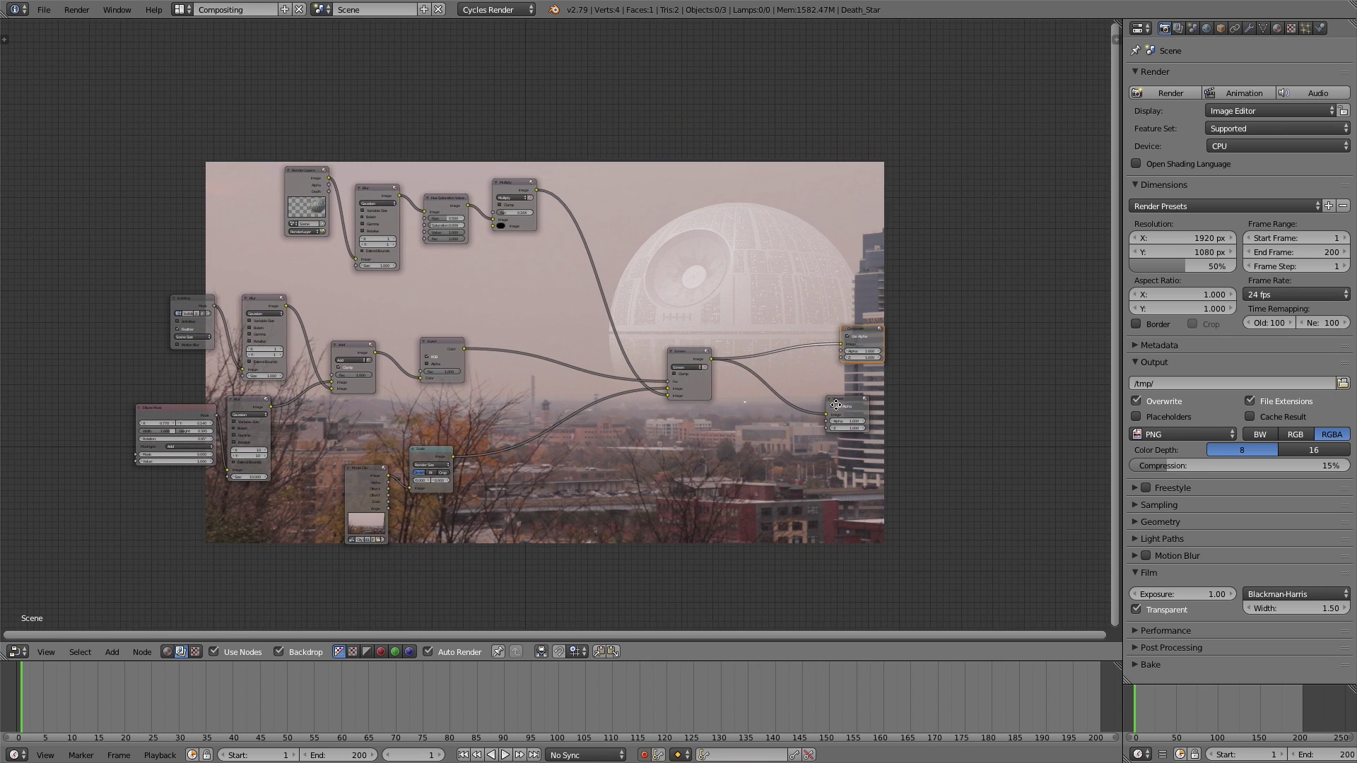
middle_drag(836, 404, 834, 403)
drag(850, 401, 912, 405)
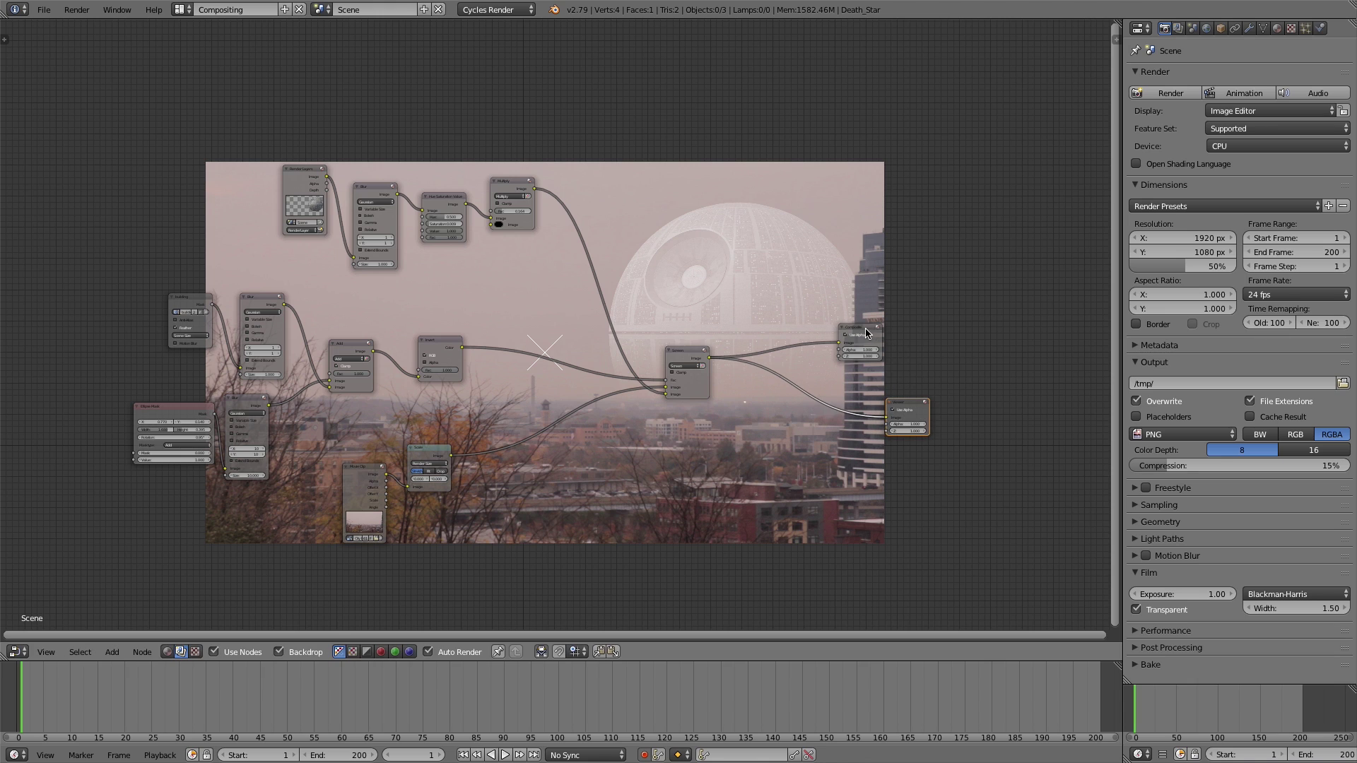
drag(864, 332, 908, 335)
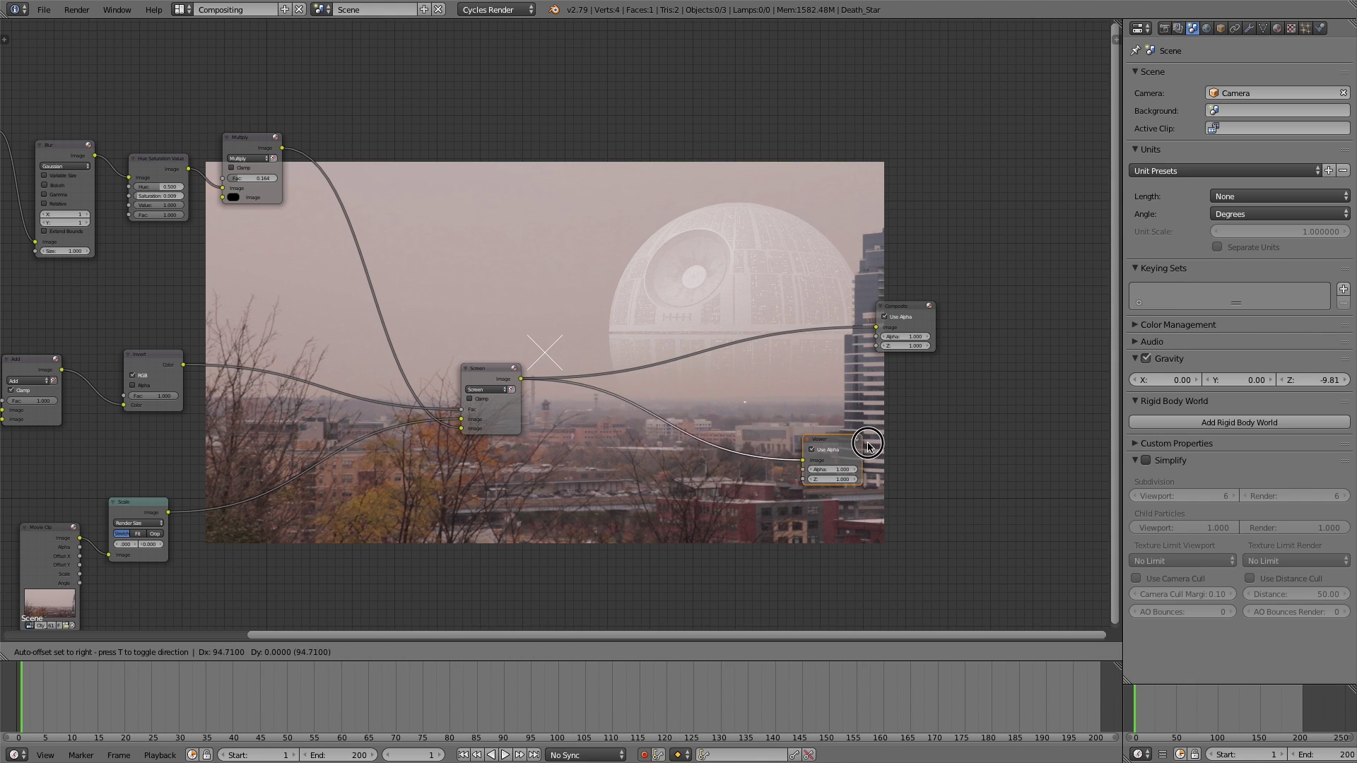
drag(830, 441, 871, 440)
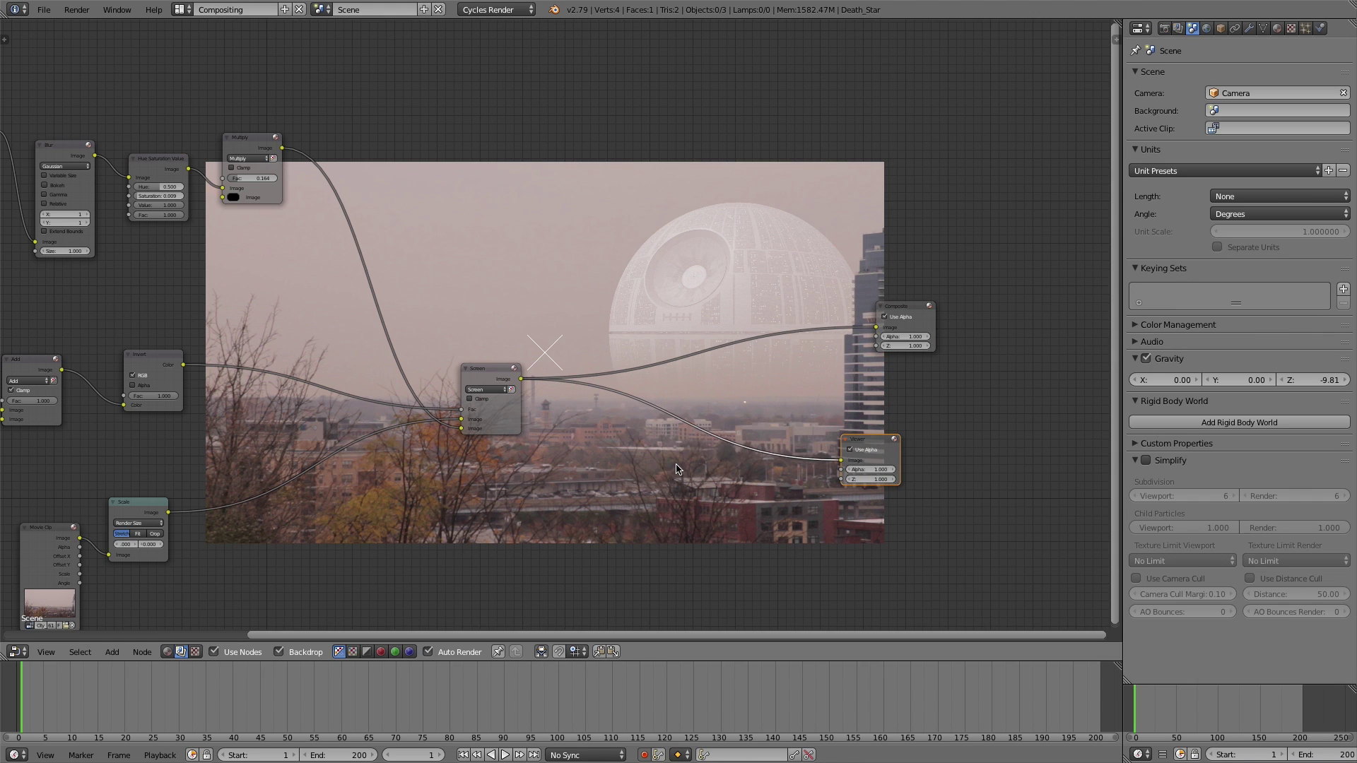
Insert a Color Balance node between the Screen and Viewer nodes
key(shift+a)
click(672, 462)
text(col)
key(Return)
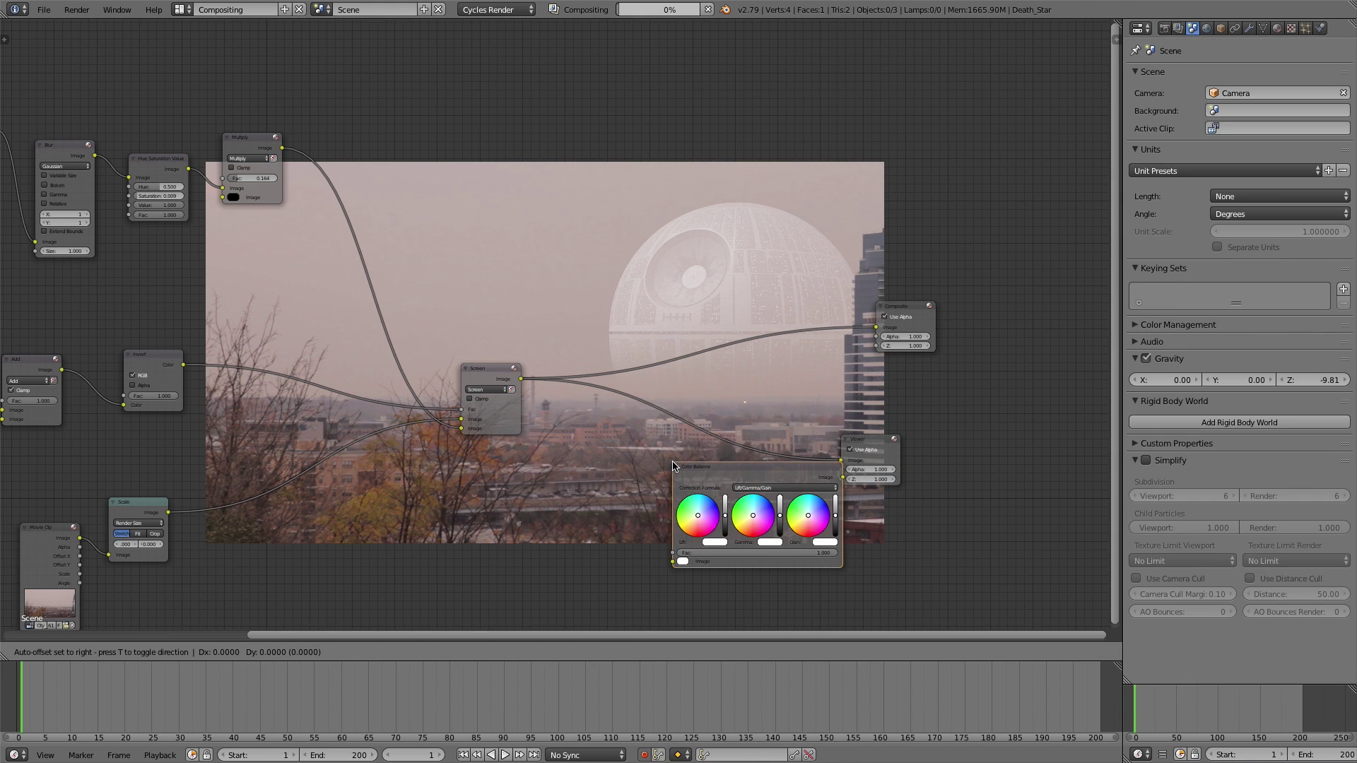
click(623, 418)
scroll(915, 566, up, 2)
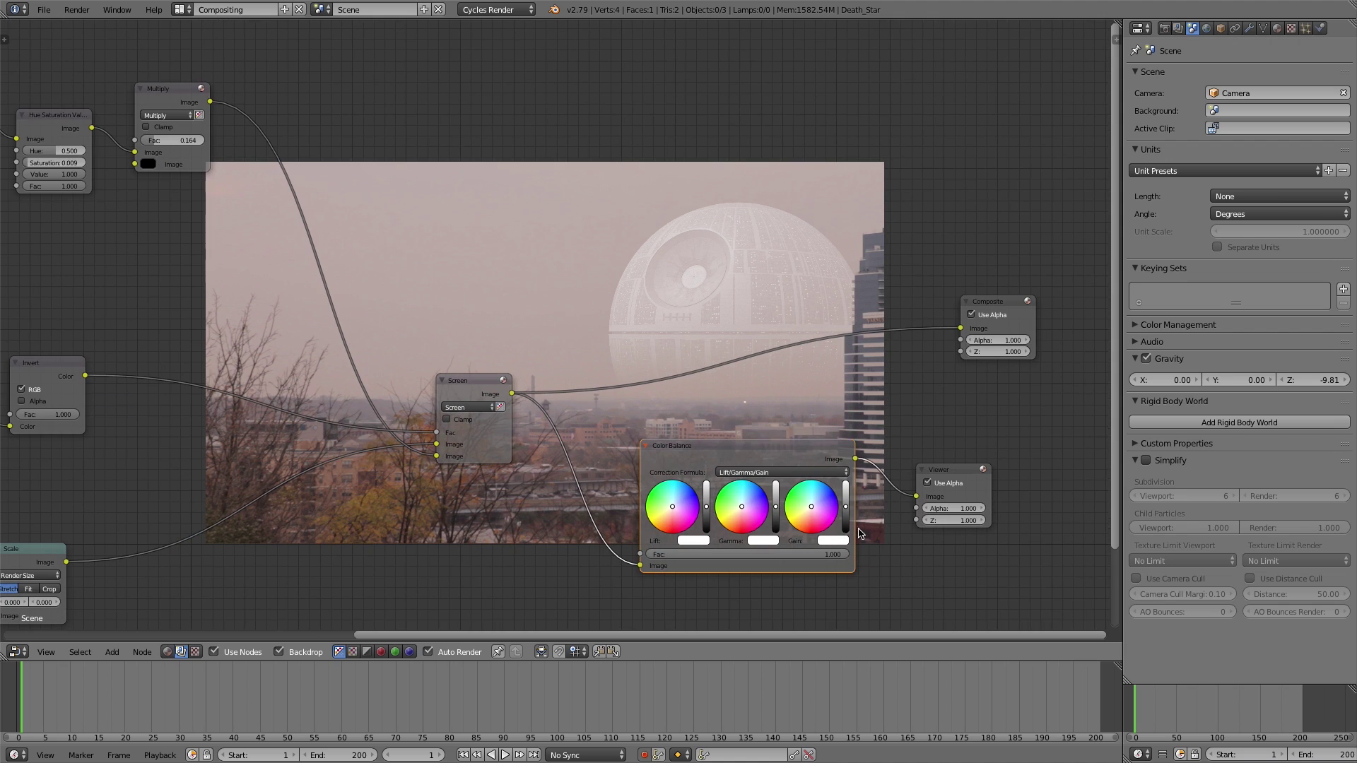
Shift the Color Balance gain slightly toward yellow-green and the lift slightly toward blue
drag(846, 507, 824, 511)
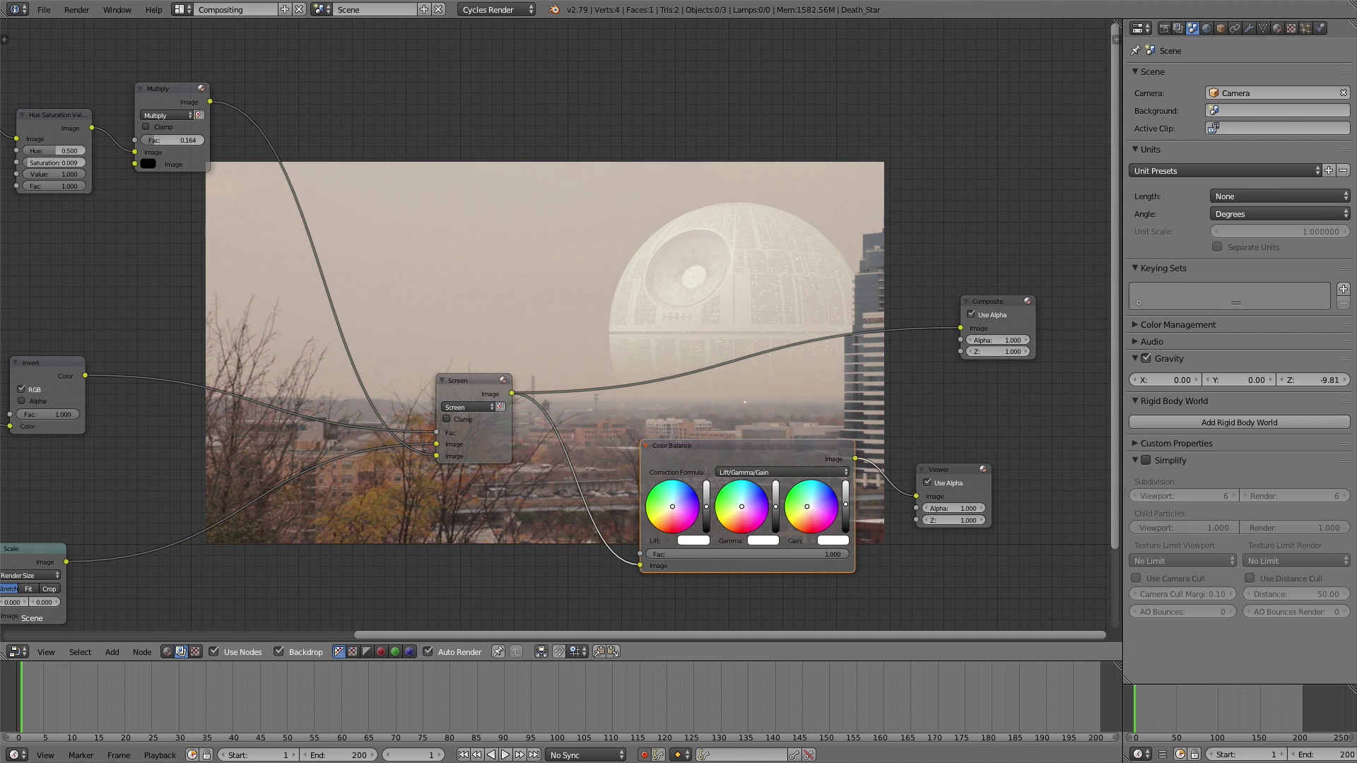
click(687, 510)
drag(706, 507, 676, 506)
drag(807, 507, 805, 505)
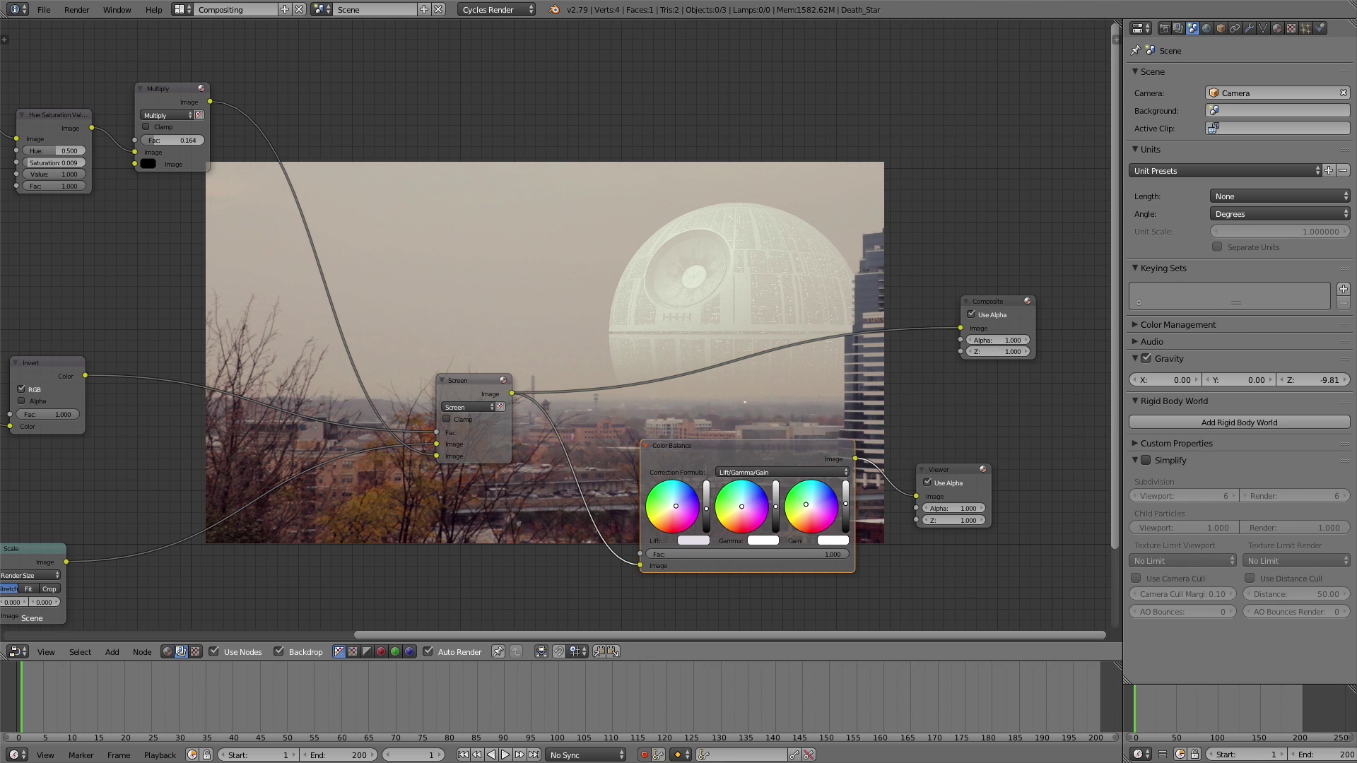
Move the Viewer and Composite nodes further out and connect the Color Balance output to the Composite node's image input
scroll(883, 452, down, 2)
middle_drag(906, 451, 859, 460)
drag(856, 460, 932, 484)
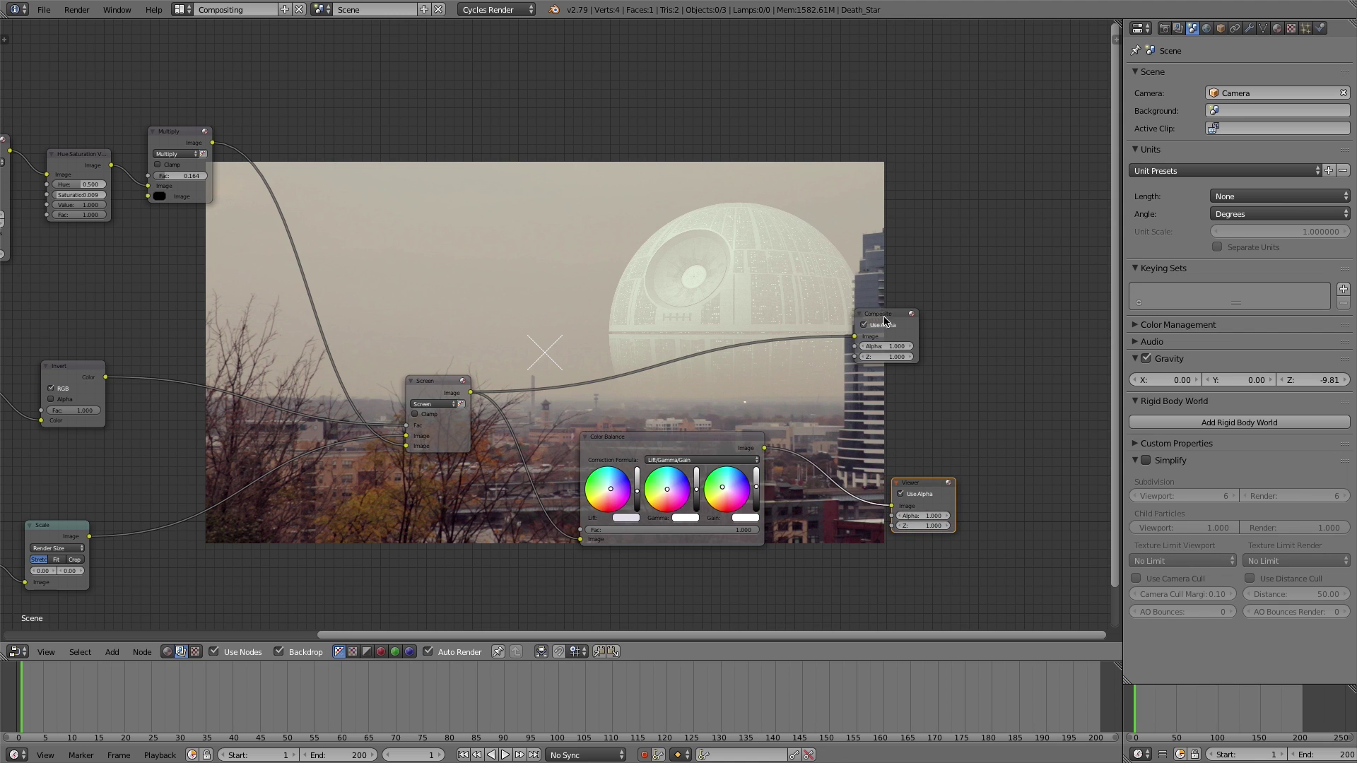
drag(878, 325, 946, 325)
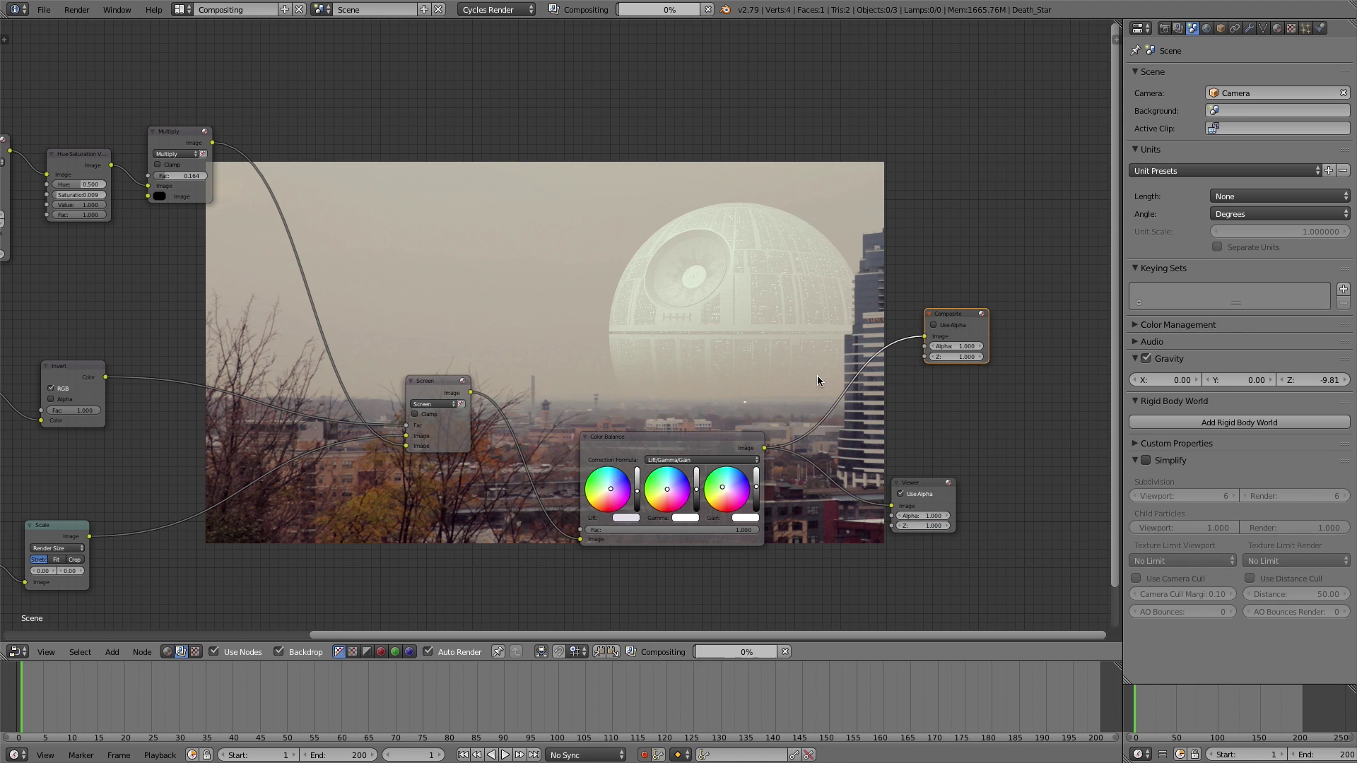
Spread the Screen and Color Balance nodes apart to make room between them
scroll(749, 395, down, 1)
middle_drag(680, 417, 876, 408)
drag(876, 408, 886, 375)
drag(630, 369, 604, 371)
Insert a Hue Saturation Value node between the Screen and Color Balance nodes and slightly lower its saturation
key(shift+a)
click(642, 435)
text(hue)
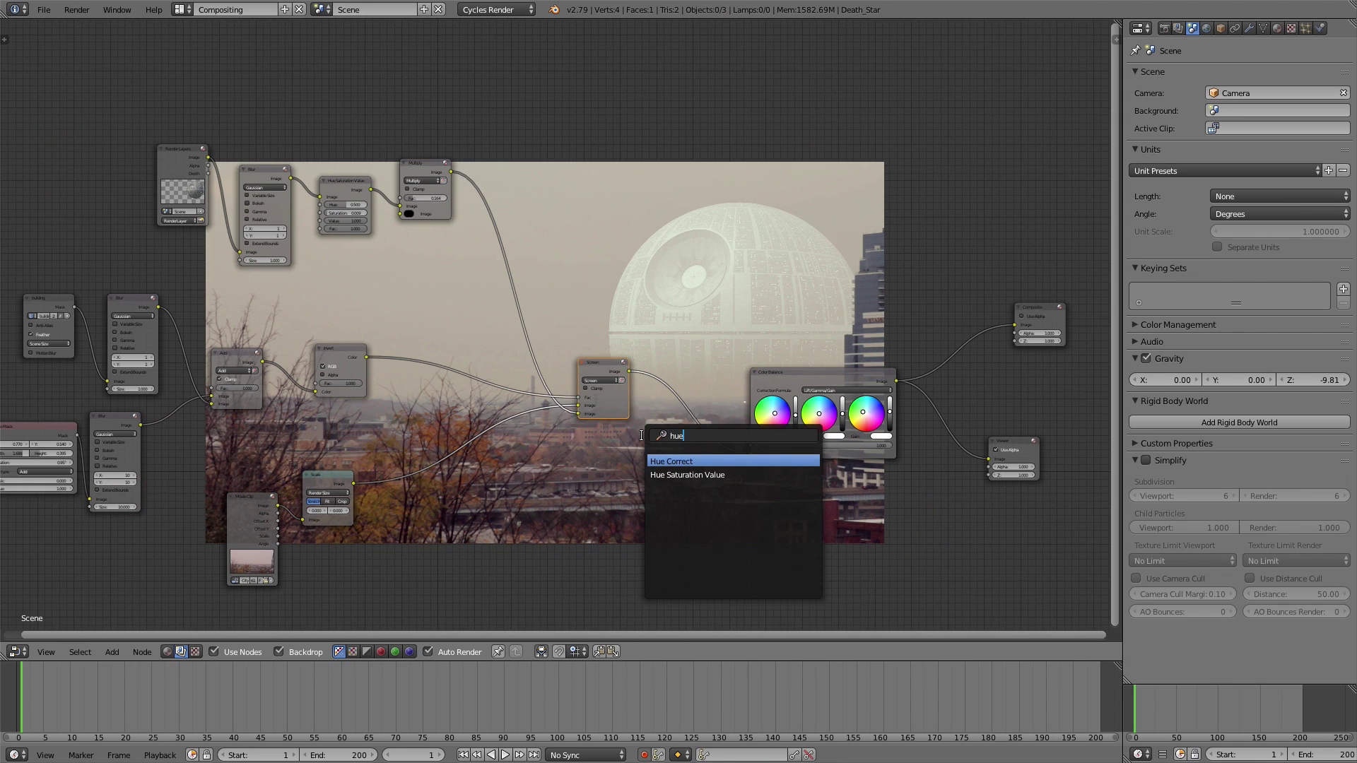
key(Down)
key(Return)
click(674, 410)
drag(699, 444, 695, 443)
scroll(689, 438, down, 2)
middle_drag(682, 438, 705, 451)
Go to frame 90, render it as a still to check the composite, and return to the node layout
click(504, 709)
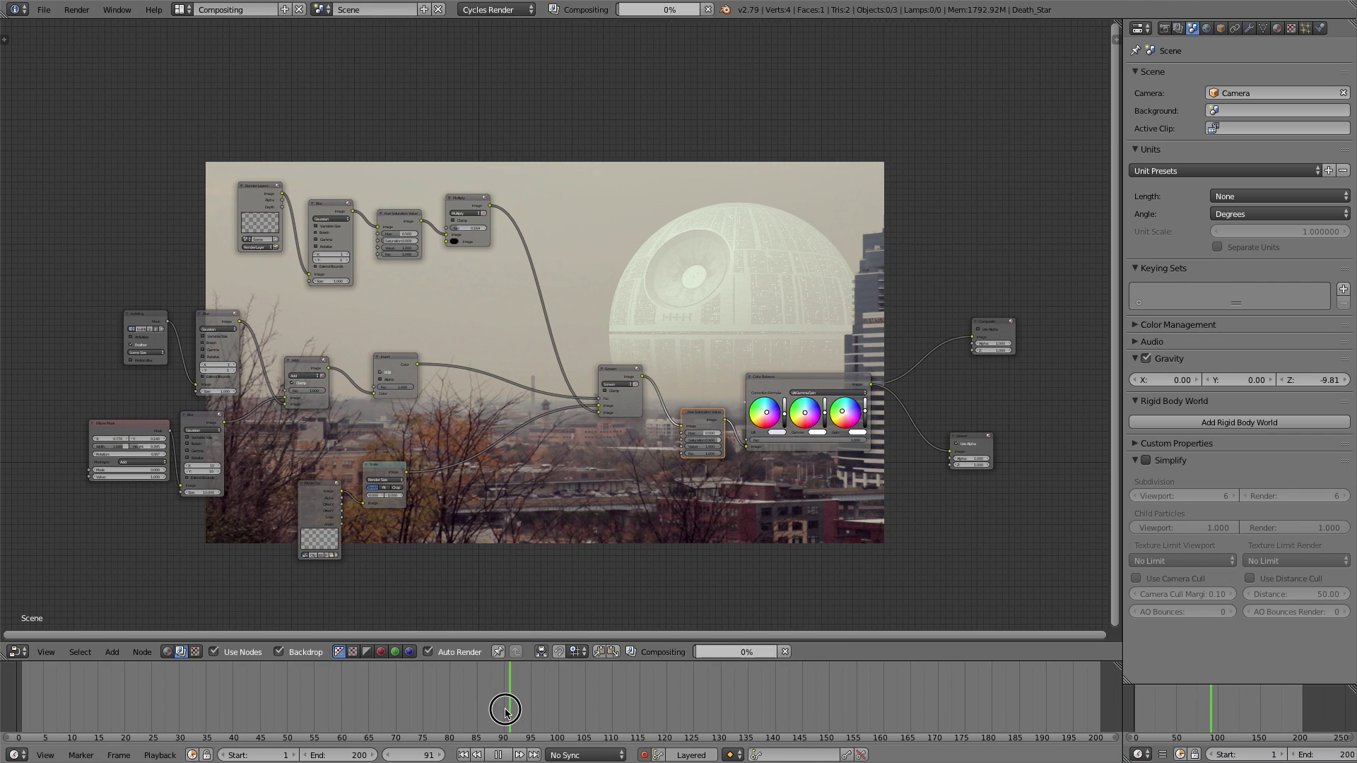
click(1165, 28)
click(1175, 94)
click(1173, 94)
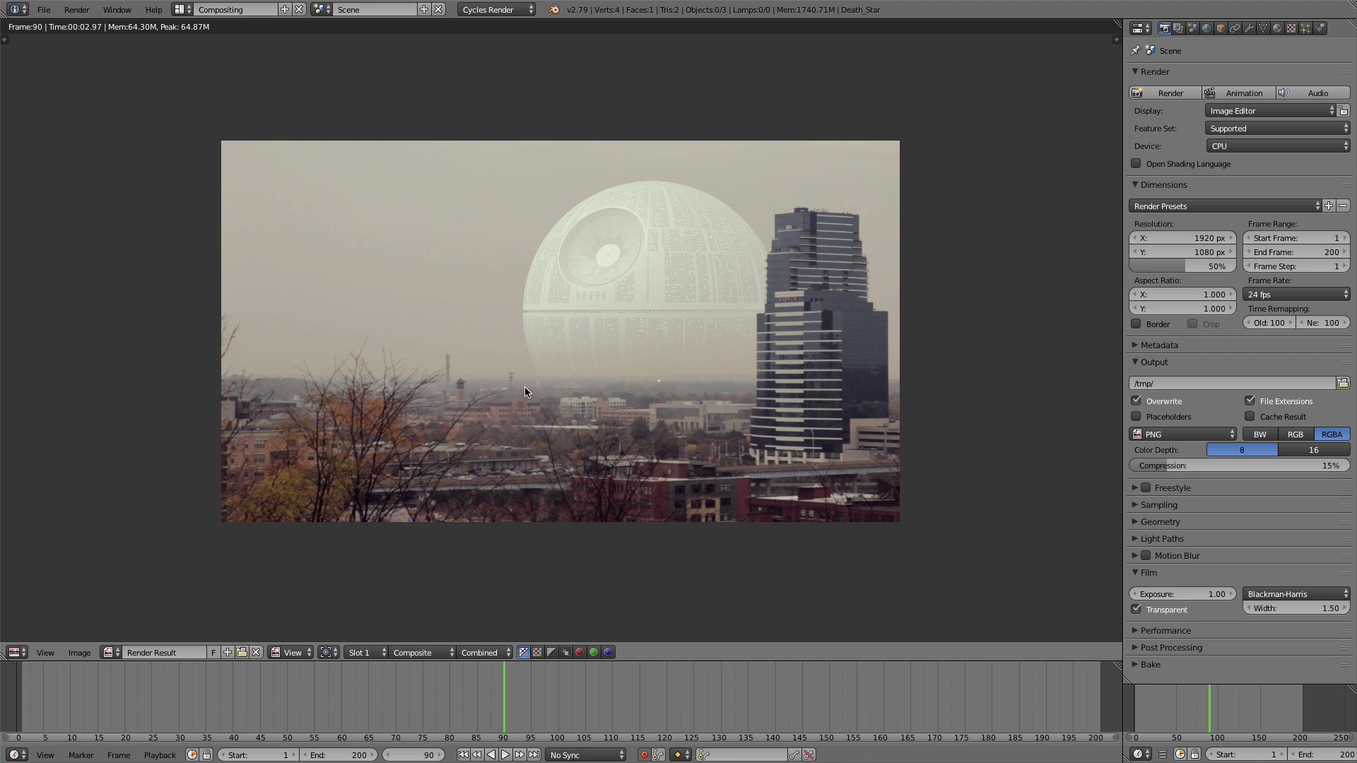
key(Escape)
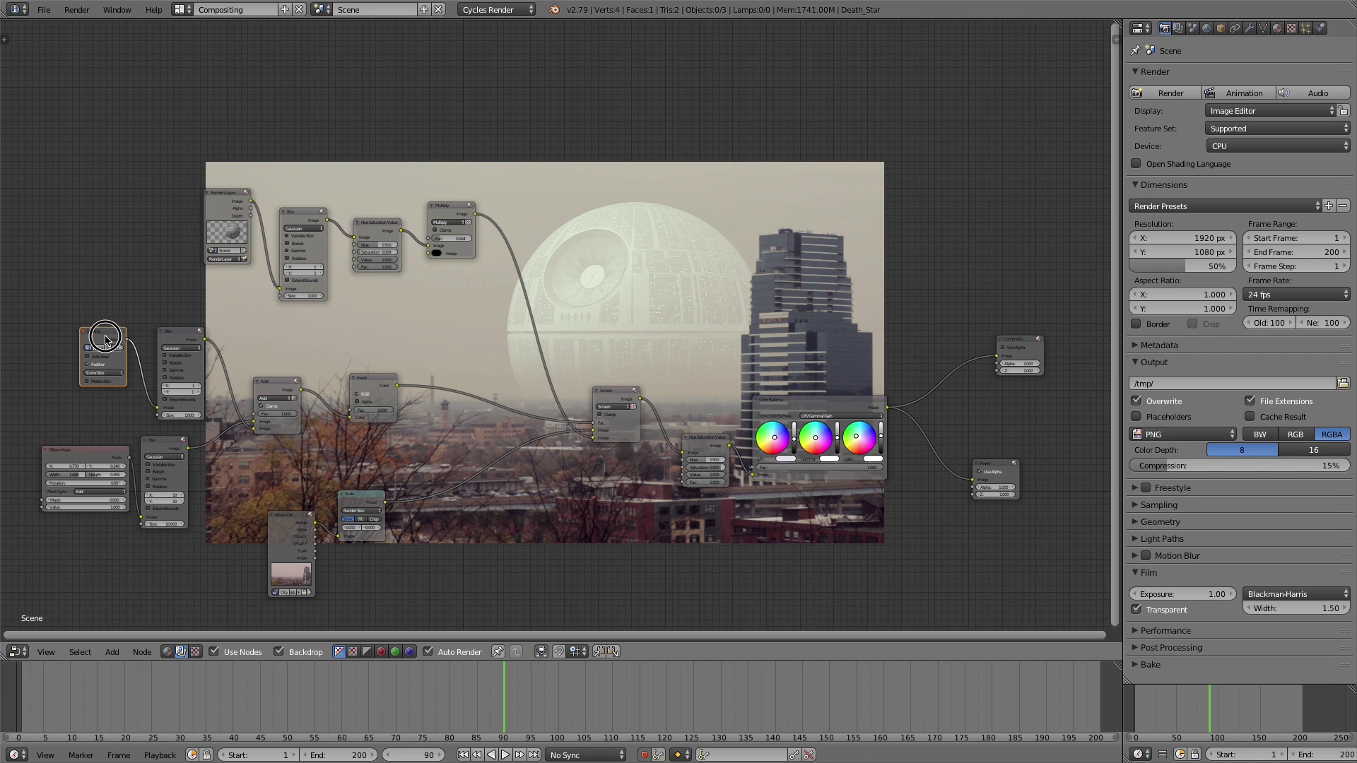
Tidy the node layout by repositioning the lower mask Blur, Screen, Scale and Color Balance nodes
drag(159, 446, 171, 446)
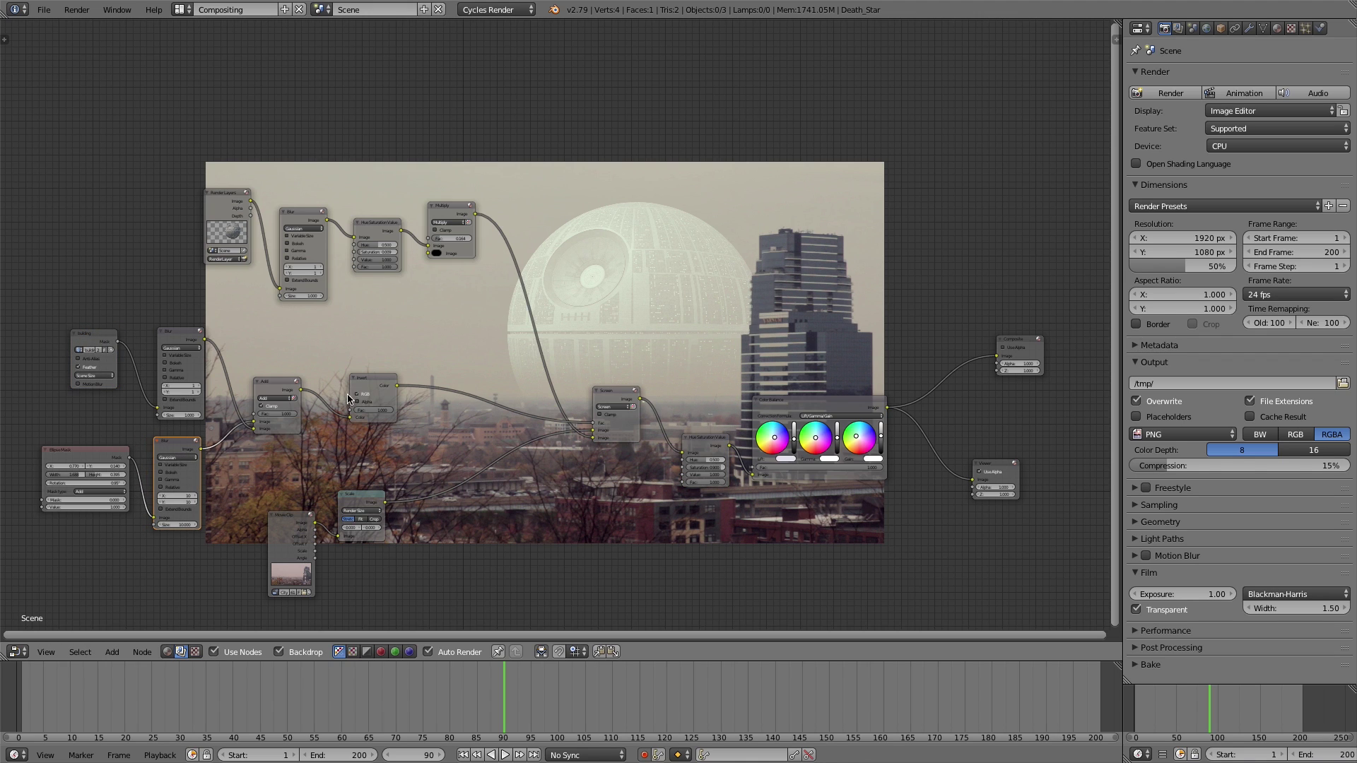
drag(611, 401, 618, 408)
drag(354, 499, 361, 510)
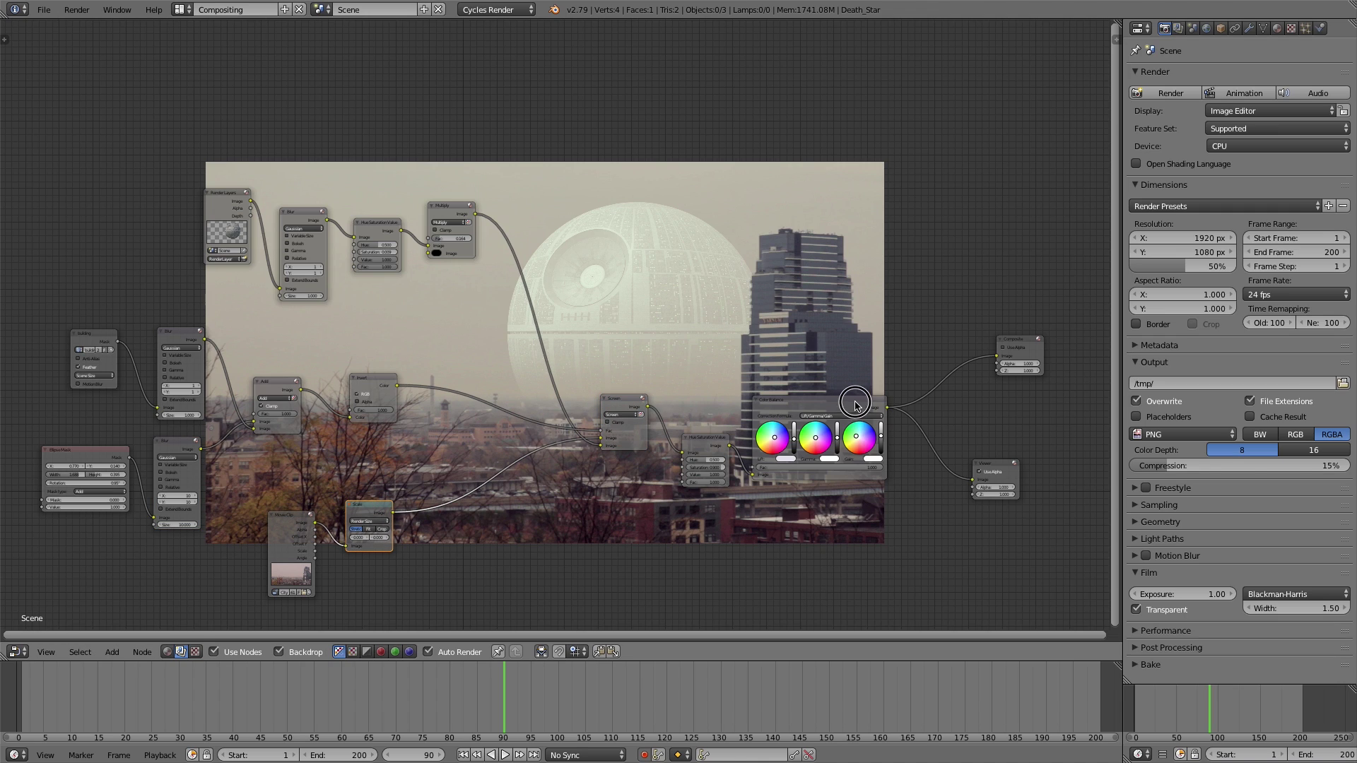
drag(855, 405, 869, 407)
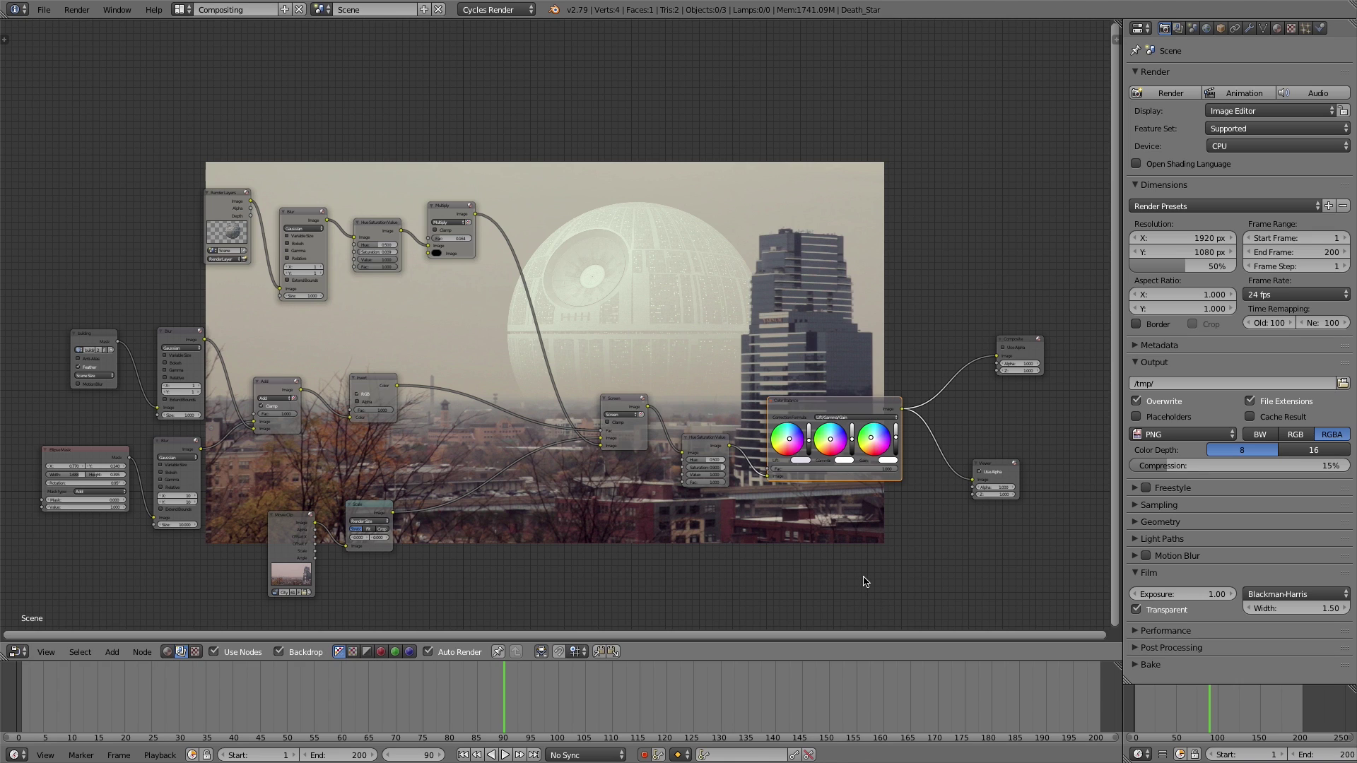
middle_drag(835, 568, 823, 572)
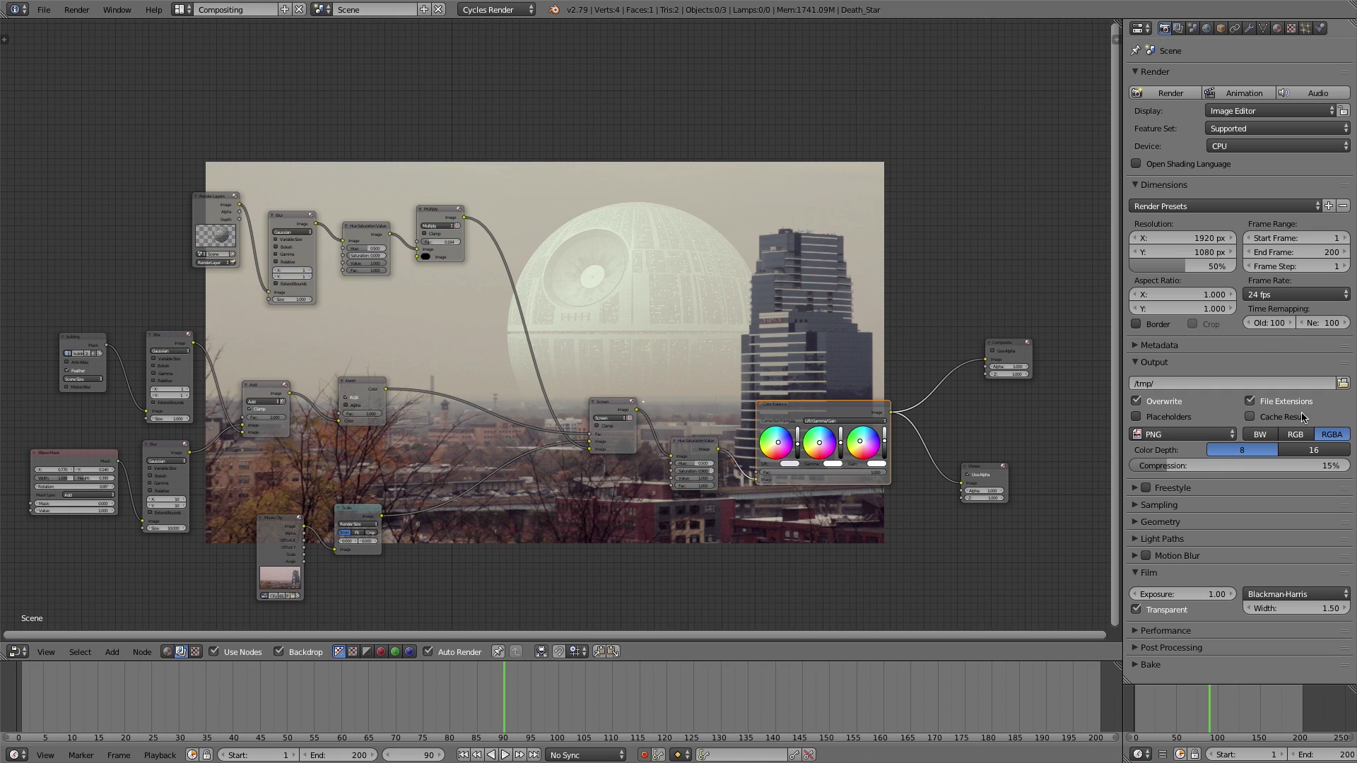
Set the render output to a new Desktop folder named Finished and render the animation
click(1342, 383)
click(40, 184)
click(113, 28)
text(ou)
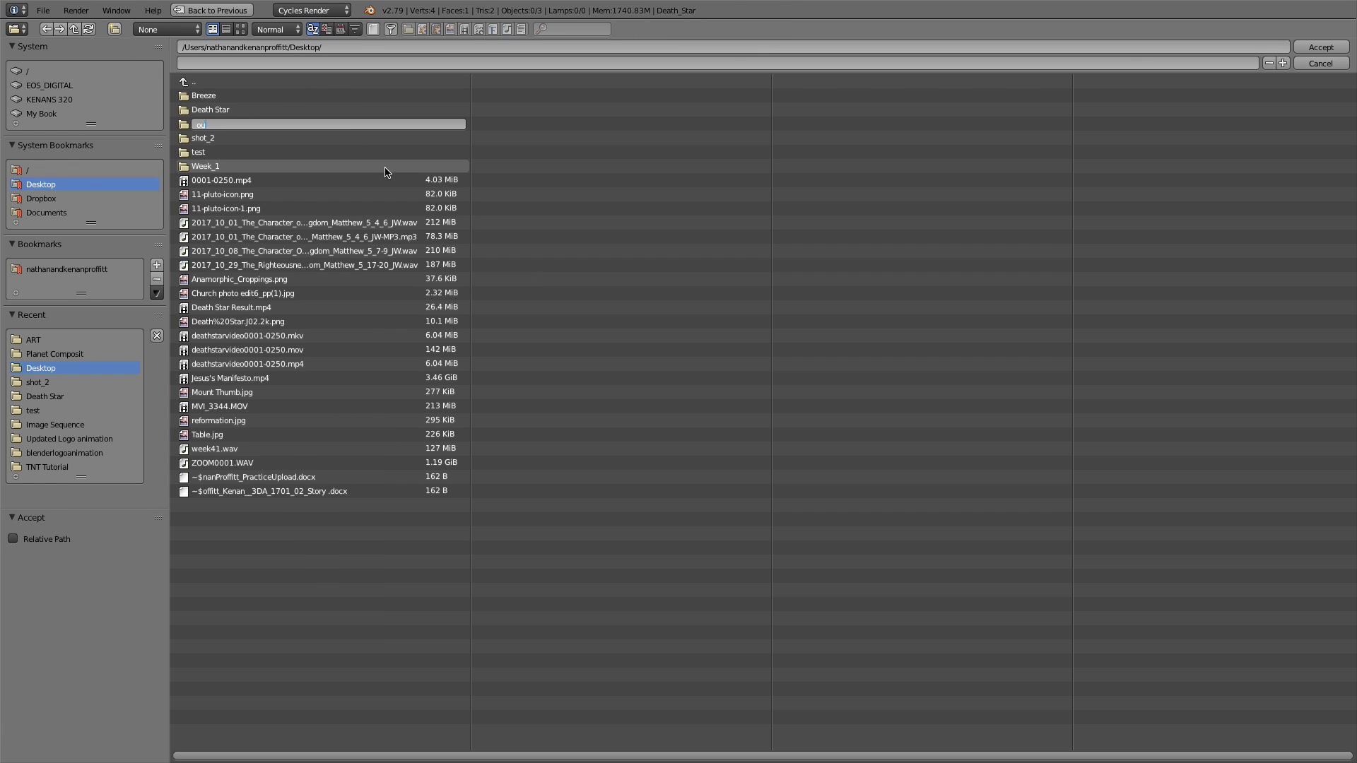
text(tinished)
key(Return)
click(205, 124)
click(1320, 47)
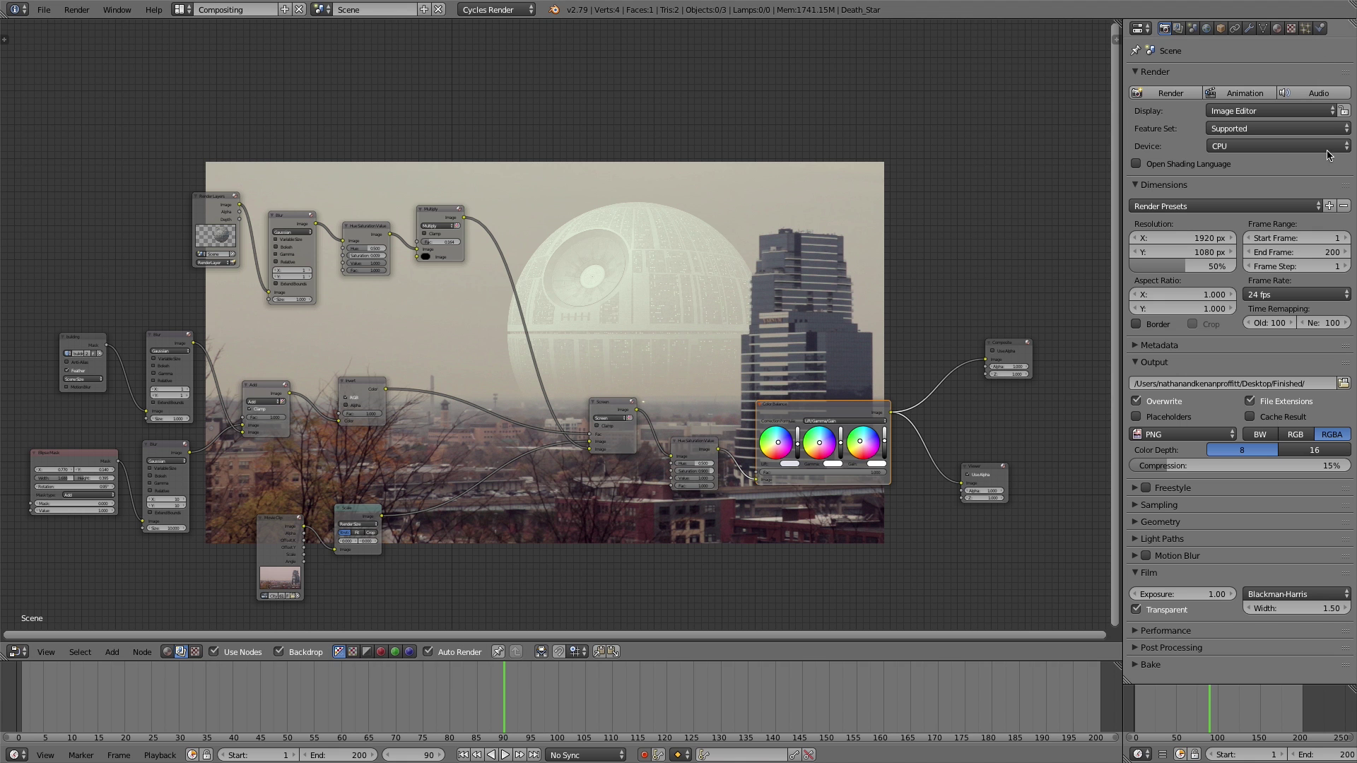
click(1235, 94)
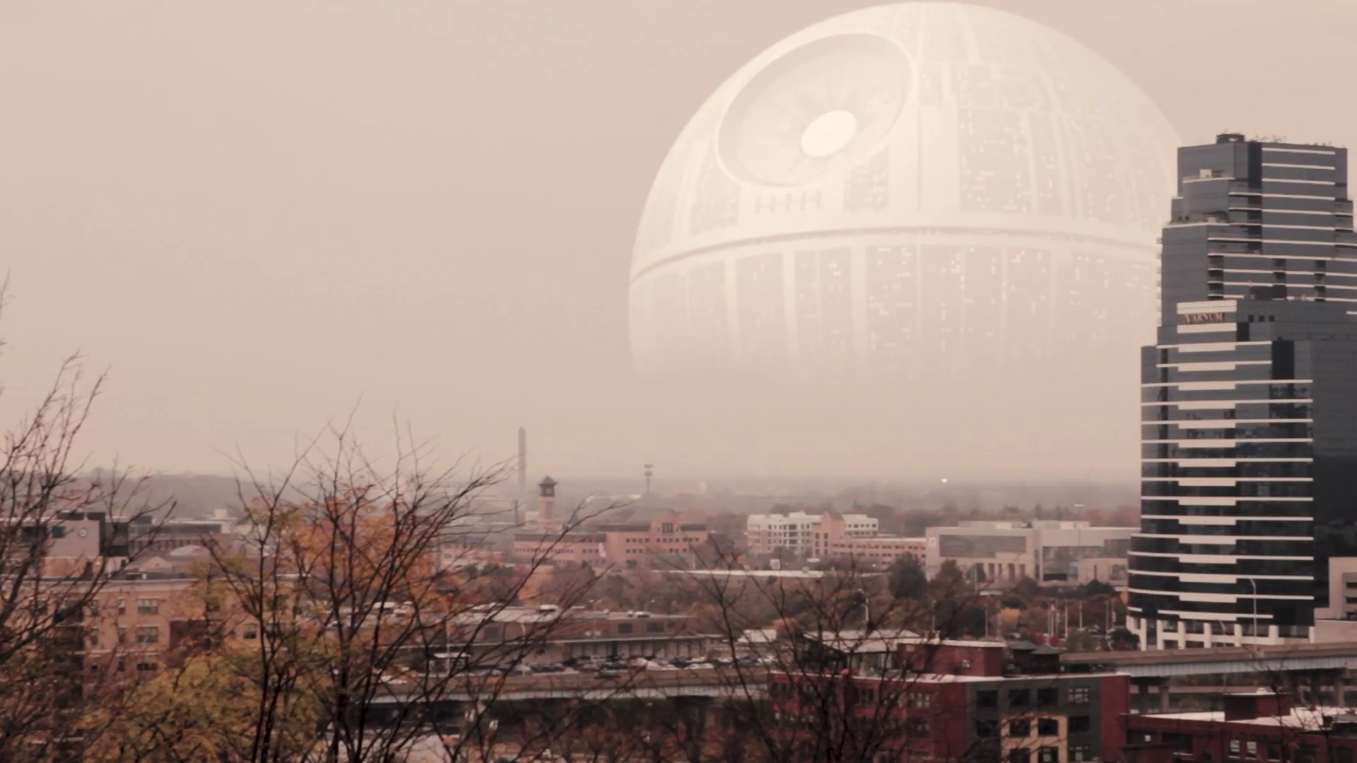